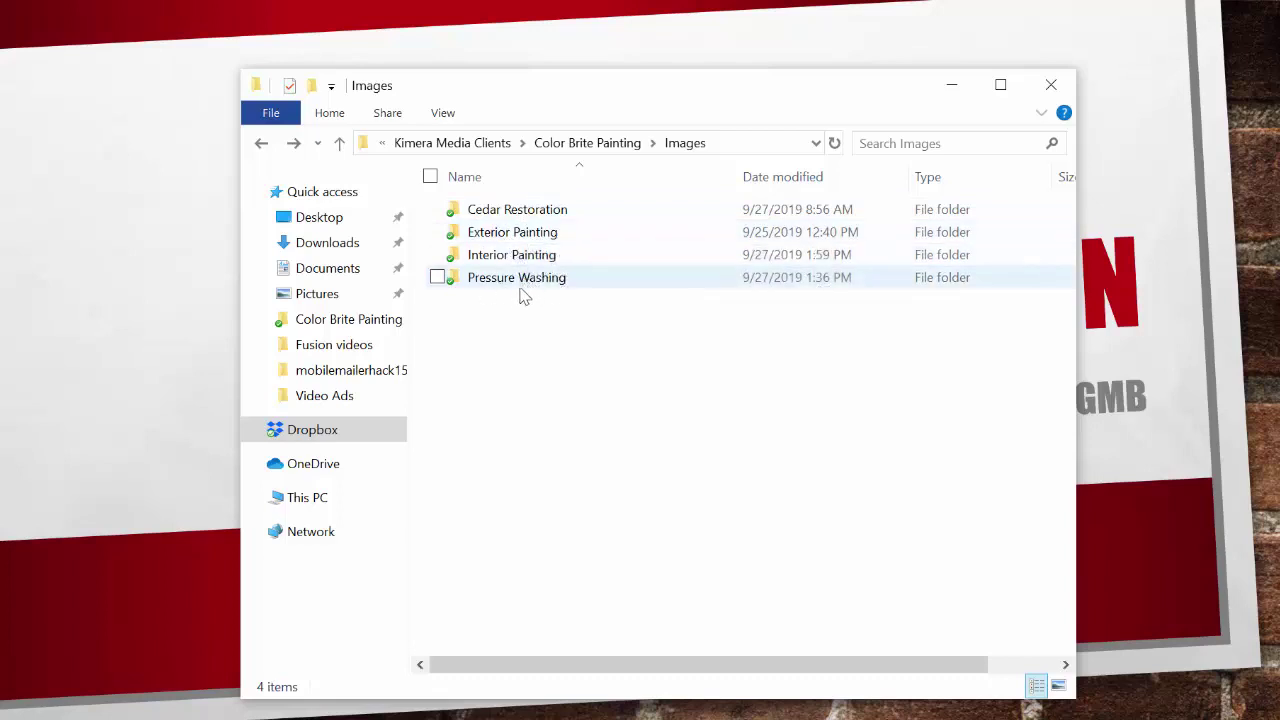
# - Browse the images in the Cedar Restoration folder and return to the Images folder
pyautogui.click(509, 212)
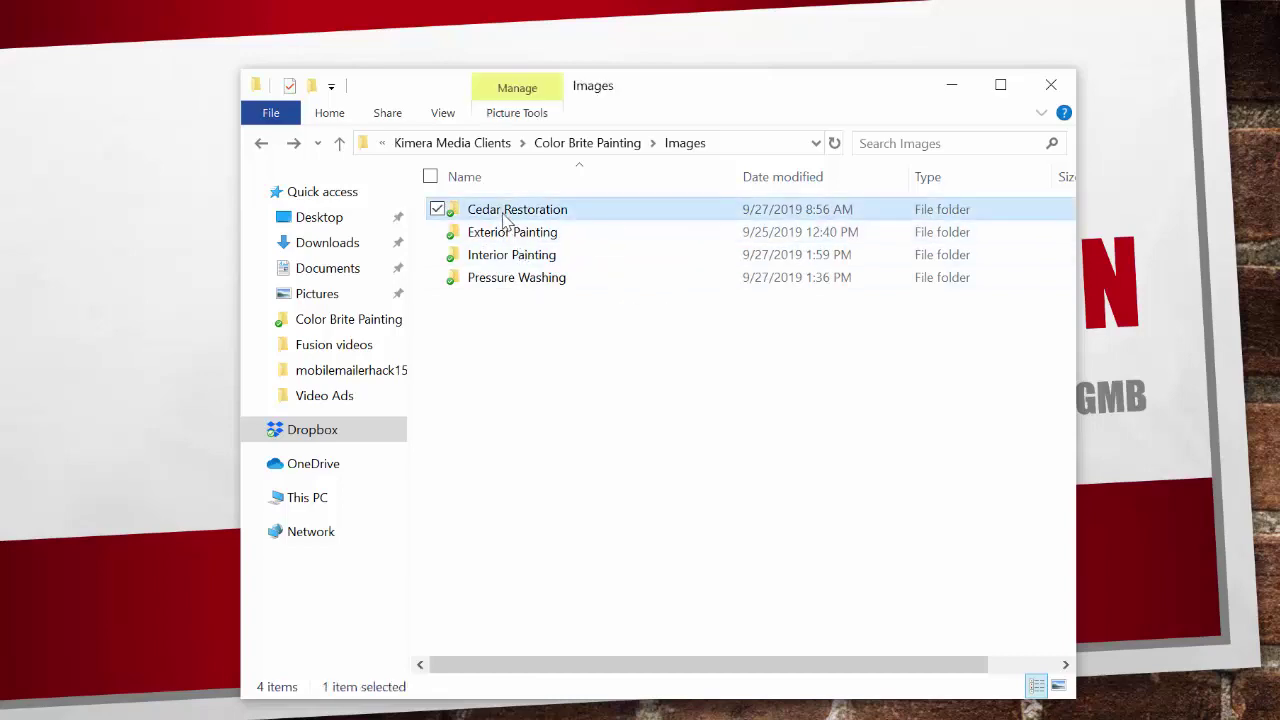
pyautogui.doubleClick(509, 214)
pyautogui.scroll(-2, 571, 434)
pyautogui.scroll(2, 571, 491)
pyautogui.scroll(-3, 528, 443)
pyautogui.scroll(3, 528, 443)
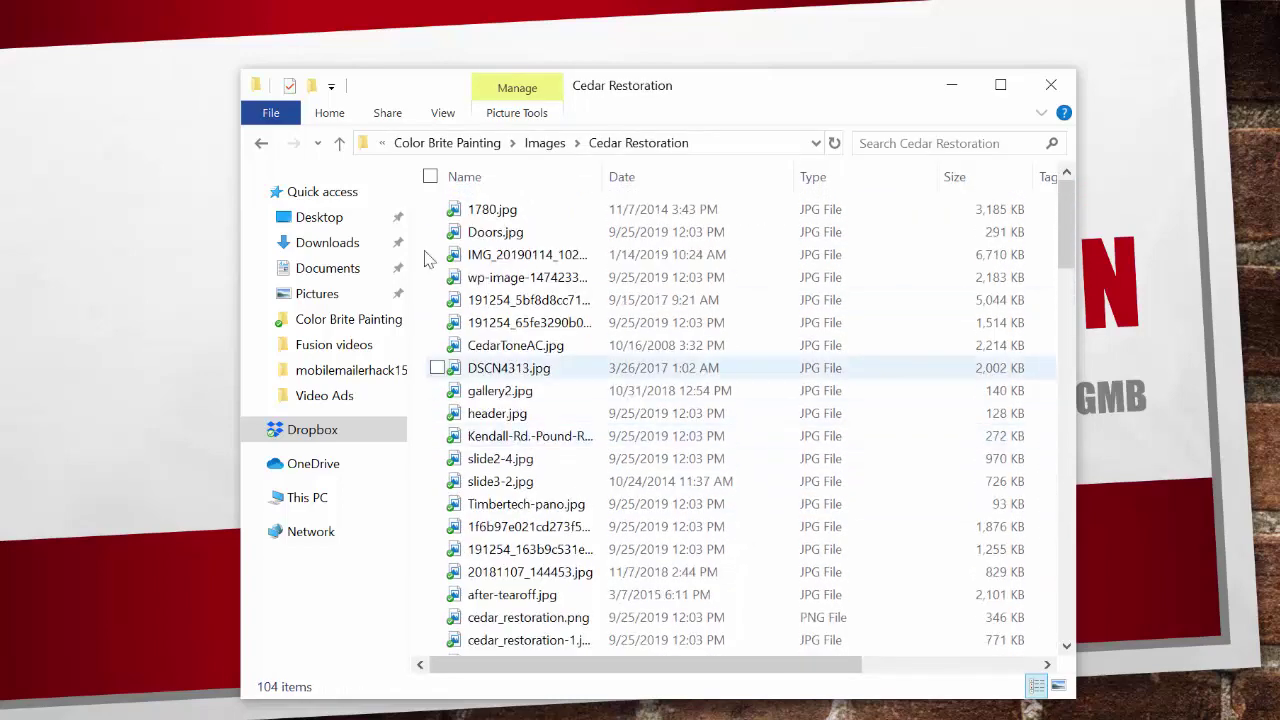
pyautogui.click(261, 145)
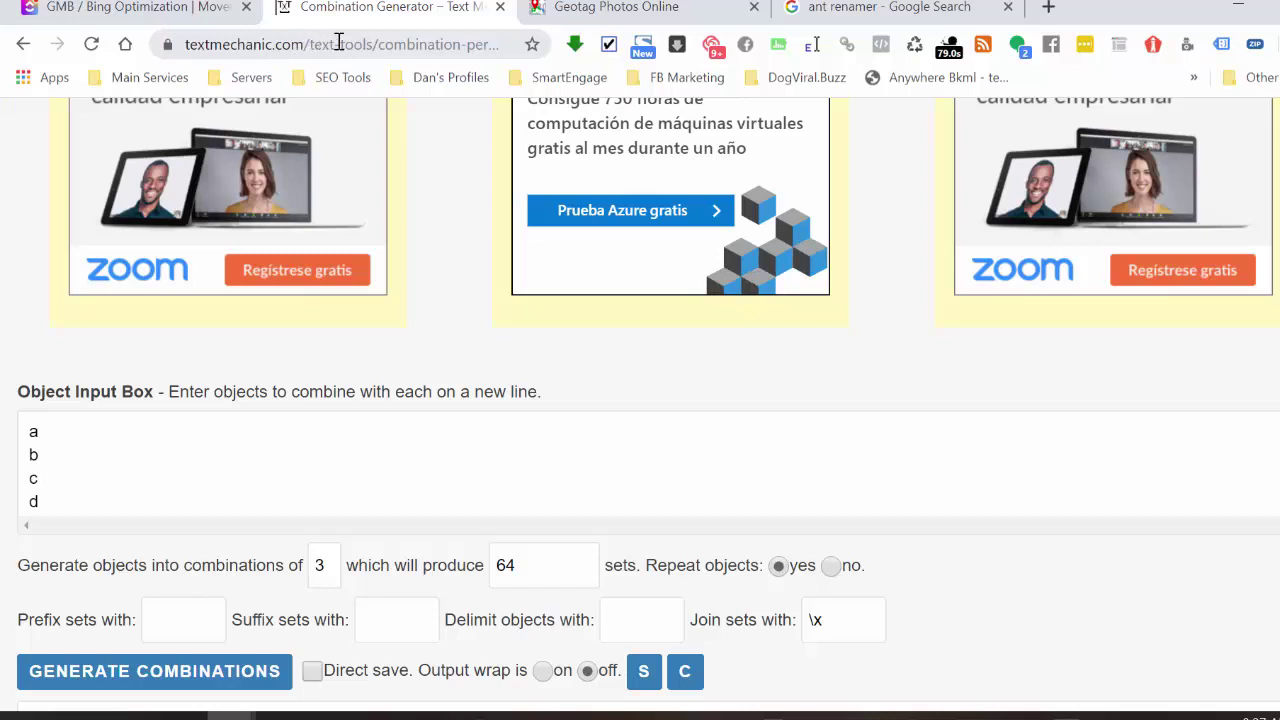
# - Examine the Combination Generator page's web address, sample objects in the input box and combination settings
pyautogui.moveTo(383, 44); pyautogui.dragTo(140, 20)
pyautogui.click(378, 50)
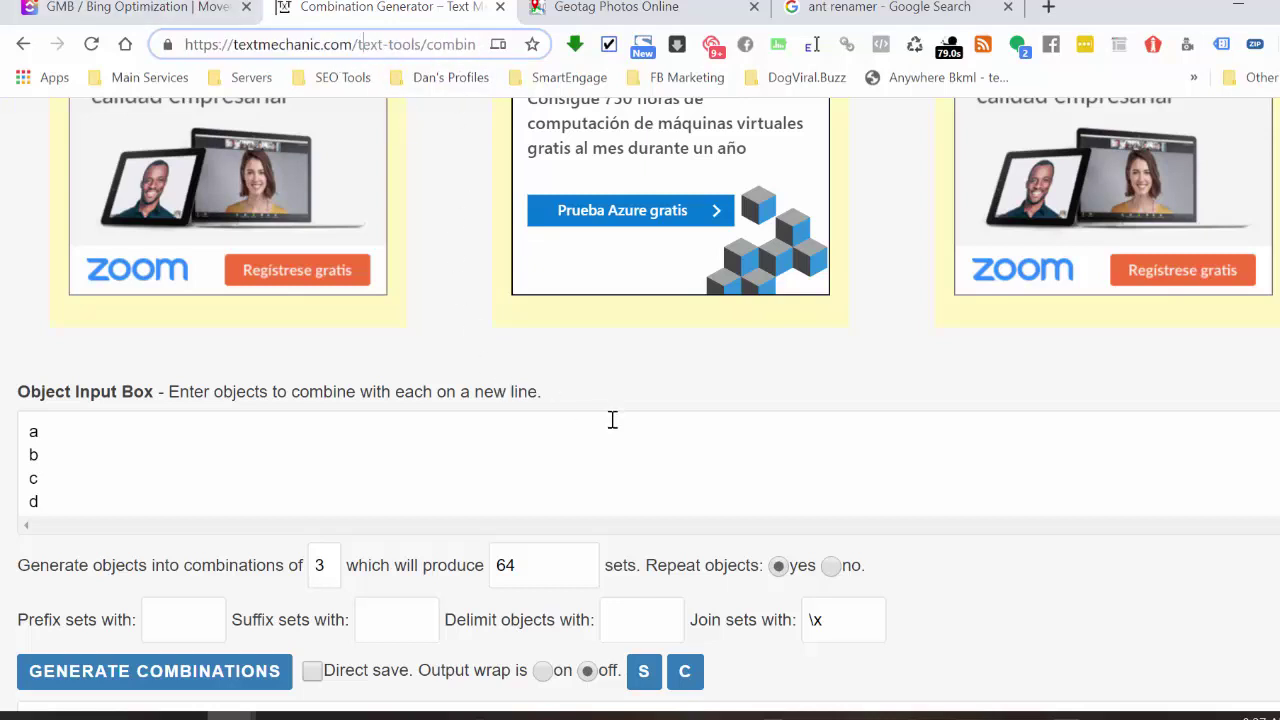
pyautogui.scroll(2, 520, 400)
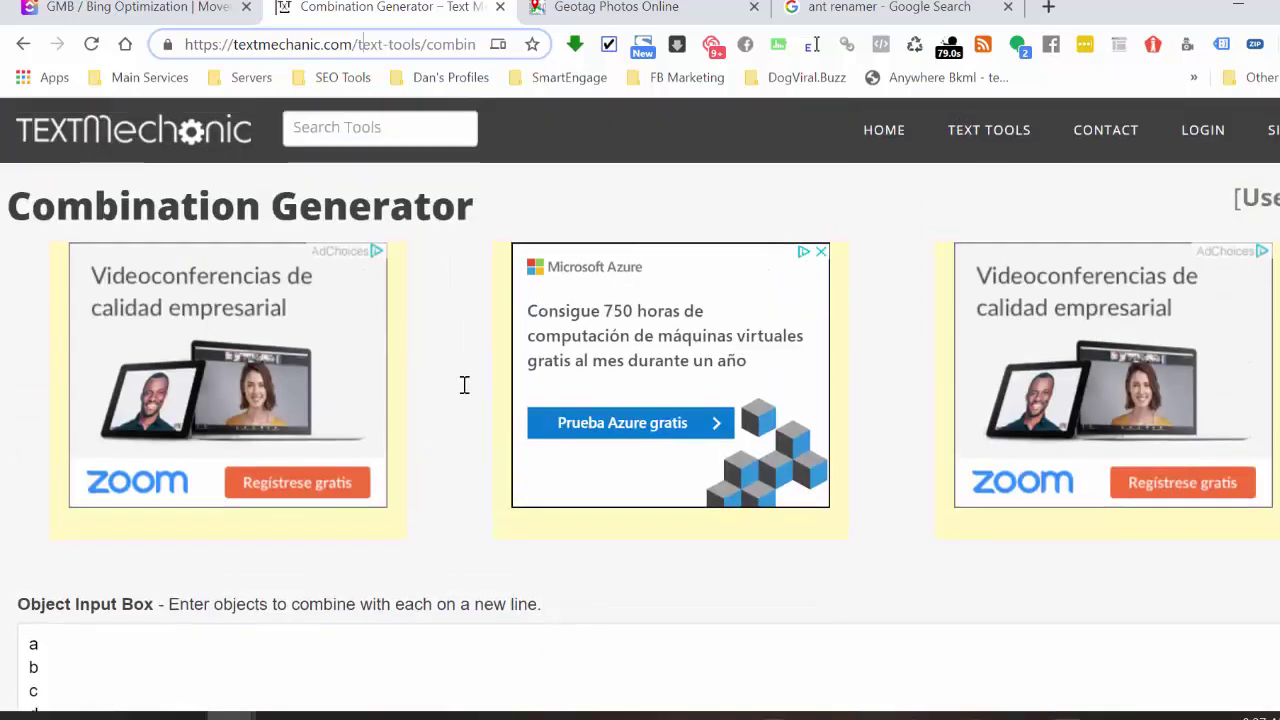
pyautogui.scroll(-1, 455, 405)
pyautogui.scroll(-2, 452, 420)
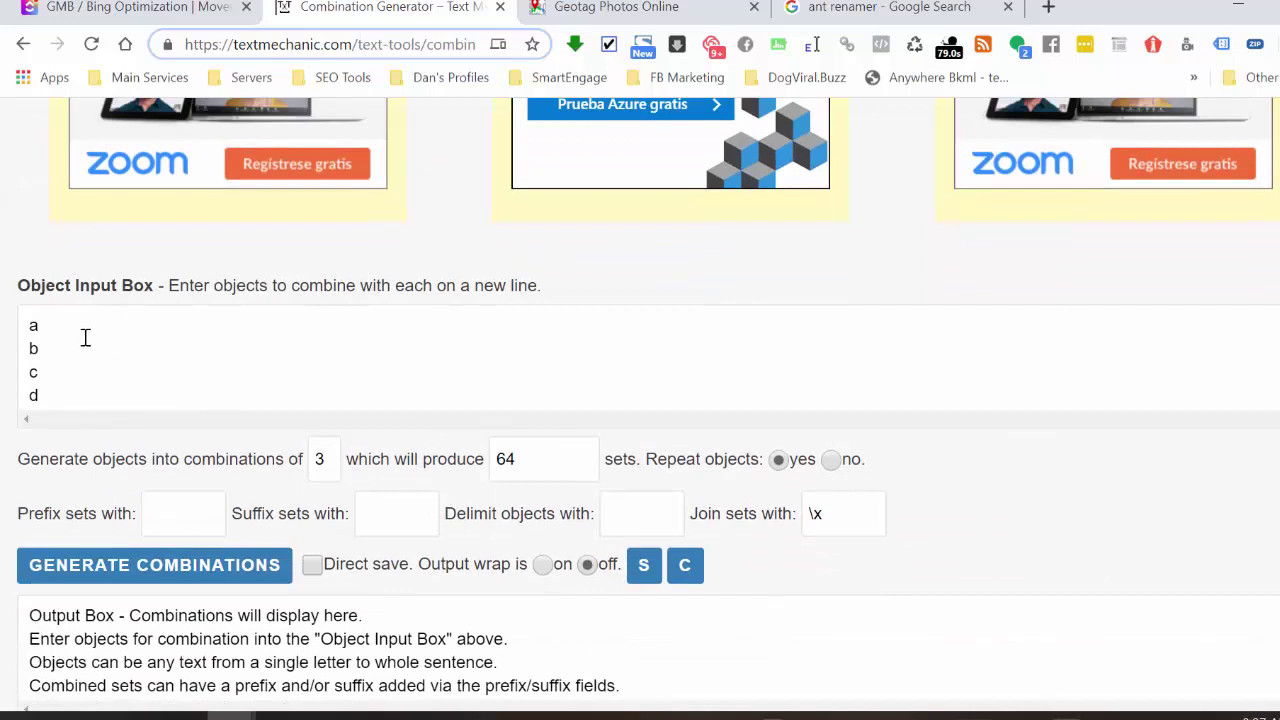
pyautogui.click(48, 326)
pyautogui.moveTo(32, 325); pyautogui.dragTo(40, 398)
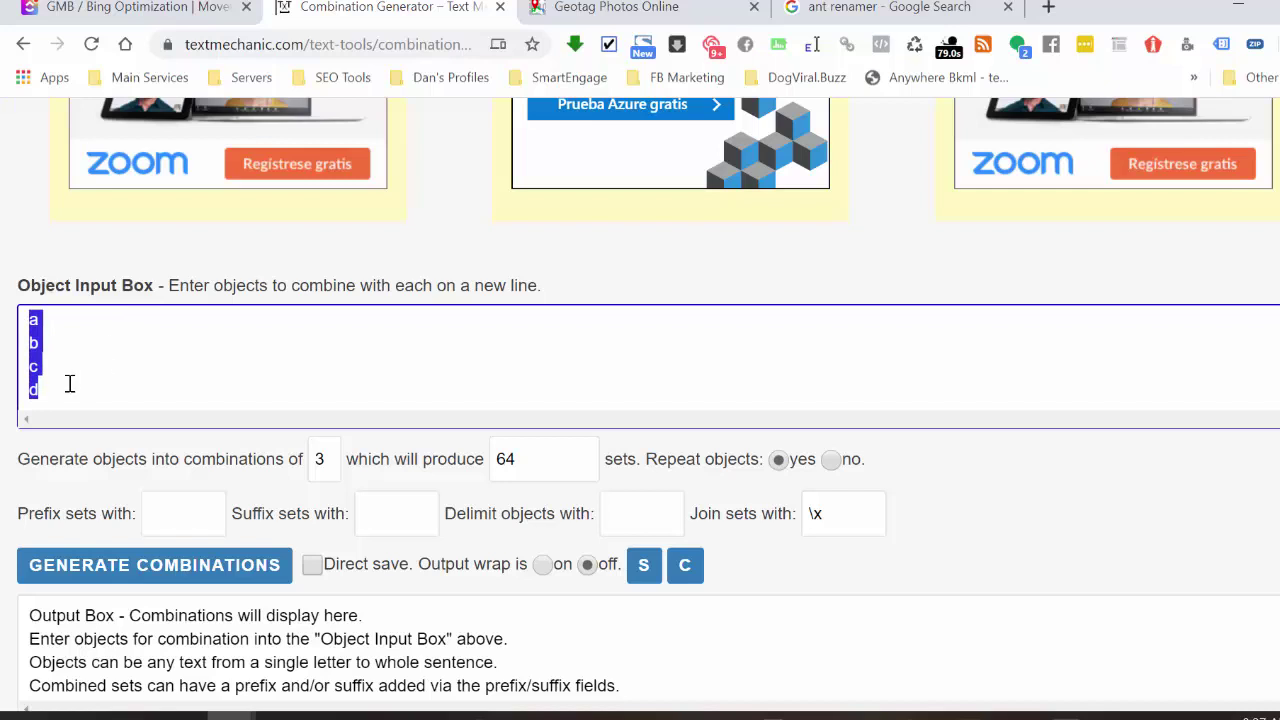
pyautogui.click(69, 383)
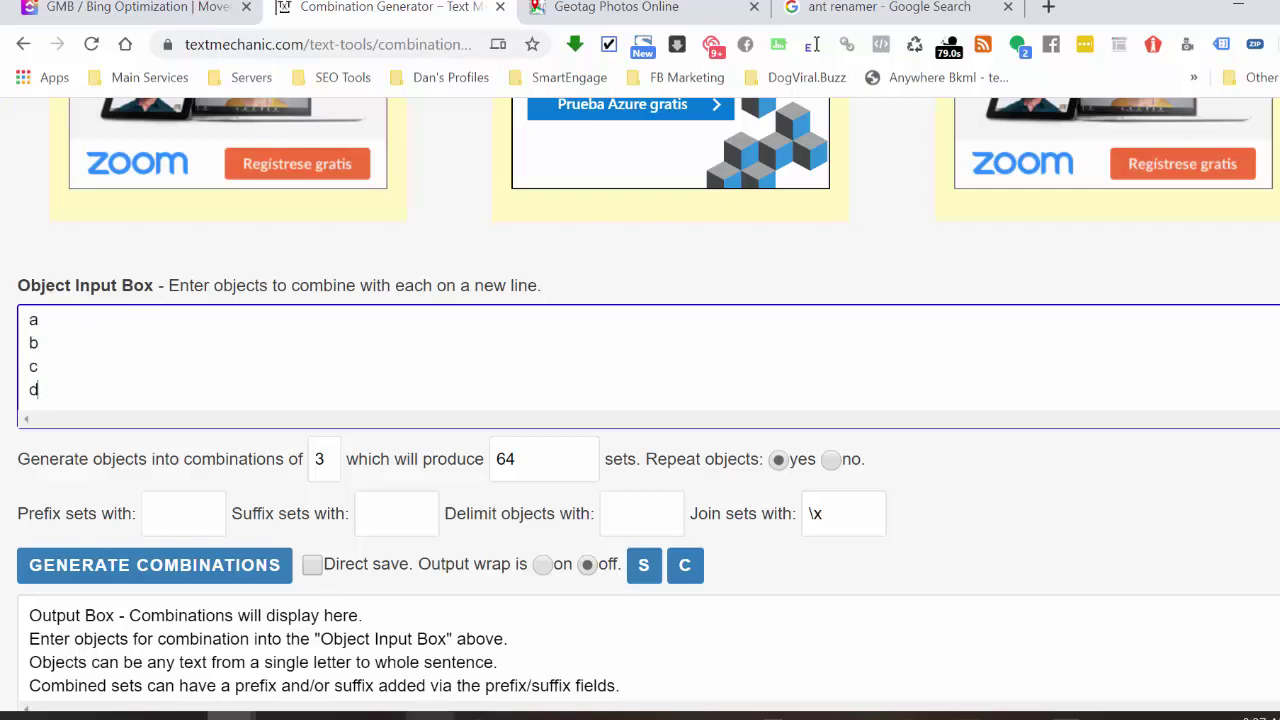
# - Copy the full list of locations from service_locations.txt in the Color Brite Painting folder and close the file
pyautogui.click(430, 715)
pyautogui.click(600, 132)
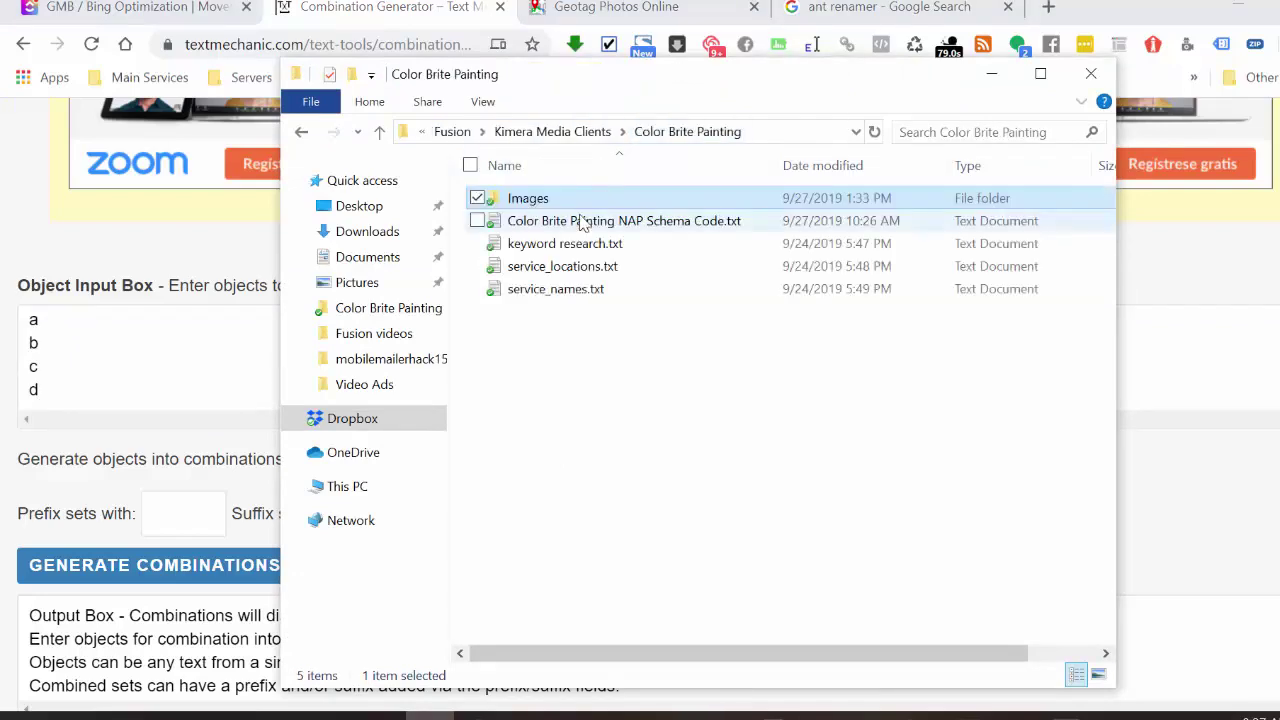
pyautogui.click(575, 272)
pyautogui.doubleClick(574, 277)
pyautogui.click(570, 274)
pyautogui.hotkey('ctrl', 'a')
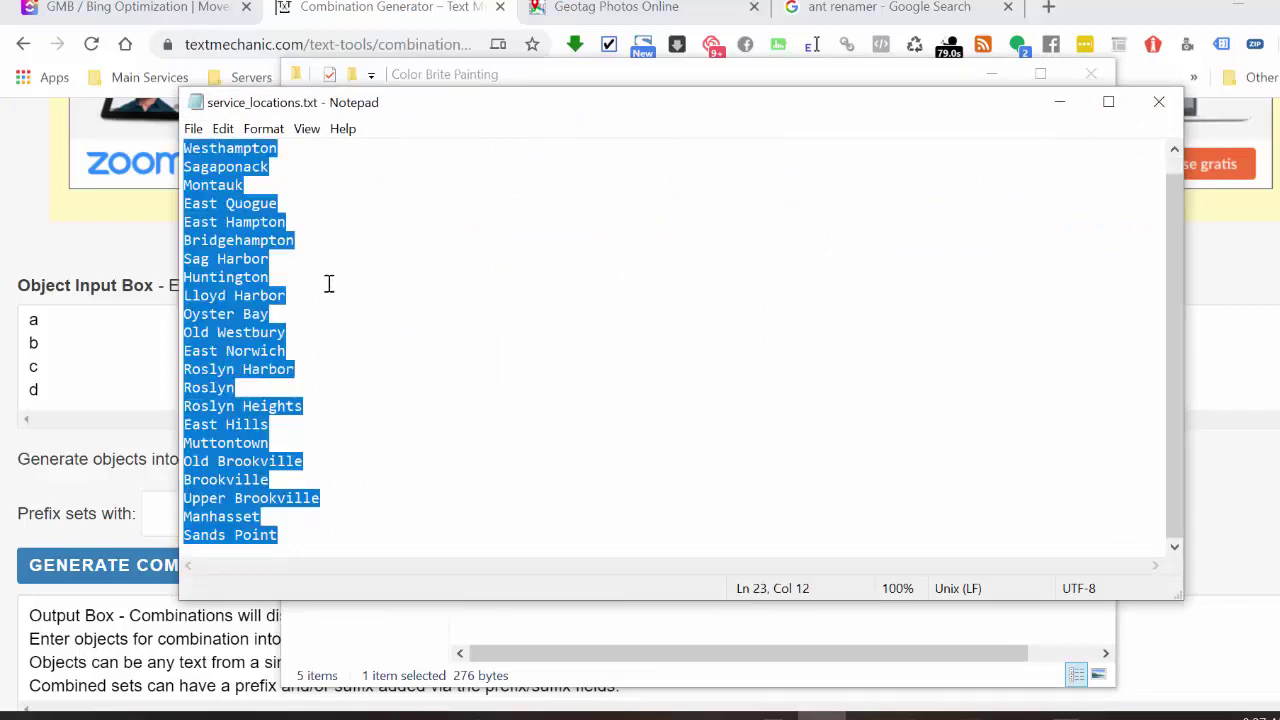
pyautogui.click(1157, 104)
# - Replace the sample objects in the Combination Generator's Object Input Box with the copied location list and review it
pyautogui.click(197, 345)
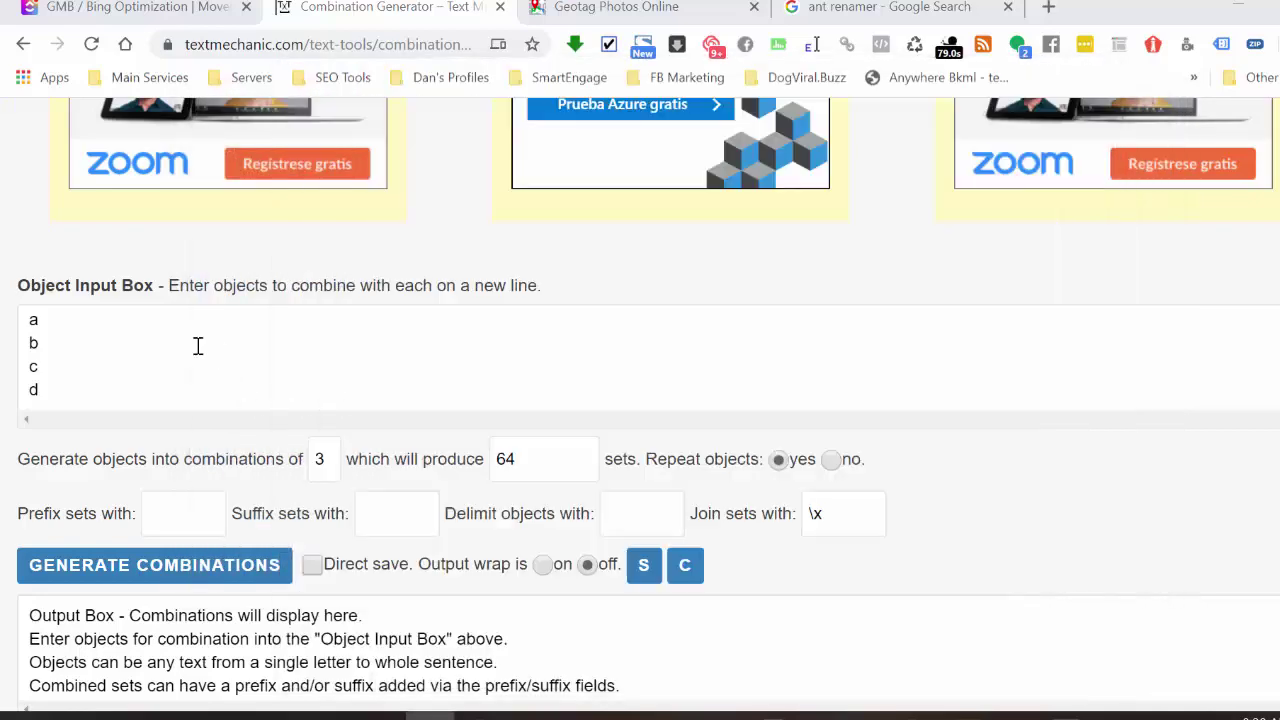
pyautogui.hotkey('ctrl', 'a')
pyautogui.hotkey('ctrl', 'v')
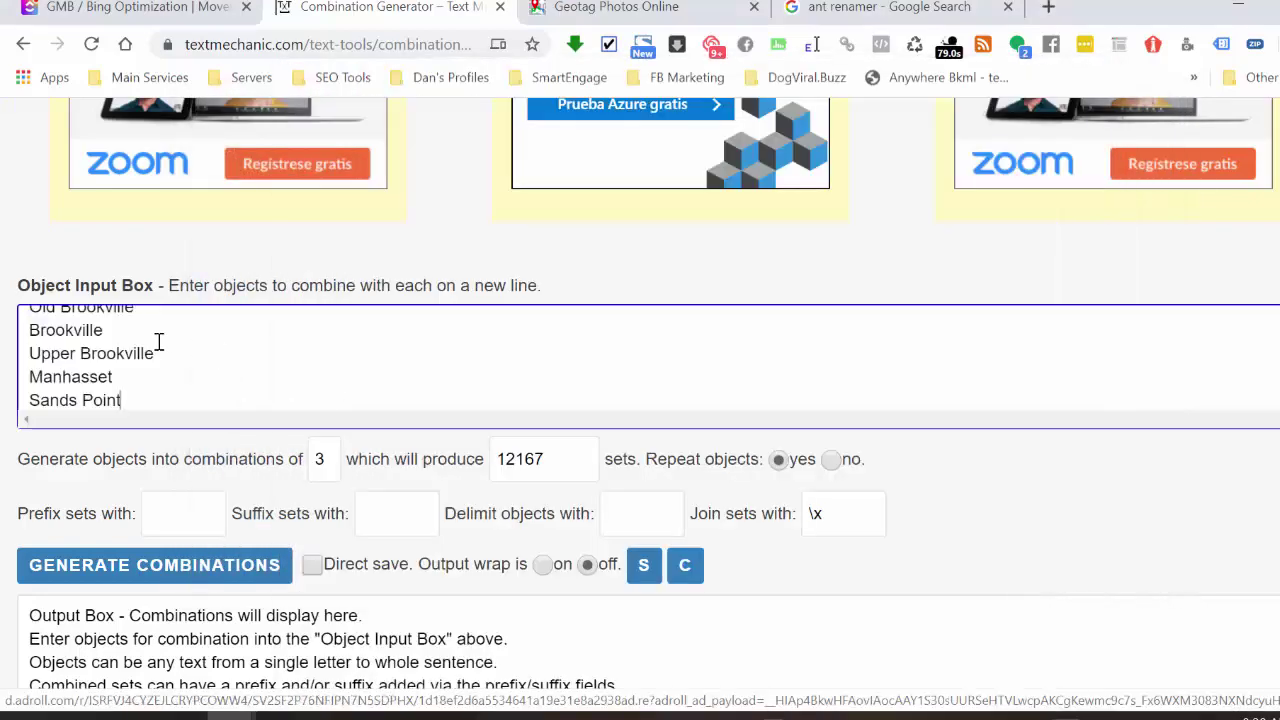
pyautogui.scroll(3, 351, 351)
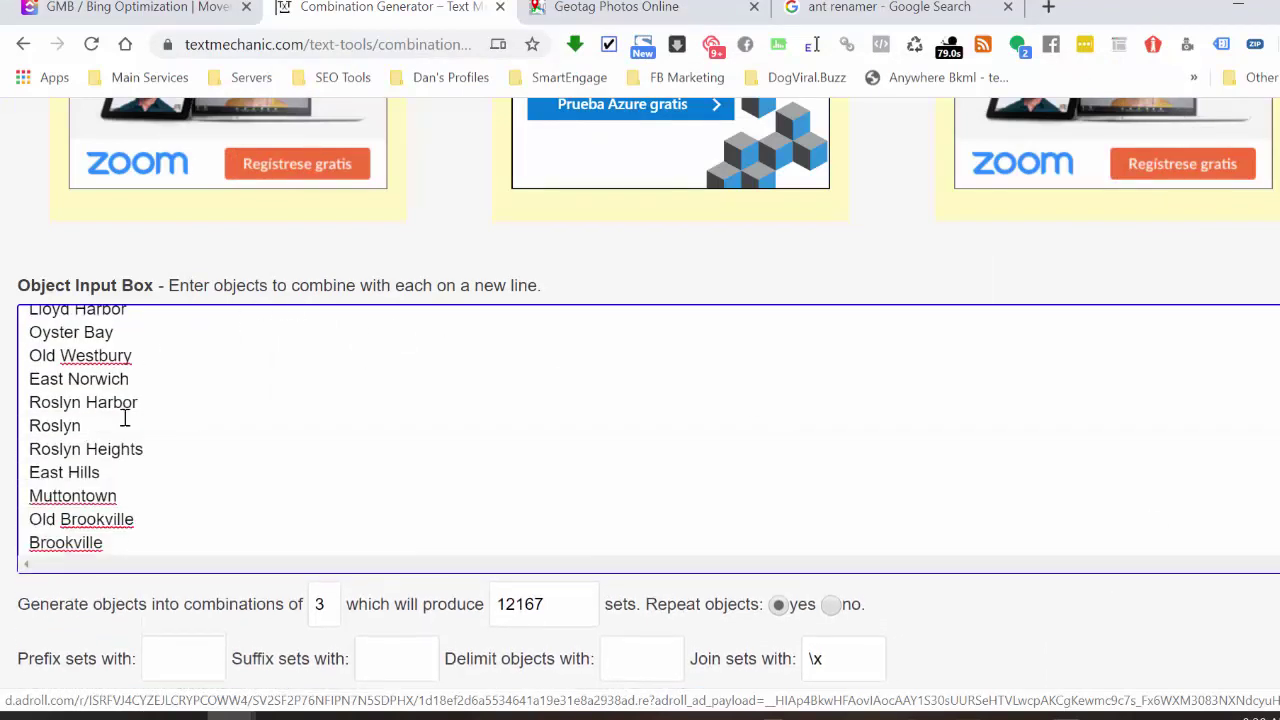
pyautogui.scroll(3, 130, 415)
pyautogui.scroll(-5, 143, 410)
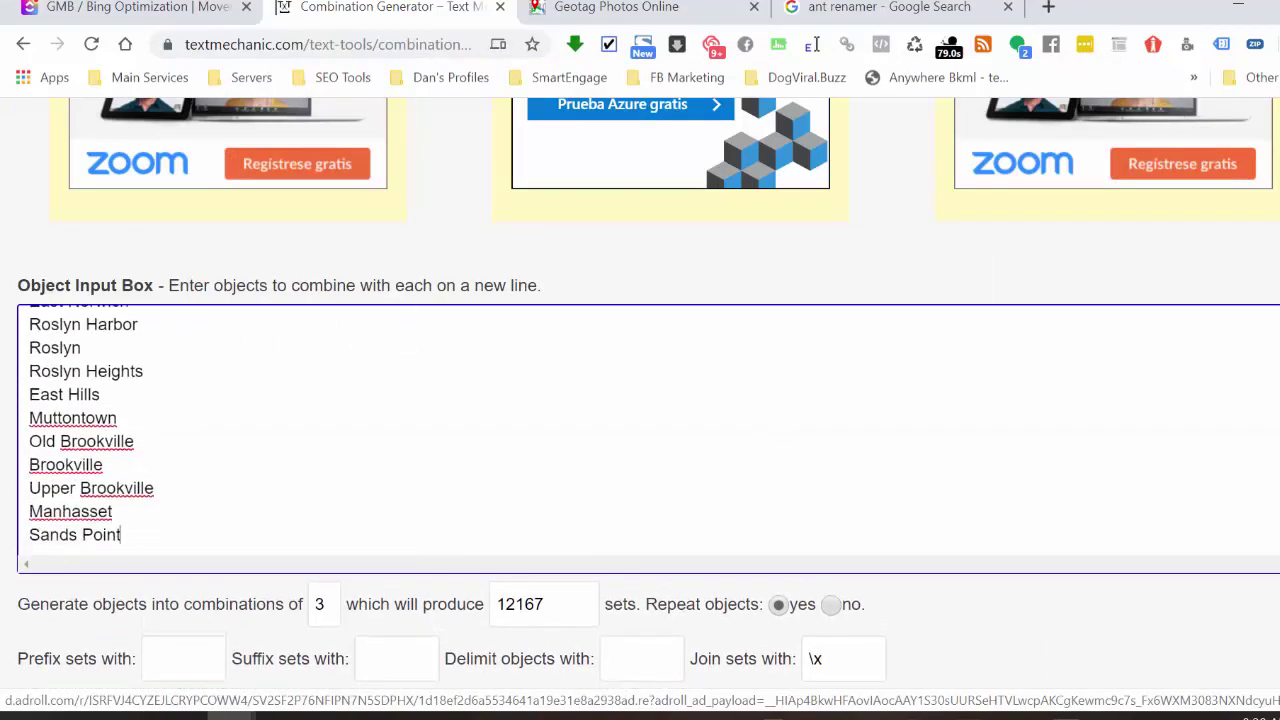
# - Set the generator to produce combinations of 1 object
pyautogui.scroll(-4, 147, 241)
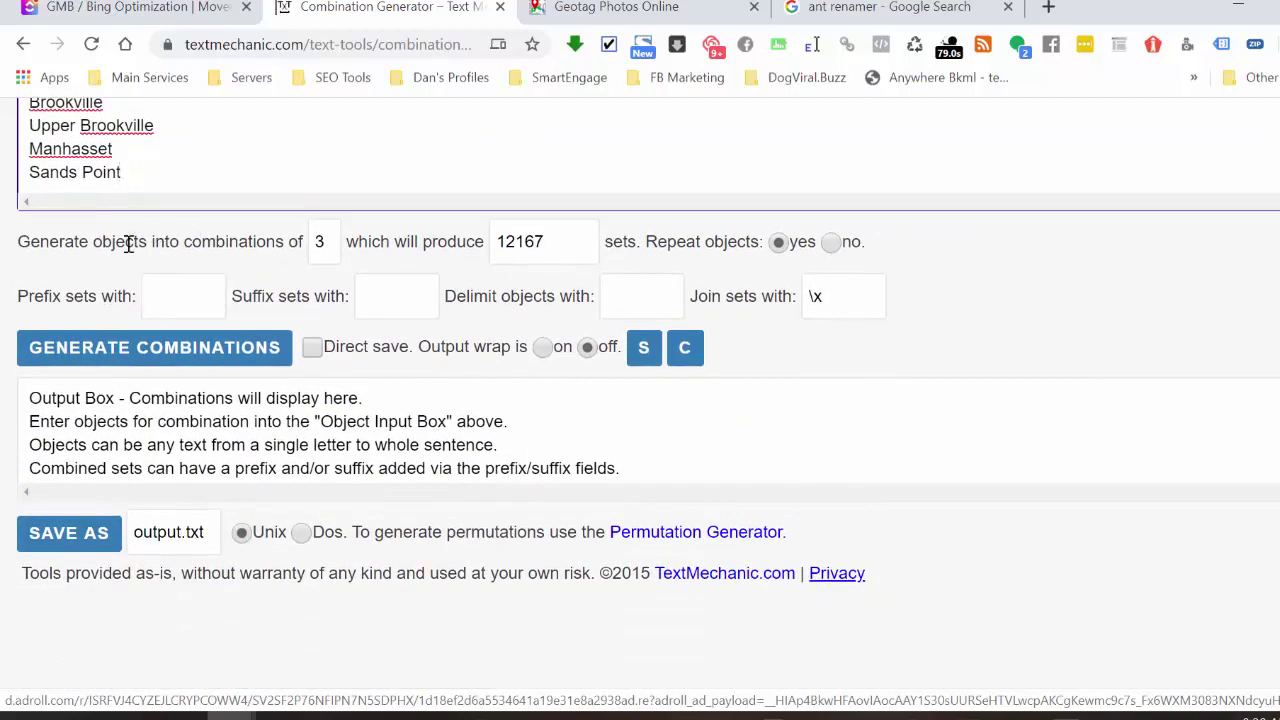
pyautogui.doubleClick(322, 240)
pyautogui.write('1')
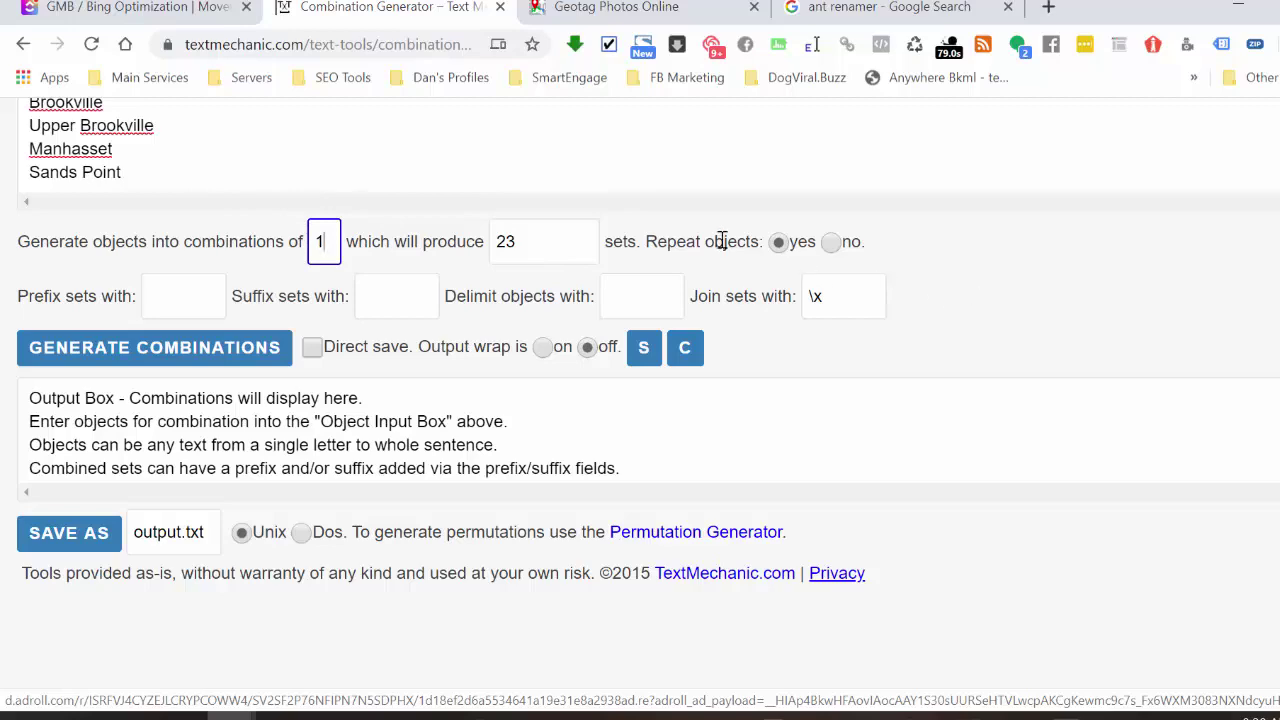
# - Copy the service name "Interior Painting" from service_names.txt and return to the Combination Generator
pyautogui.scroll(1, 229, 293)
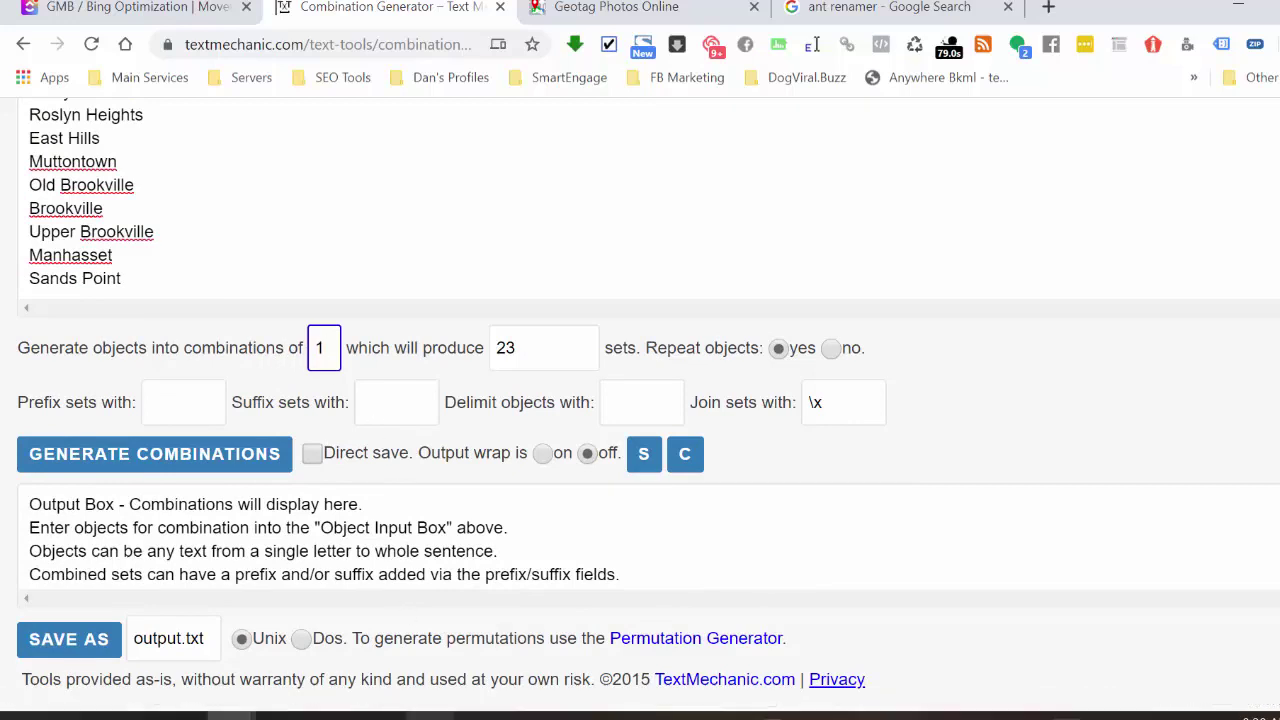
pyautogui.click(436, 716)
pyautogui.click(560, 291)
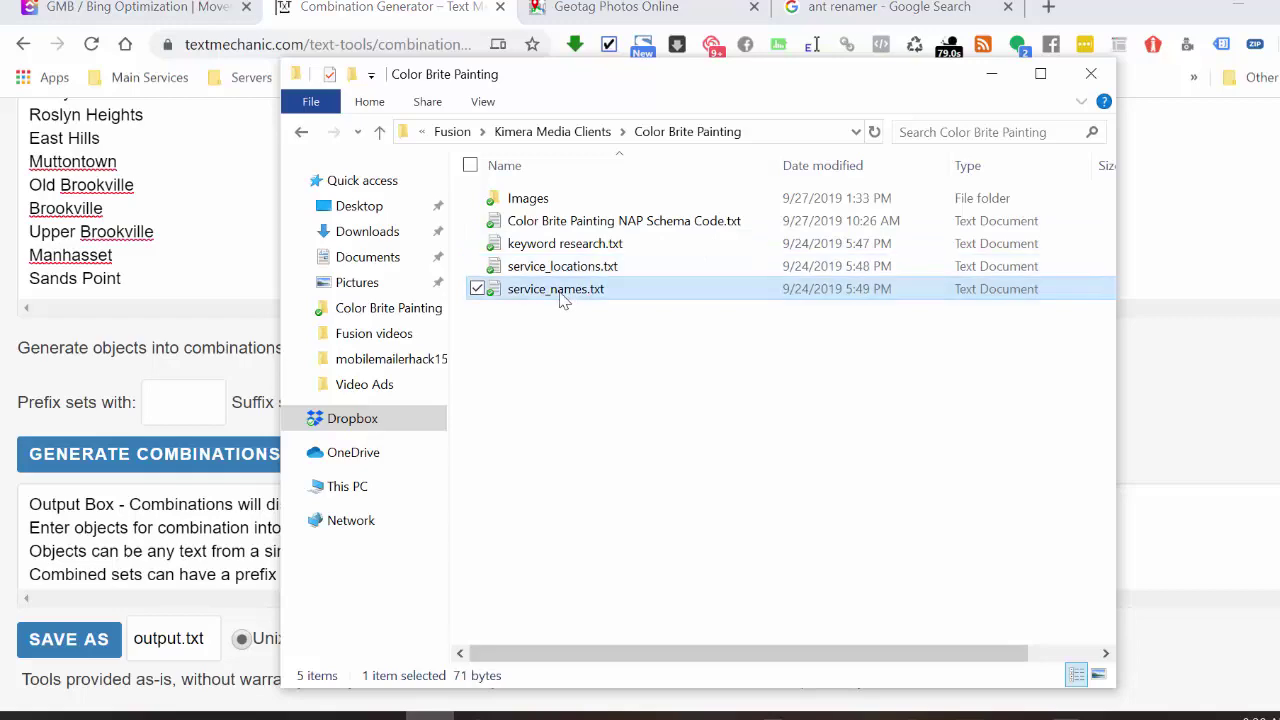
pyautogui.doubleClick(560, 290)
pyautogui.click(341, 150)
pyautogui.hotkey('shift', 'Home')
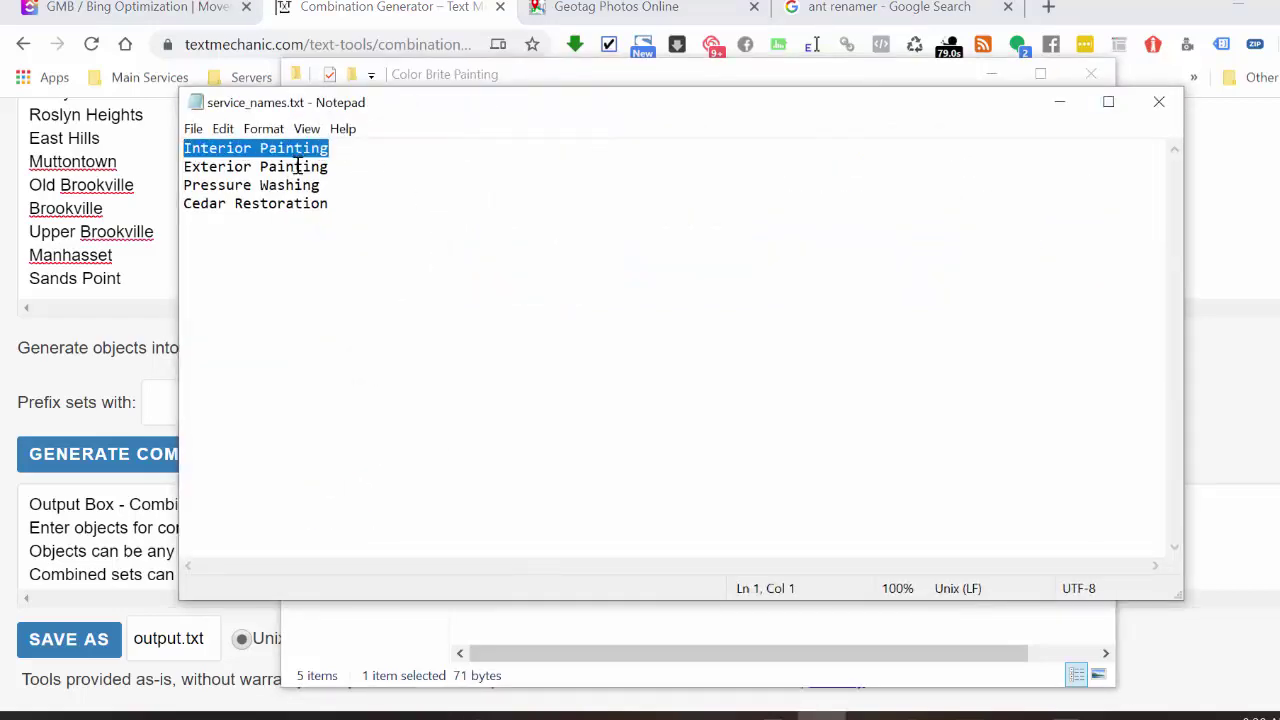
pyautogui.click(1062, 102)
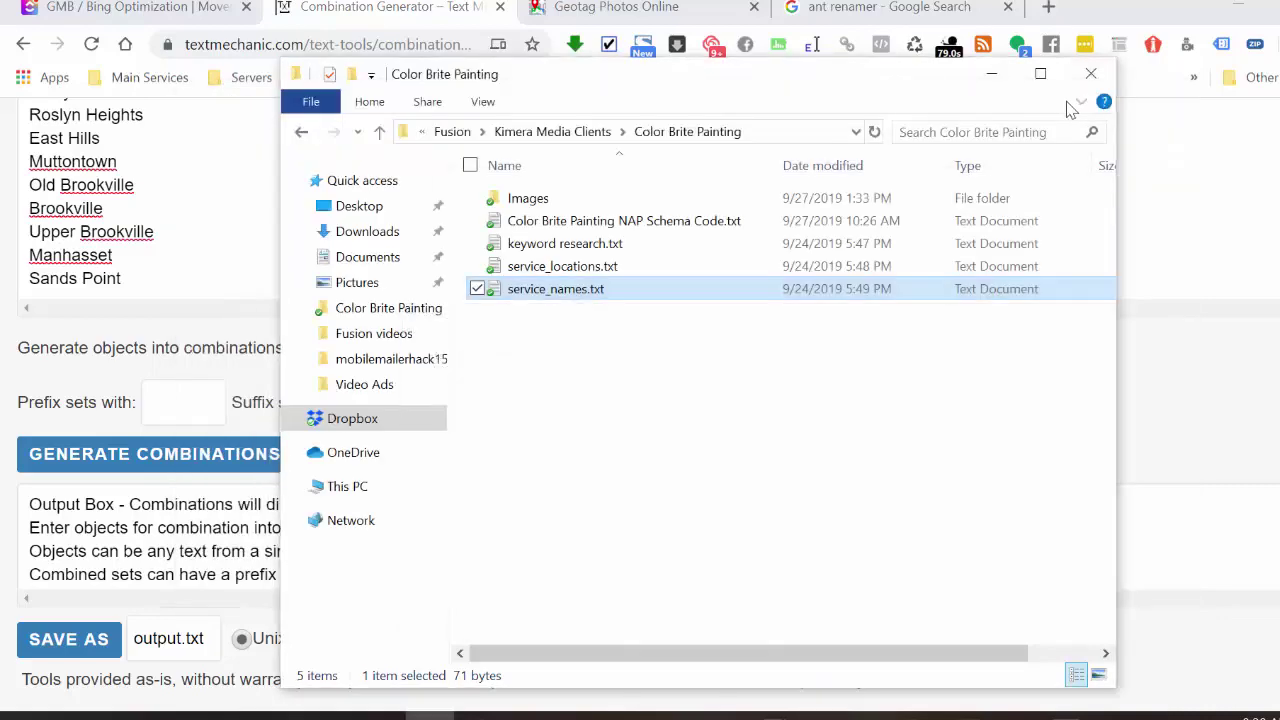
pyautogui.click(991, 74)
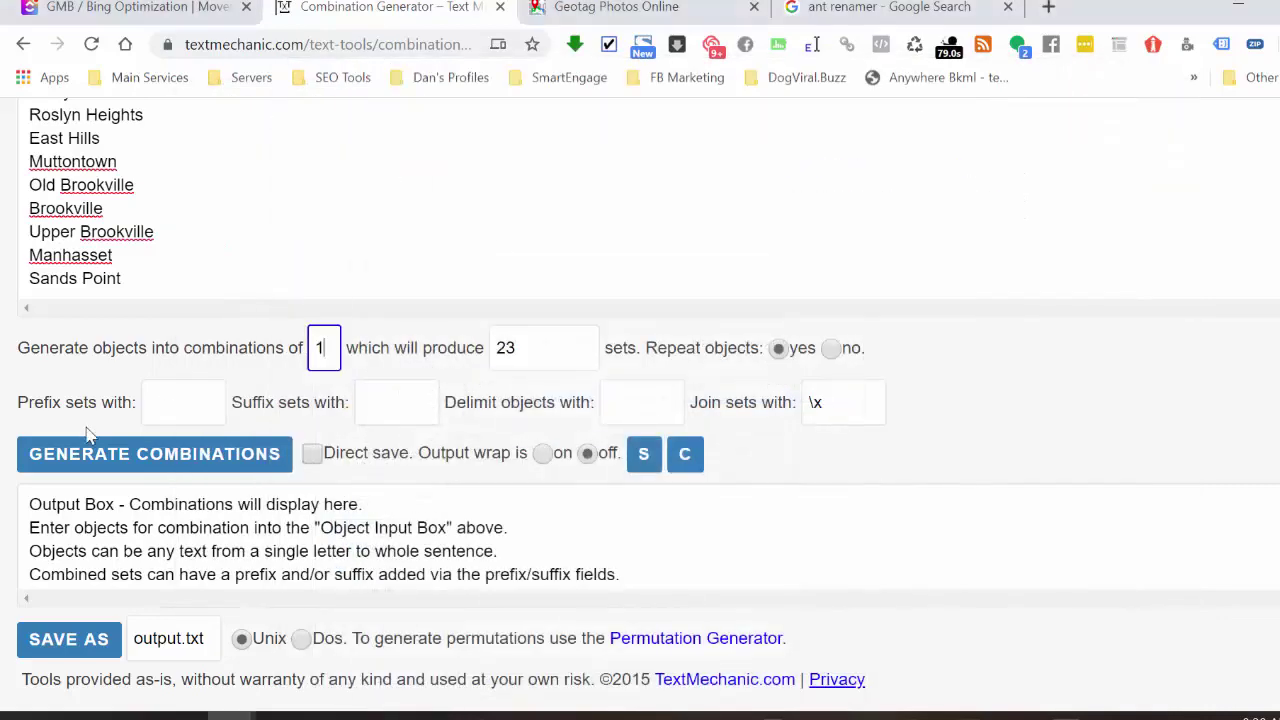
# - Generate the location combinations with the prefix "Interior Painting" and select the entire output list
pyautogui.click(168, 400)
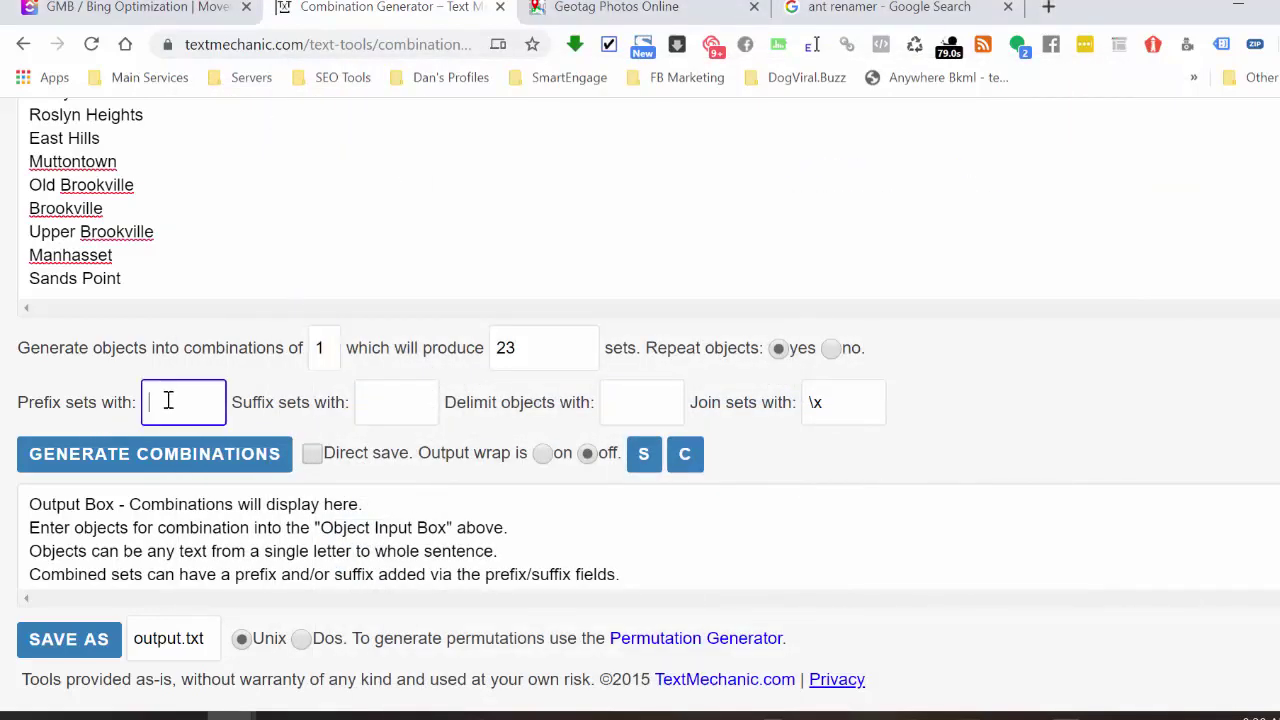
pyautogui.hotkey('ctrl', 'v')
pyautogui.moveTo(210, 402); pyautogui.dragTo(138, 402)
pyautogui.click(177, 460)
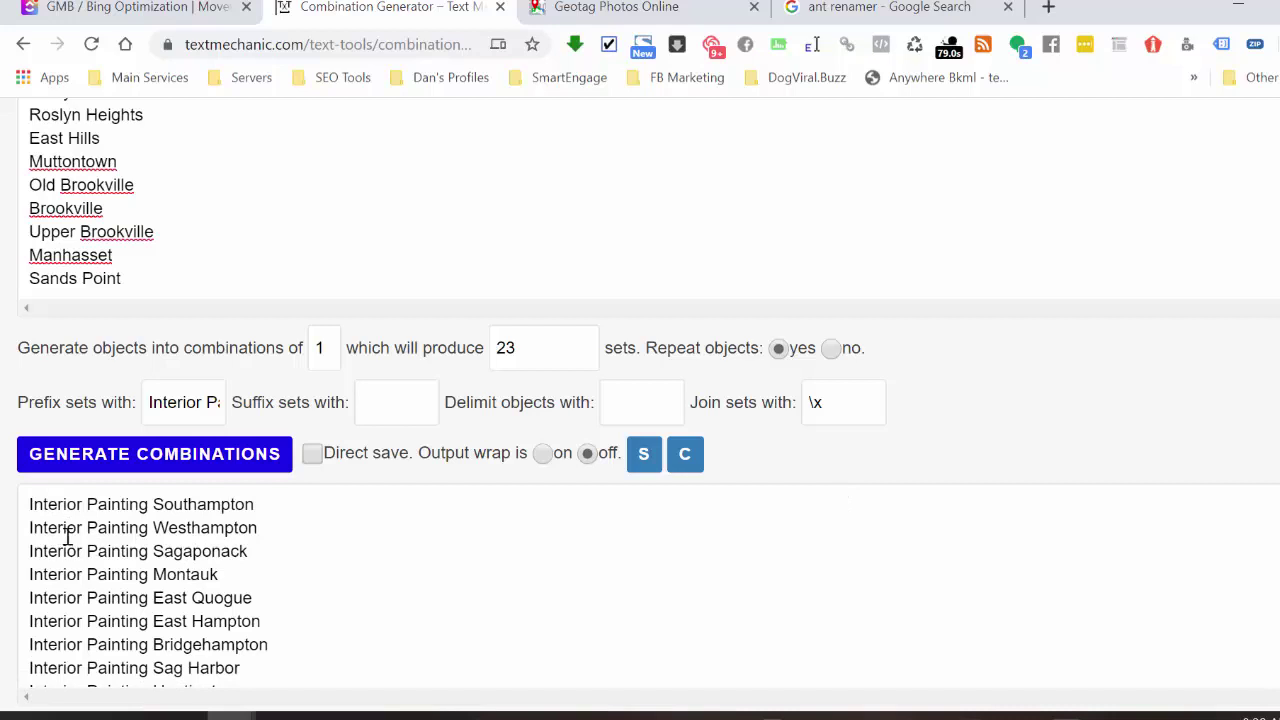
pyautogui.click(366, 557)
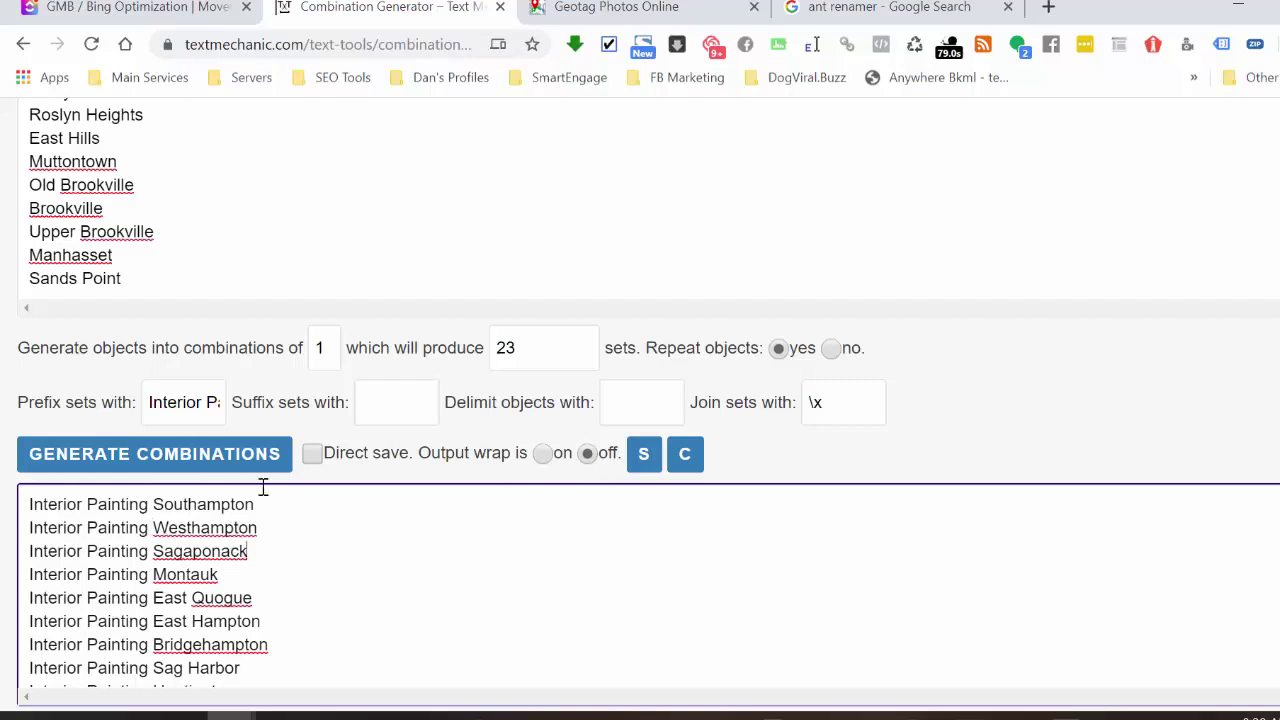
pyautogui.hotkey('ctrl', 'a')
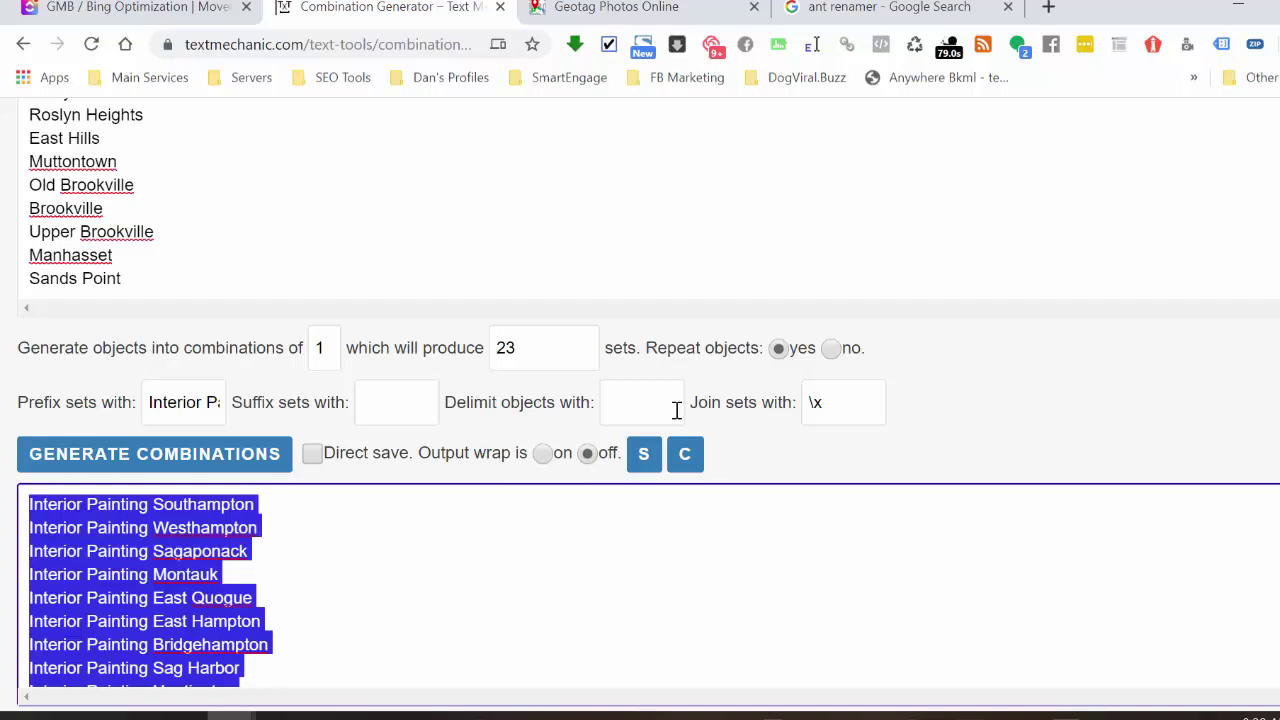
# - Close the "ant renamer" Google search page and return to the Combination Generator
pyautogui.click(860, 10)
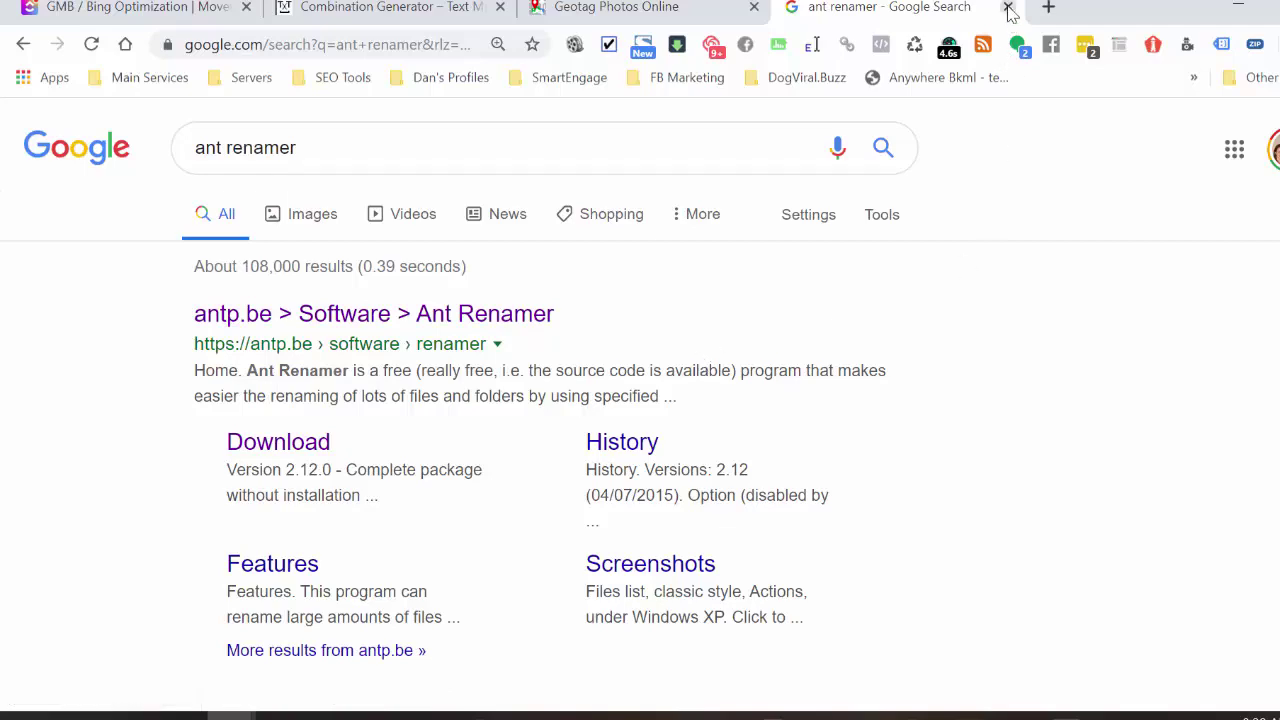
pyautogui.hotkey('ctrl', 'w')
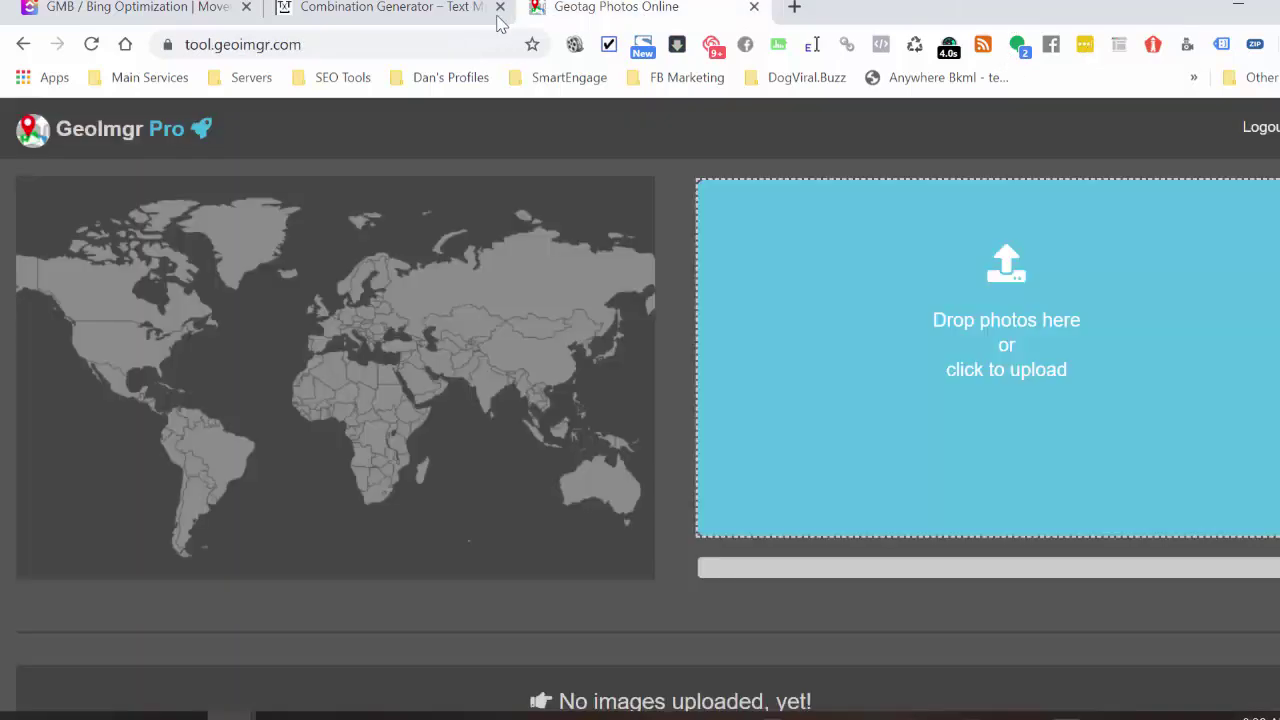
pyautogui.click(395, 12)
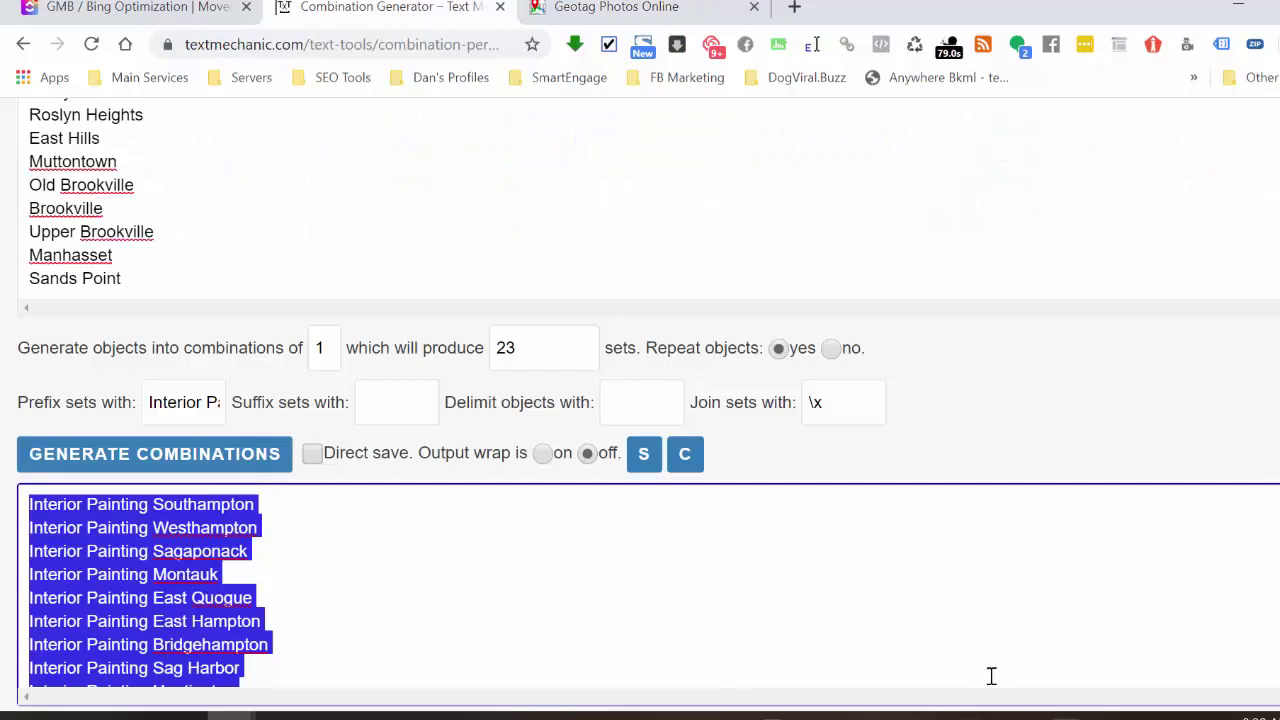
# - Switch to Ant Renamer and add all image files from the Interior Painting folder to its file list
pyautogui.click(1017, 714)
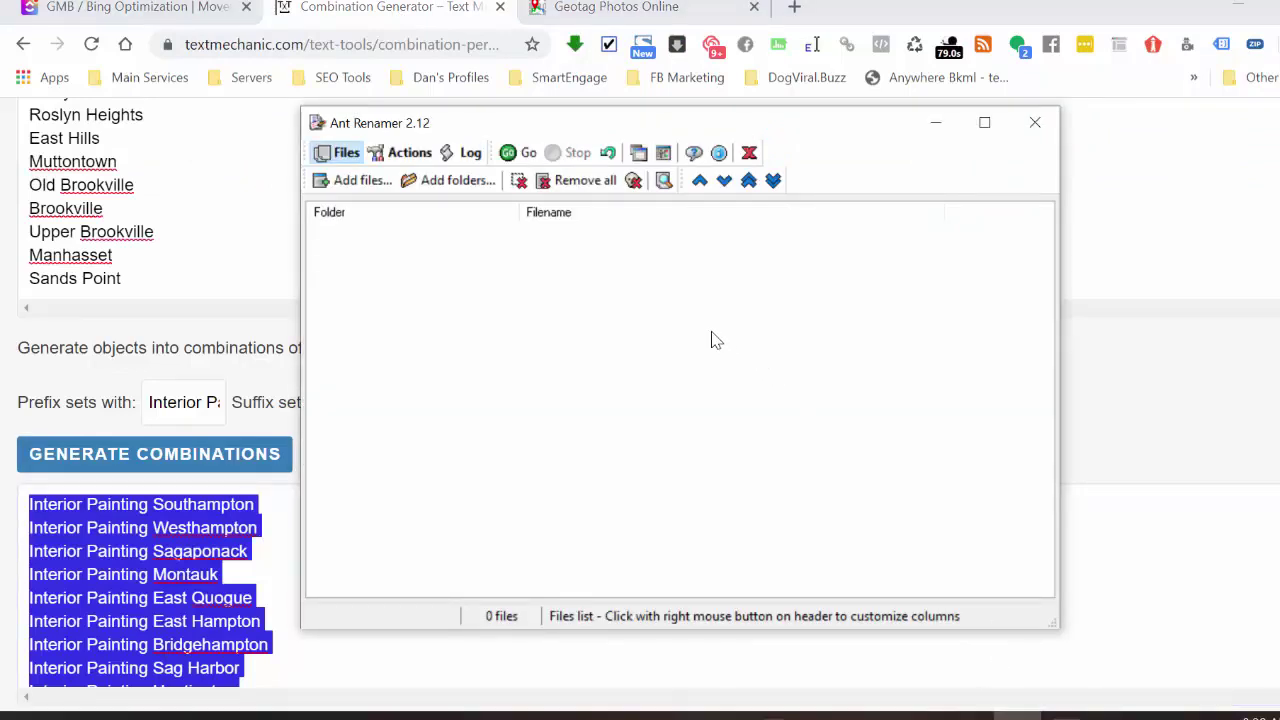
pyautogui.click(357, 186)
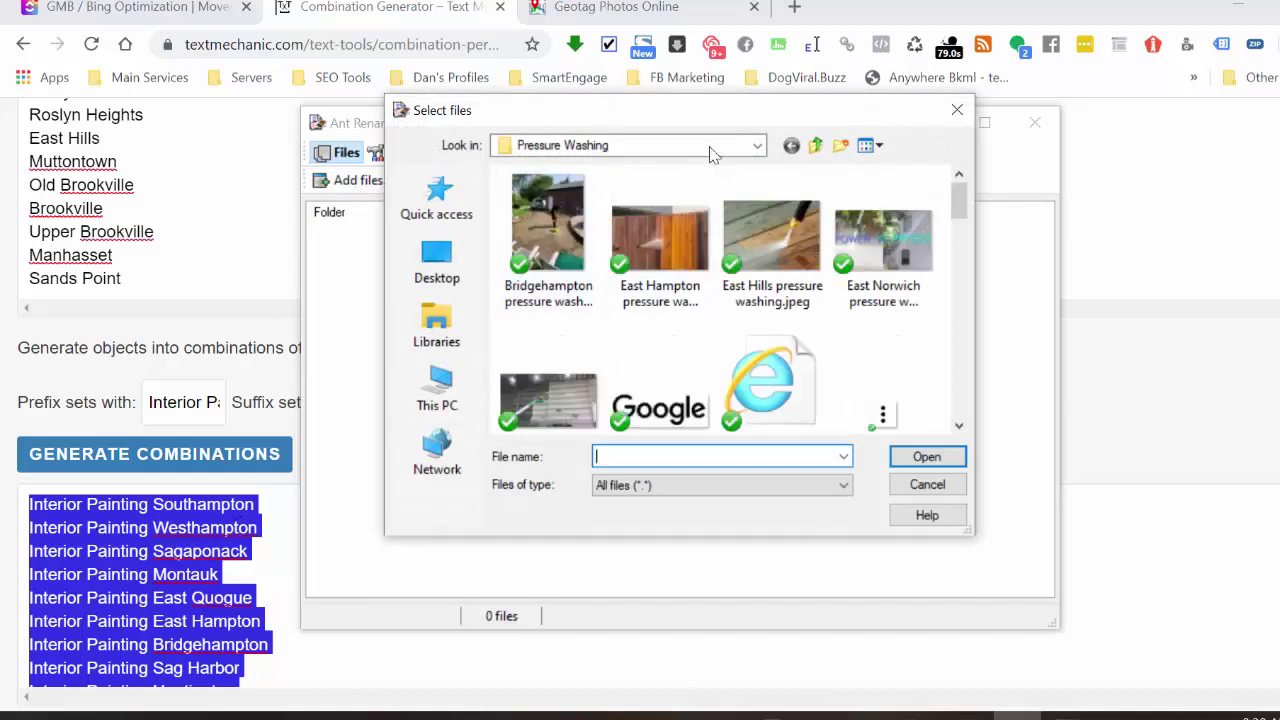
pyautogui.click(817, 145)
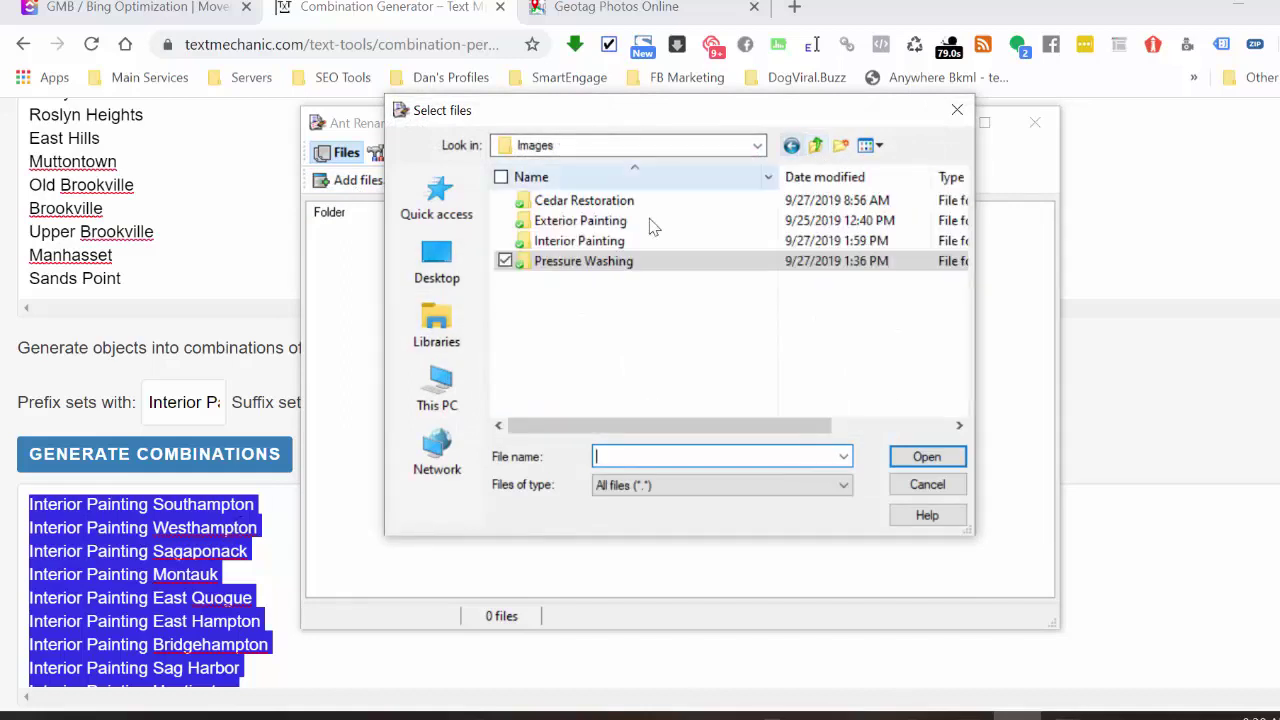
pyautogui.click(573, 245)
pyautogui.doubleClick(573, 247)
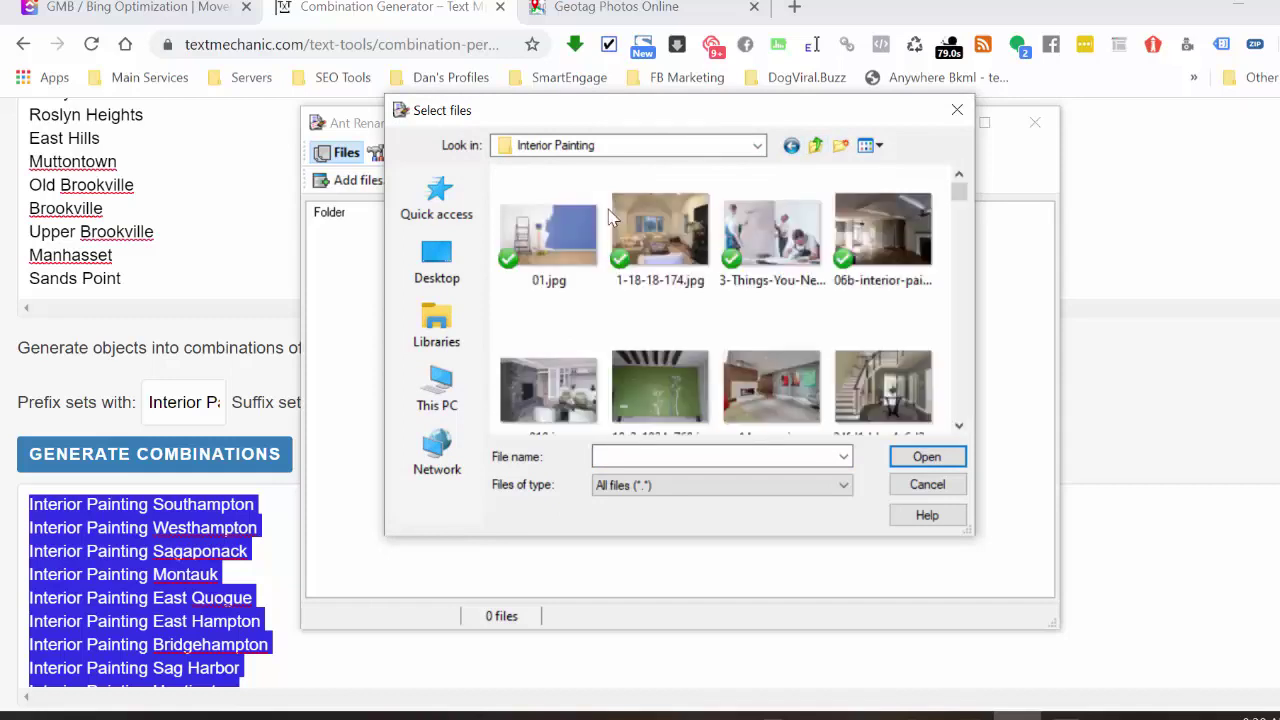
pyautogui.click(645, 245)
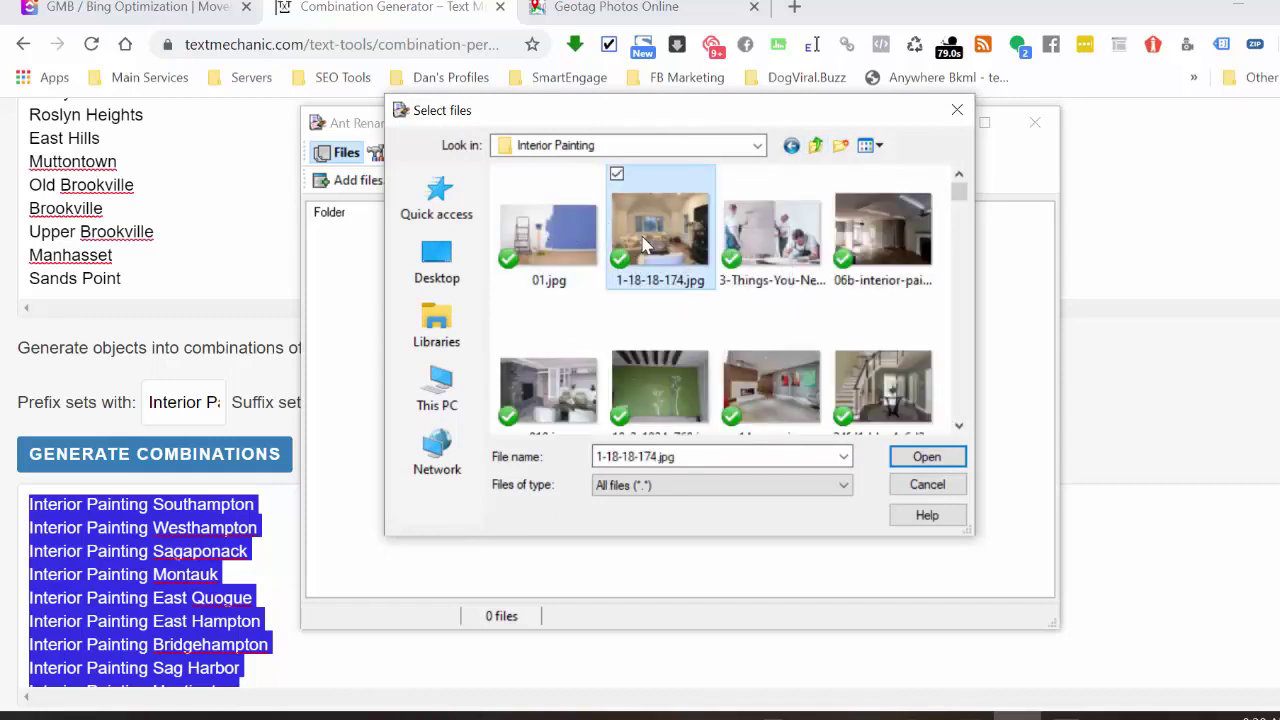
pyautogui.hotkey('ctrl', 'a')
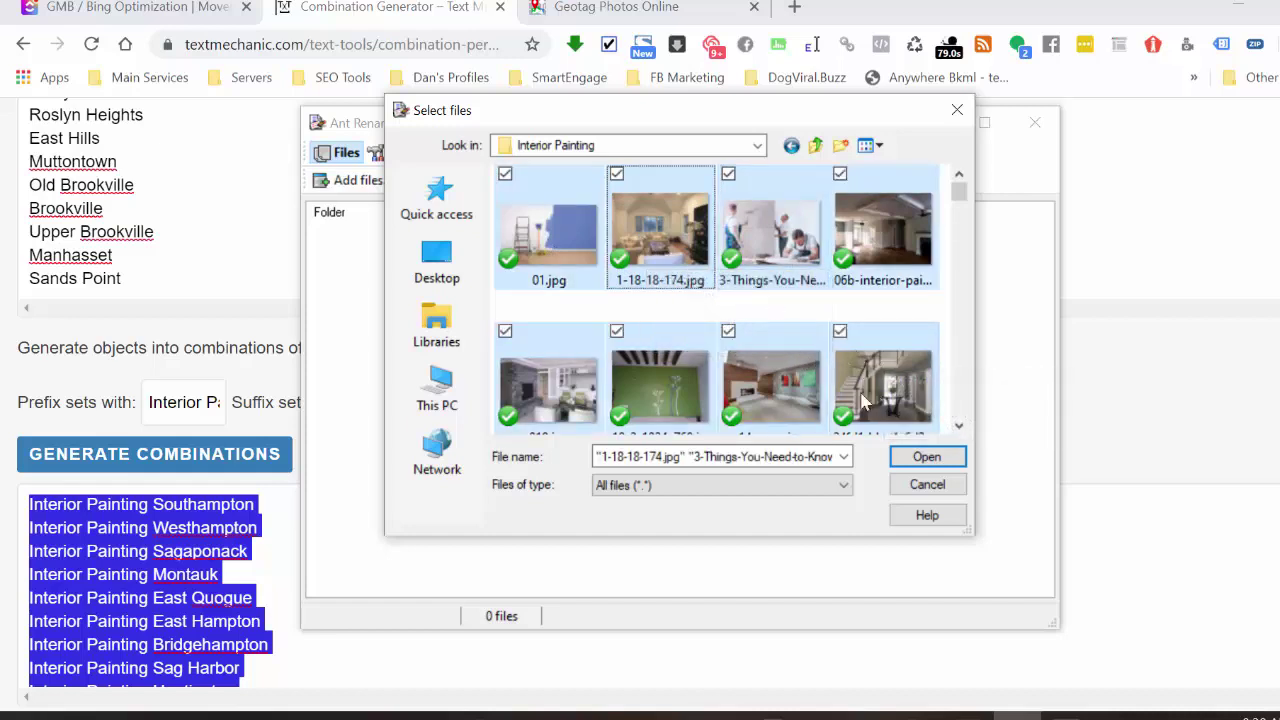
pyautogui.click(927, 456)
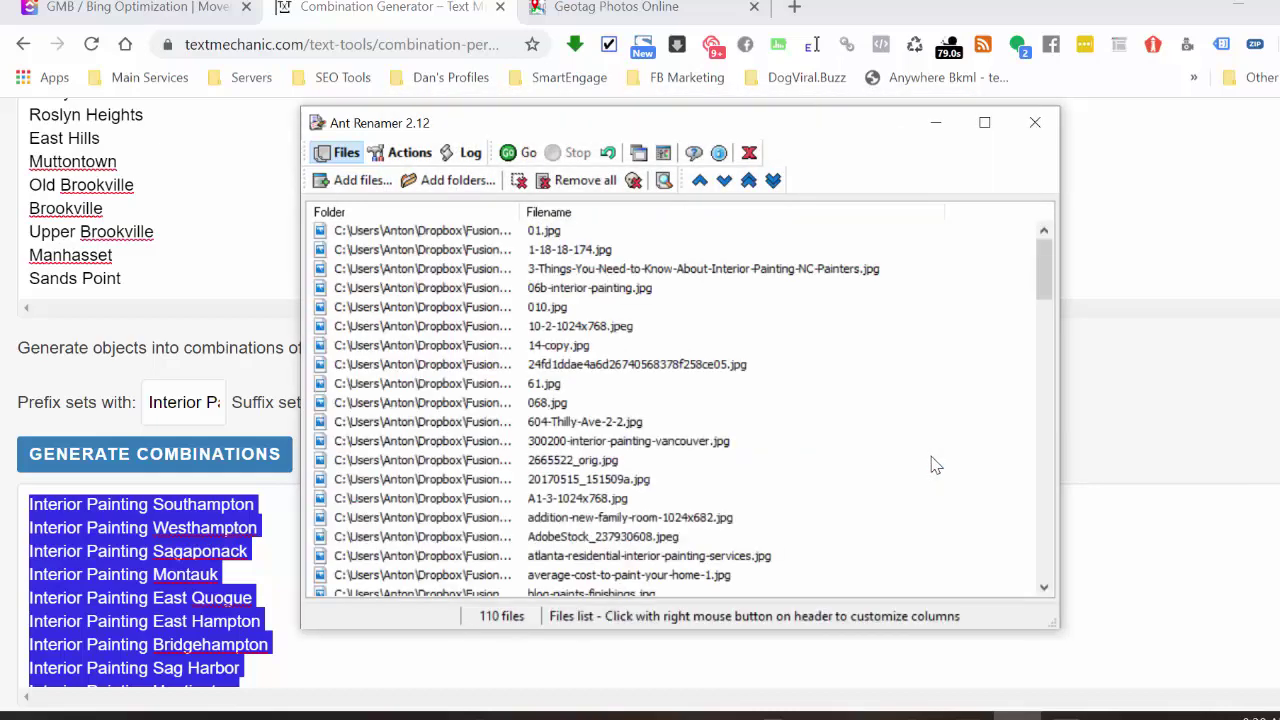
# - Choose the "Take names from list" action, empty its list, and paste the copied "Interior Painting" location names followed by a new line
pyautogui.click(410, 155)
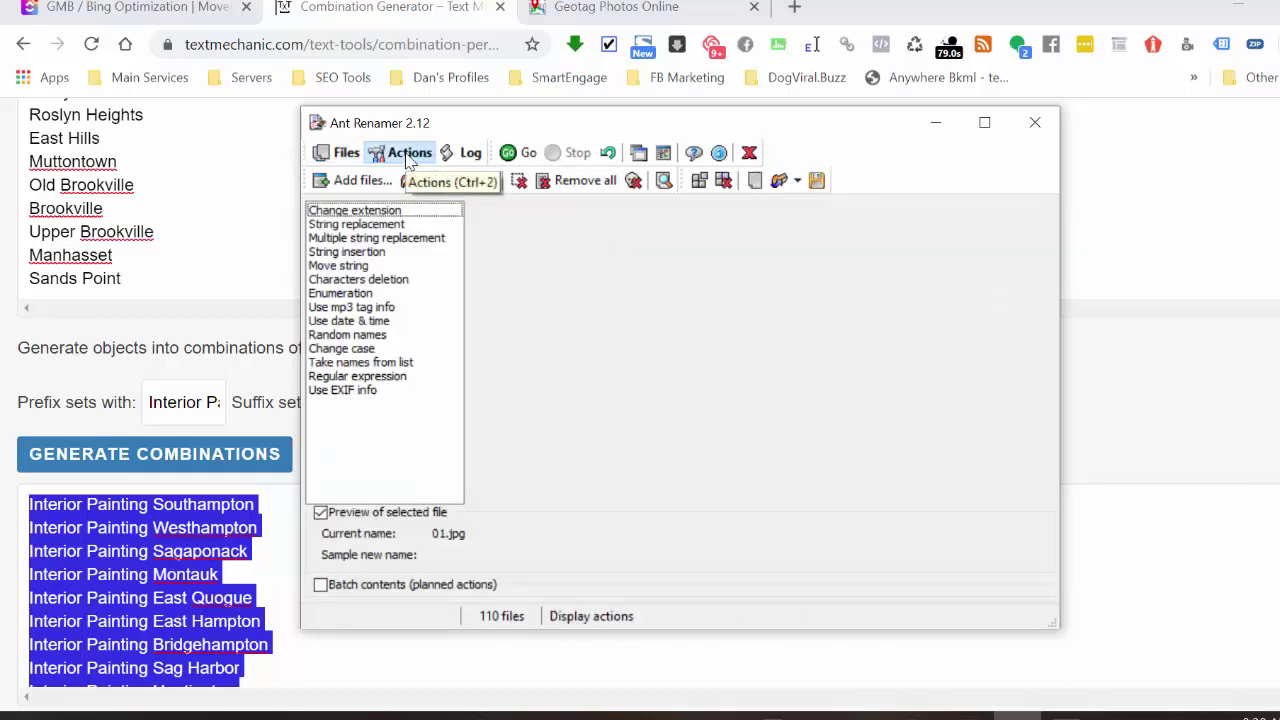
pyautogui.click(373, 364)
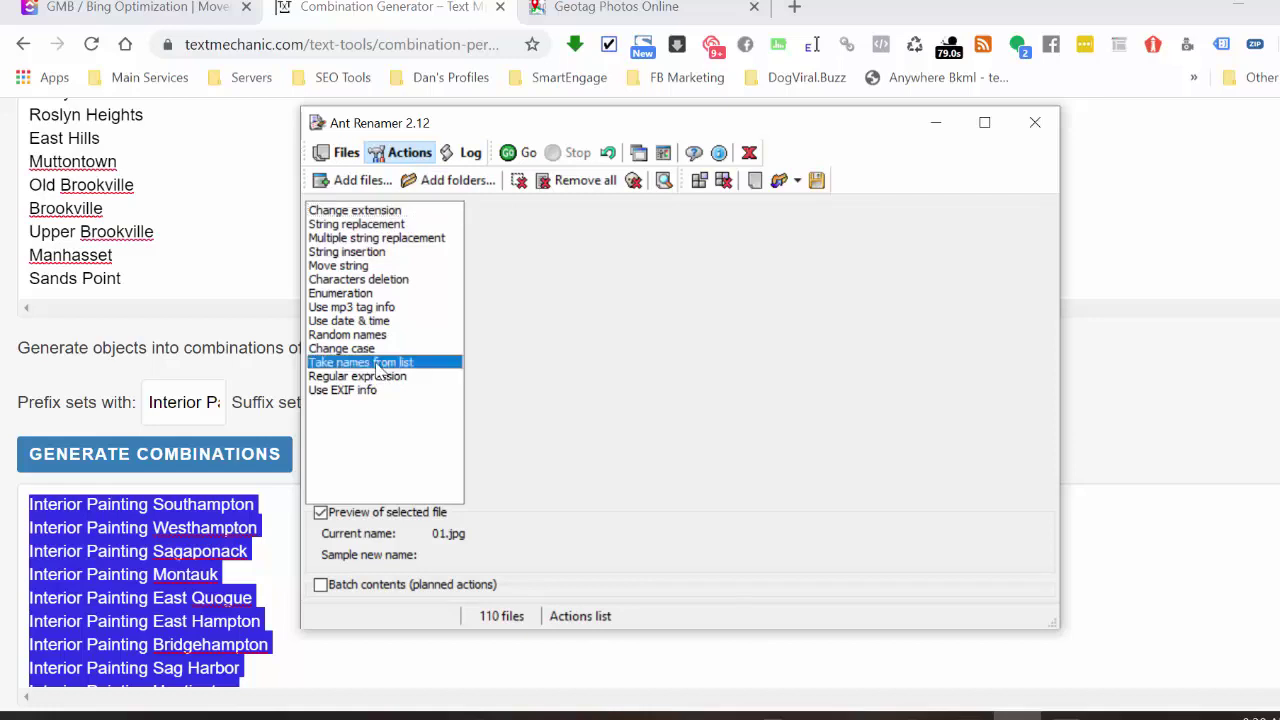
pyautogui.hotkey('ctrl', 'a')
pyautogui.press('Delete')
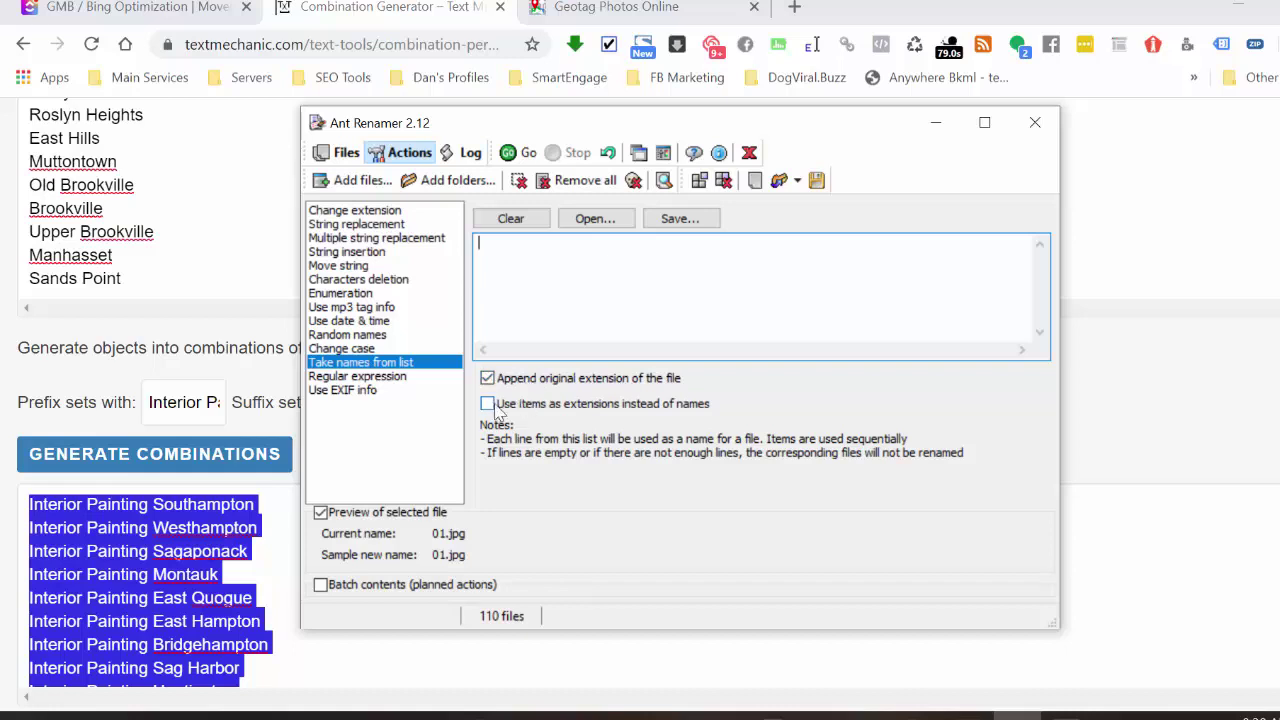
pyautogui.click(551, 272)
pyautogui.hotkey('ctrl', 'v')
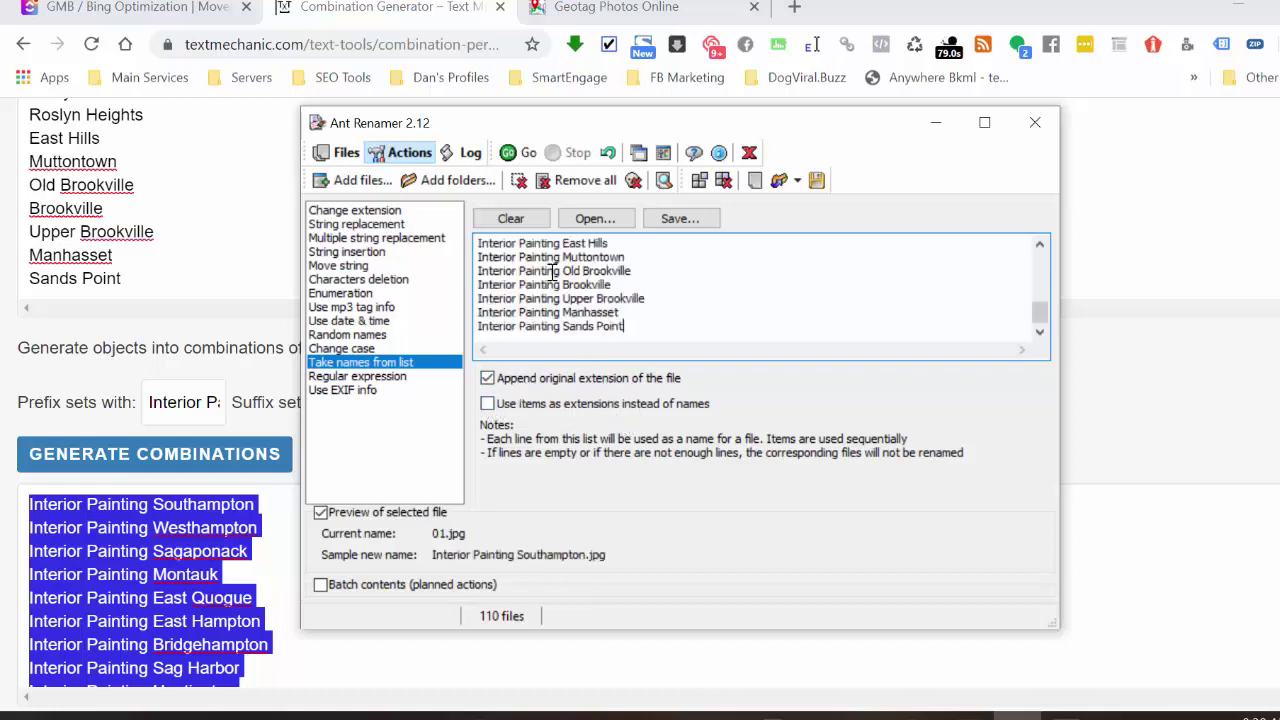
pyautogui.press('Return')
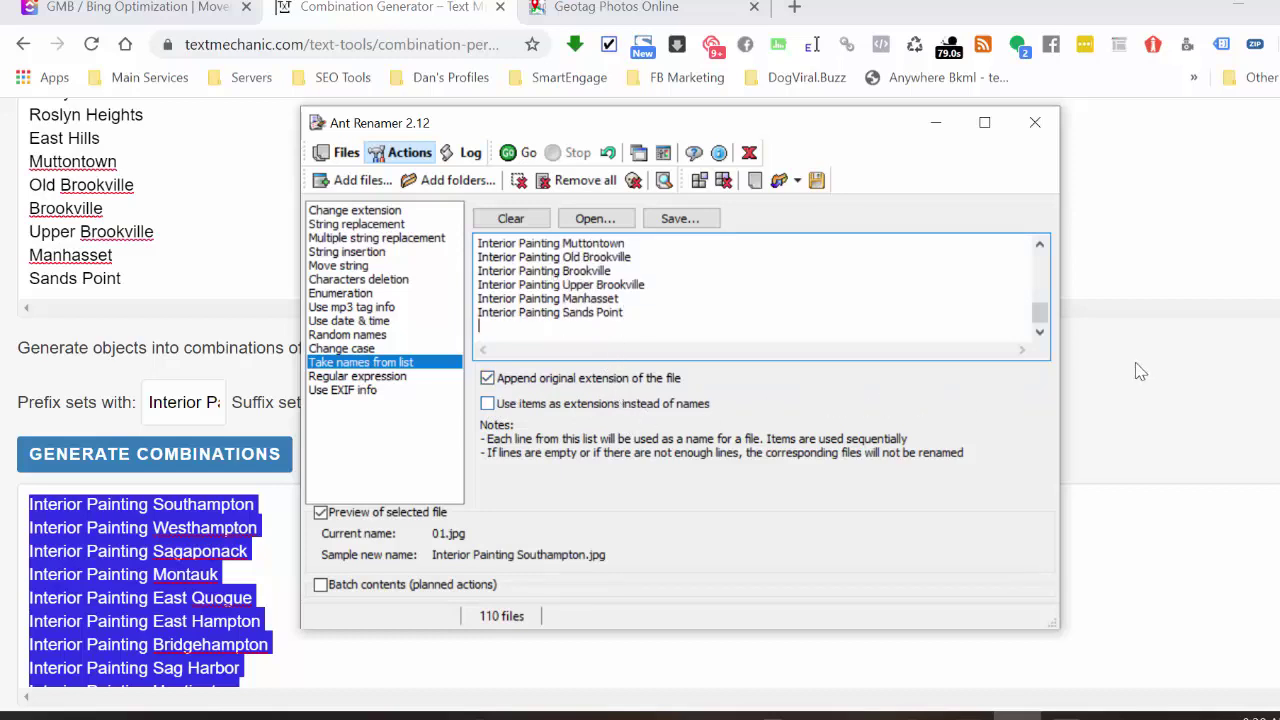
# - Return to the Combination Generator, copy the prefix "Interior Painting" and clear it
pyautogui.click(1137, 390)
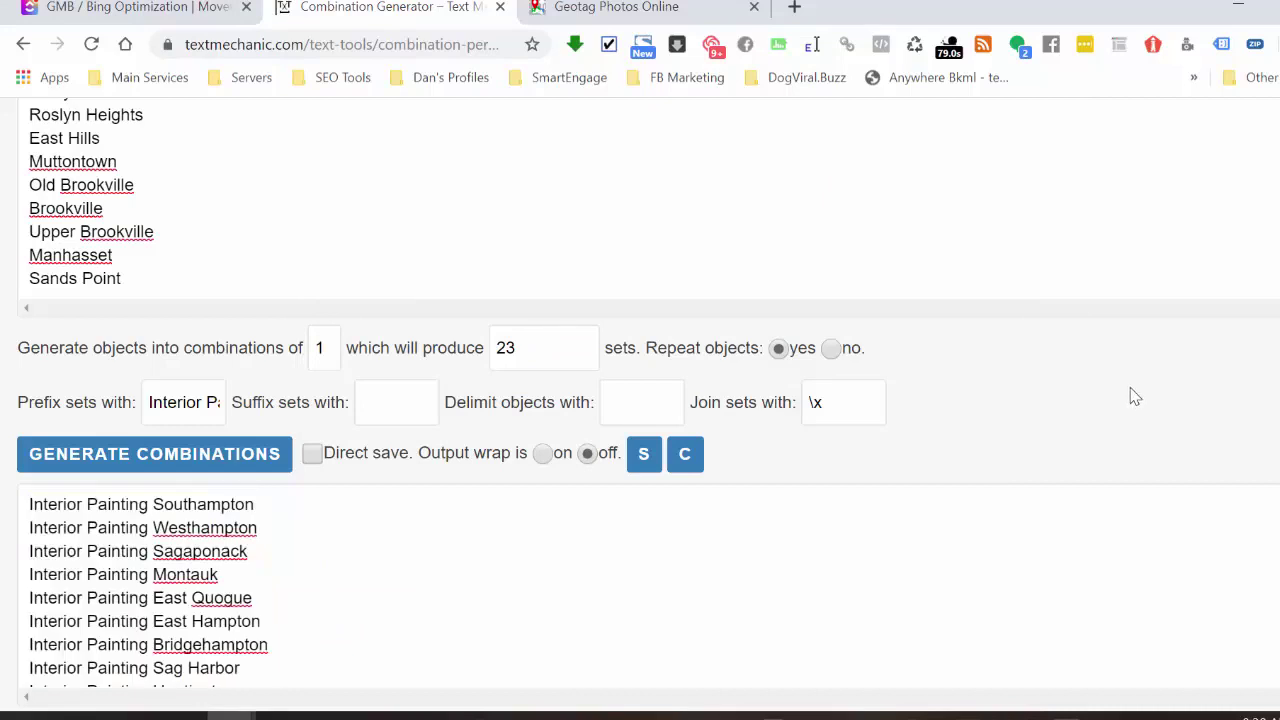
pyautogui.click(189, 401)
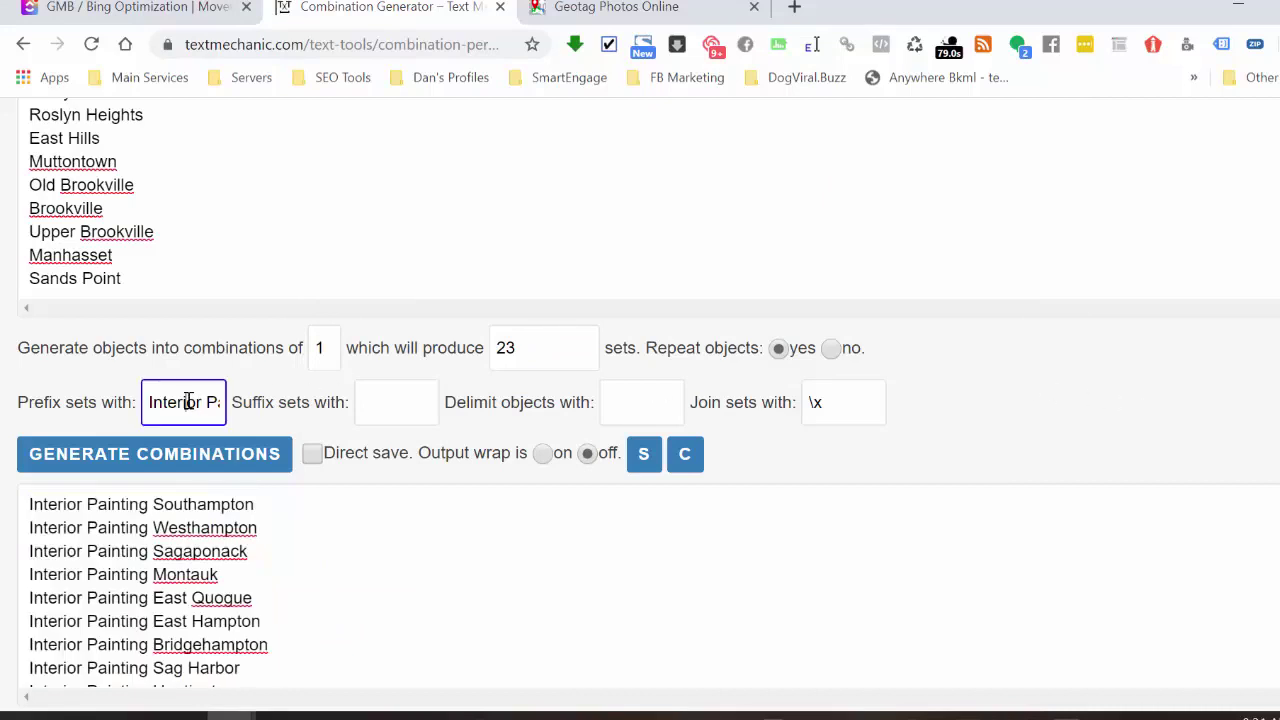
pyautogui.hotkey('ctrl', 'a')
pyautogui.hotkey('ctrl', 'c')
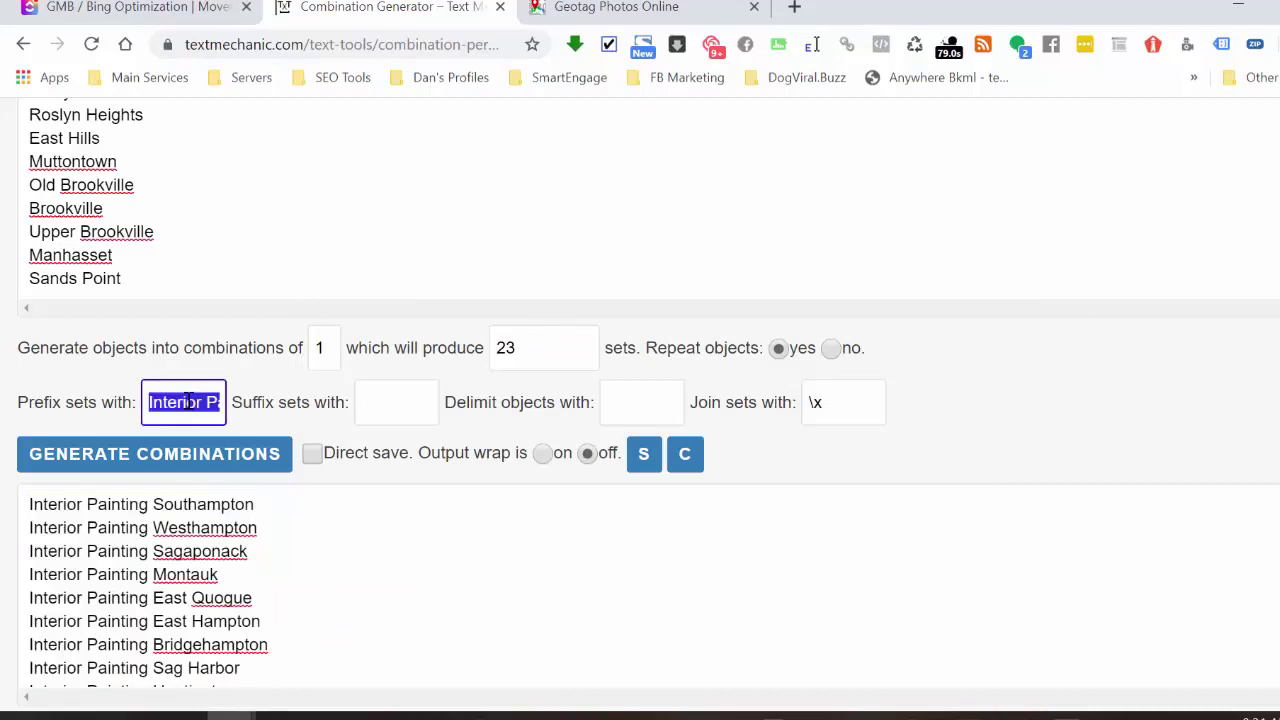
pyautogui.press('BackSpace')
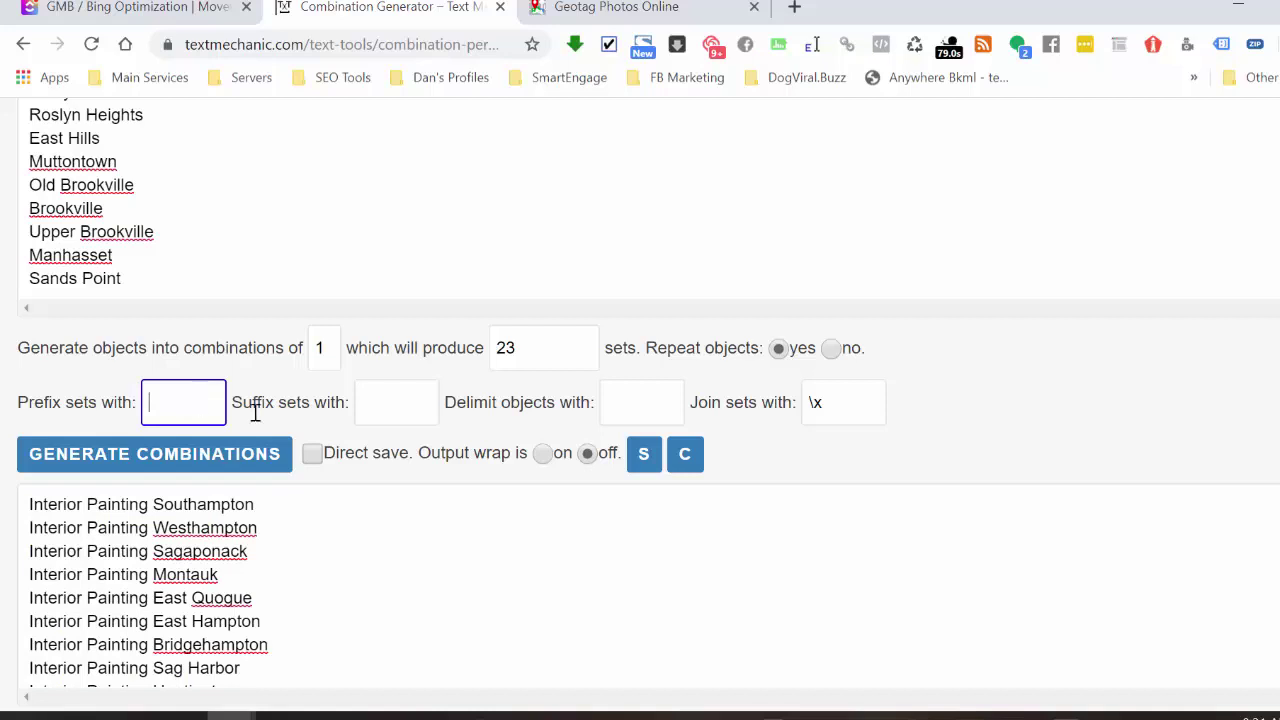
# - Set the suffix to "Interior Painting" with a leading space and no trailing space, and generate the location combinations
pyautogui.click(387, 398)
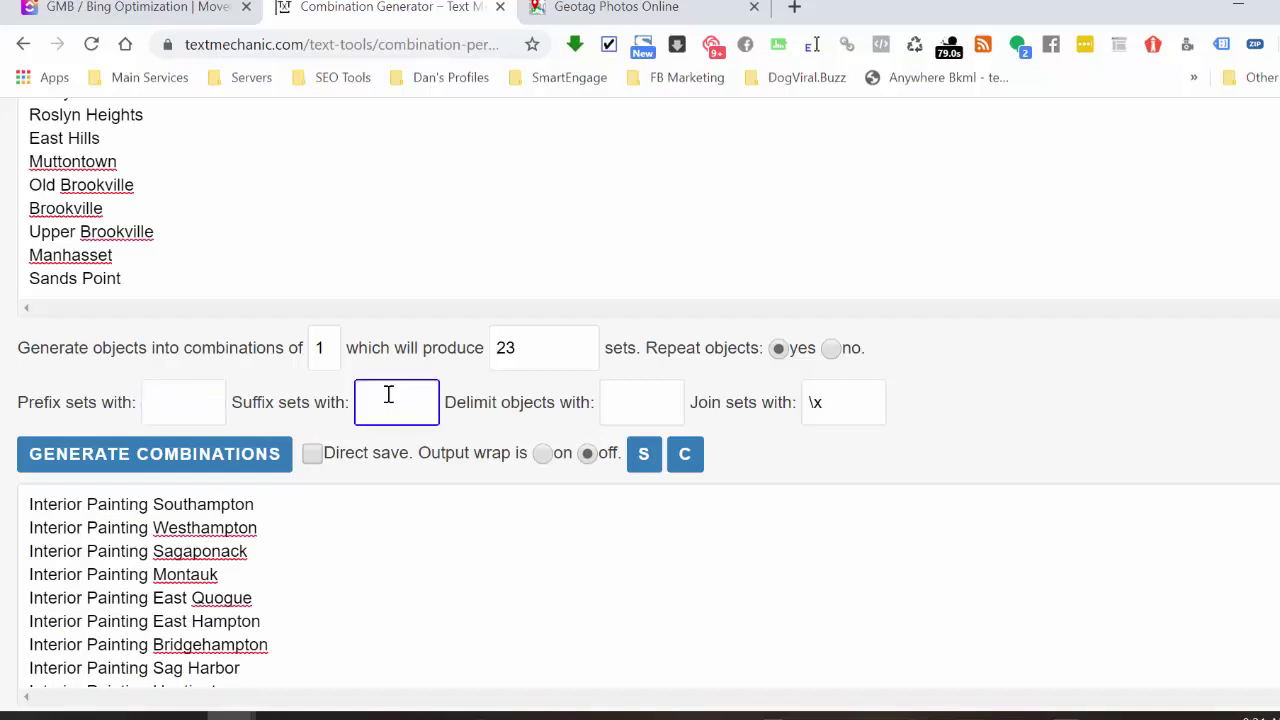
pyautogui.hotkey('ctrl', 'v')
pyautogui.press('BackSpace')
pyautogui.moveTo(424, 401); pyautogui.dragTo(390, 402)
pyautogui.click(366, 402)
pyautogui.moveTo(370, 402); pyautogui.dragTo(434, 402)
pyautogui.click(430, 403)
pyautogui.click(199, 455)
pyautogui.click(199, 455)
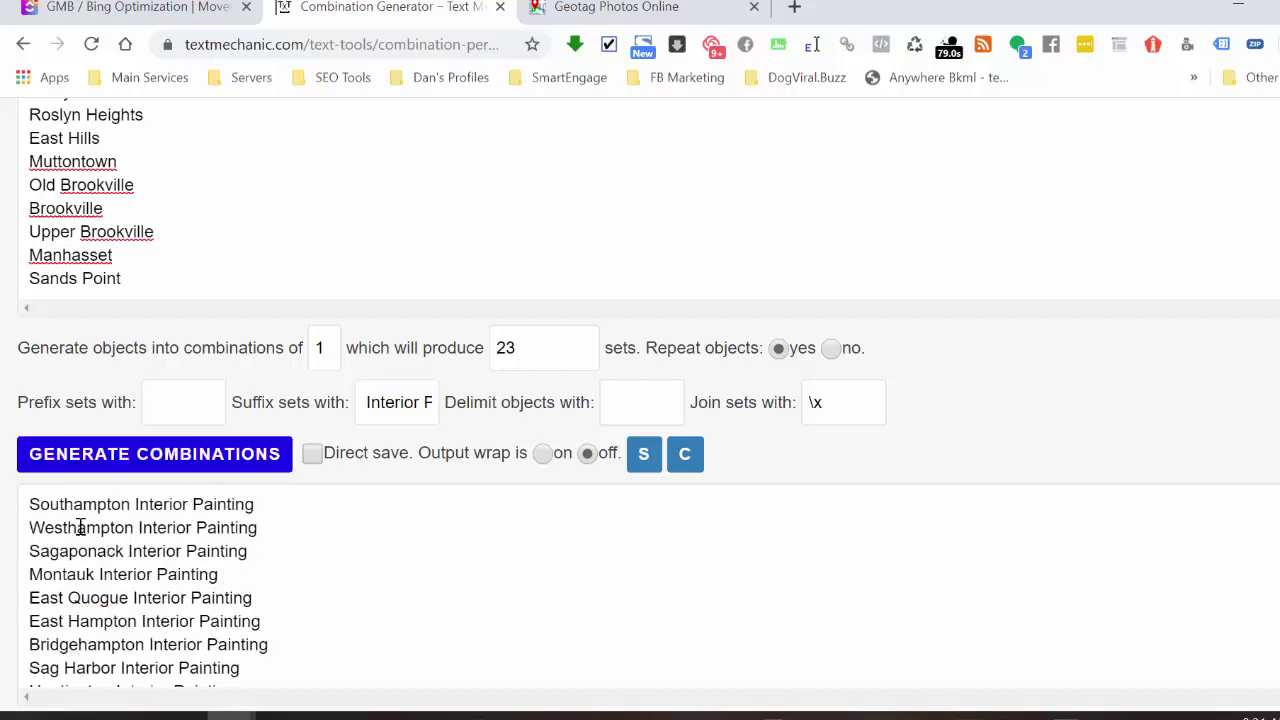
# - Copy the entire suffixed output list and append it to the end of the names list in Ant Renamer
pyautogui.scroll(-3, 212, 518)
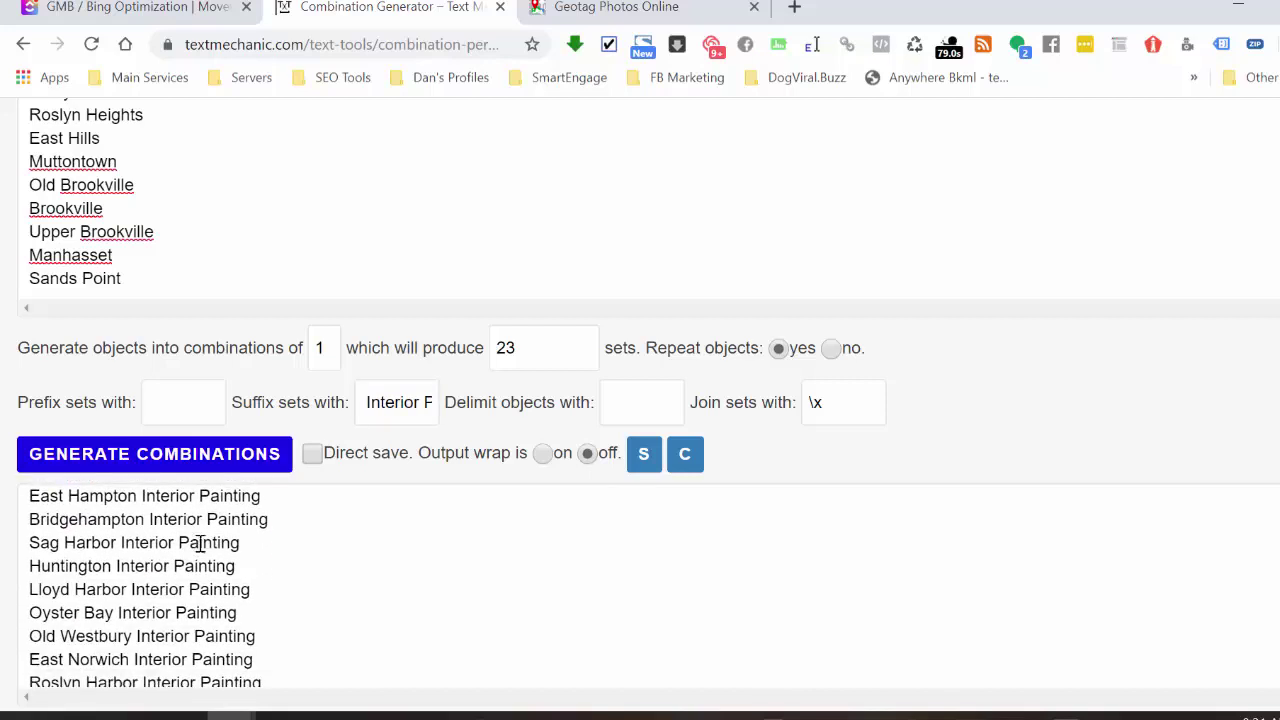
pyautogui.click(277, 531)
pyautogui.hotkey('ctrl', 'a')
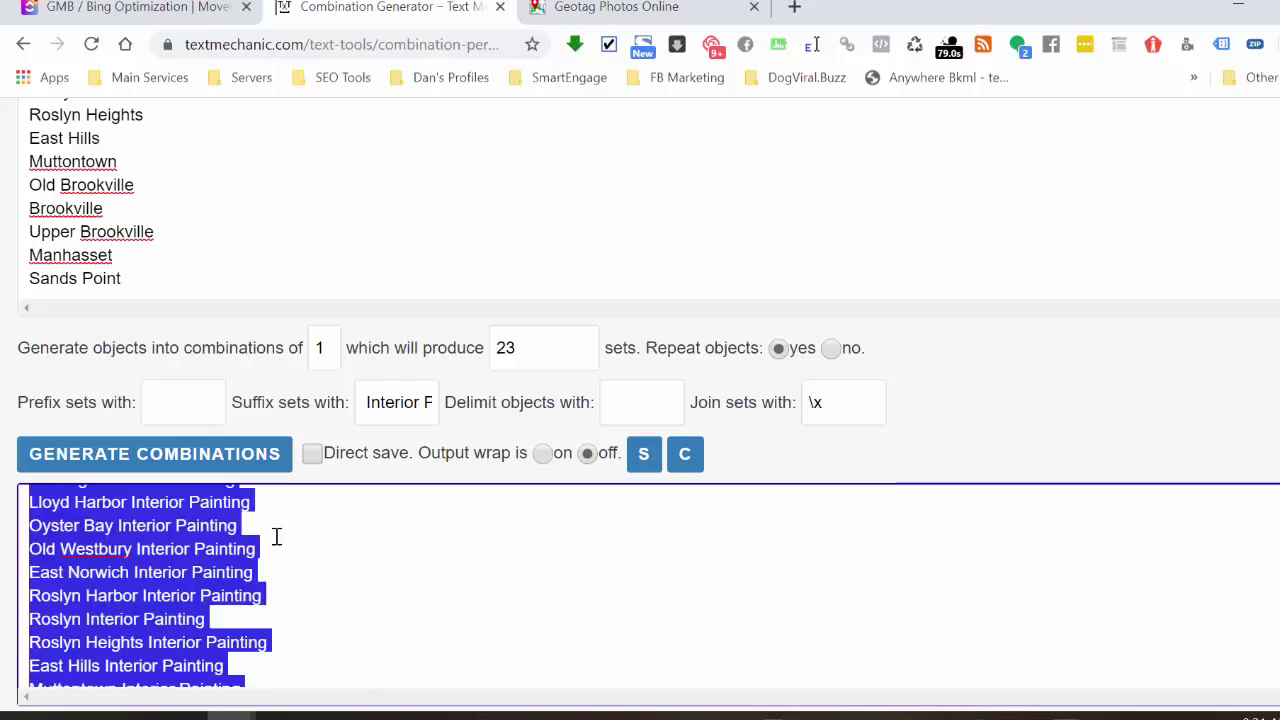
pyautogui.click(1017, 714)
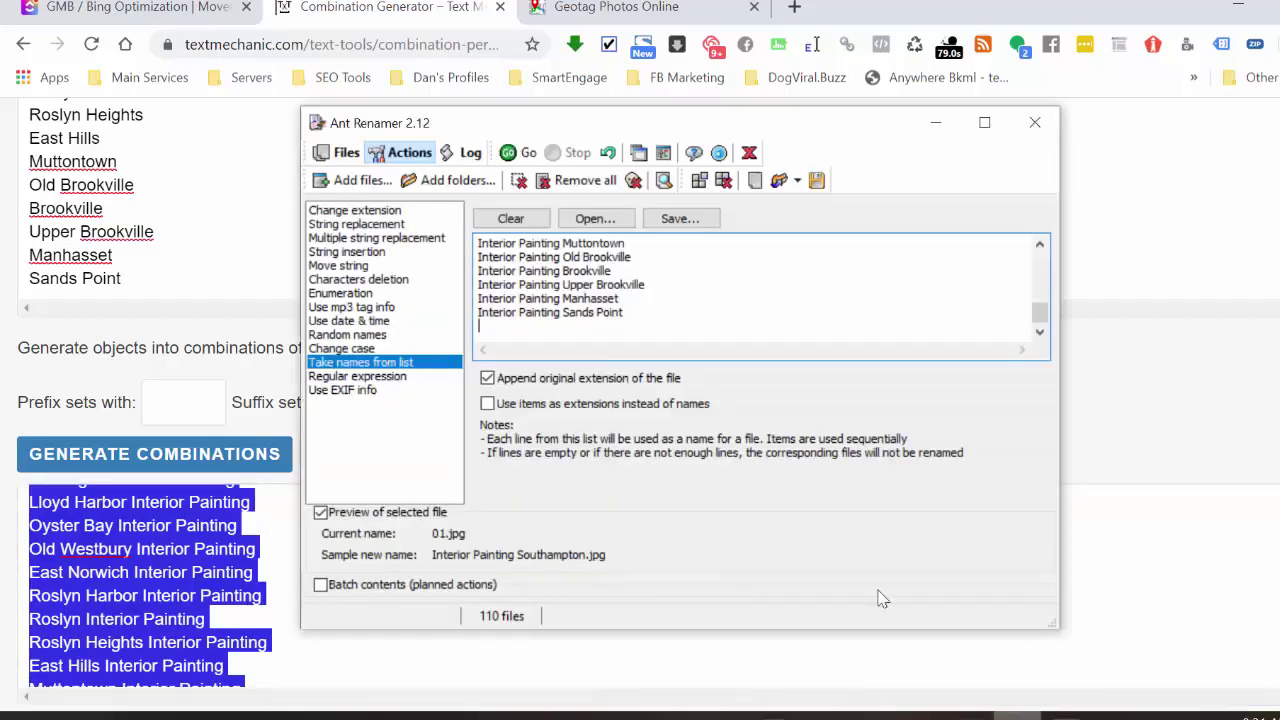
pyautogui.hotkey('ctrl', 'v')
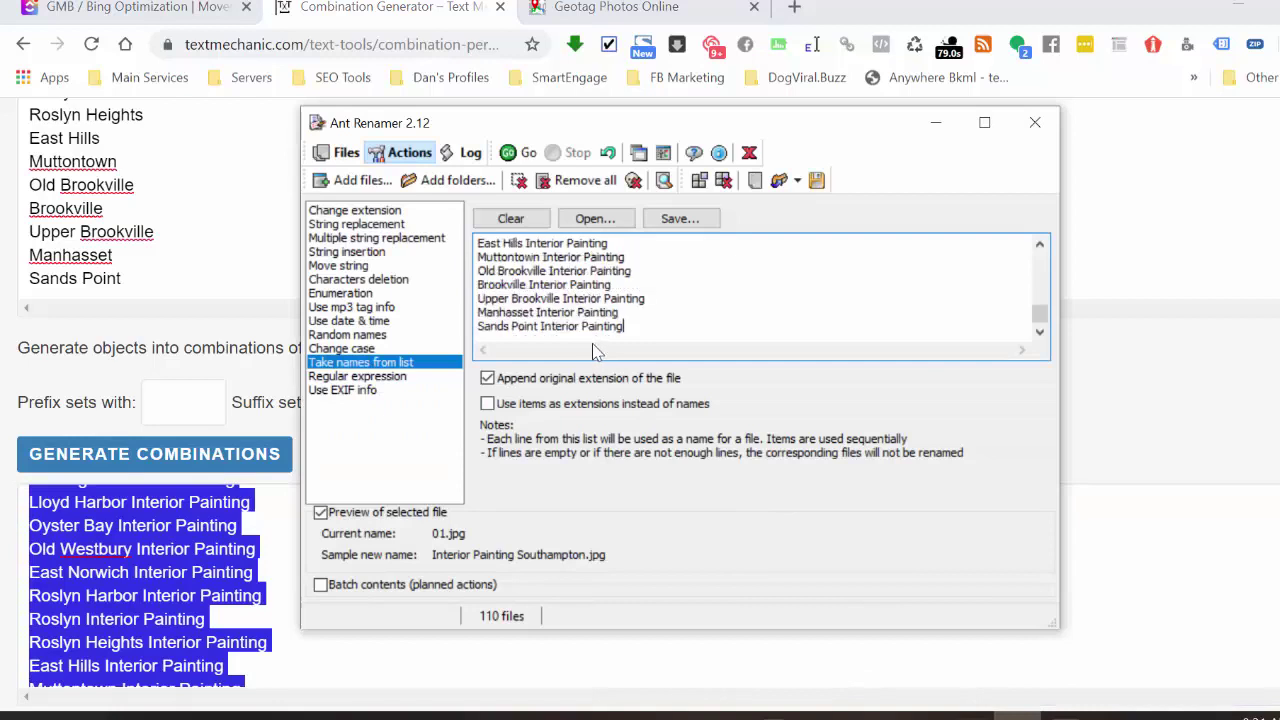
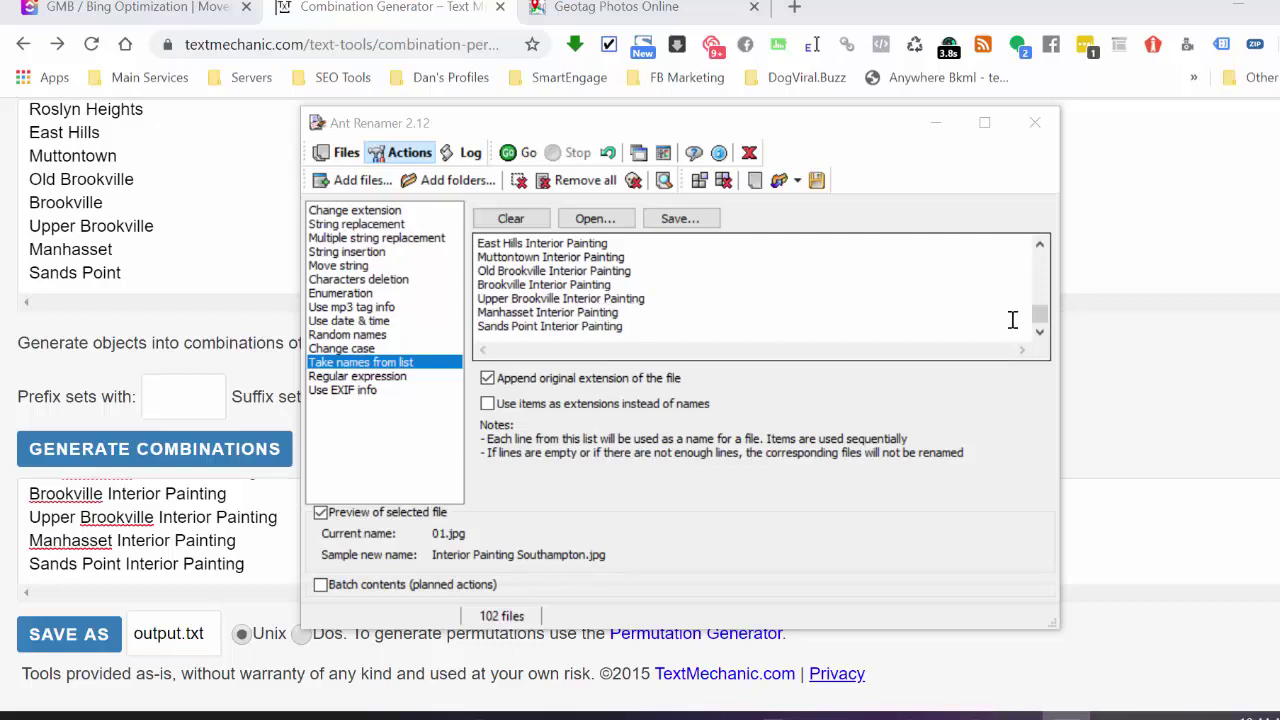
# - Review the combined names list from start to end and copy all of its entries
pyautogui.moveTo(1040, 314)
pyautogui.mouseDown()
pyautogui.moveTo(1044, 262)
pyautogui.moveTo(1043, 330)
pyautogui.moveTo(1052, 262)
pyautogui.mouseUp()
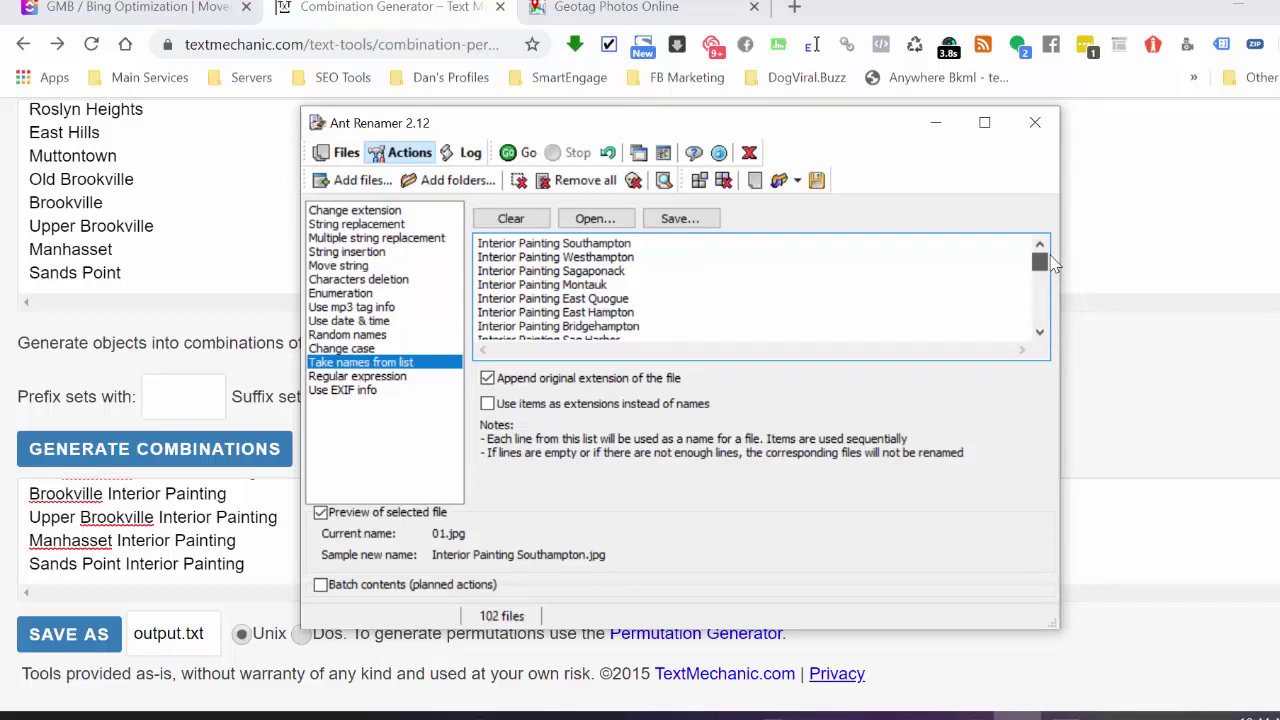
pyautogui.moveTo(1041, 262); pyautogui.dragTo(1040, 322)
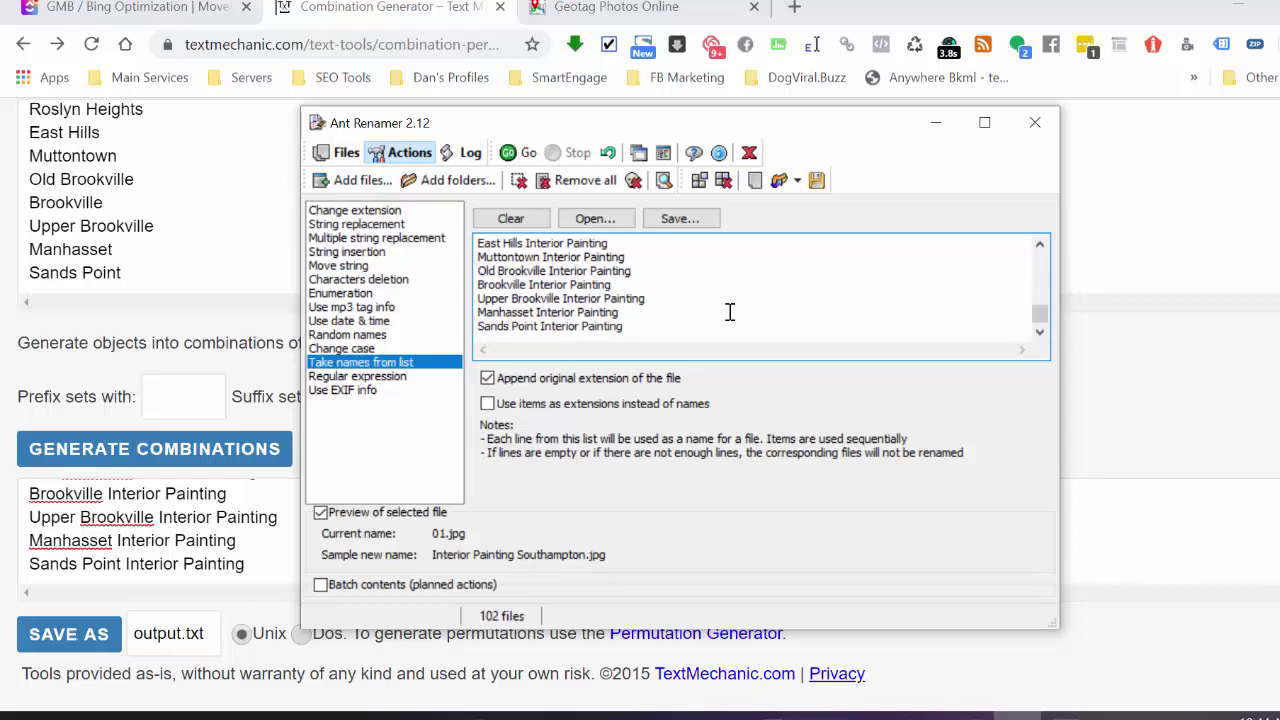
pyautogui.hotkey('ctrl', 'a')
pyautogui.rightClick(594, 290)
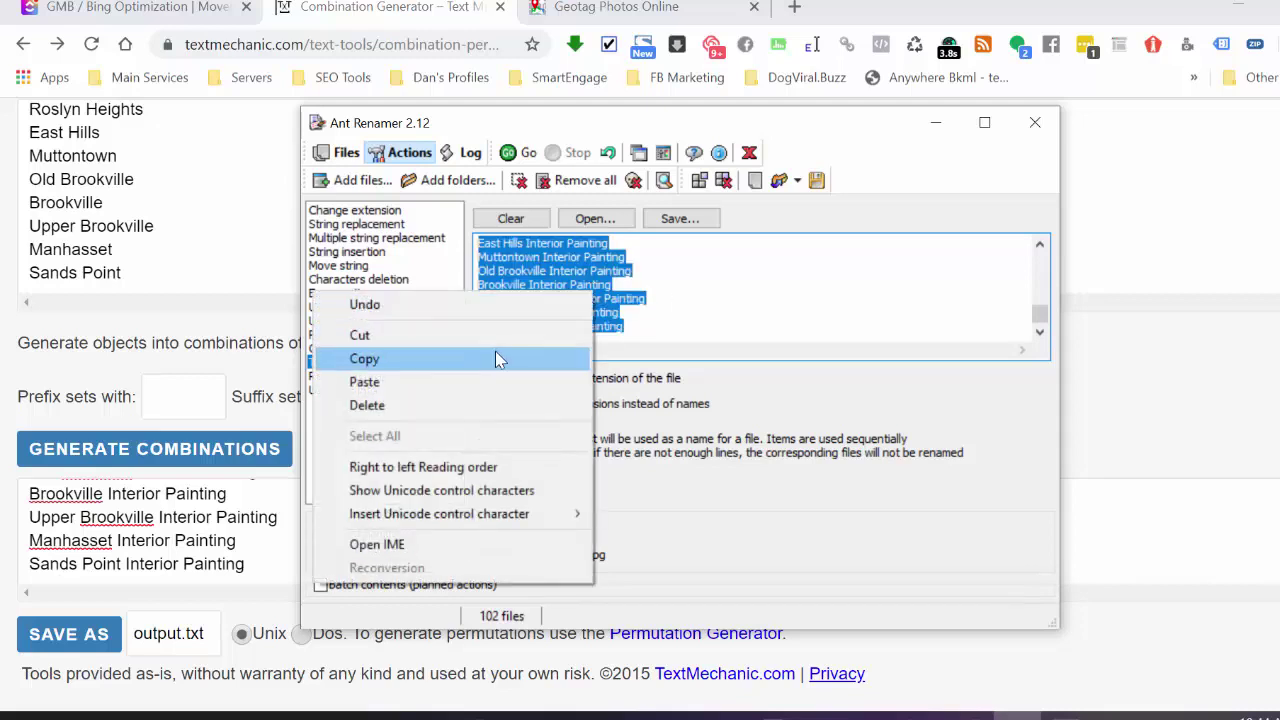
pyautogui.click(495, 357)
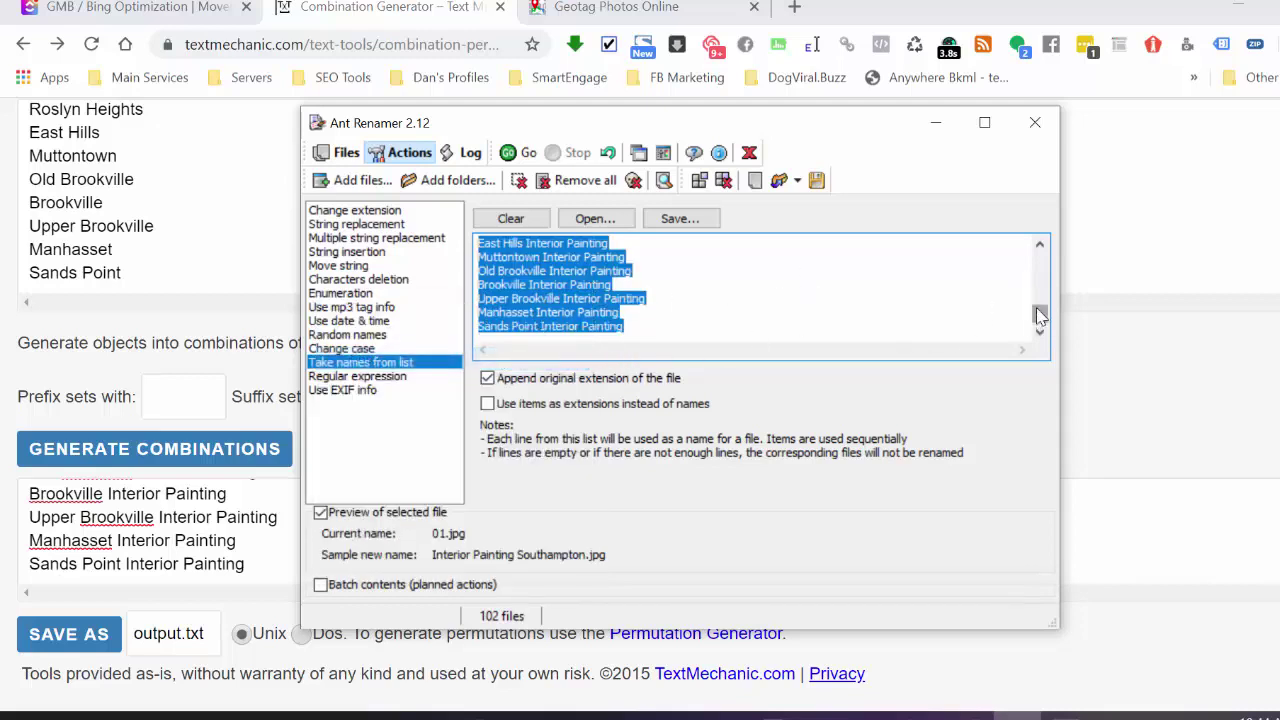
pyautogui.moveTo(1040, 320); pyautogui.dragTo(1040, 258)
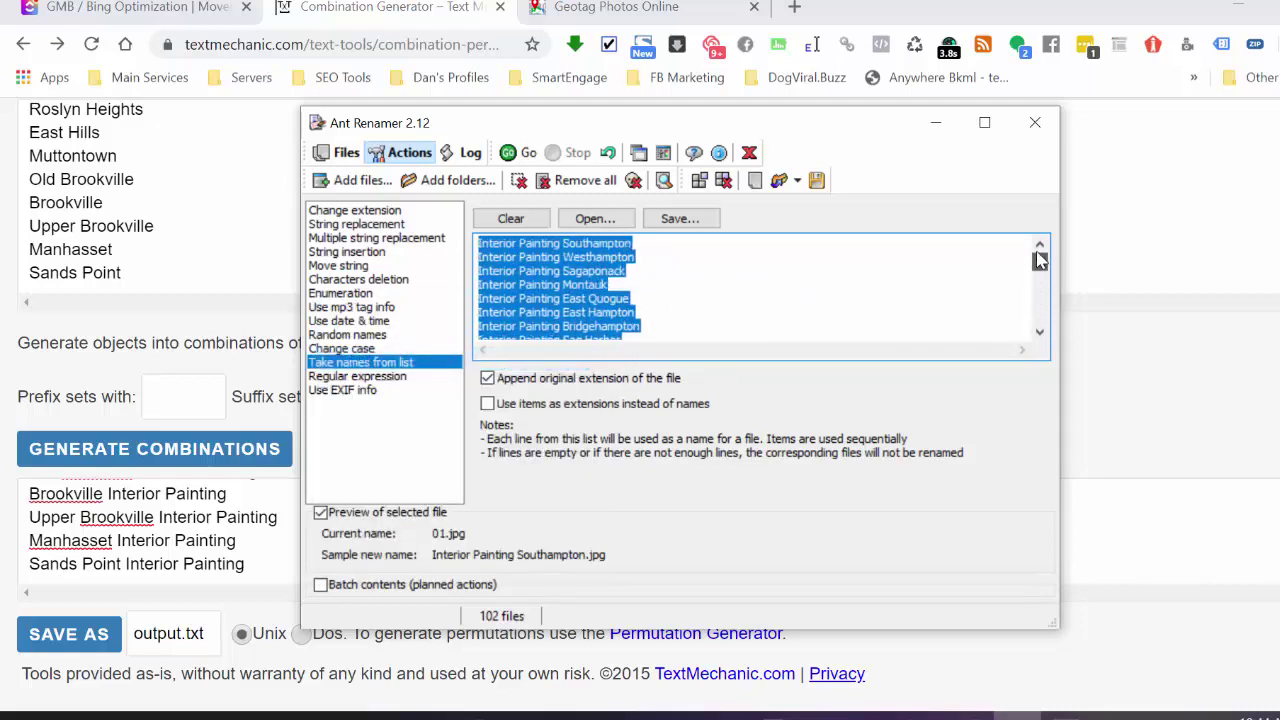
pyautogui.click(530, 247)
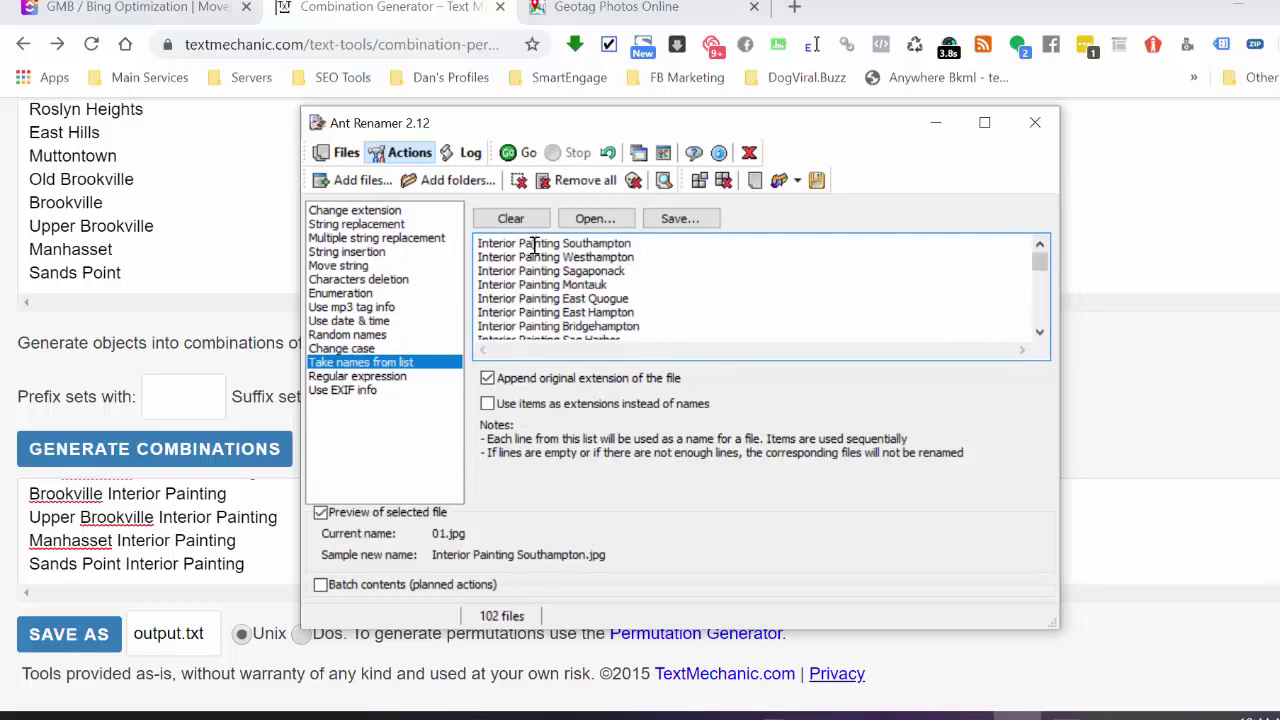
pyautogui.moveTo(1040, 268); pyautogui.dragTo(1040, 318)
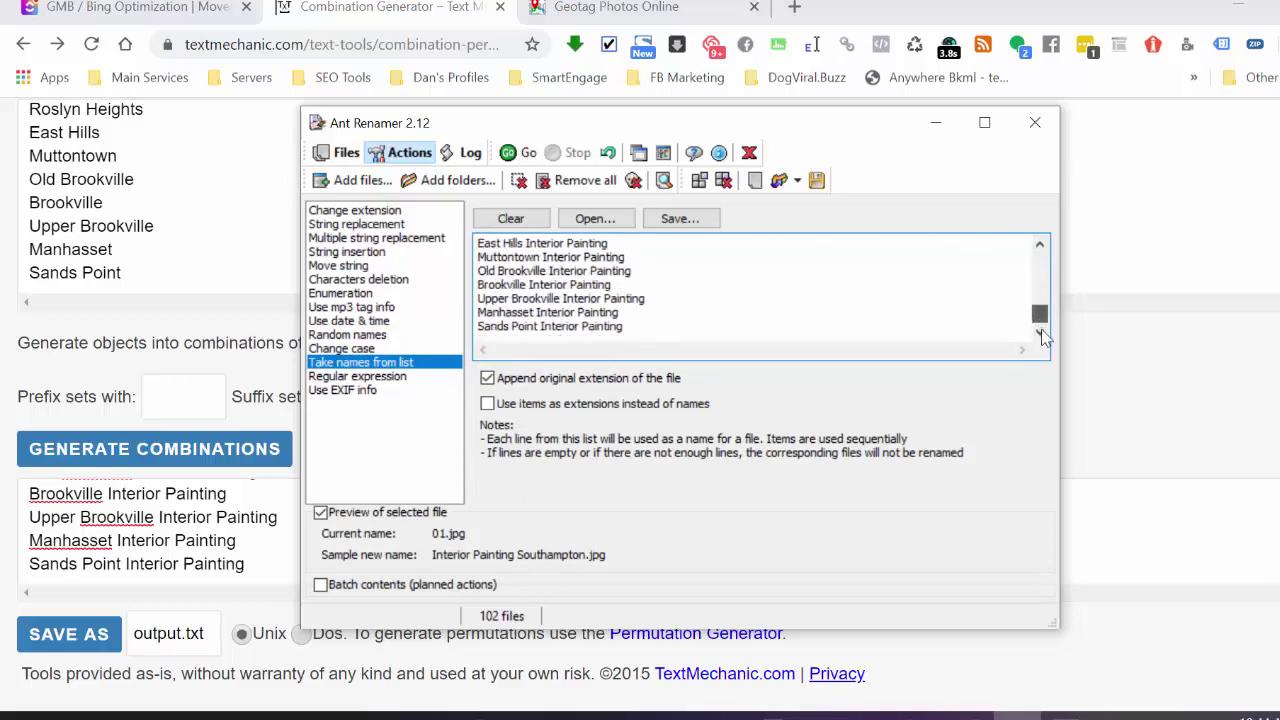
pyautogui.moveTo(575, 298); pyautogui.dragTo(630, 299)
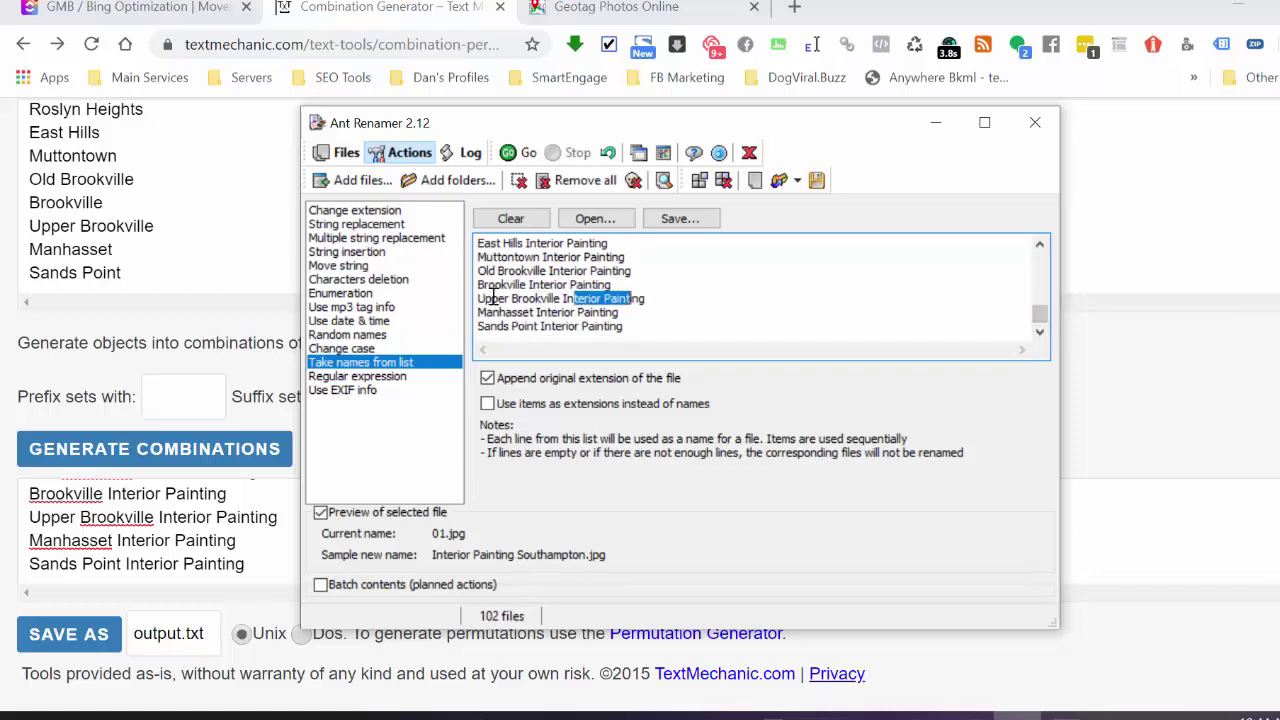
# - Switch to the Combination Generator and replace its entire location list with the copied names
pyautogui.click(249, 257)
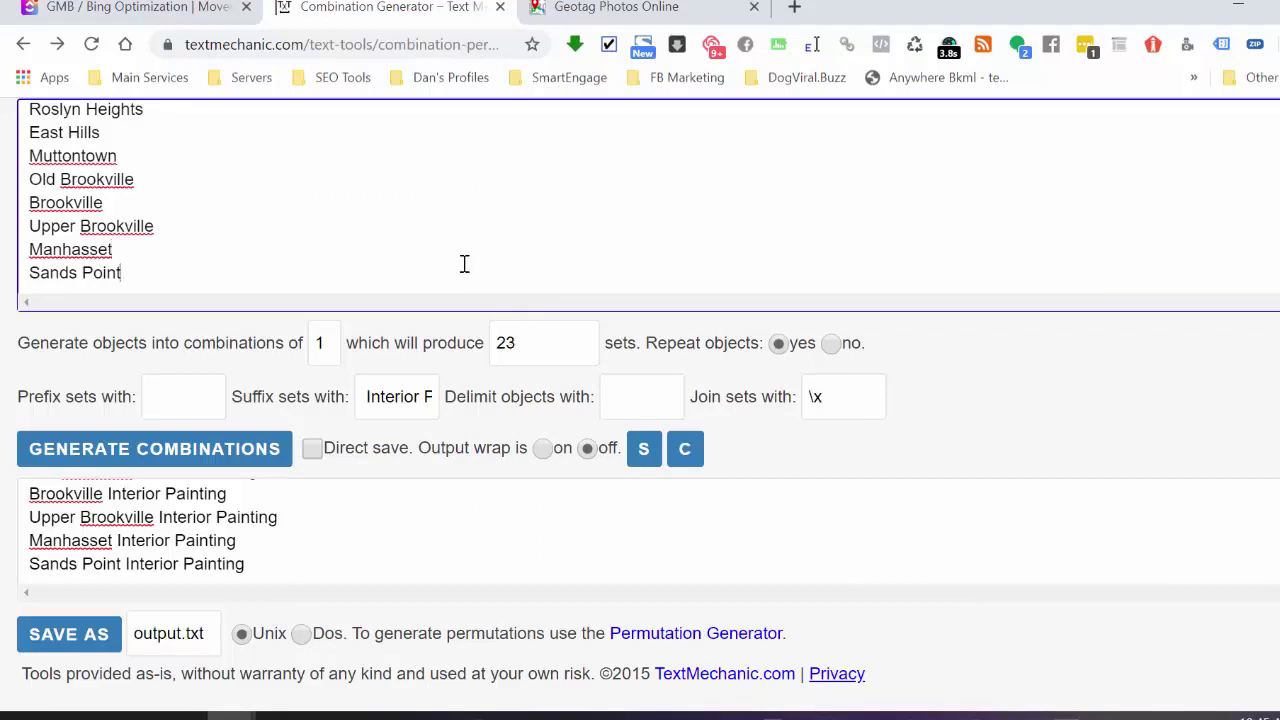
pyautogui.hotkey('ctrl', 'a')
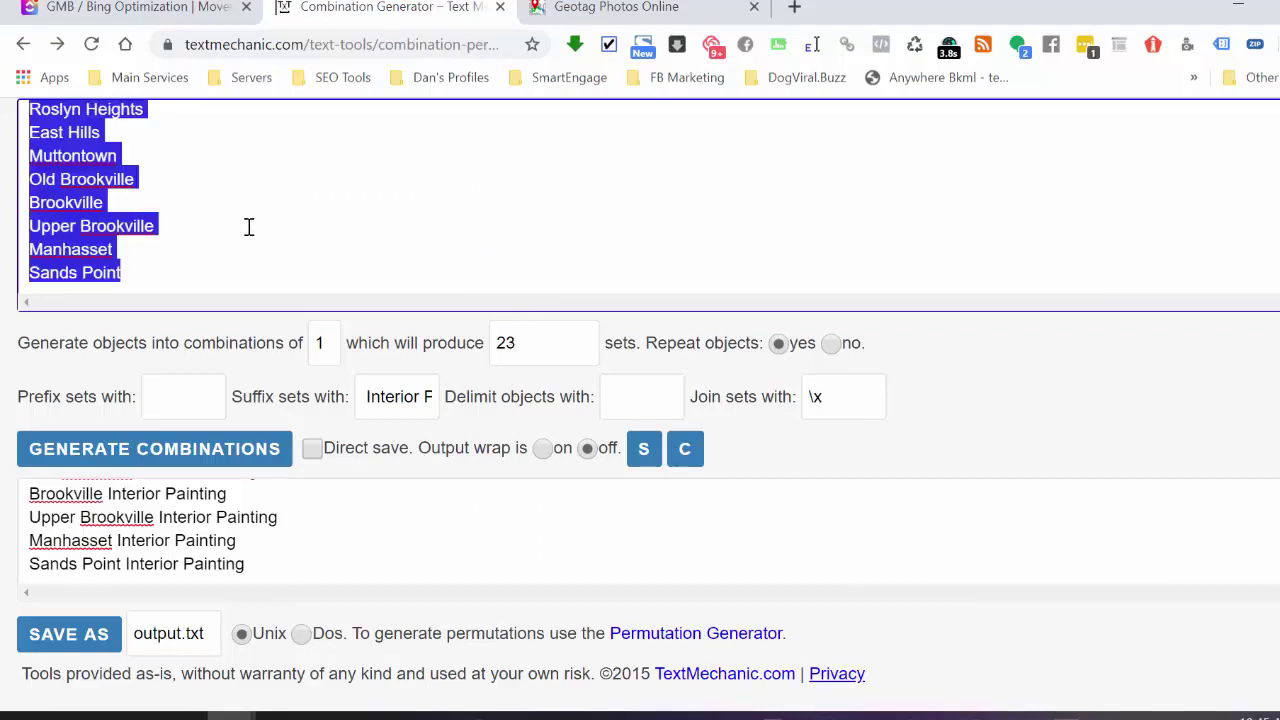
pyautogui.hotkey('ctrl', 'v')
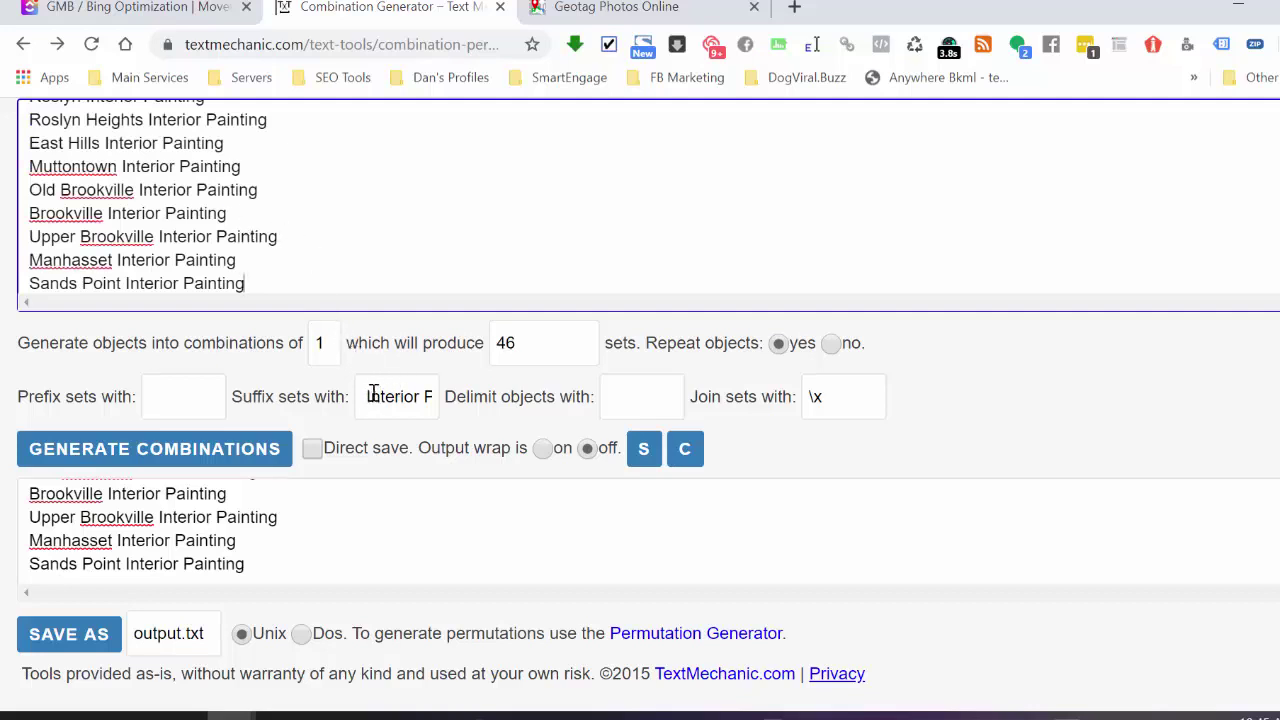
# - Replace the suffix with a space and "2", and generate the numbered combinations
pyautogui.moveTo(385, 387); pyautogui.dragTo(443, 376)
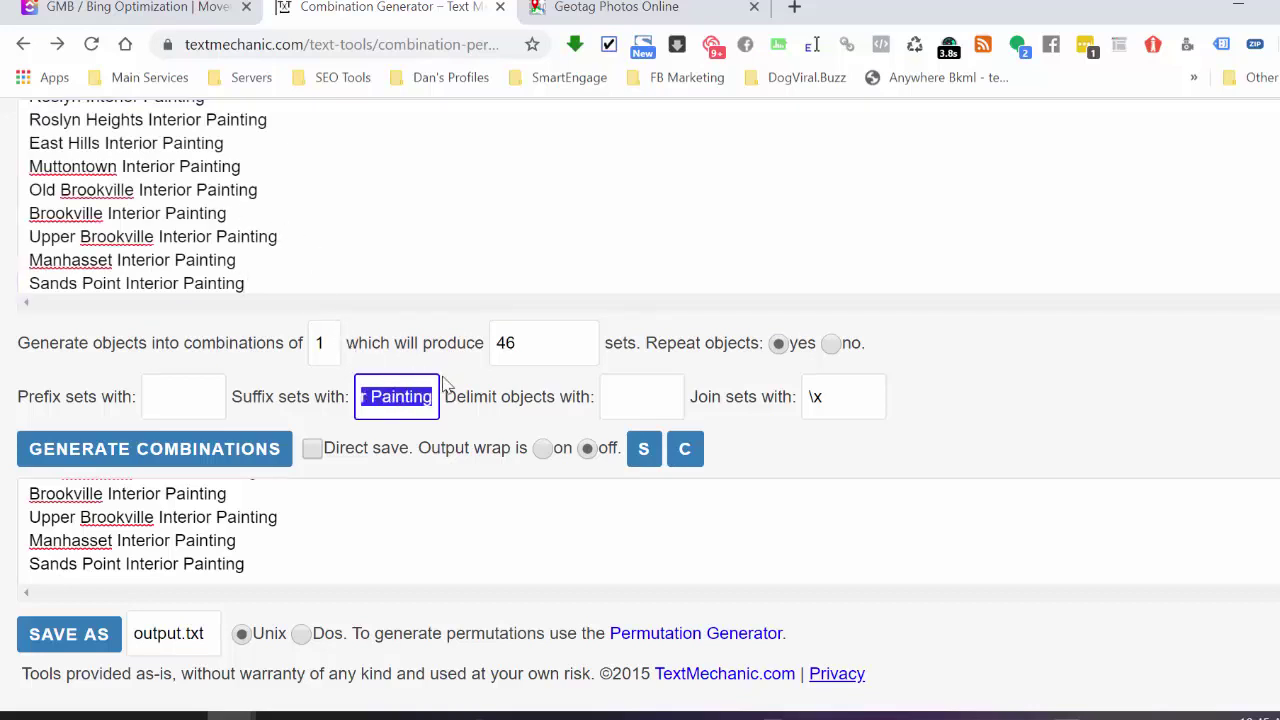
pyautogui.press('BackSpace')
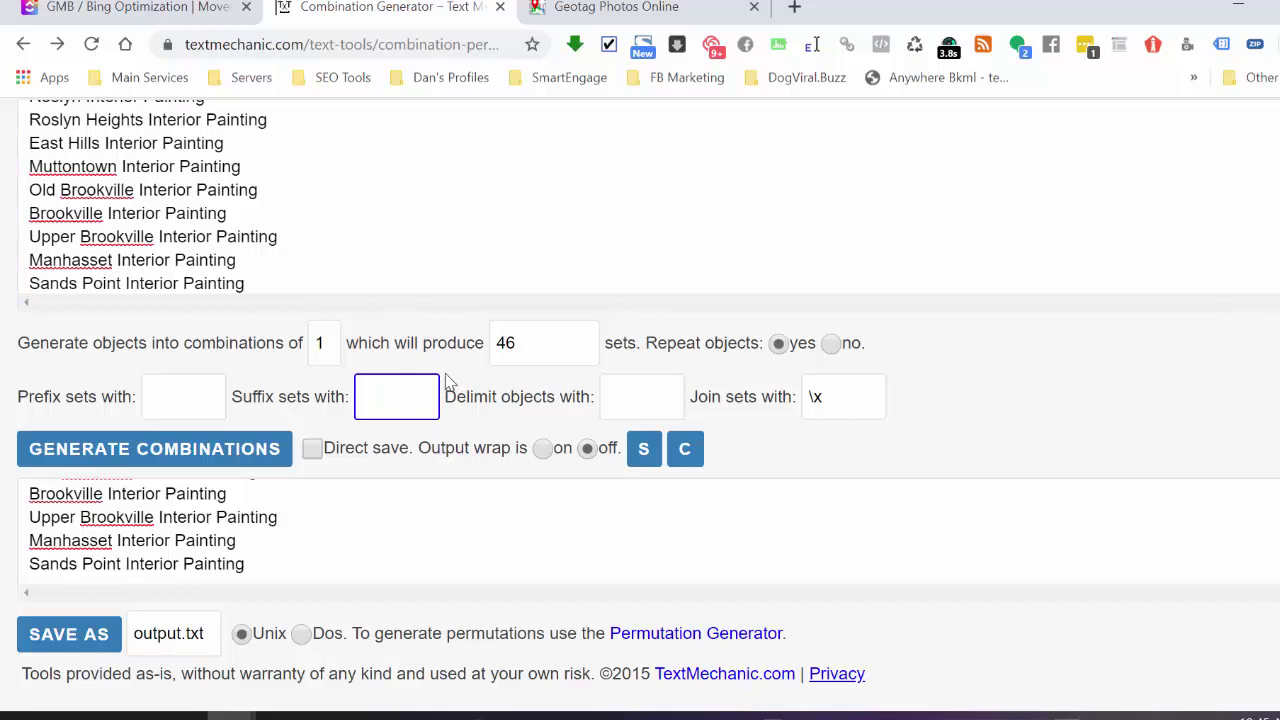
pyautogui.write('2')
pyautogui.click(210, 452)
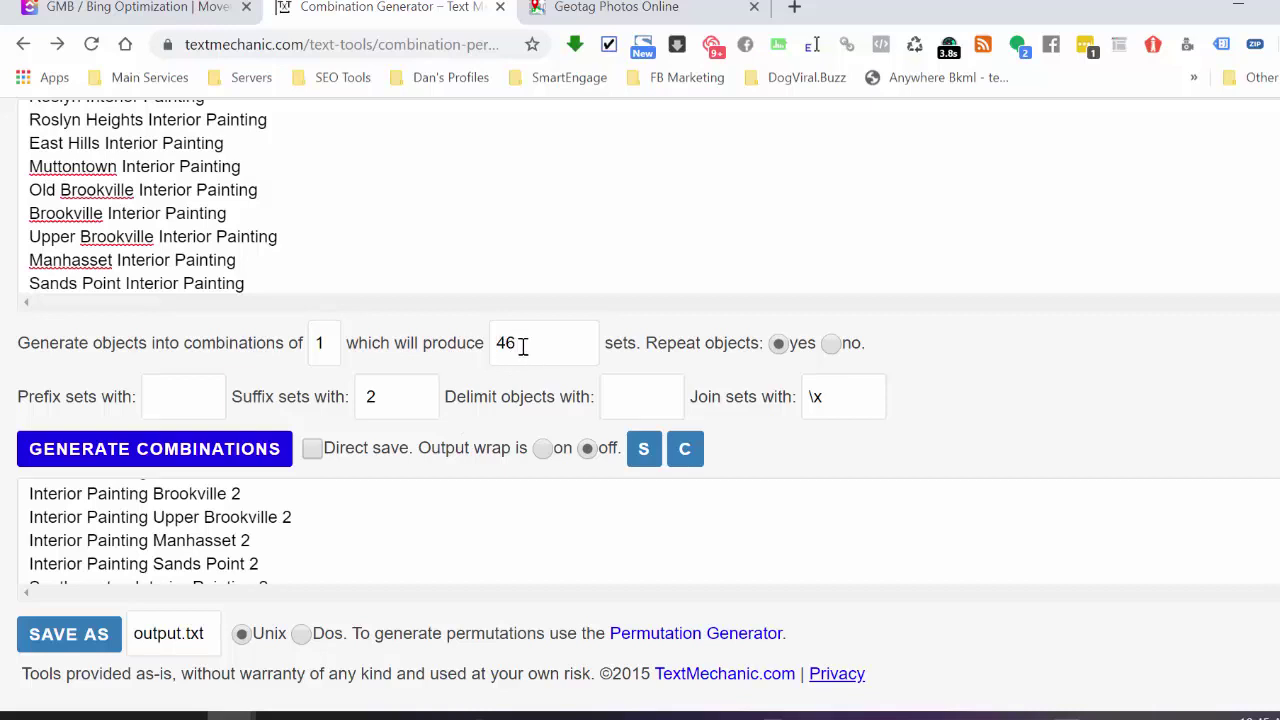
# - Copy the entire numbered output list and append it on a new line at the end of the names list in Ant Renamer
pyautogui.click(289, 513)
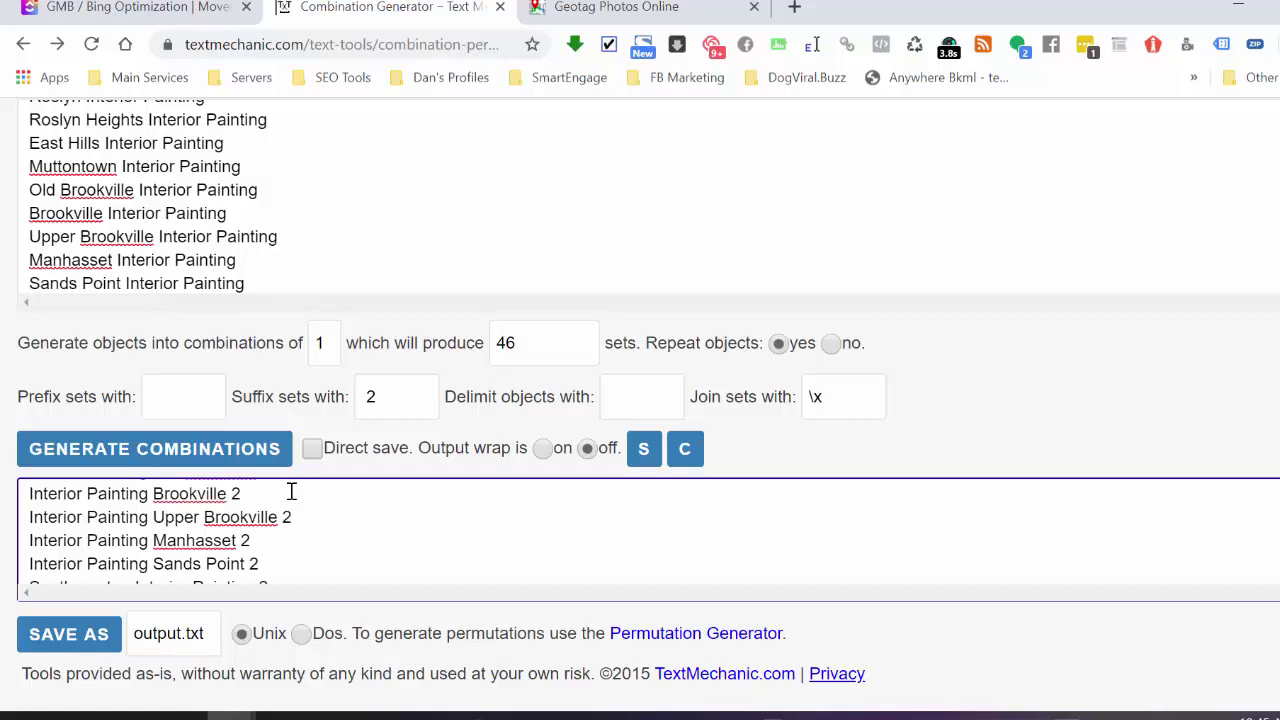
pyautogui.hotkey('ctrl', 'a')
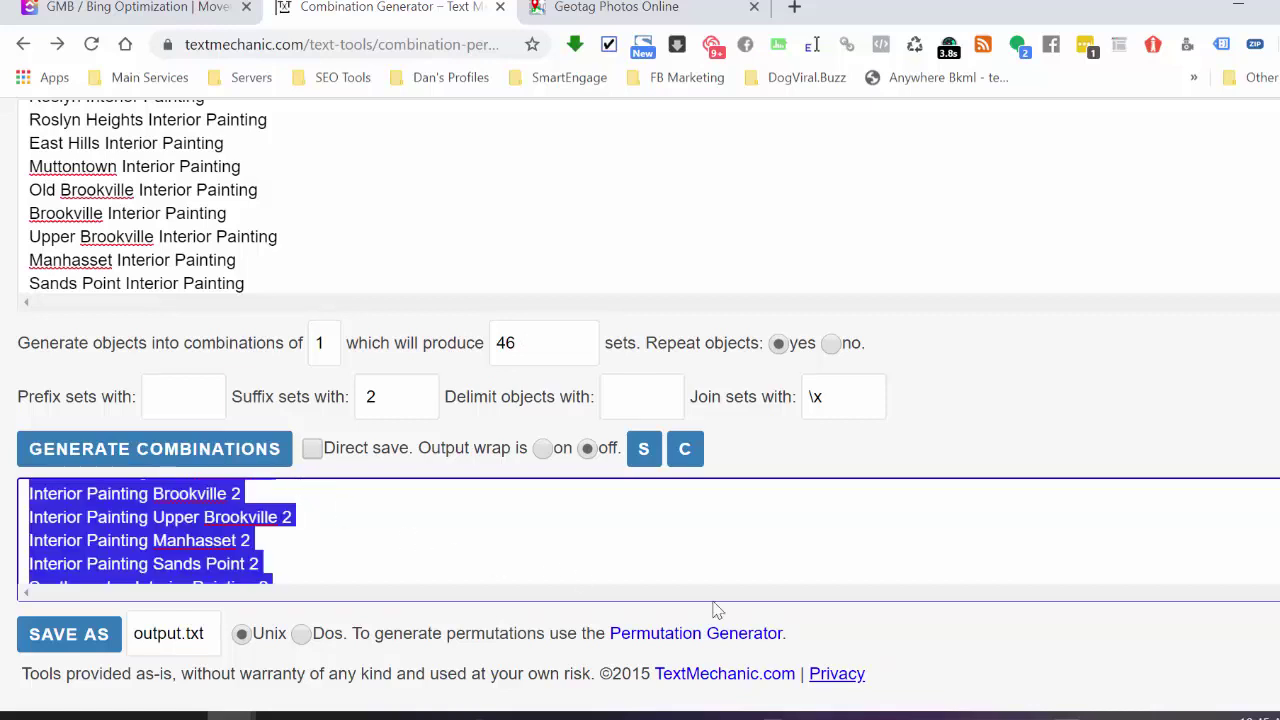
pyautogui.click(1017, 716)
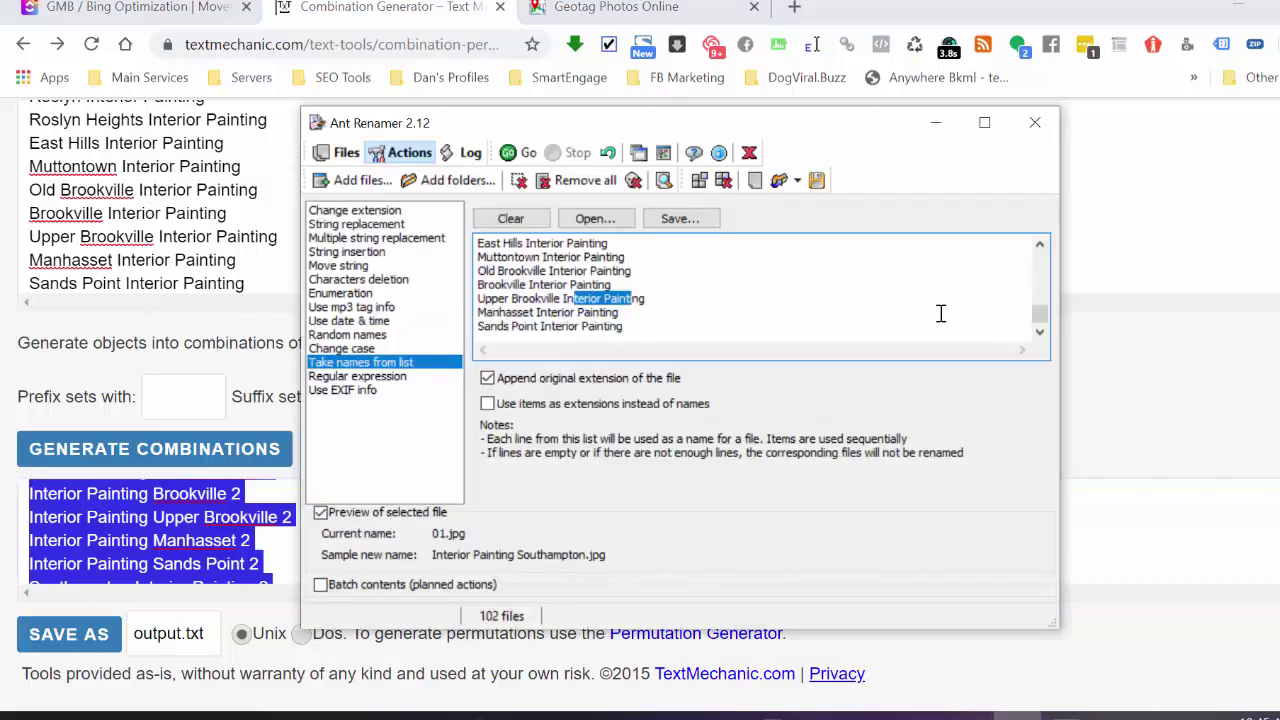
pyautogui.click(717, 330)
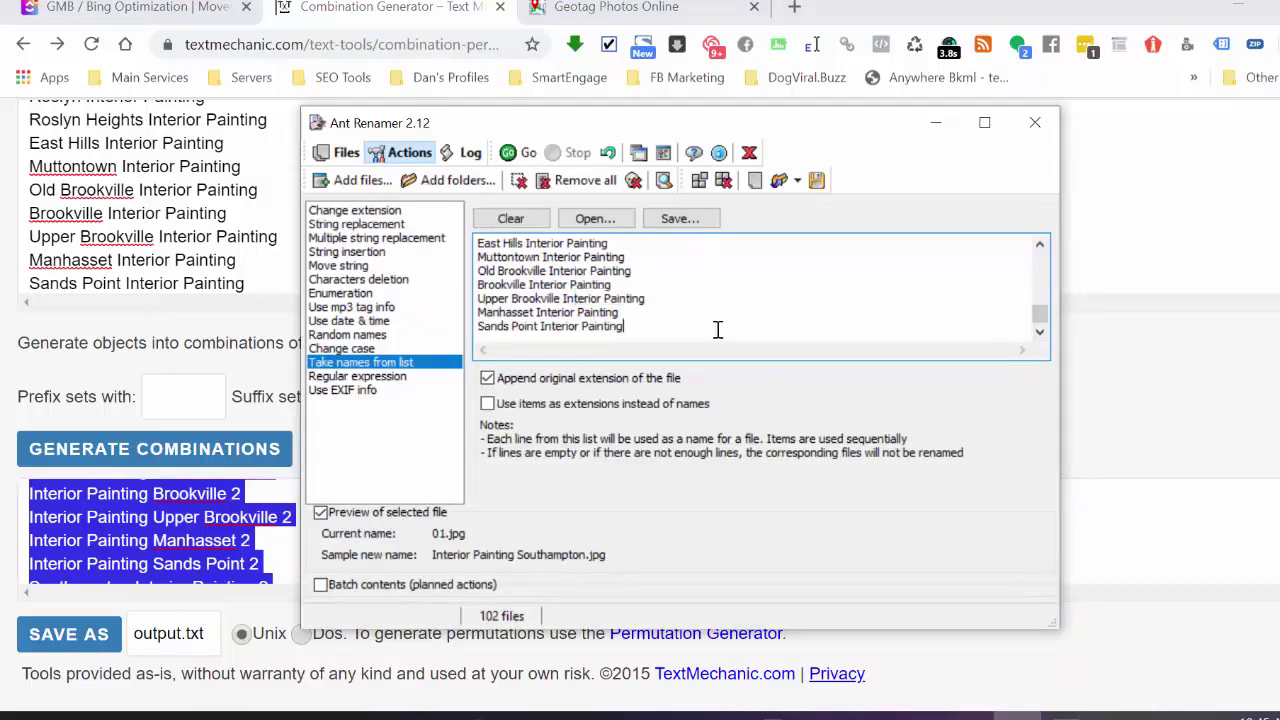
pyautogui.press('Return')
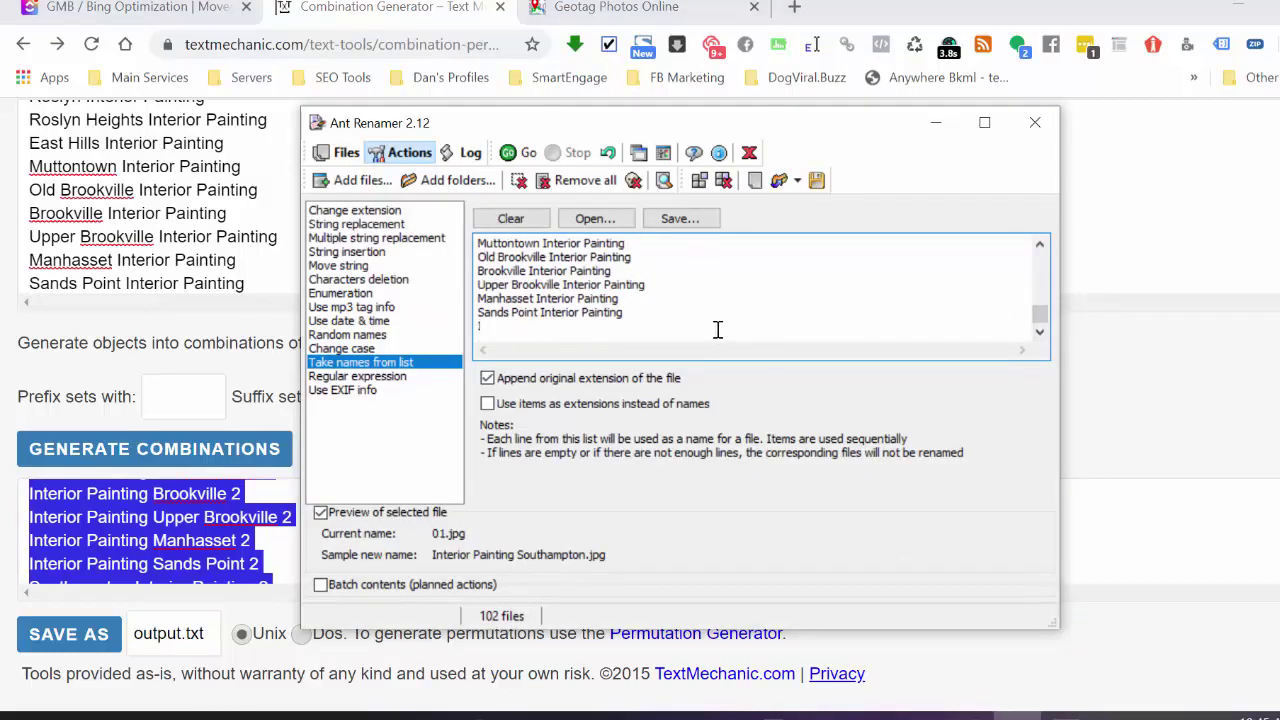
pyautogui.hotkey('ctrl', 'v')
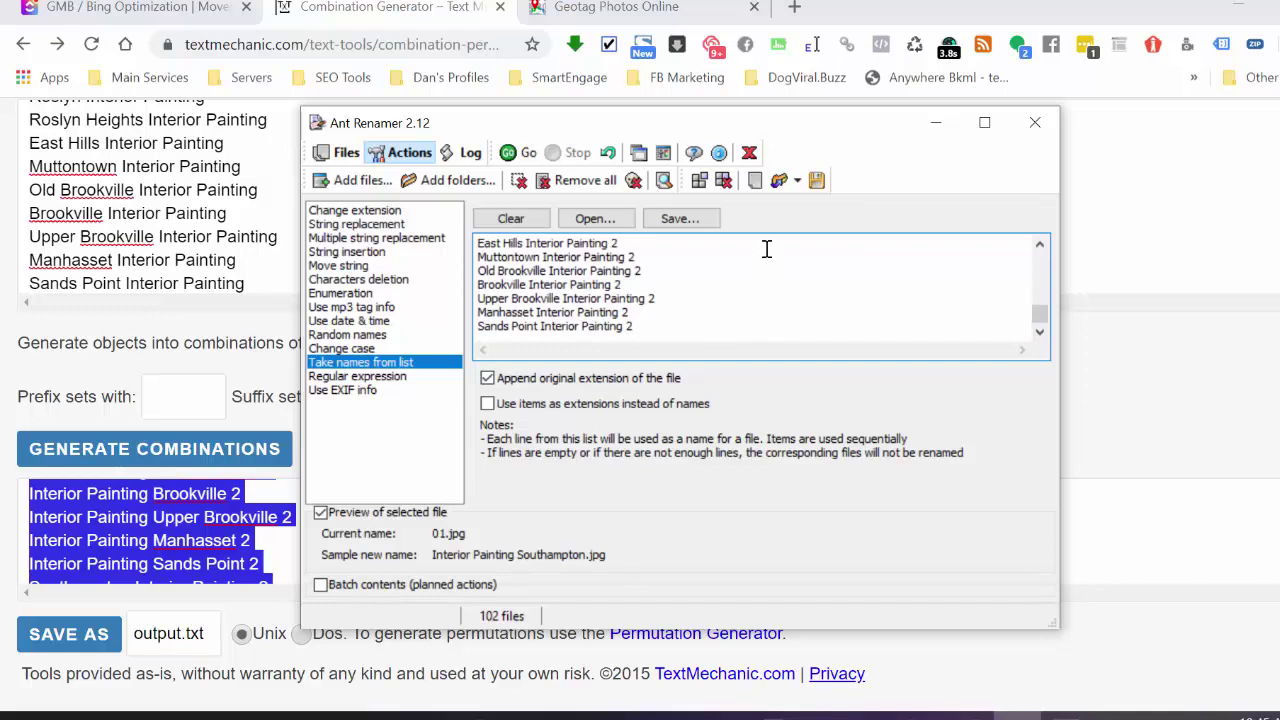
pyautogui.click(206, 257)
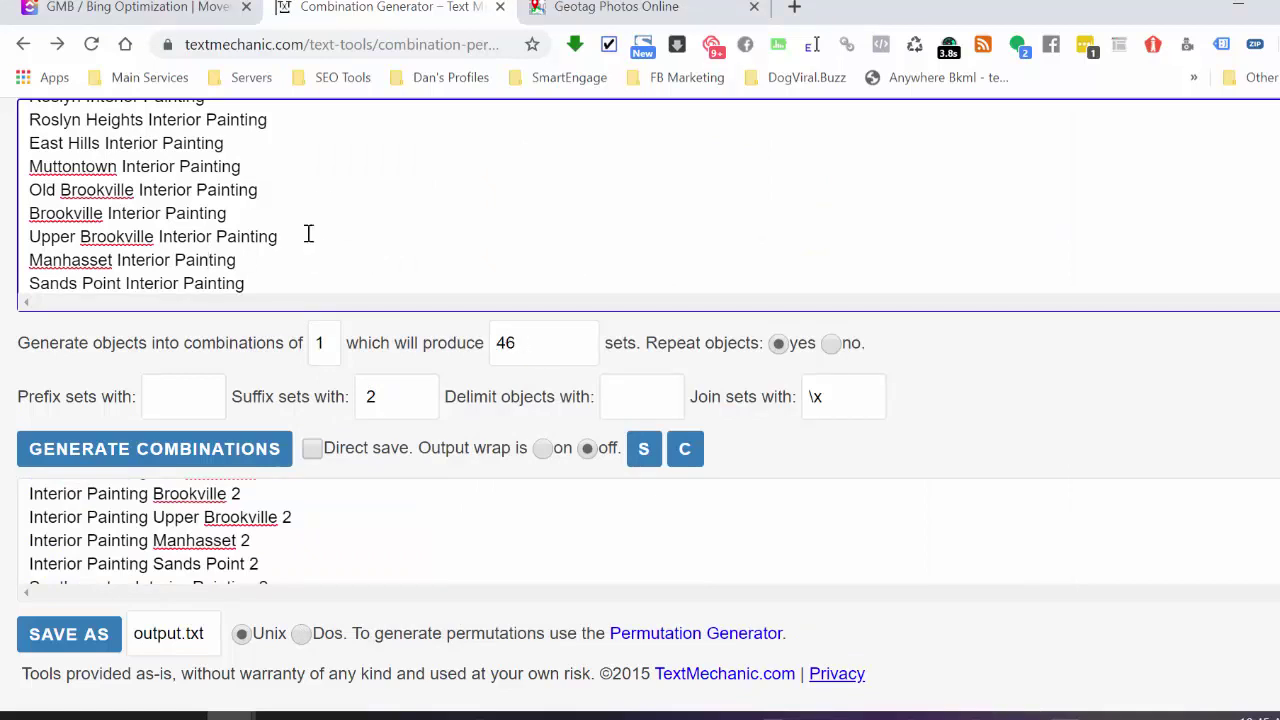
pyautogui.click(259, 494)
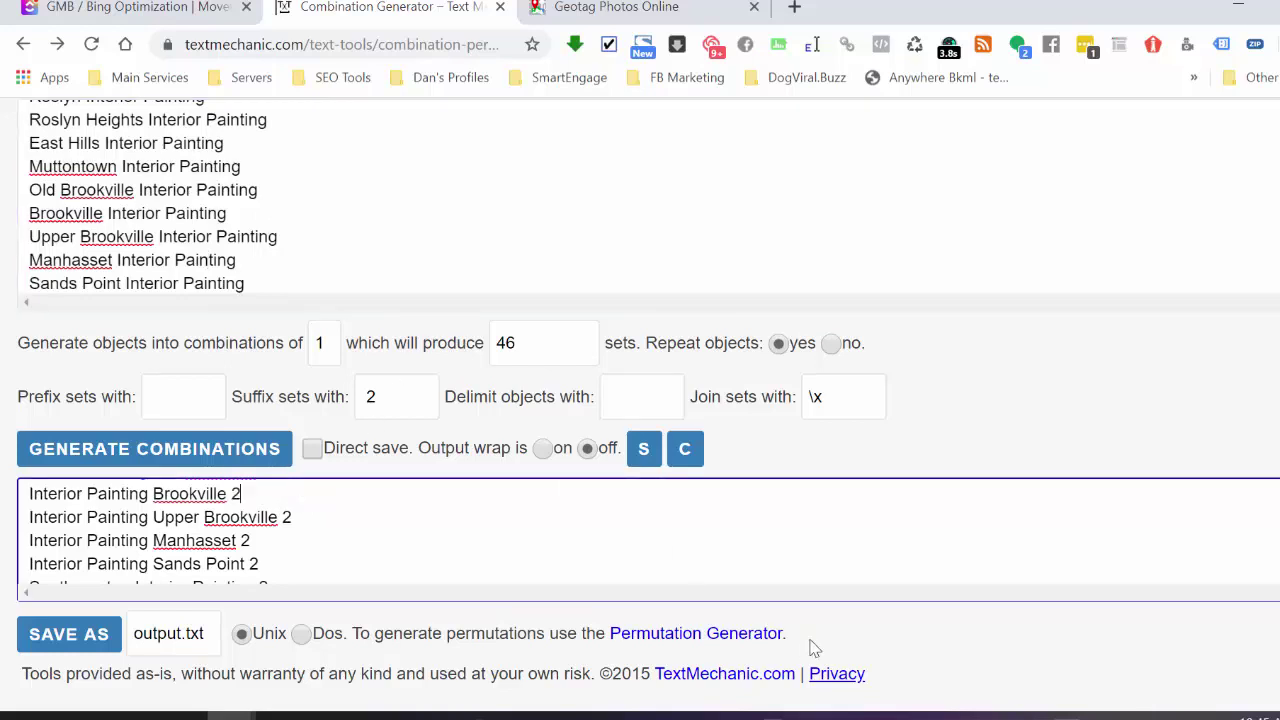
pyautogui.click(1010, 714)
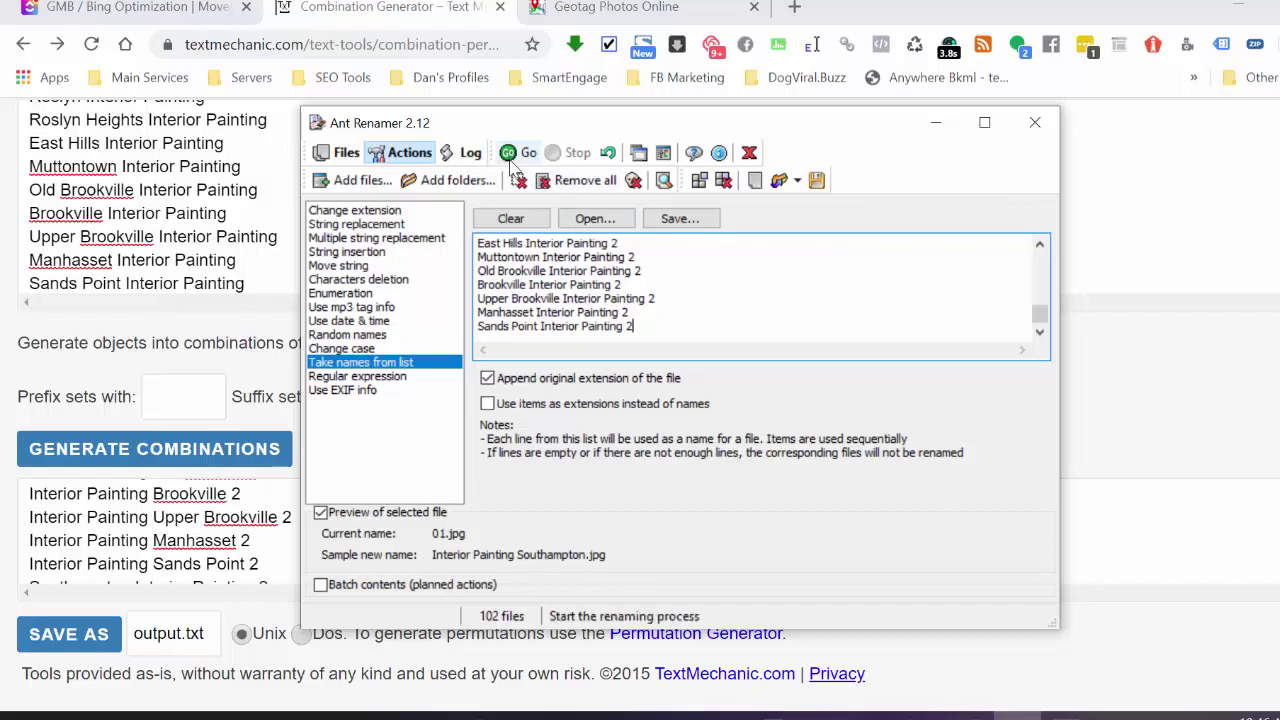
pyautogui.click(214, 262)
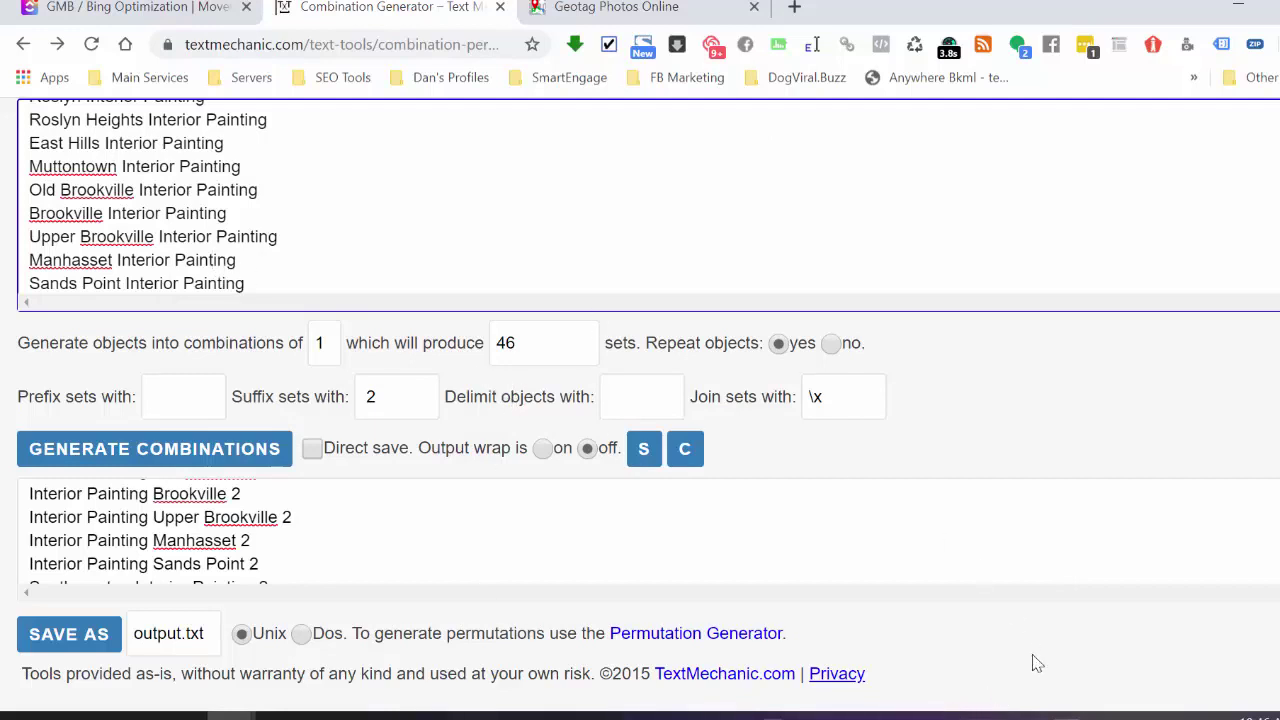
pyautogui.click(1016, 715)
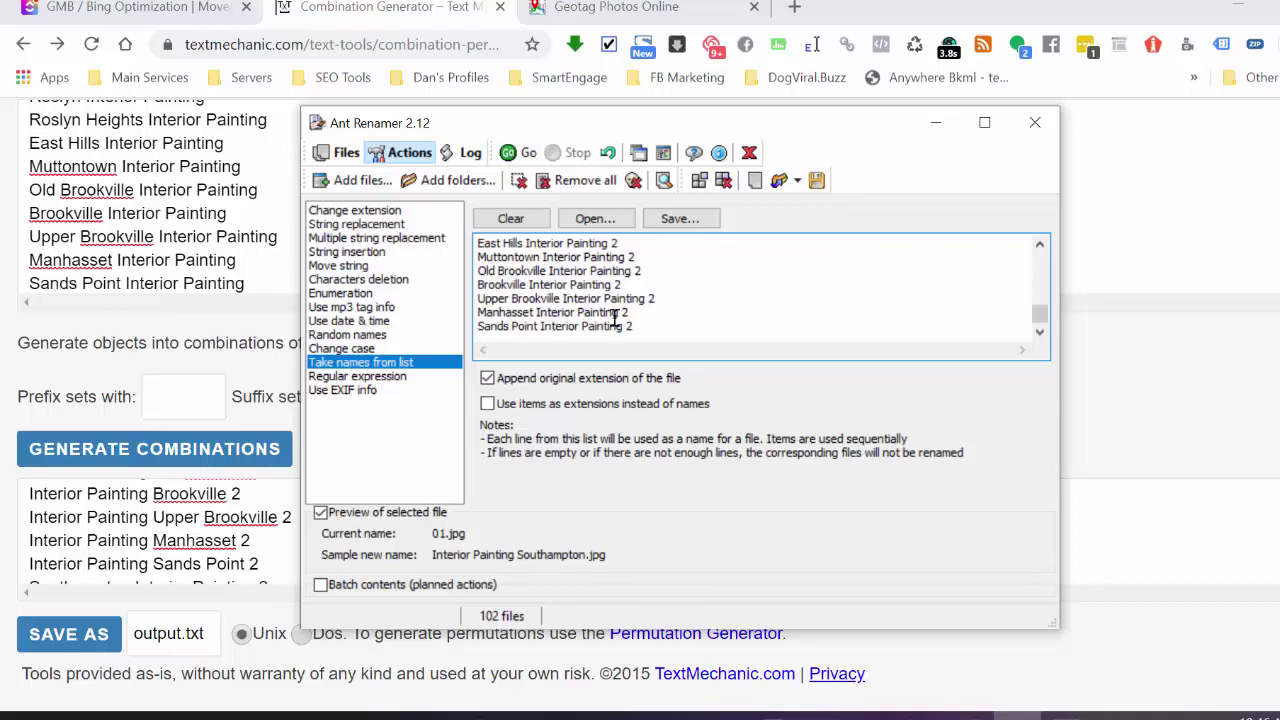
# - Review the end of the names list and start the batch renaming of the image files
pyautogui.scroll(5, 1037, 310)
pyautogui.scroll(-3, 1037, 310)
pyautogui.click(507, 152)
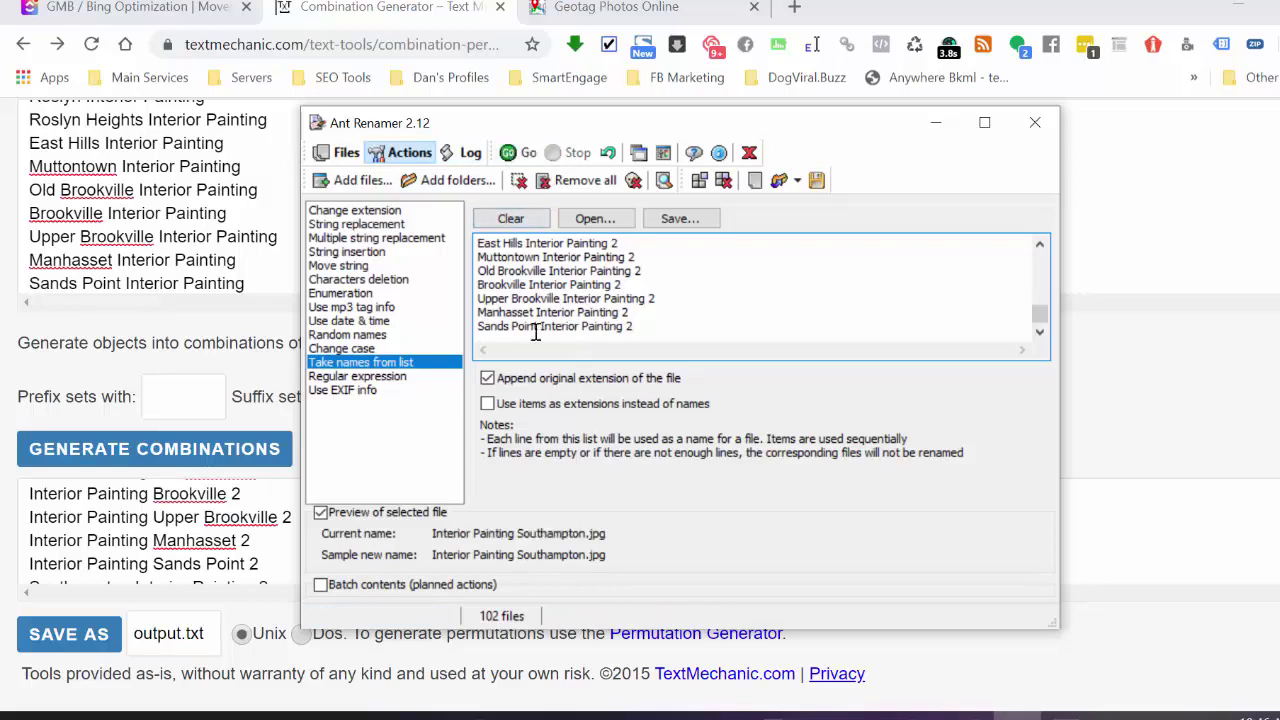
# - Switch to the Interior Painting folder in File Explorer and delete the five unrenamed images from painting-services-melbourne-eureka-2-1024x768.jpg through residential-interior.jpg
pyautogui.click(430, 714)
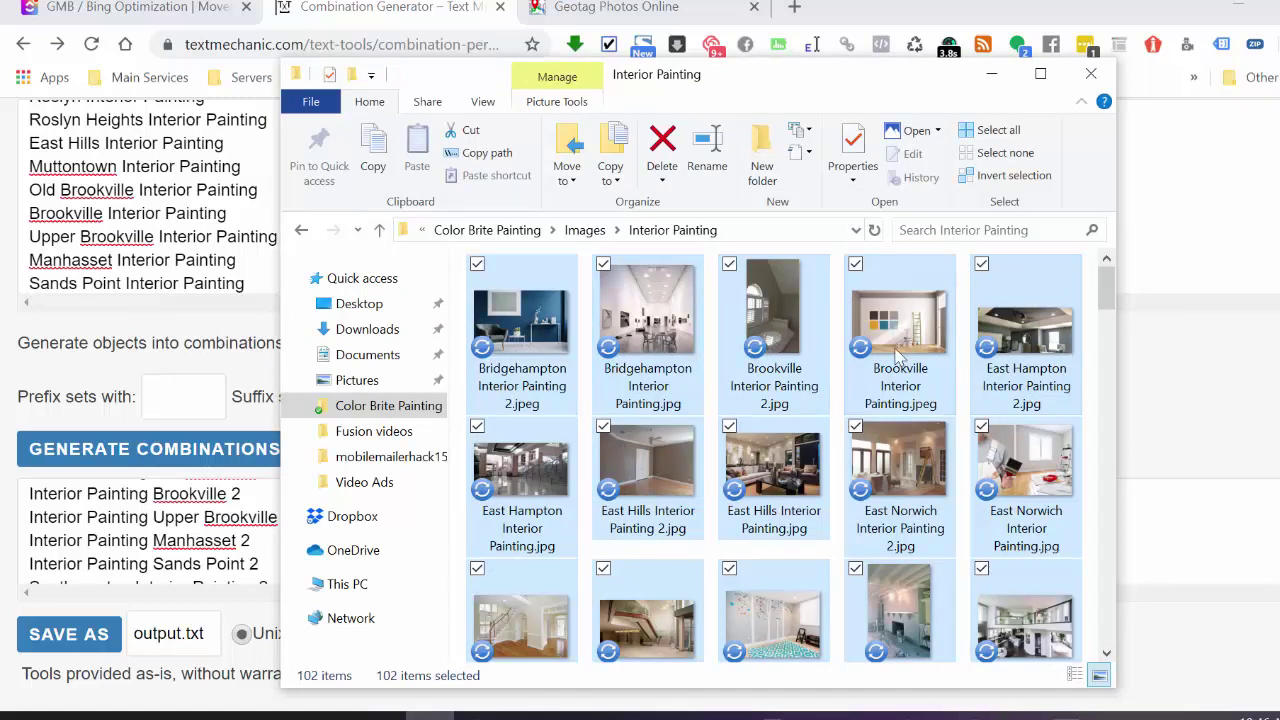
pyautogui.moveTo(1108, 300); pyautogui.dragTo(1107, 560)
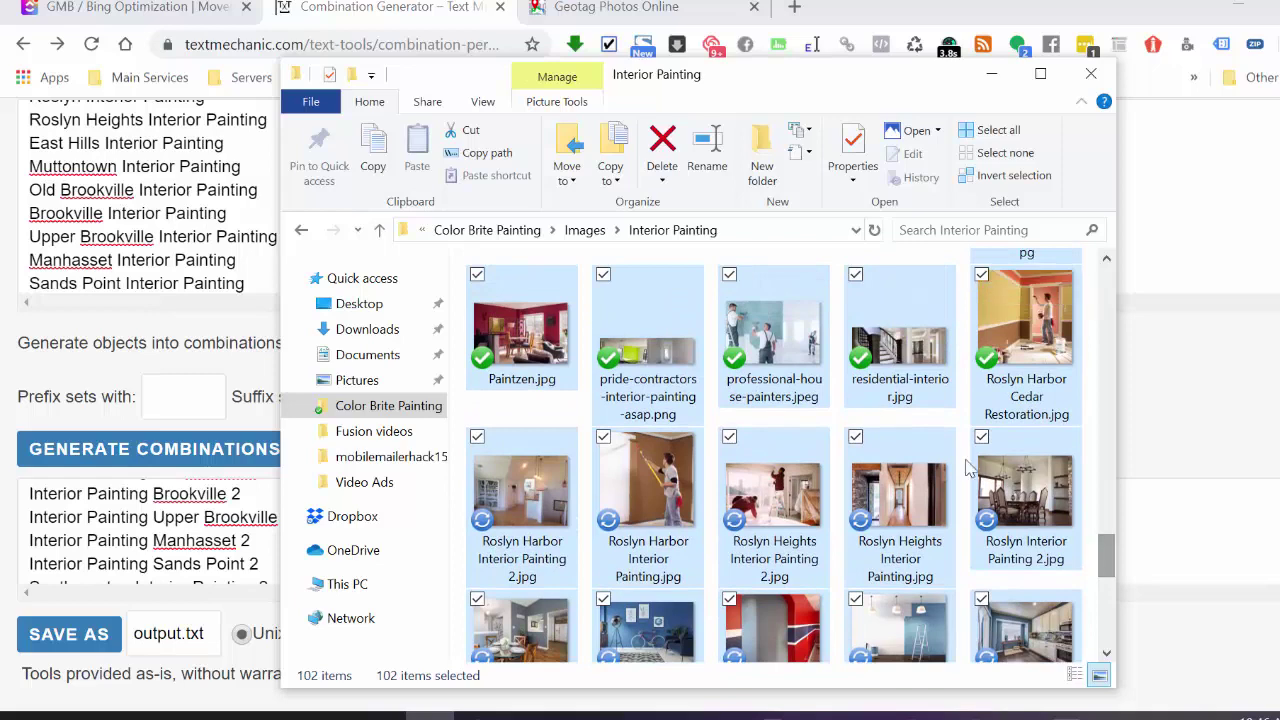
pyautogui.scroll(1, 1015, 355)
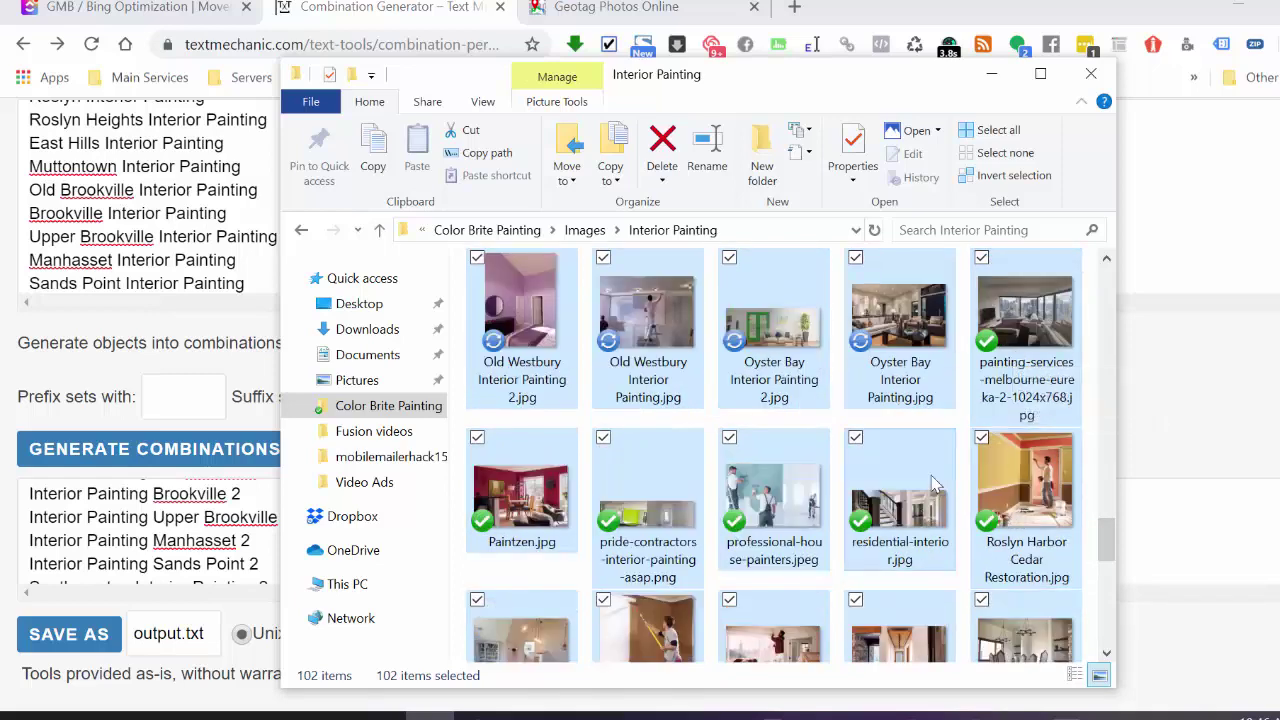
pyautogui.click(1008, 366)
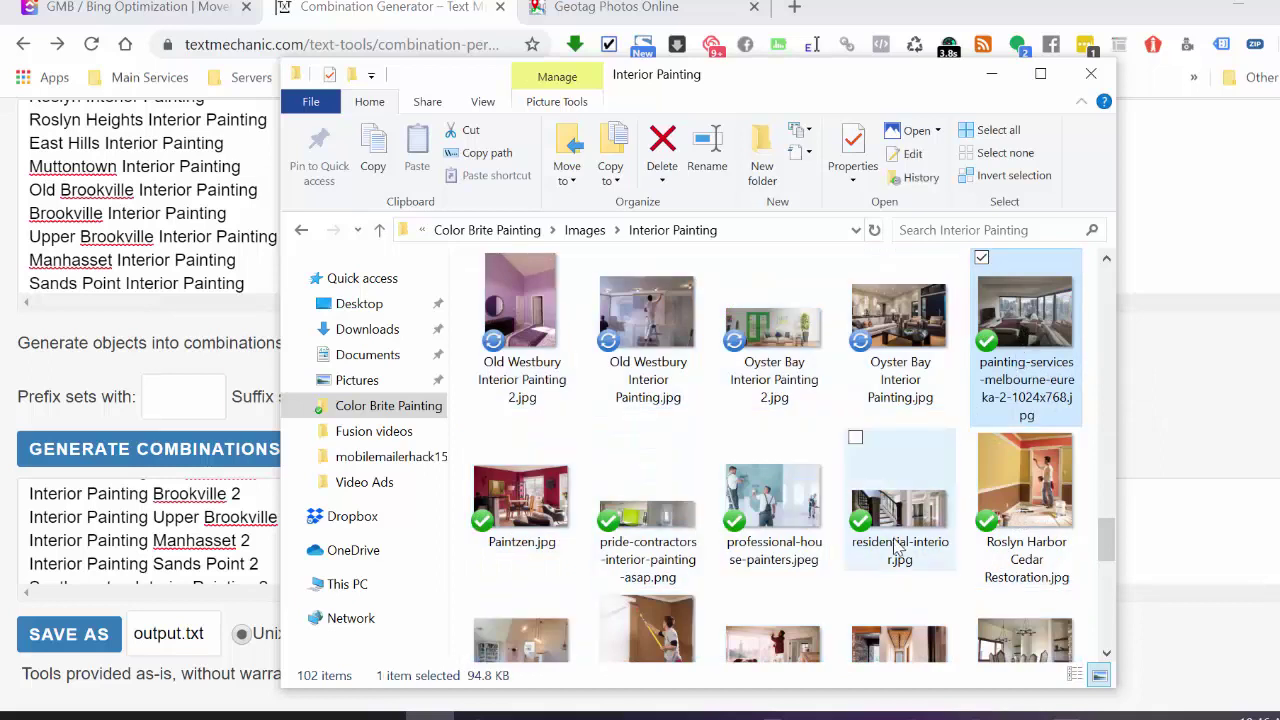
pyautogui.keyDown('ctrl'); pyautogui.click(897, 512); pyautogui.keyUp('ctrl')
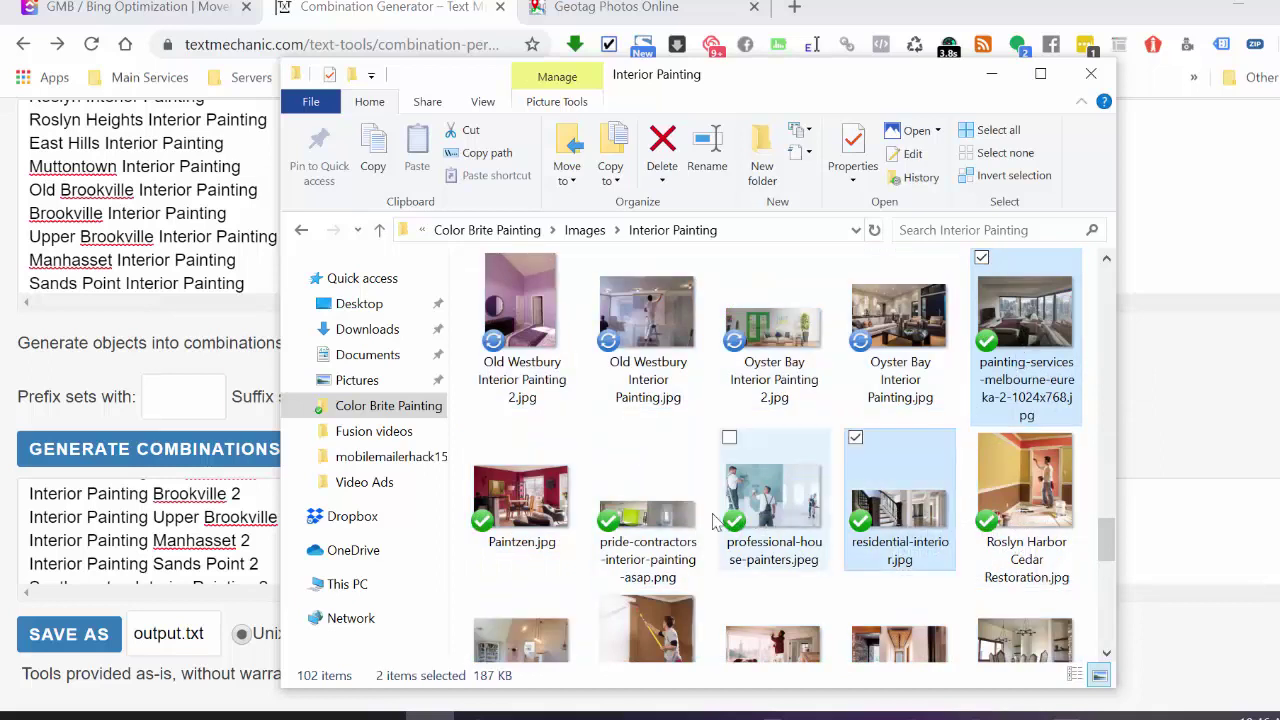
pyautogui.keyDown('ctrl'); pyautogui.click(745, 520); pyautogui.keyUp('ctrl')
pyautogui.keyDown('ctrl'); pyautogui.keyDown('shift'); pyautogui.click(520, 522); pyautogui.keyUp('shift'); pyautogui.keyUp('ctrl')
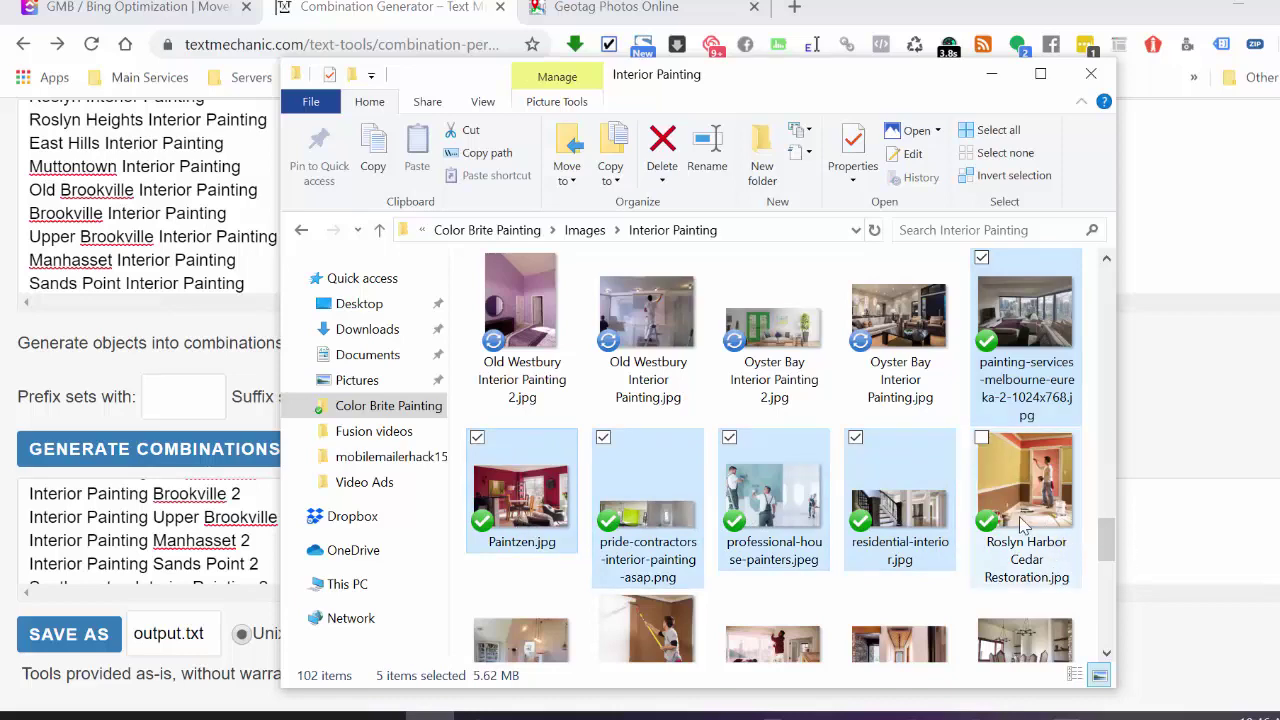
pyautogui.press('Delete')
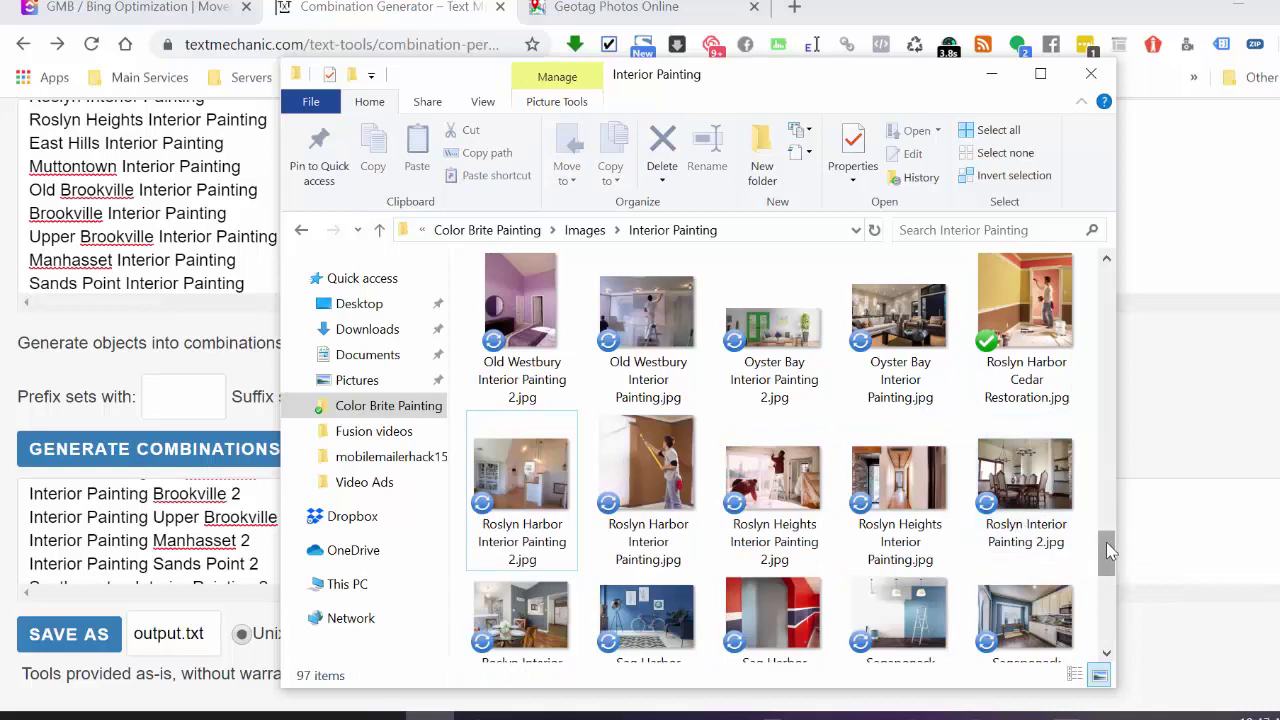
# - Change the folder to List view and check the file names through to the last ones for unrenamed images
pyautogui.rightClick(838, 400)
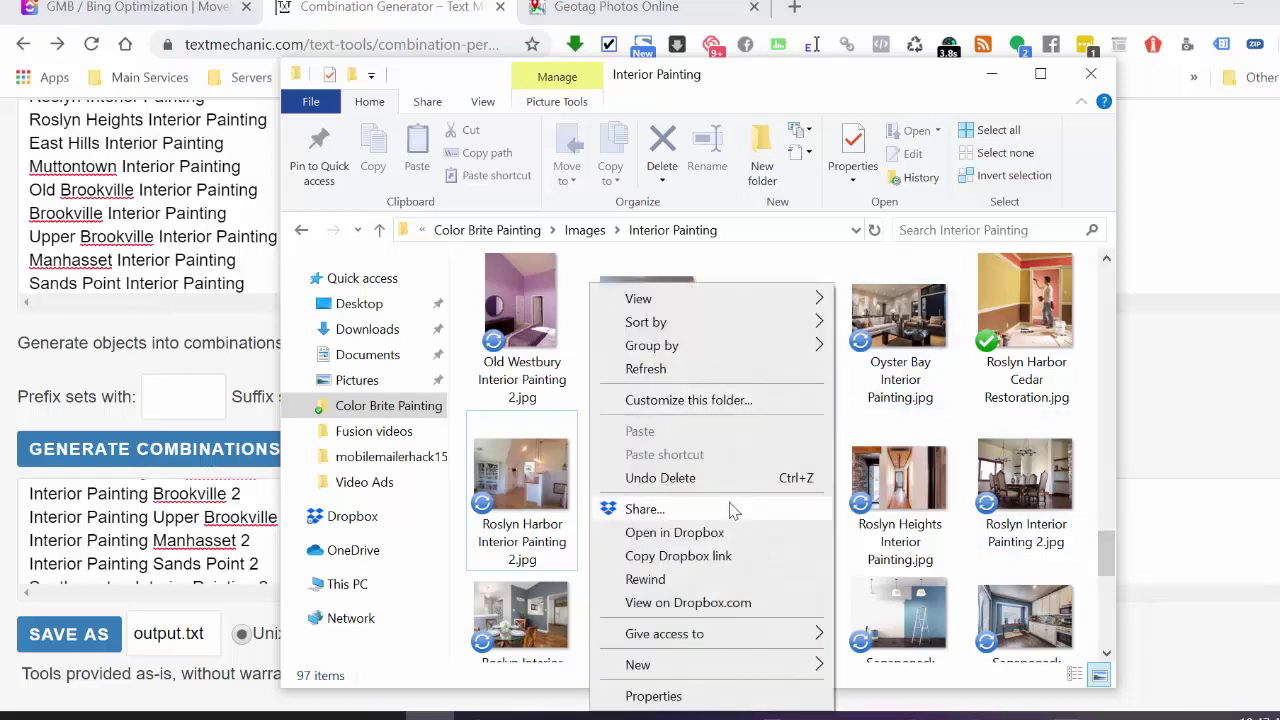
pyautogui.moveTo(711, 306)
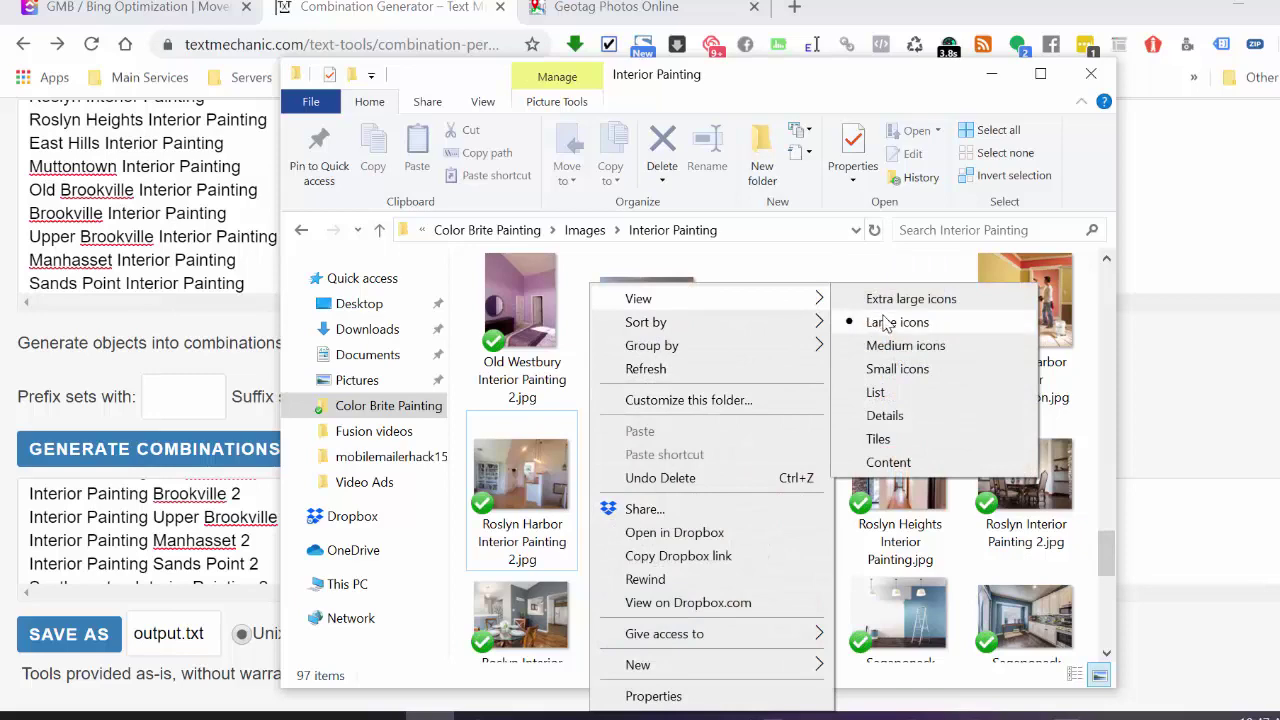
pyautogui.click(913, 393)
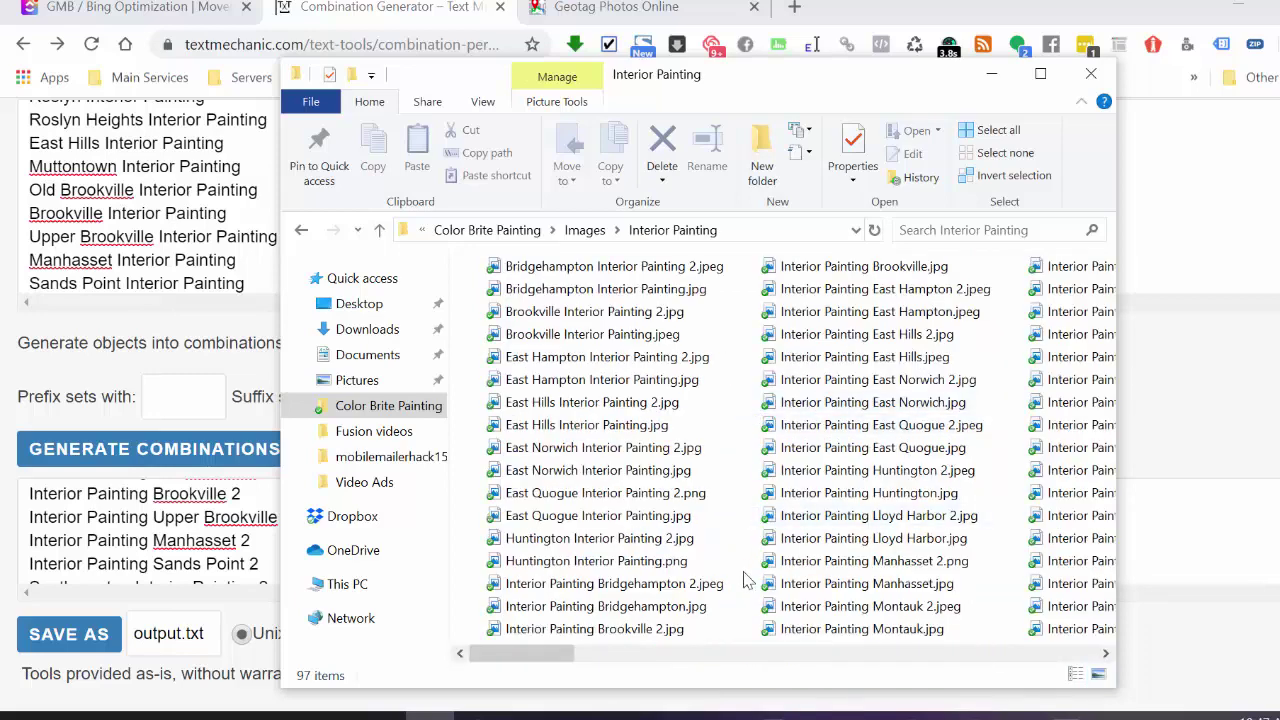
pyautogui.moveTo(530, 664); pyautogui.dragTo(903, 640)
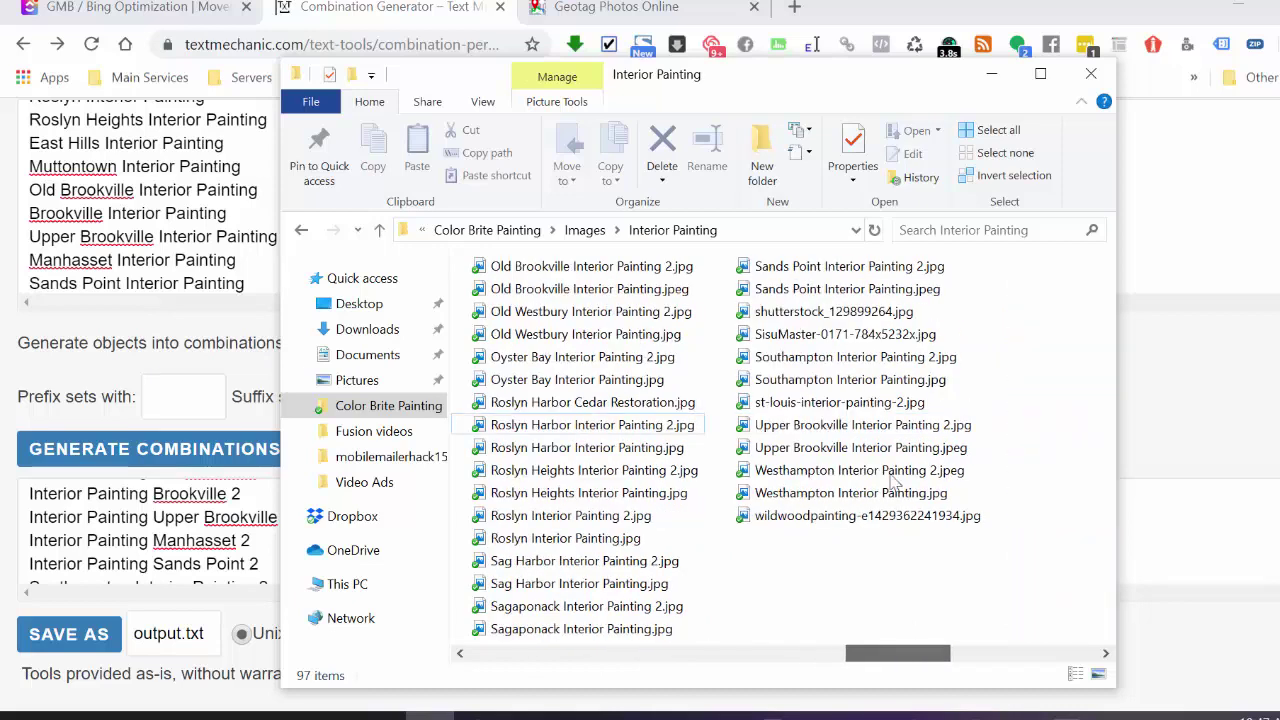
# - Delete the unrenamed files shutterstock_129899264.jpg, SisuMaster-0171-784x5232x.jpg, st-louis-interior-painting-2.jpg and wildwoodpainting-e1429362241934.jpg
pyautogui.click(822, 405)
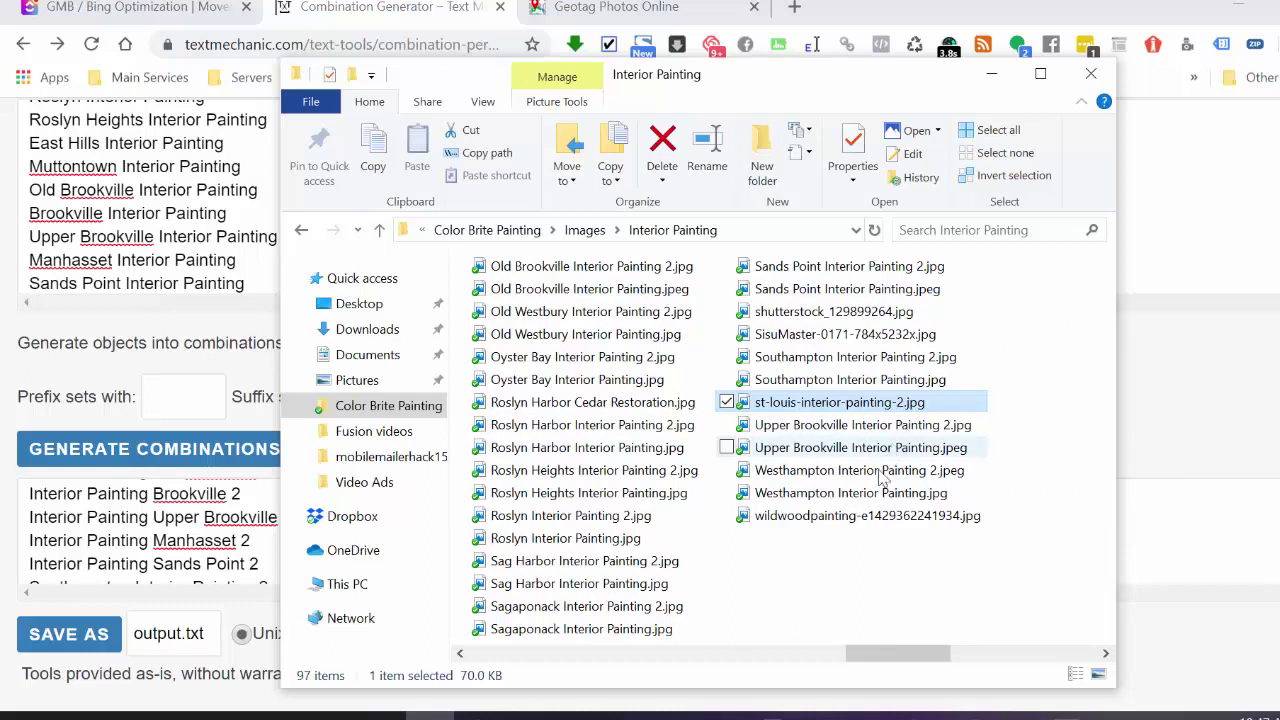
pyautogui.keyDown('ctrl'); pyautogui.click(848, 518); pyautogui.keyUp('ctrl')
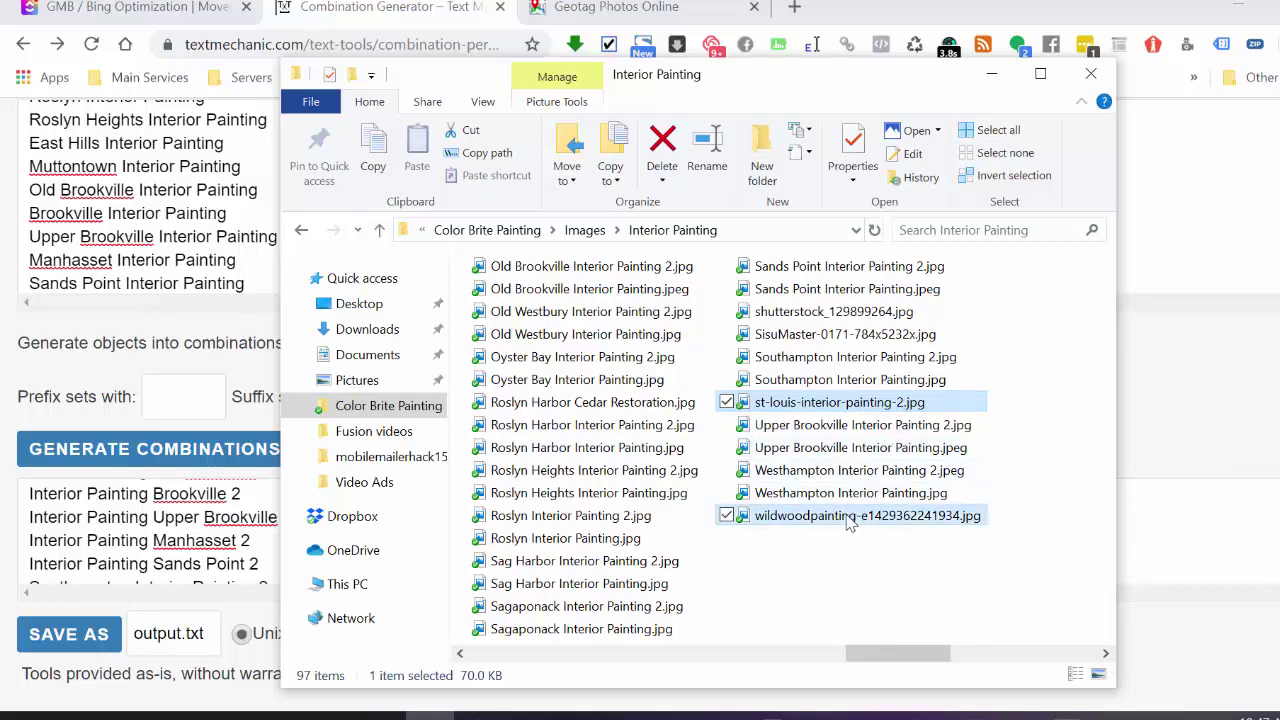
pyautogui.keyDown('ctrl'); pyautogui.click(845, 336); pyautogui.keyUp('ctrl')
pyautogui.keyDown('ctrl'); pyautogui.click(821, 315); pyautogui.keyUp('ctrl')
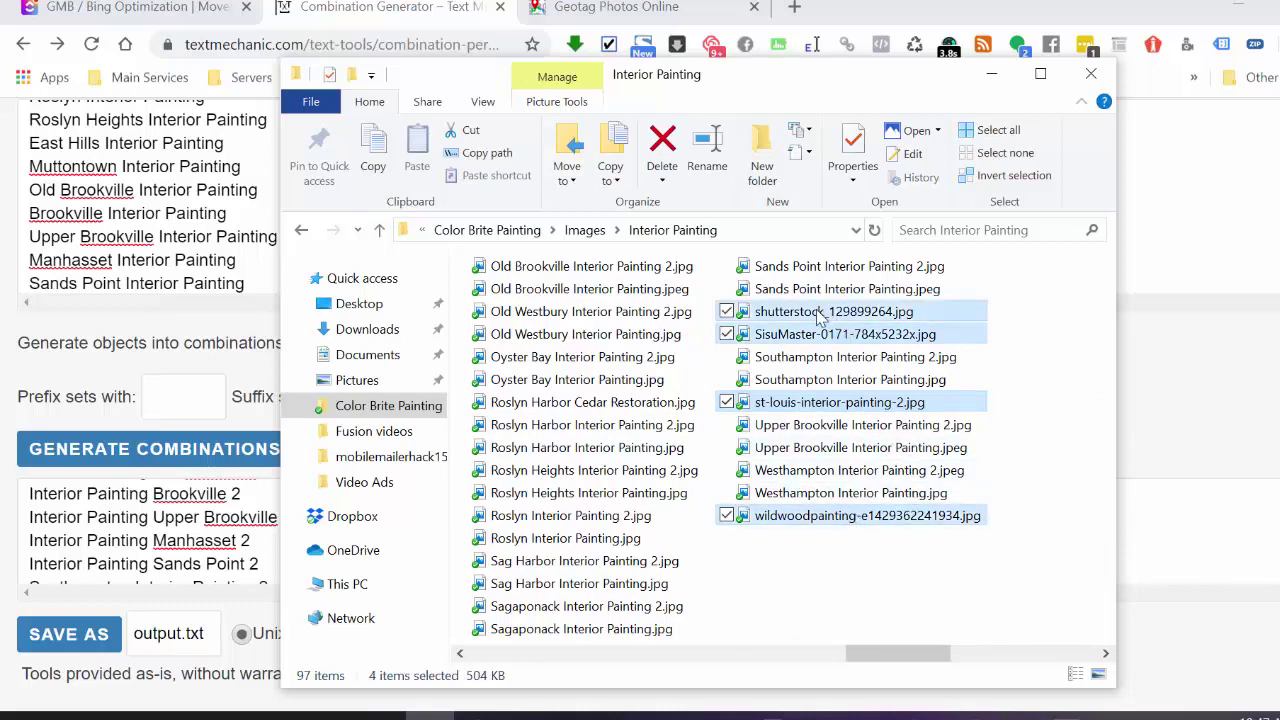
pyautogui.press('Delete')
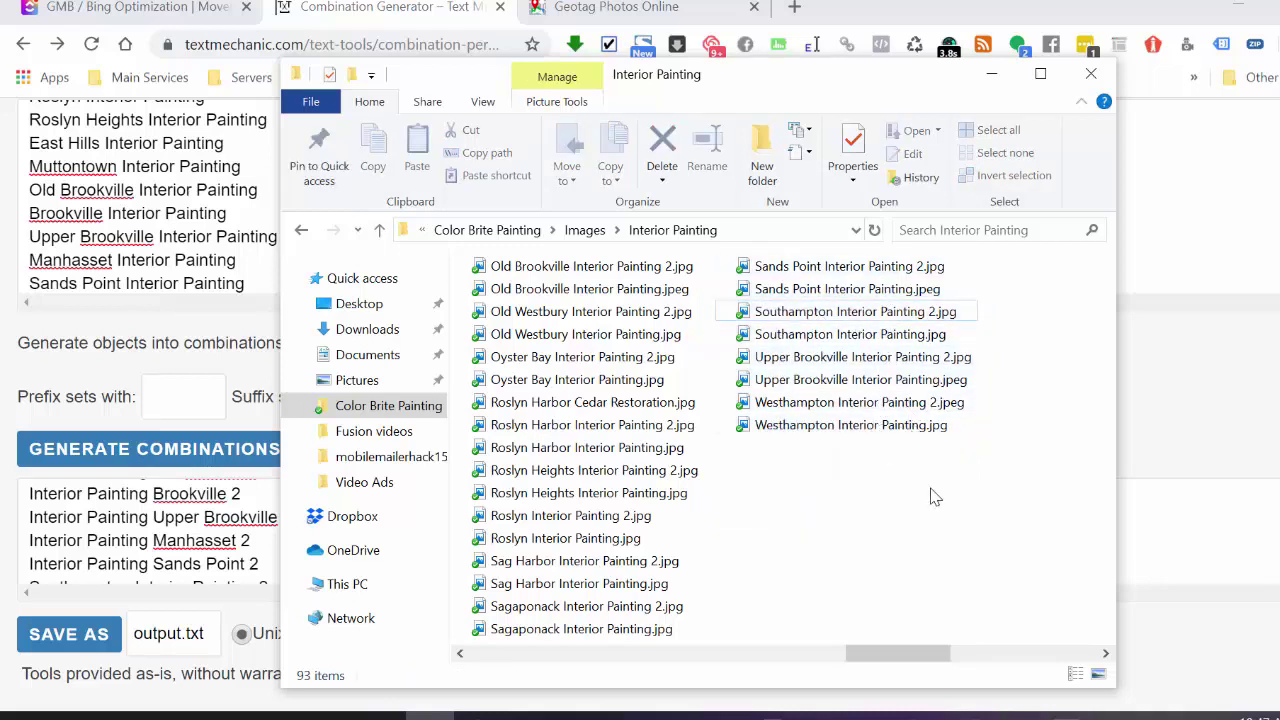
# - Check the count of all remaining files, set the folder back to Large icons, and look over the renamed images
pyautogui.hotkey('ctrl', 'a')
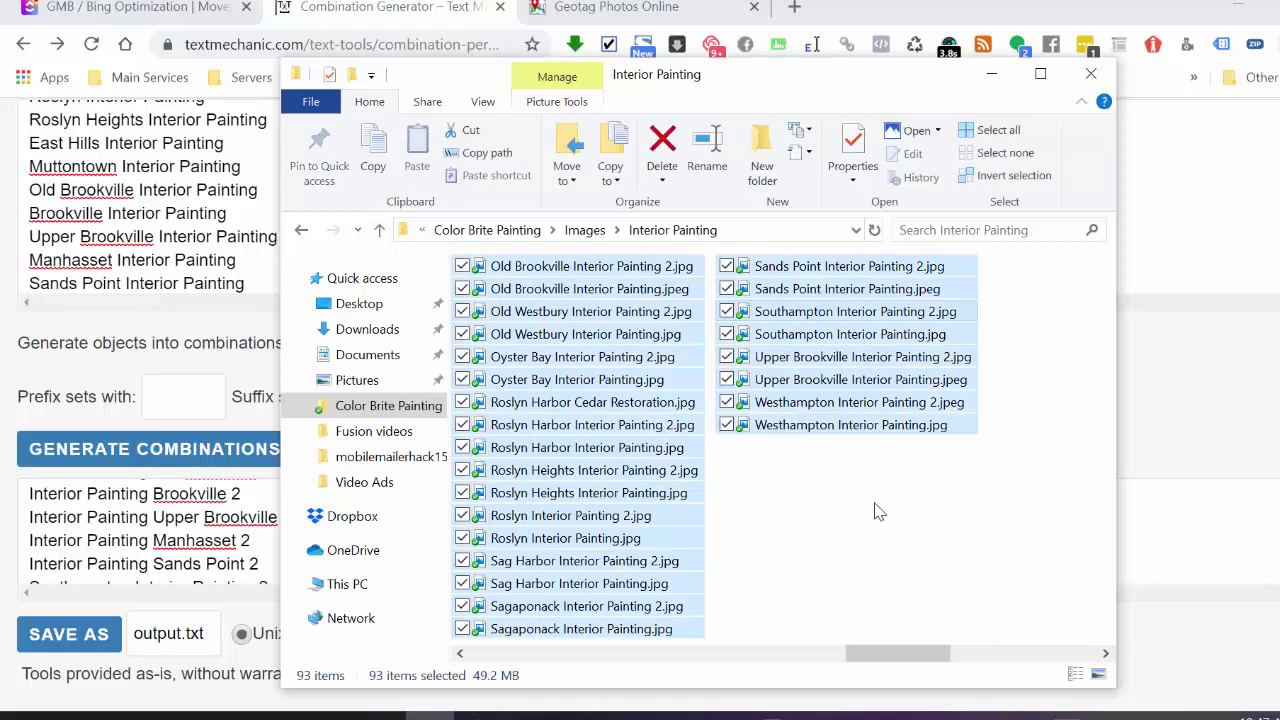
pyautogui.click(875, 512)
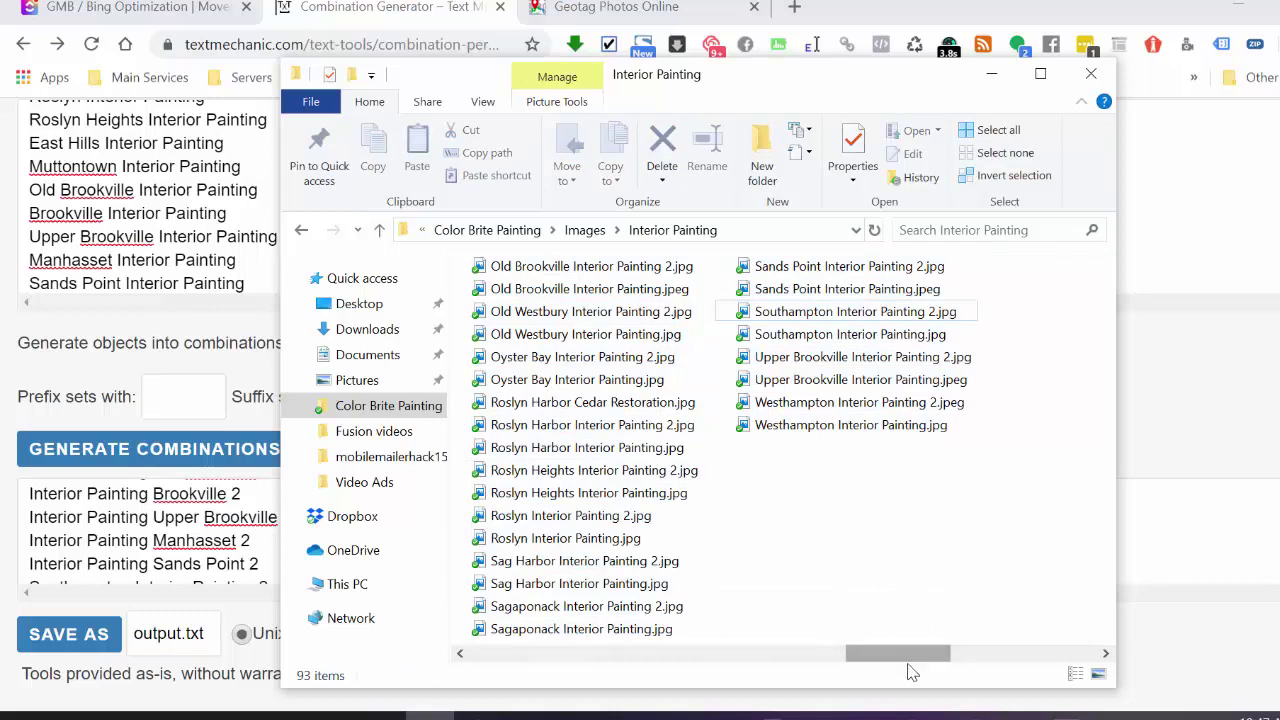
pyautogui.moveTo(896, 655); pyautogui.dragTo(495, 643)
pyautogui.rightClick(730, 376)
pyautogui.moveTo(600, 295)
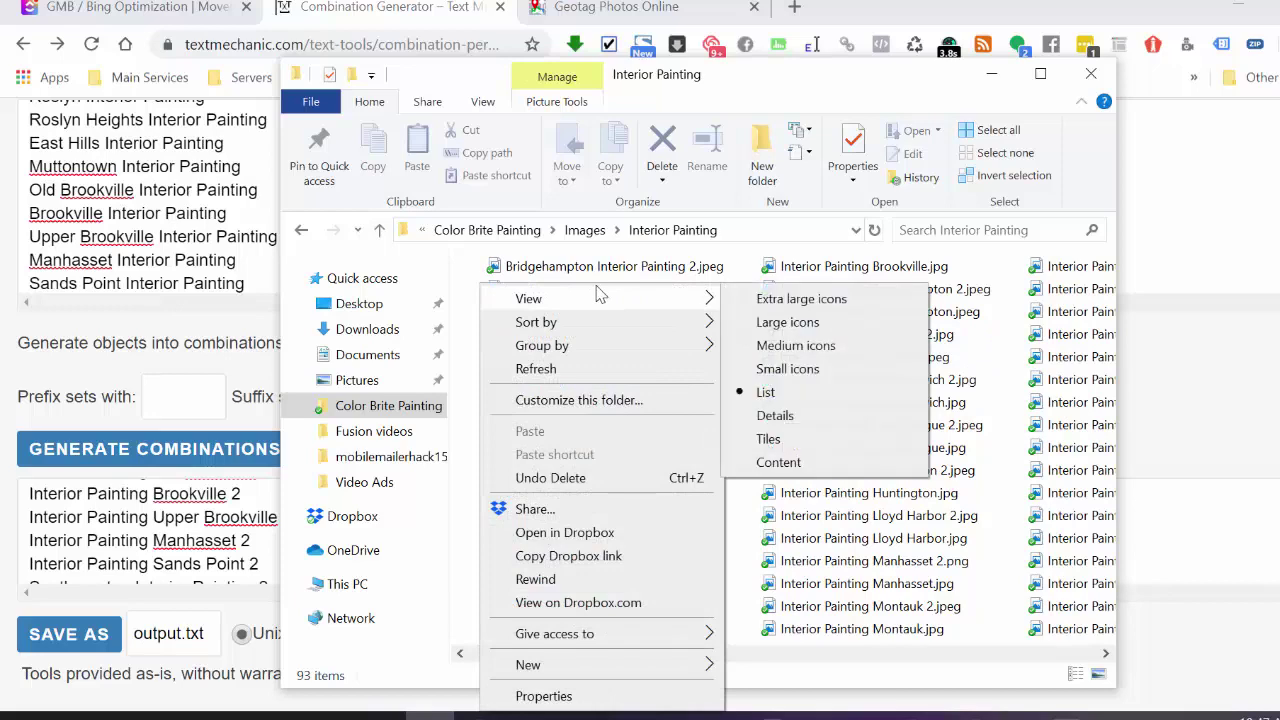
pyautogui.click(772, 323)
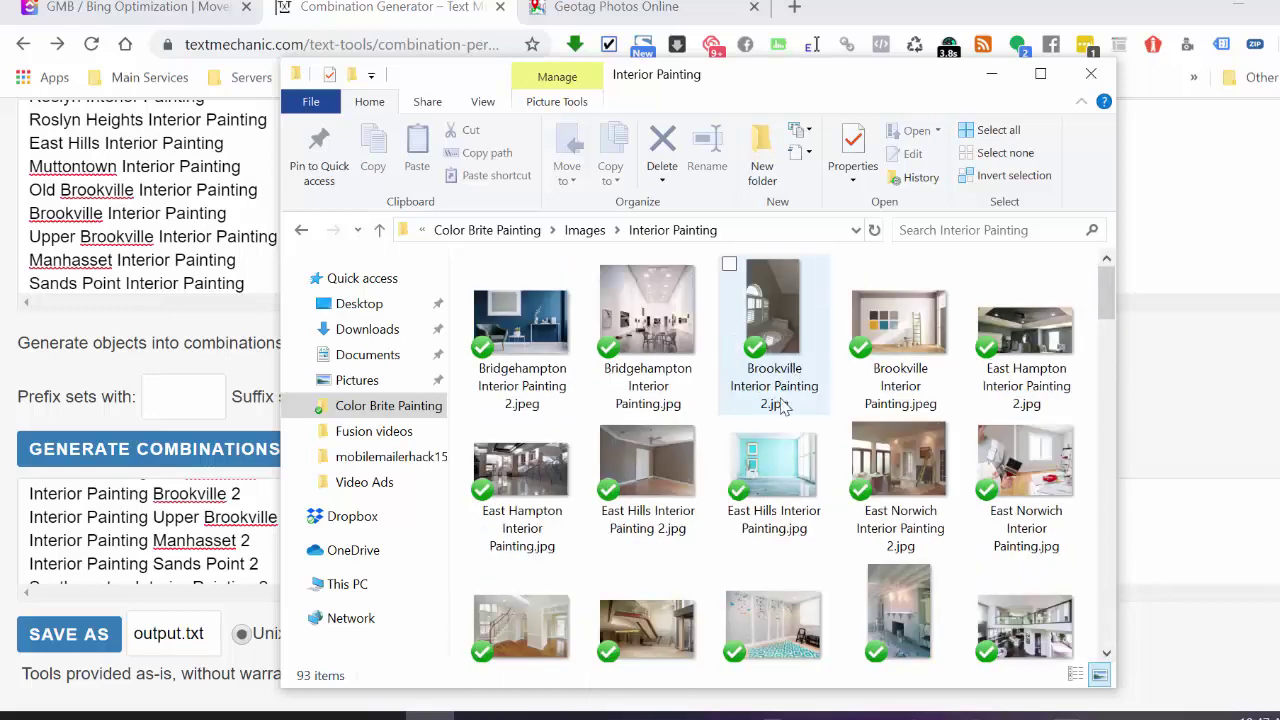
pyautogui.moveTo(1110, 280); pyautogui.dragTo(1102, 313)
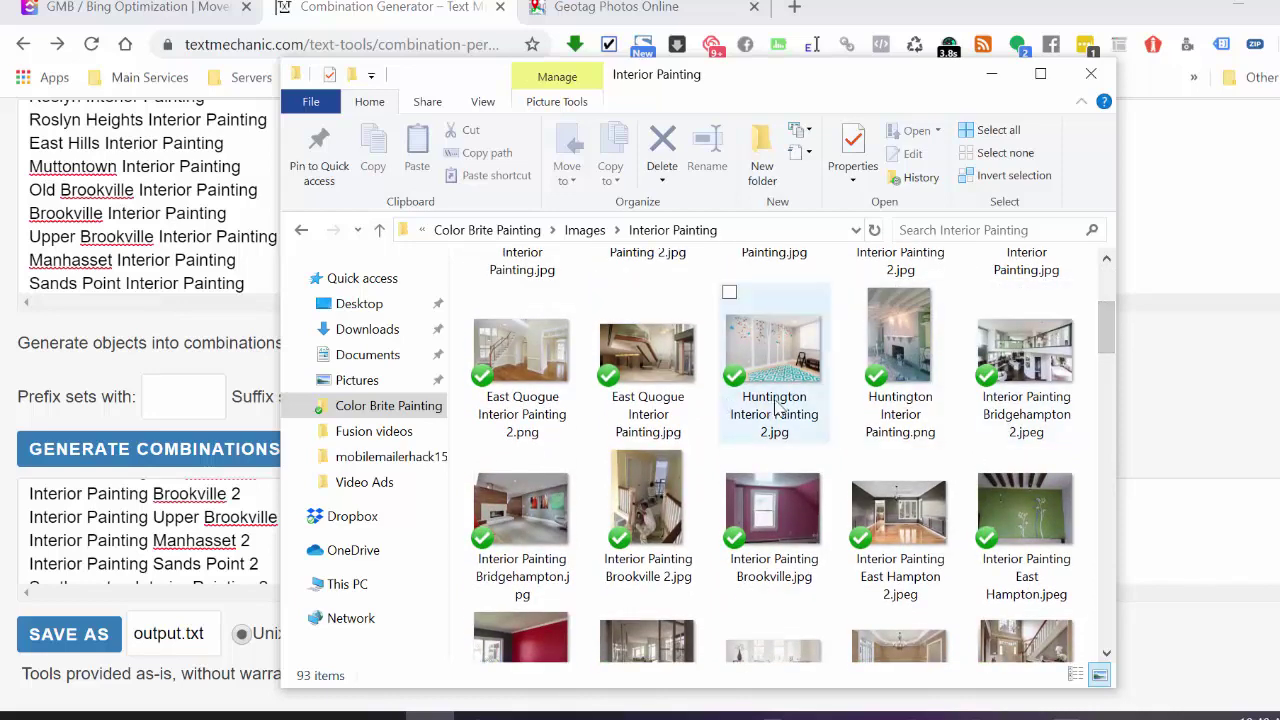
pyautogui.moveTo(795, 422)
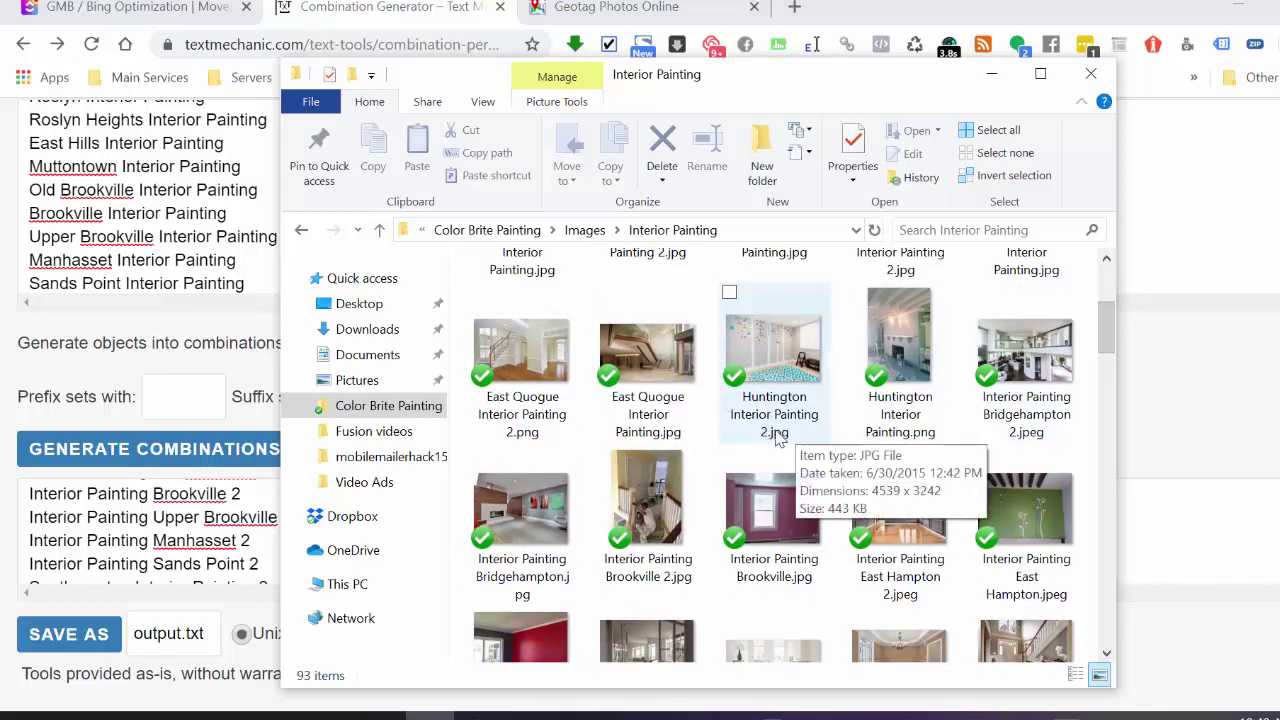
pyautogui.moveTo(905, 410)
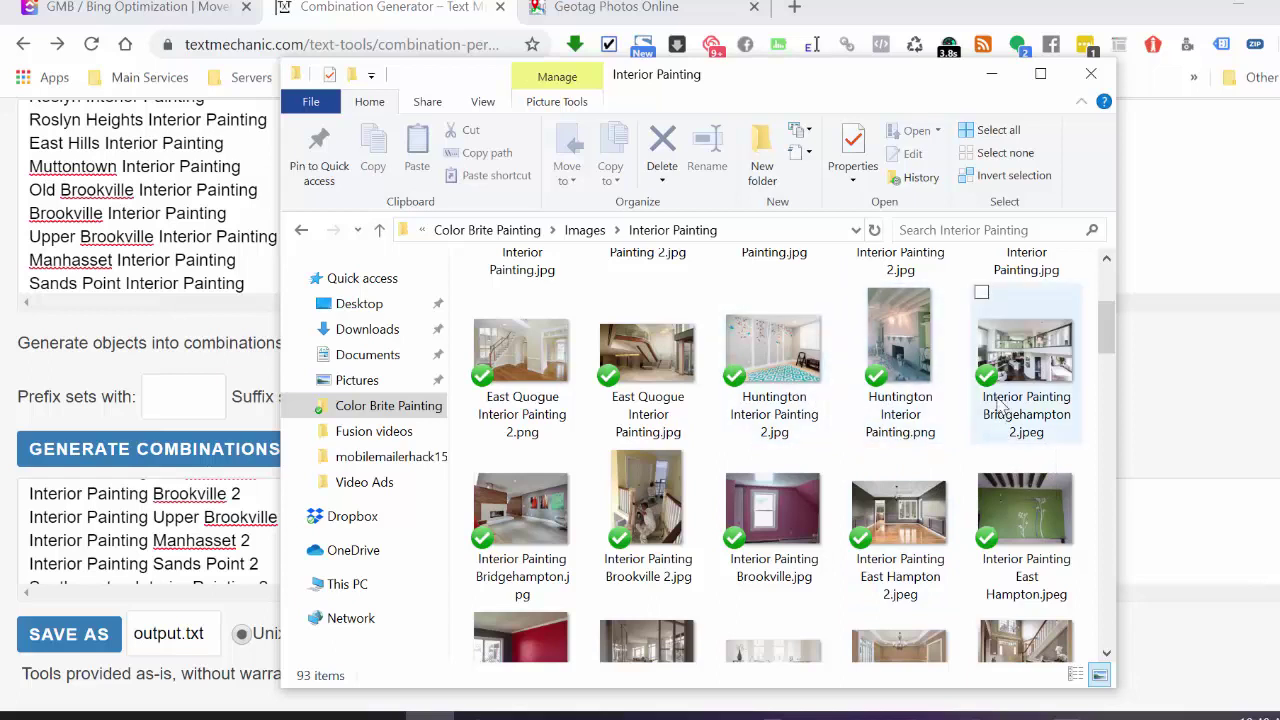
pyautogui.moveTo(1045, 347)
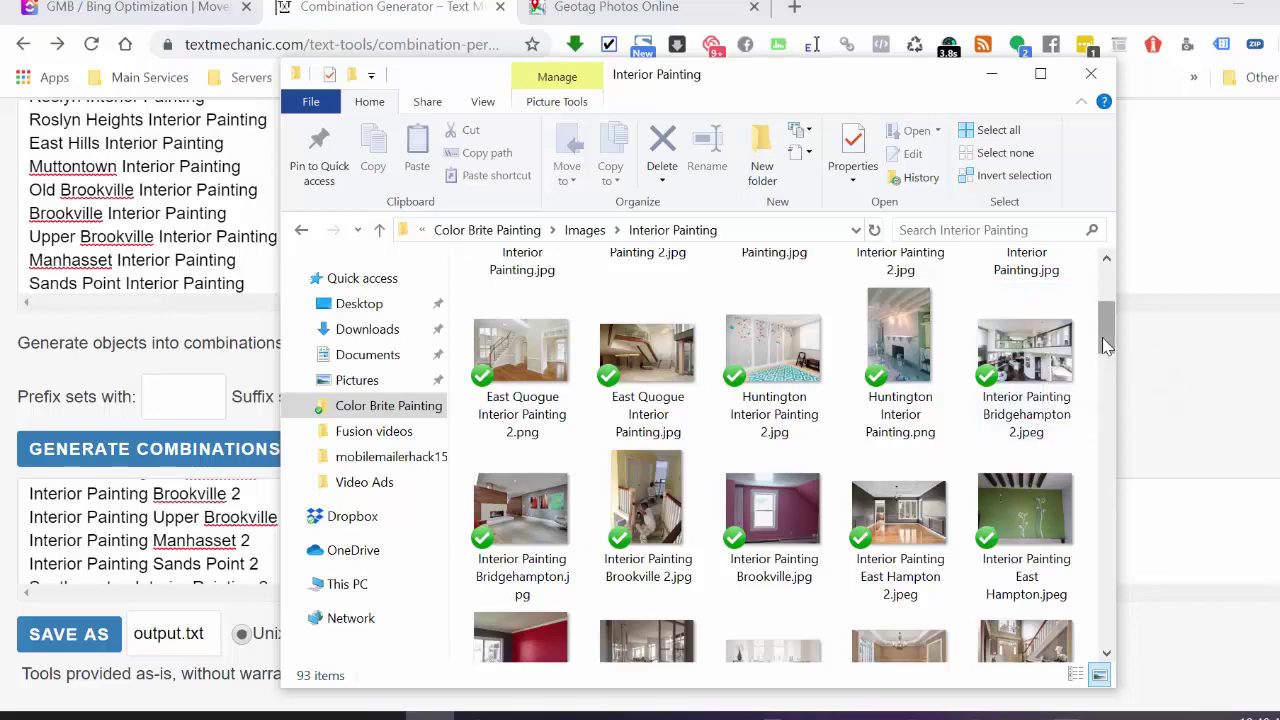
# - Go up to the Images folder, look through the renamed files in Pressure Washing, and return to Images
pyautogui.moveTo(1108, 320); pyautogui.dragTo(1099, 262)
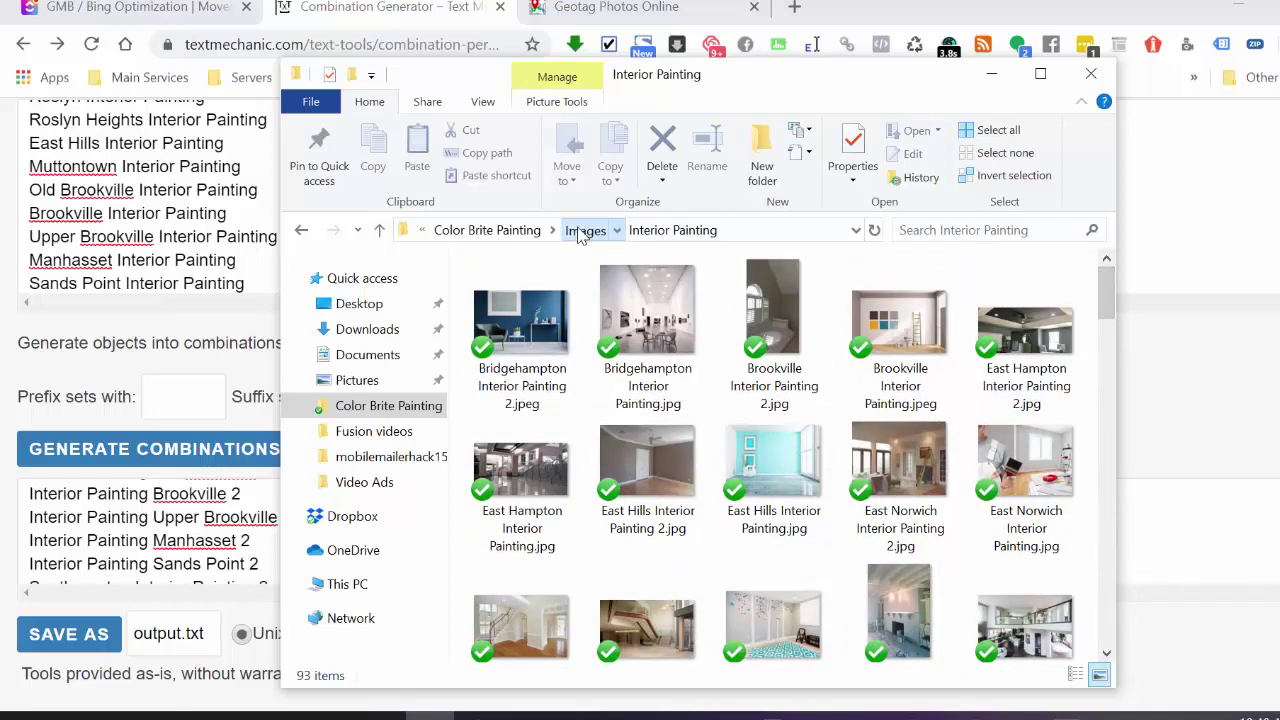
pyautogui.click(584, 230)
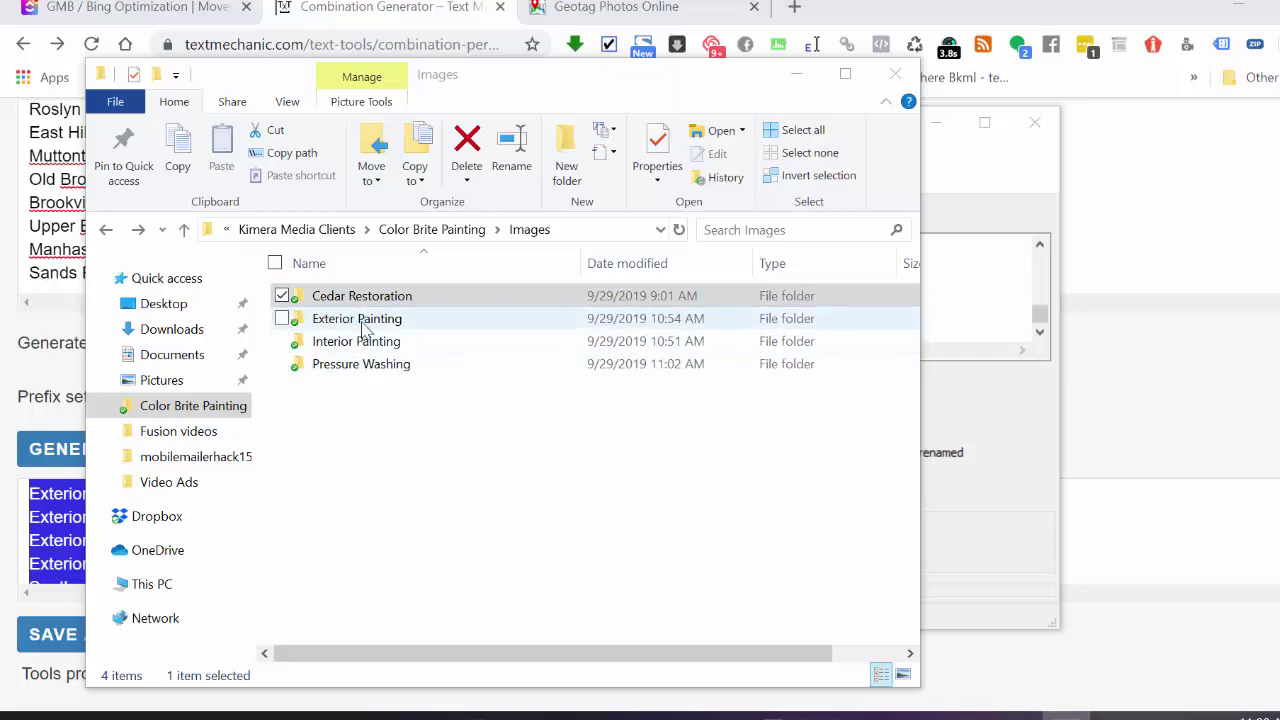
pyautogui.click(361, 370)
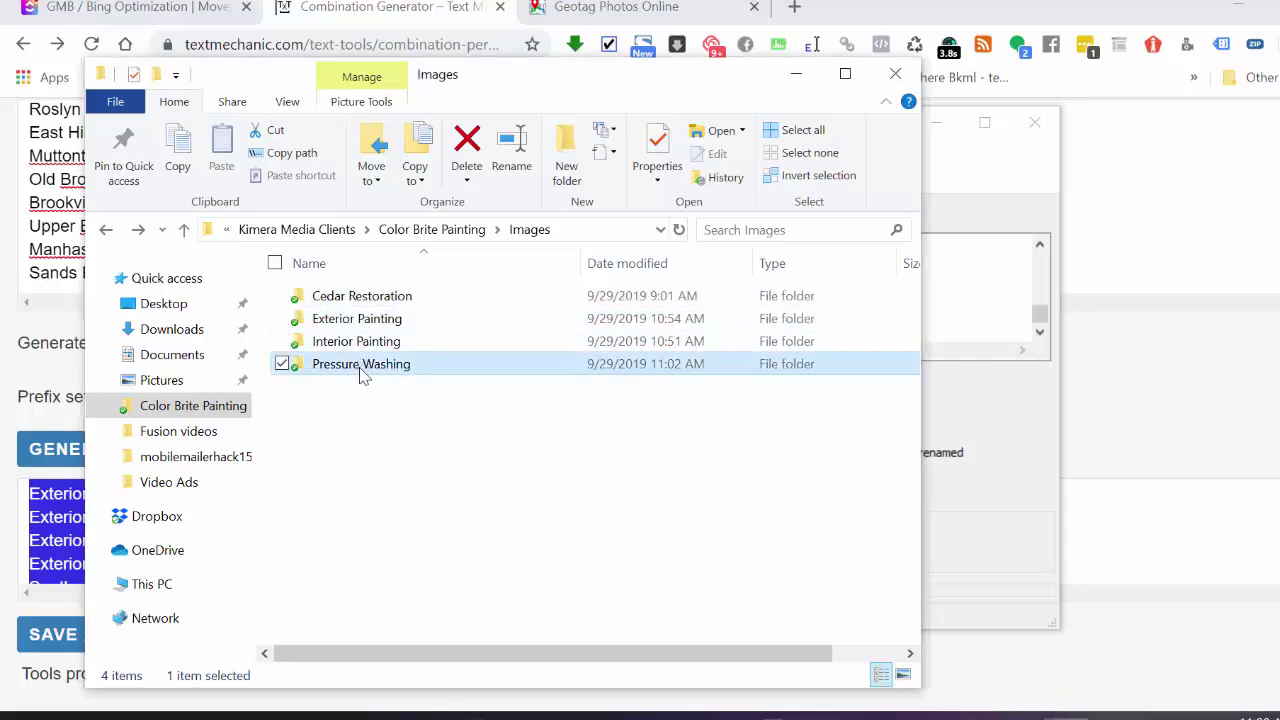
pyautogui.doubleClick(361, 370)
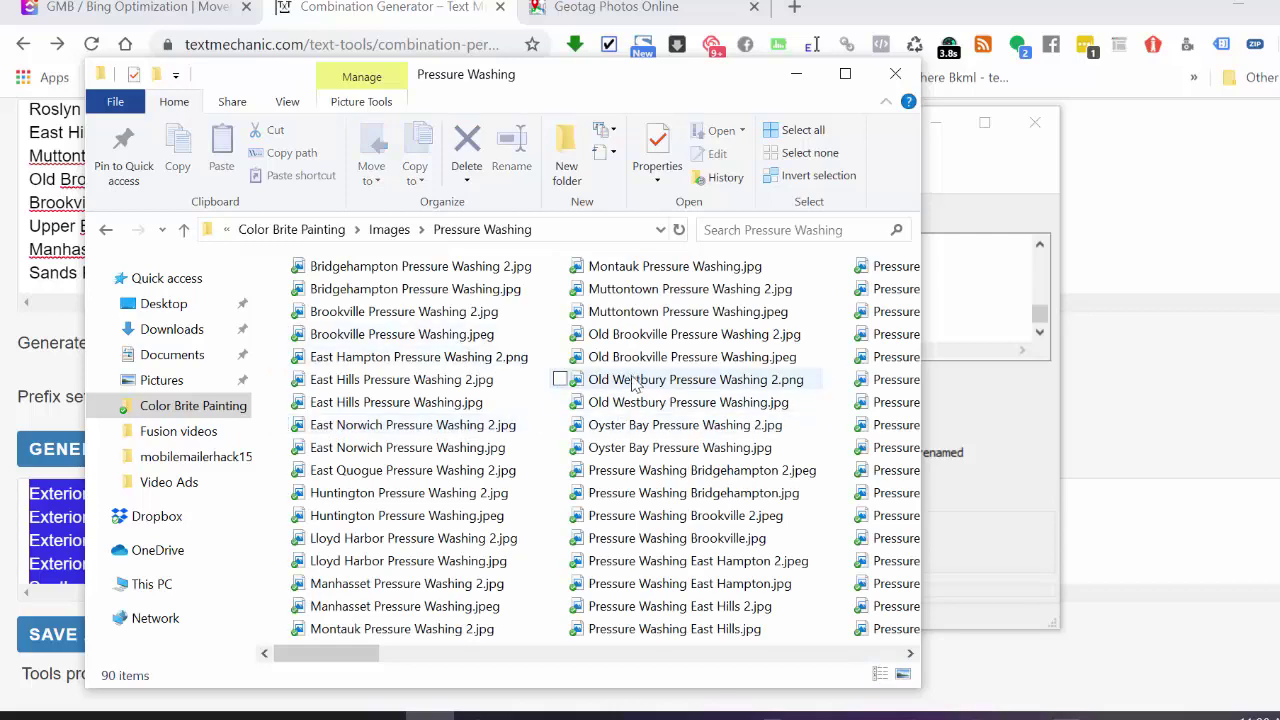
pyautogui.moveTo(343, 655); pyautogui.dragTo(517, 655)
pyautogui.moveTo(596, 660); pyautogui.dragTo(316, 653)
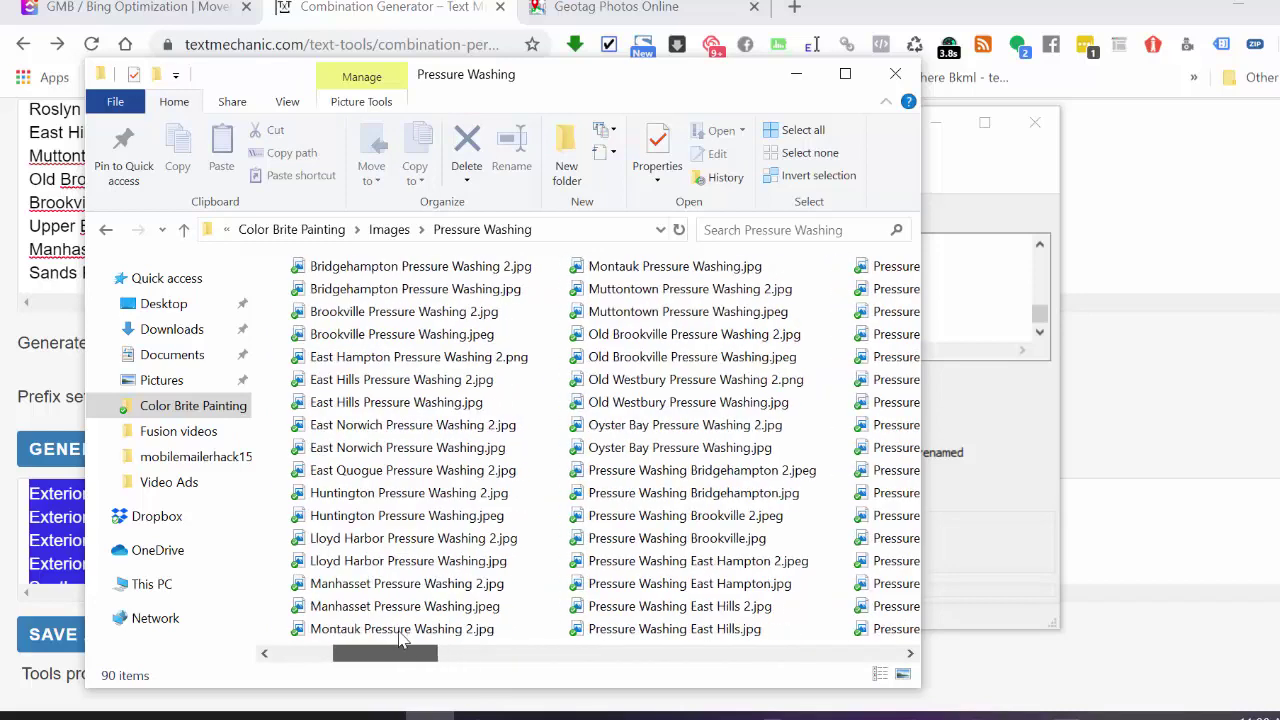
pyautogui.click(104, 230)
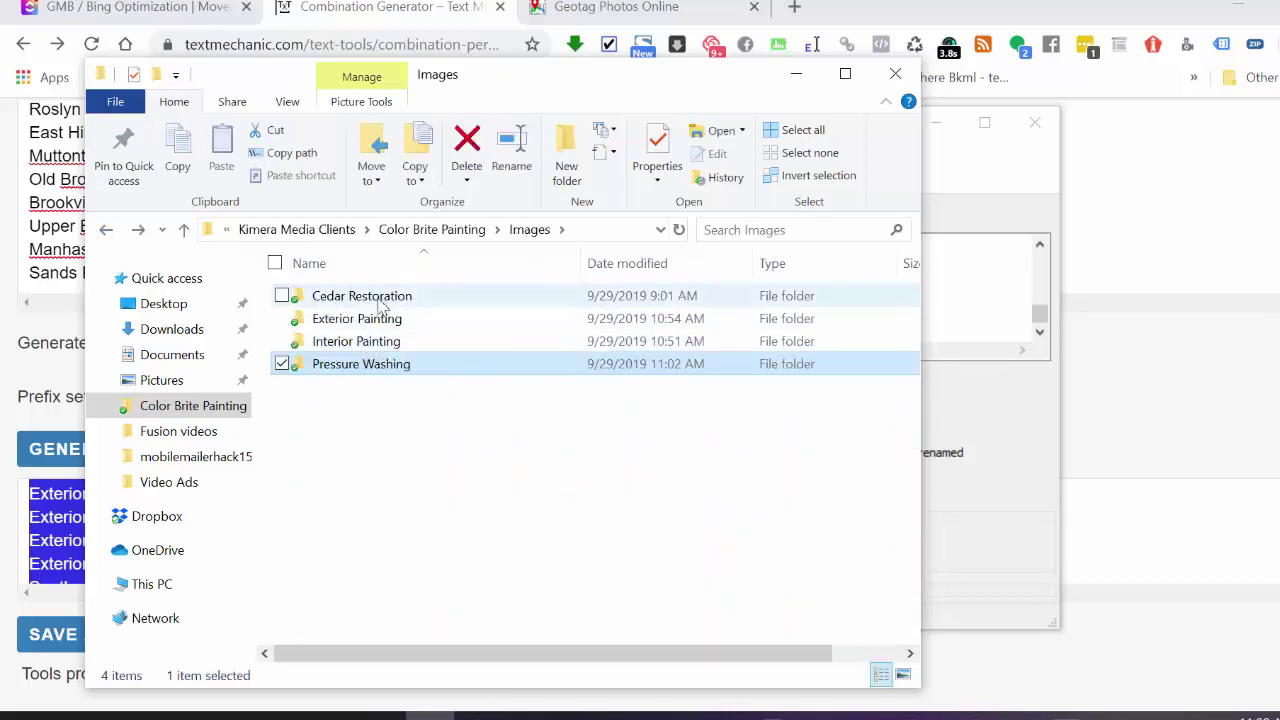
# - In Ant Renamer, clear the file list and re-add all Interior Painting images, and close the program
pyautogui.click(994, 389)
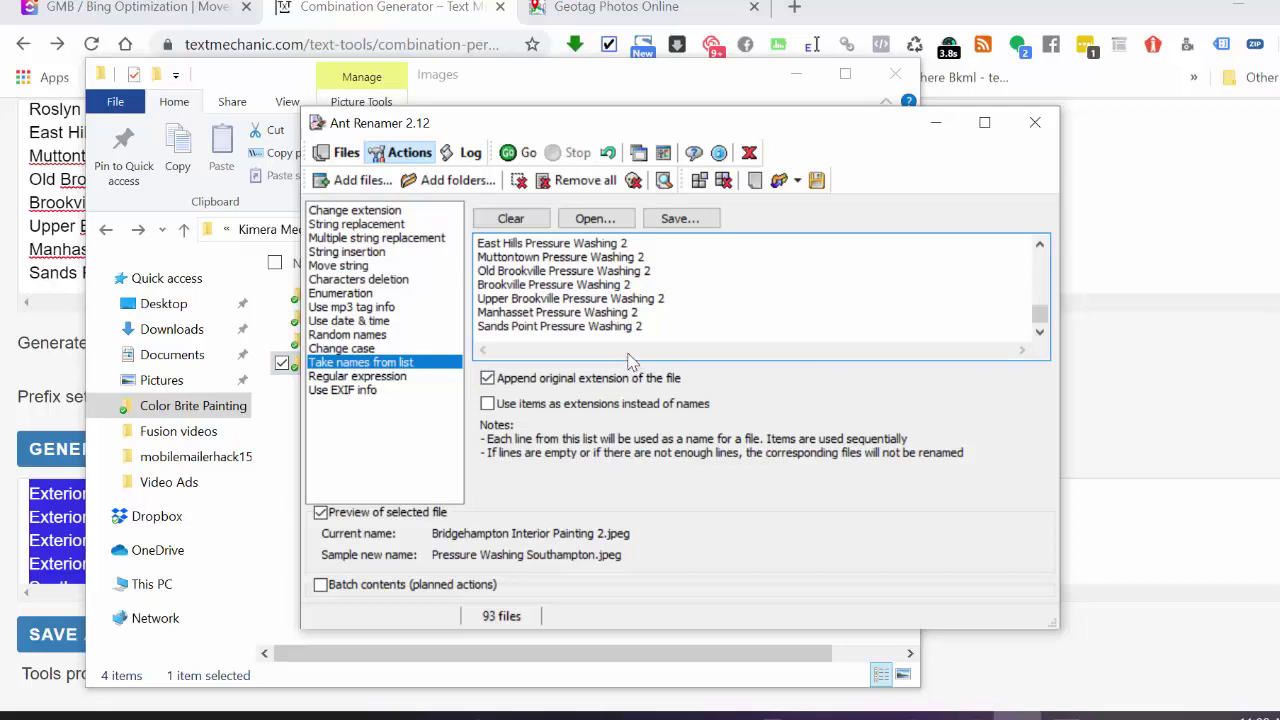
pyautogui.moveTo(549, 124); pyautogui.dragTo(799, 115)
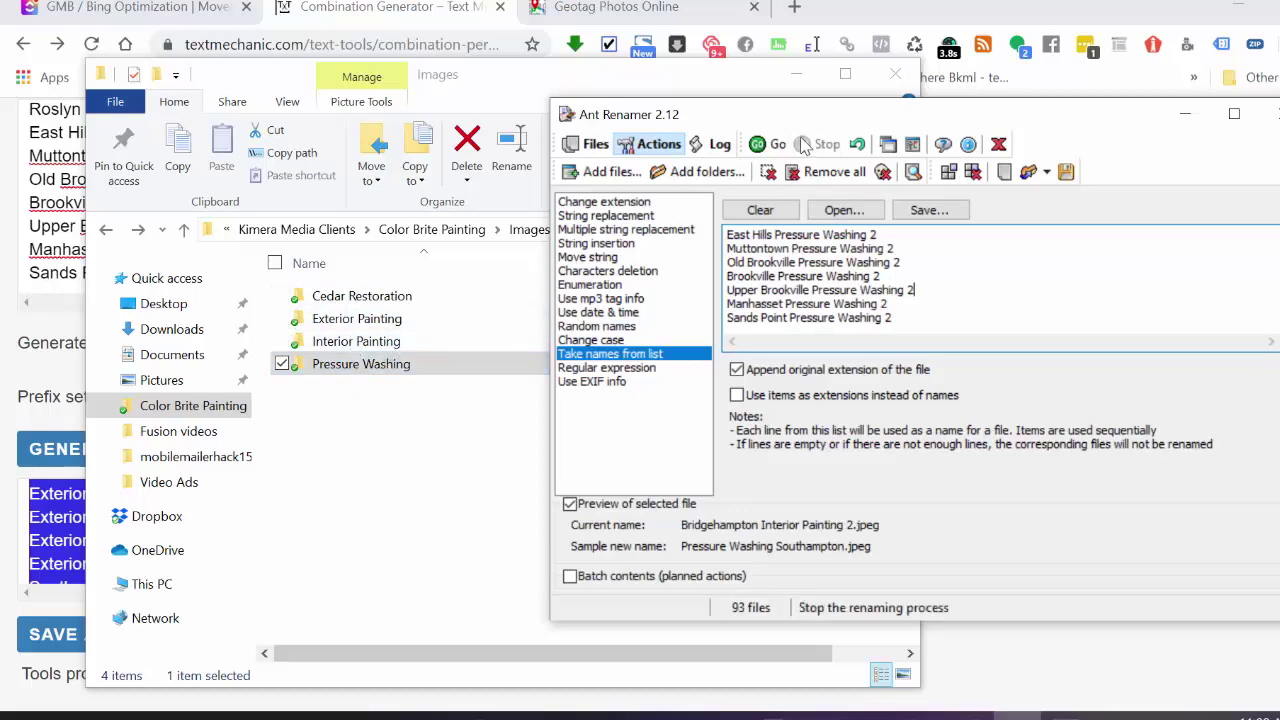
pyautogui.moveTo(782, 118); pyautogui.dragTo(678, 105)
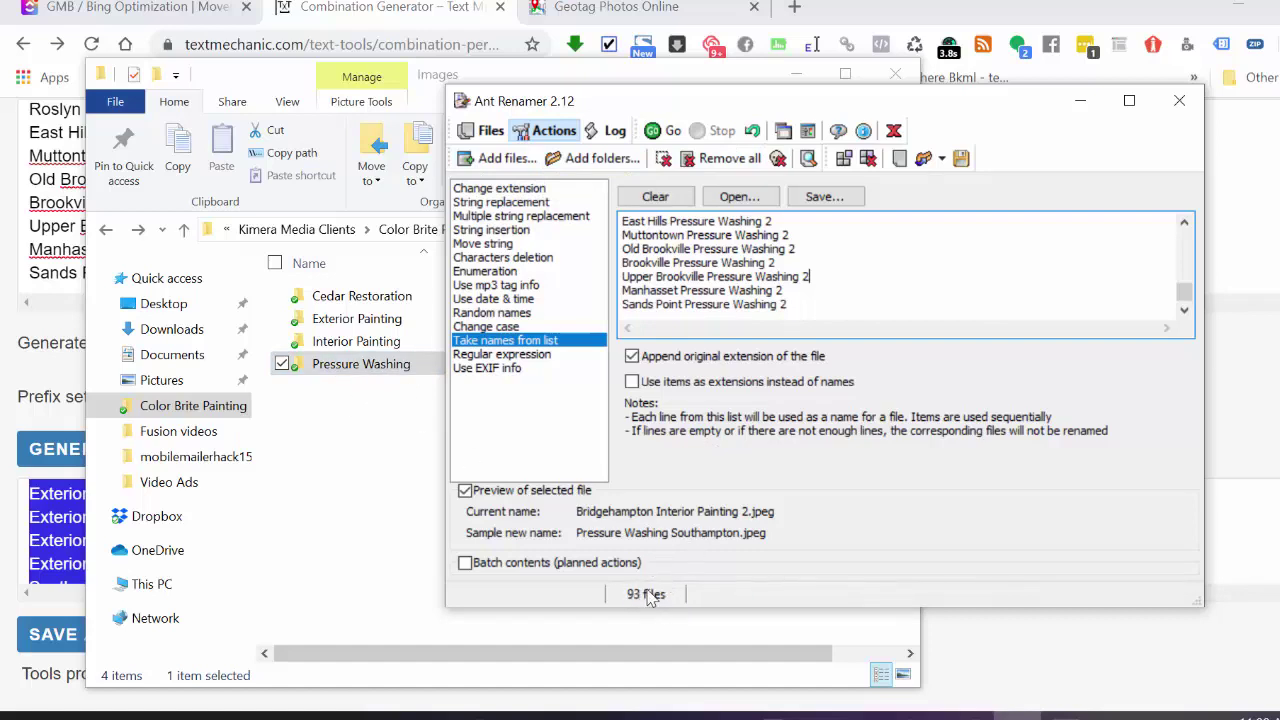
pyautogui.click(688, 158)
pyautogui.click(490, 158)
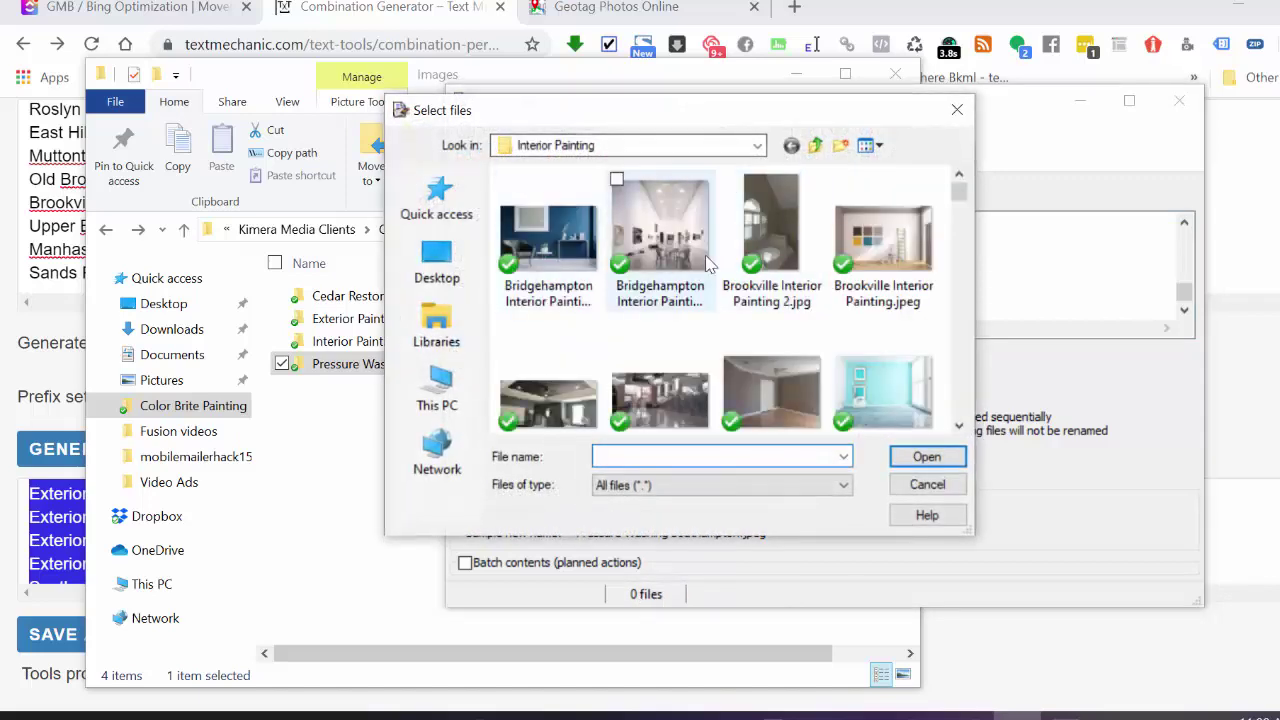
pyautogui.click(660, 250)
pyautogui.hotkey('ctrl', 'a')
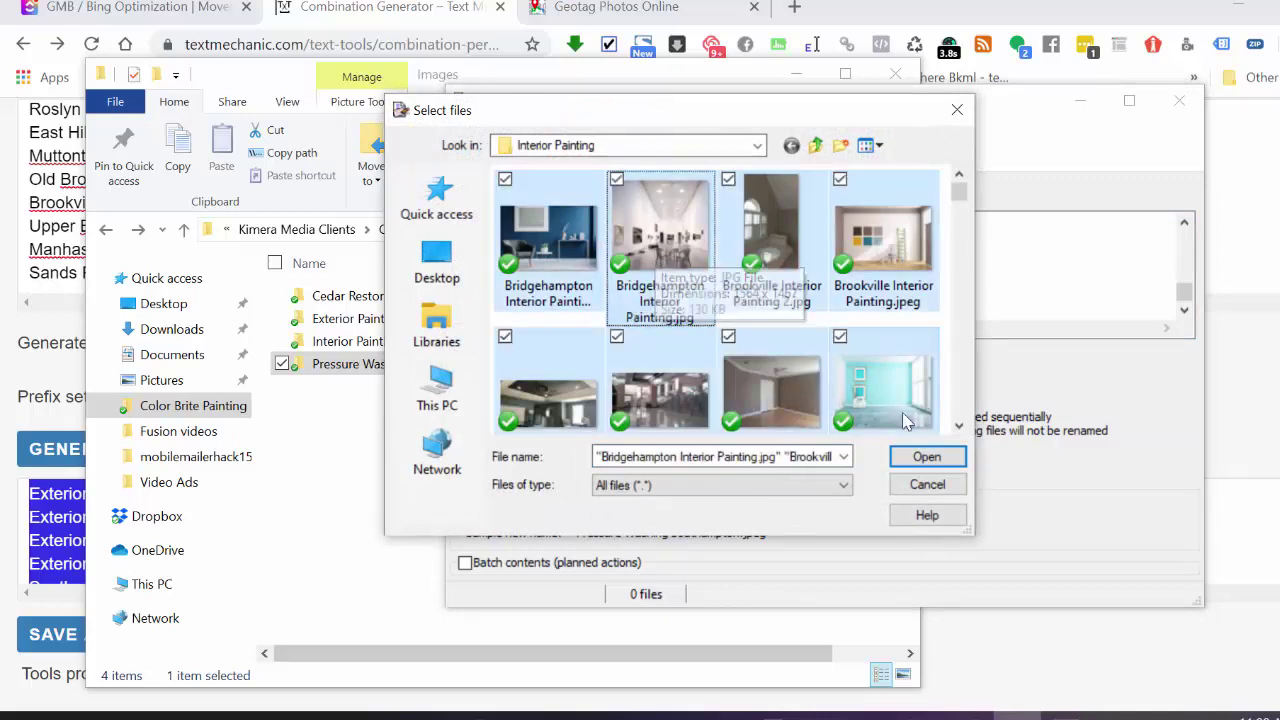
pyautogui.click(924, 457)
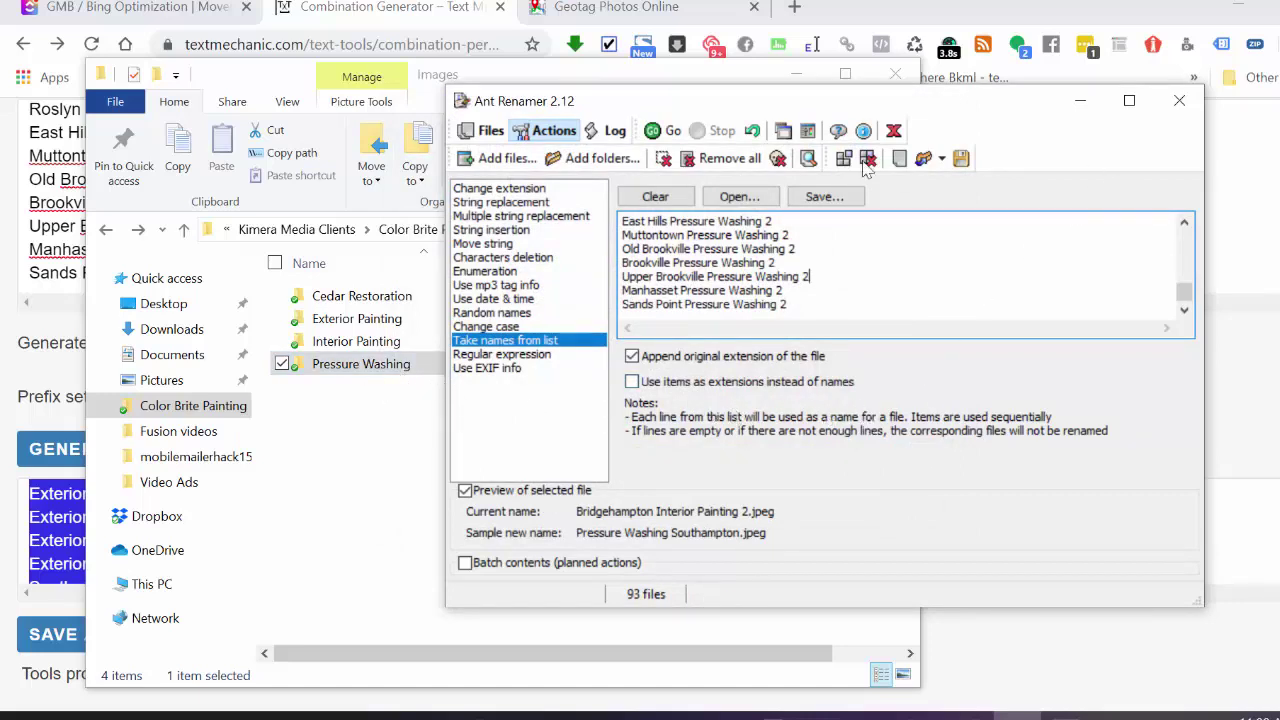
pyautogui.click(1175, 105)
# - In File Explorer, open the Cedar Restoration folder to check its renamed images and return to the Images folder
pyautogui.click(350, 597)
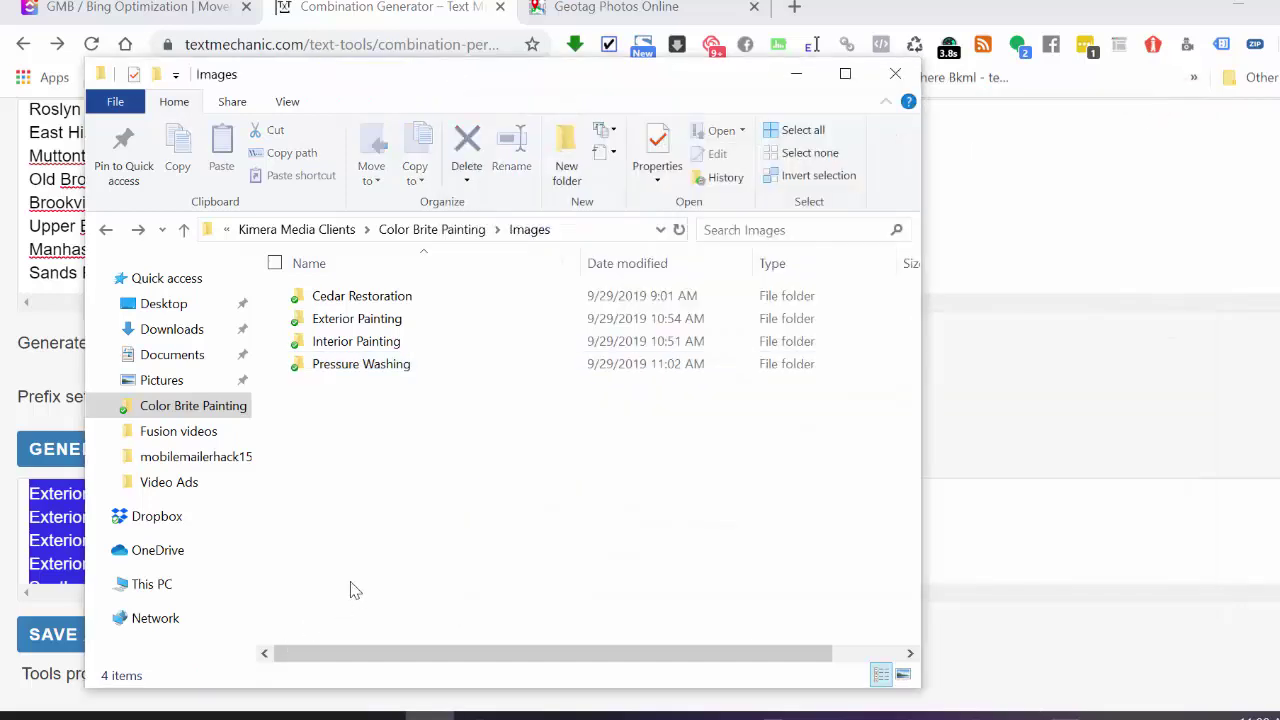
pyautogui.moveTo(388, 85); pyautogui.dragTo(583, 91)
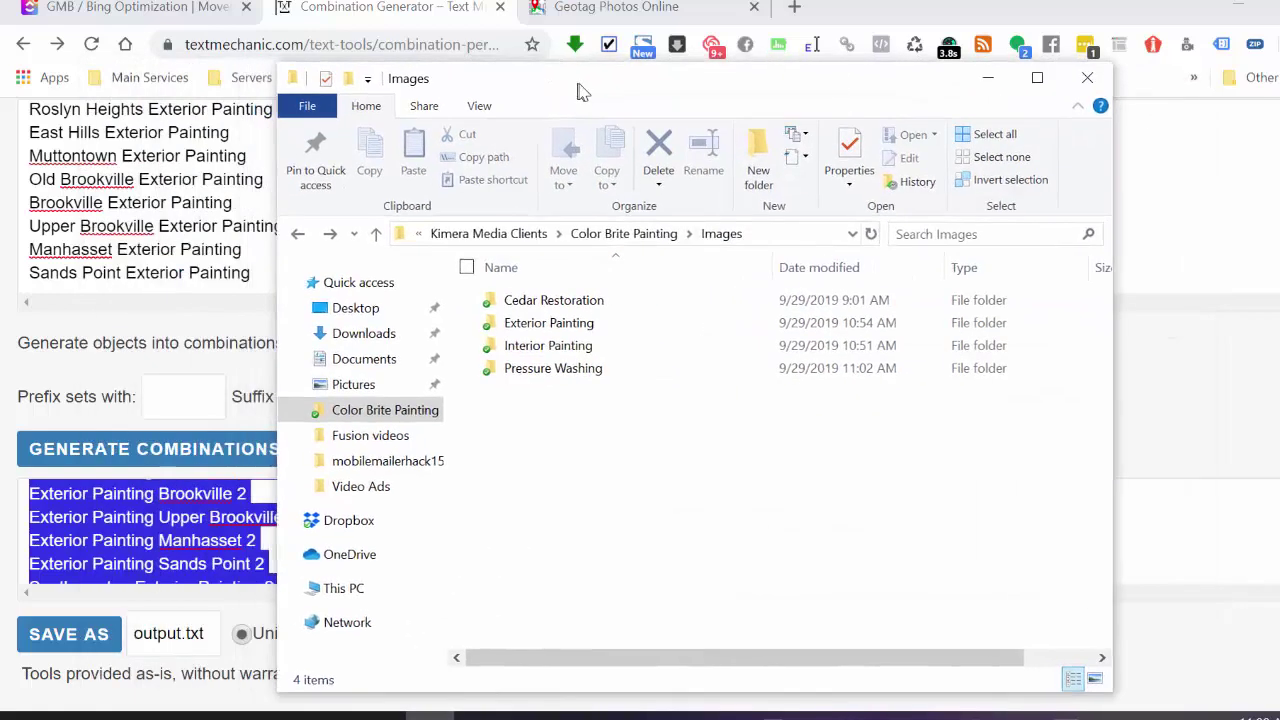
pyautogui.doubleClick(553, 305)
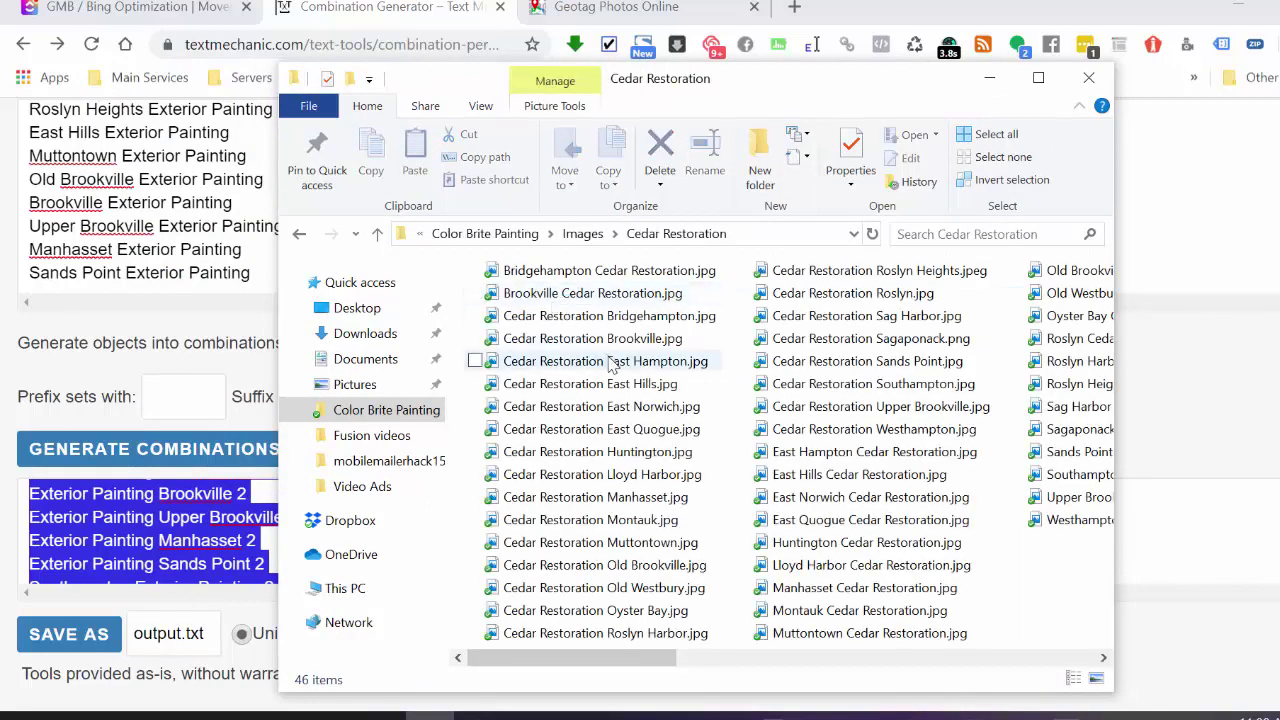
pyautogui.click(298, 234)
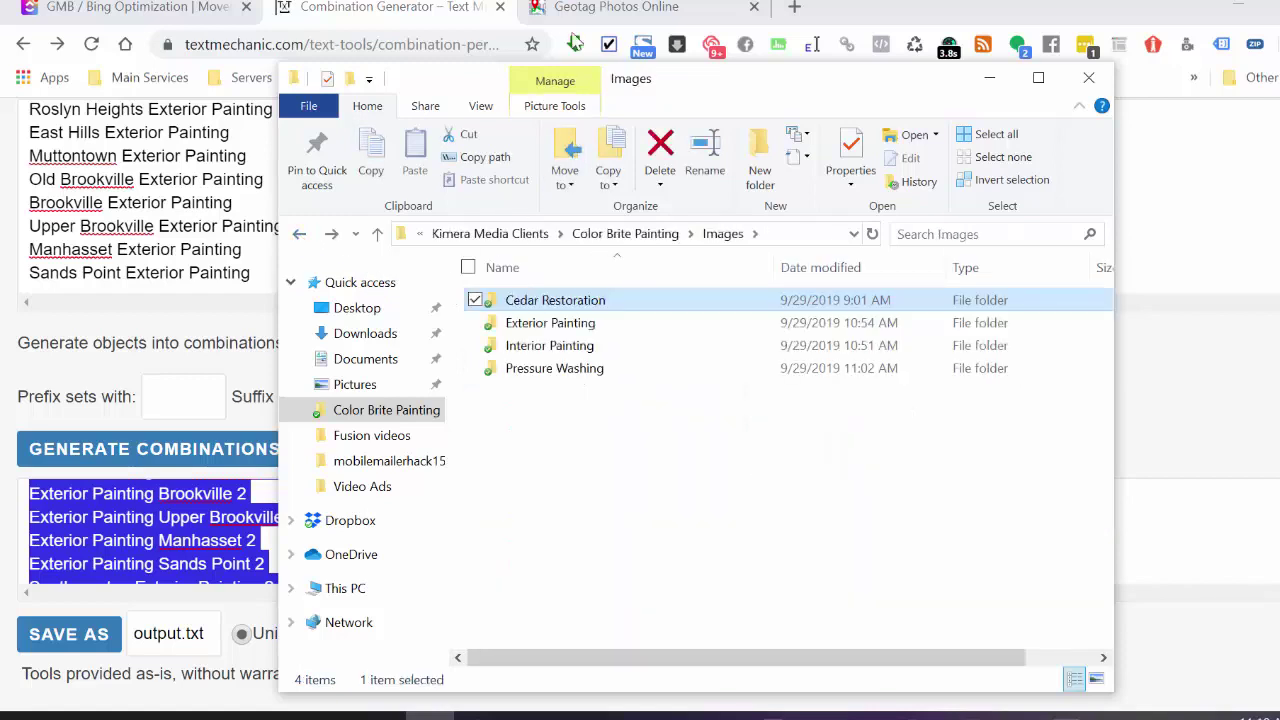
# - Close the Combination Generator page in the browser and switch to GeoSetter
pyautogui.click(405, 16)
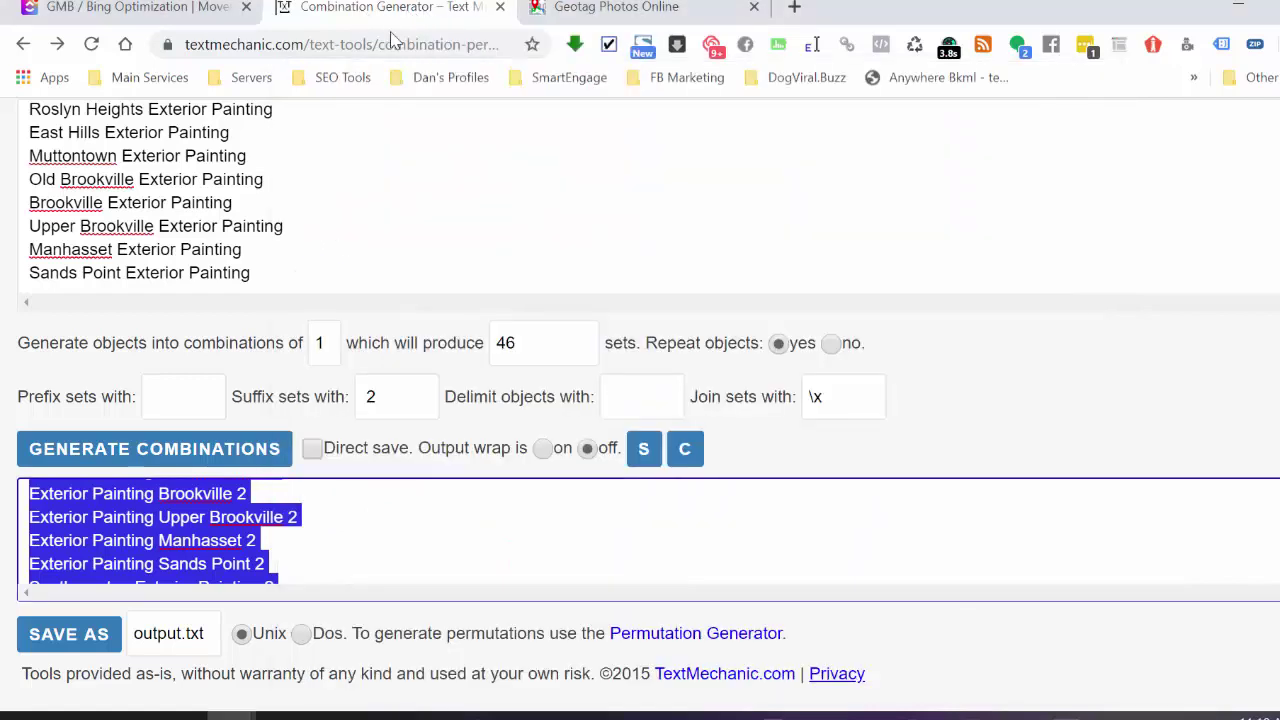
pyautogui.click(500, 8)
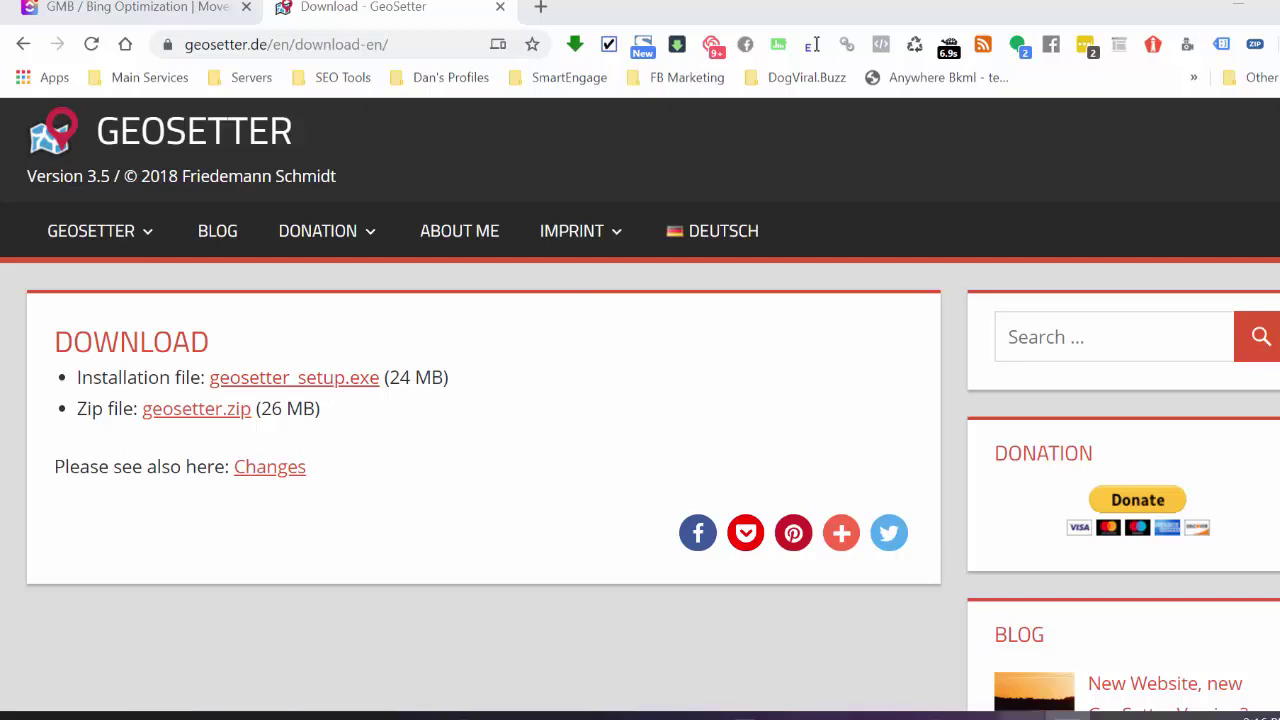
pyautogui.click(1030, 715)
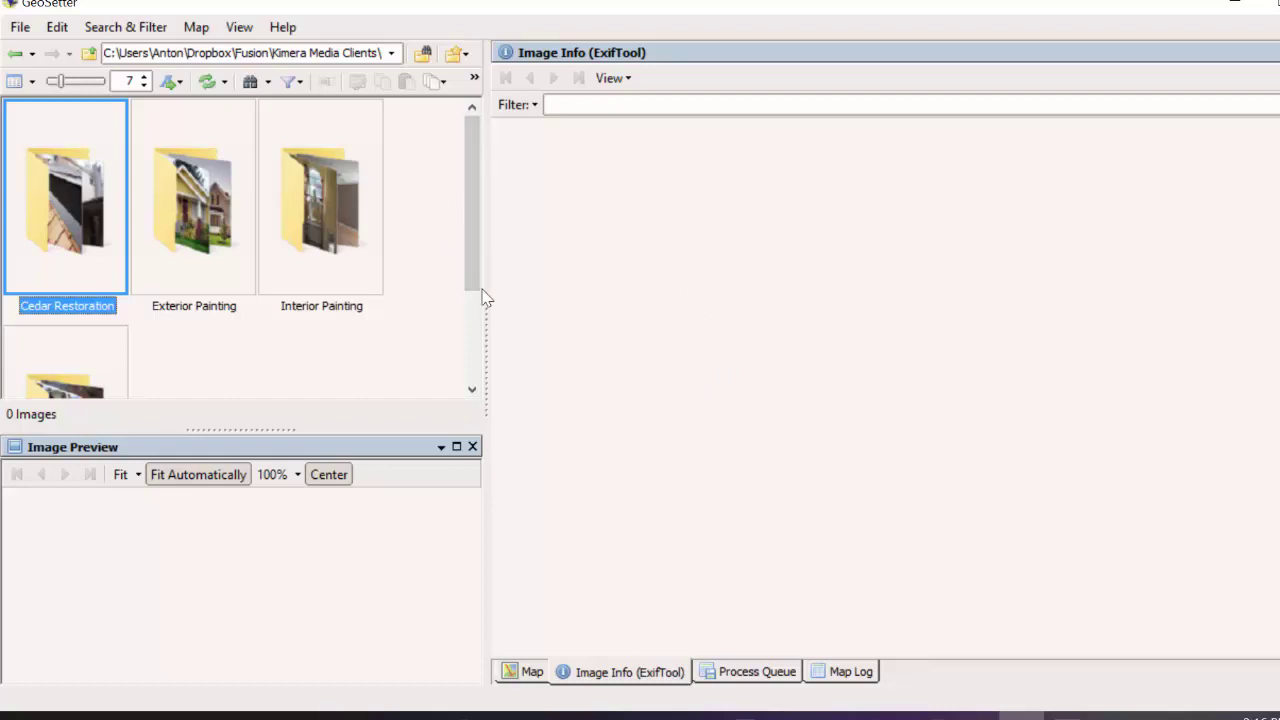
# - Open GeoSetter's settings and review the file options for JPEG files
pyautogui.click(20, 28)
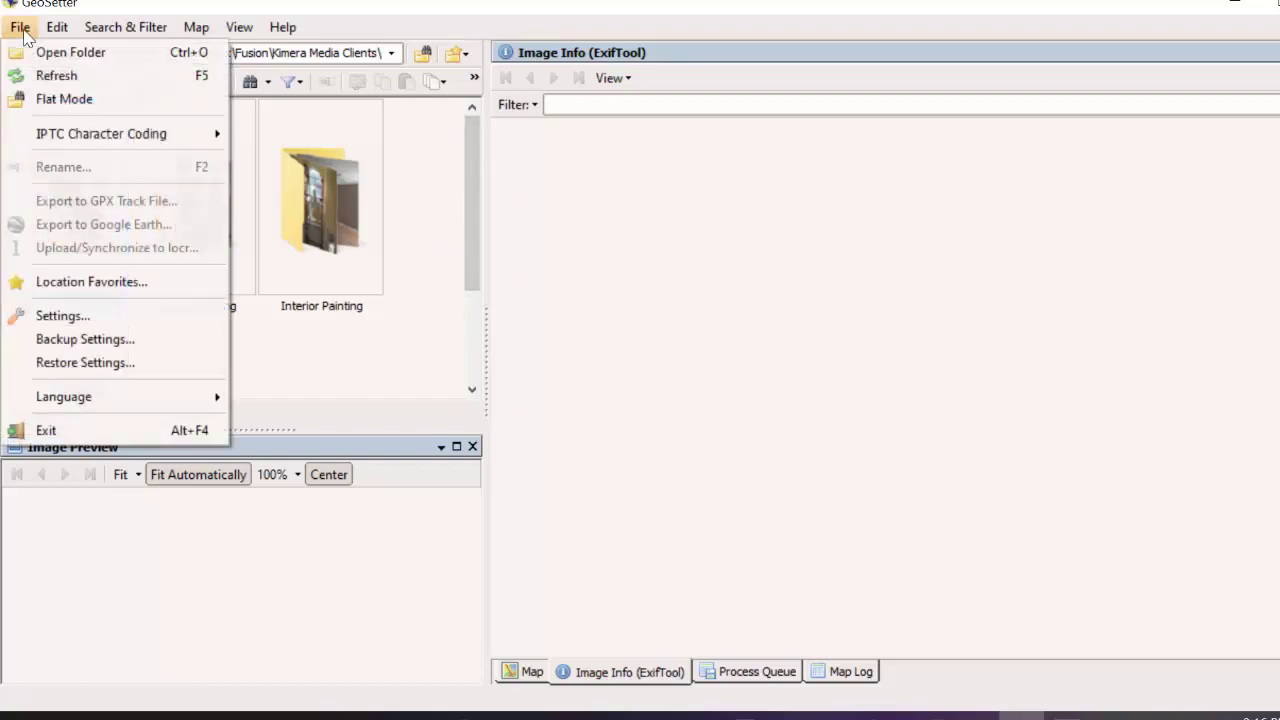
pyautogui.click(62, 316)
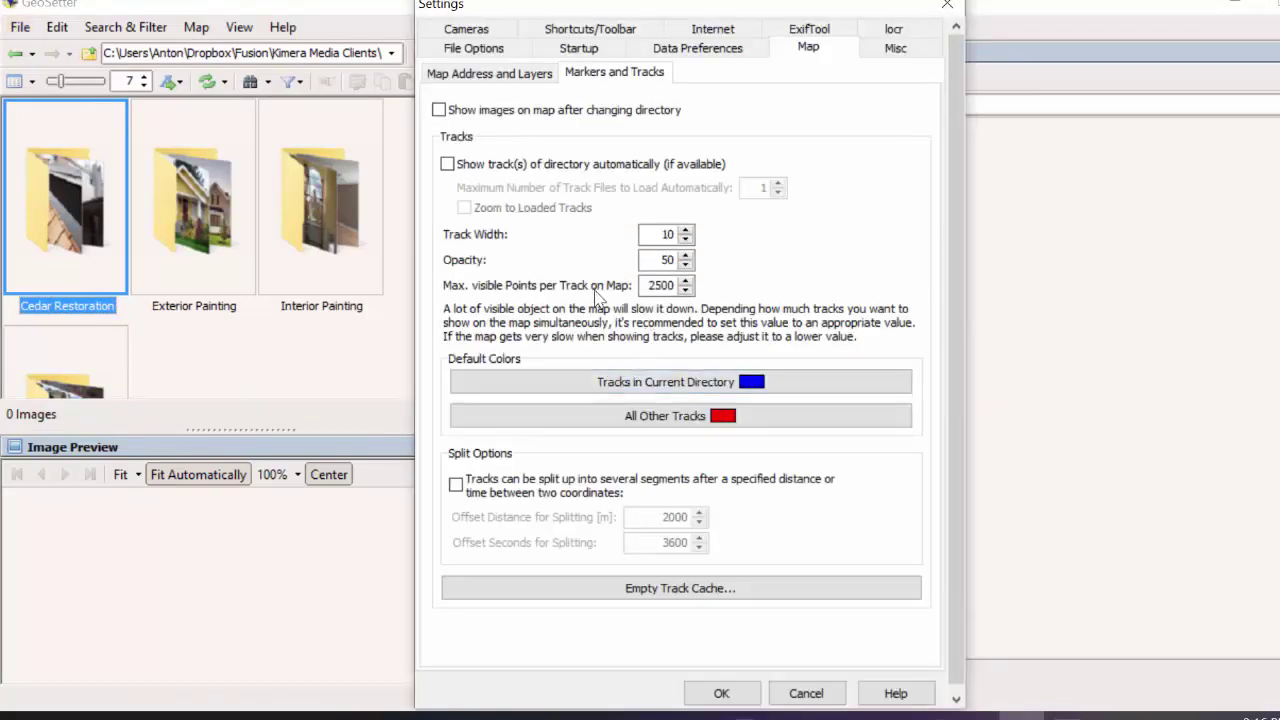
pyautogui.click(496, 50)
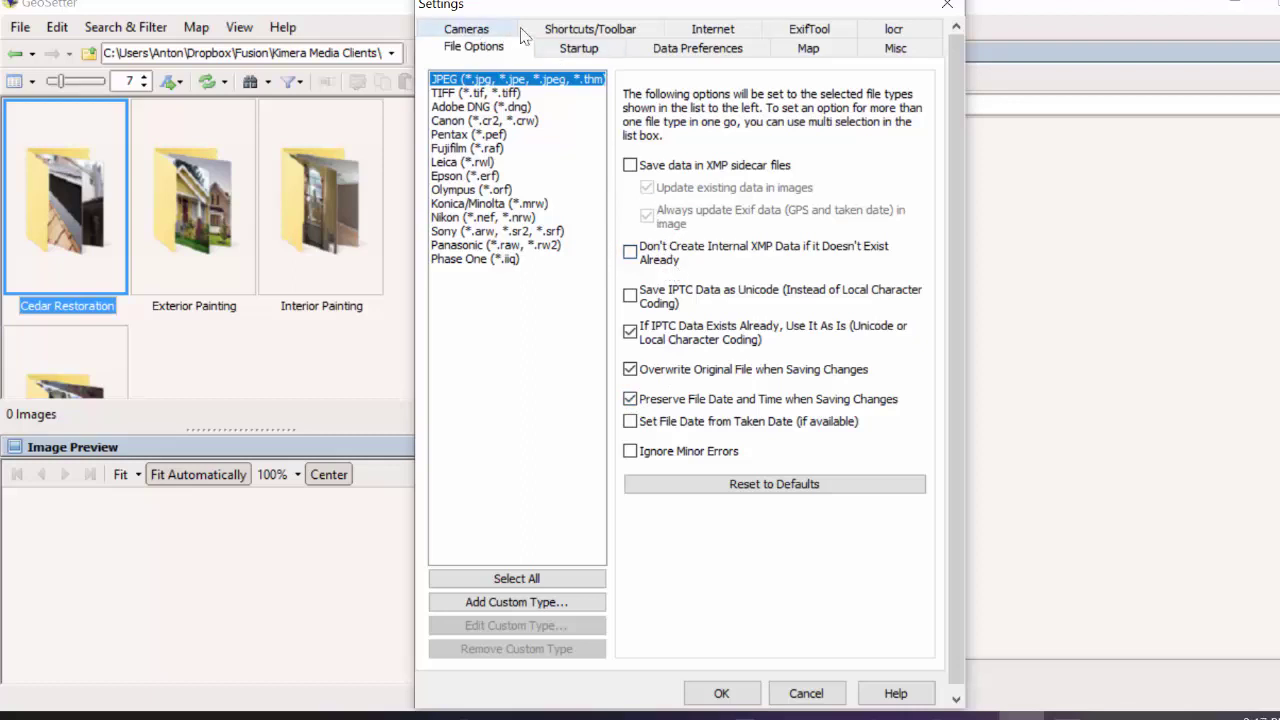
# - Review the camera crop factors, the ExifTool commands and the locr upload options, and accept the settings
pyautogui.click(472, 33)
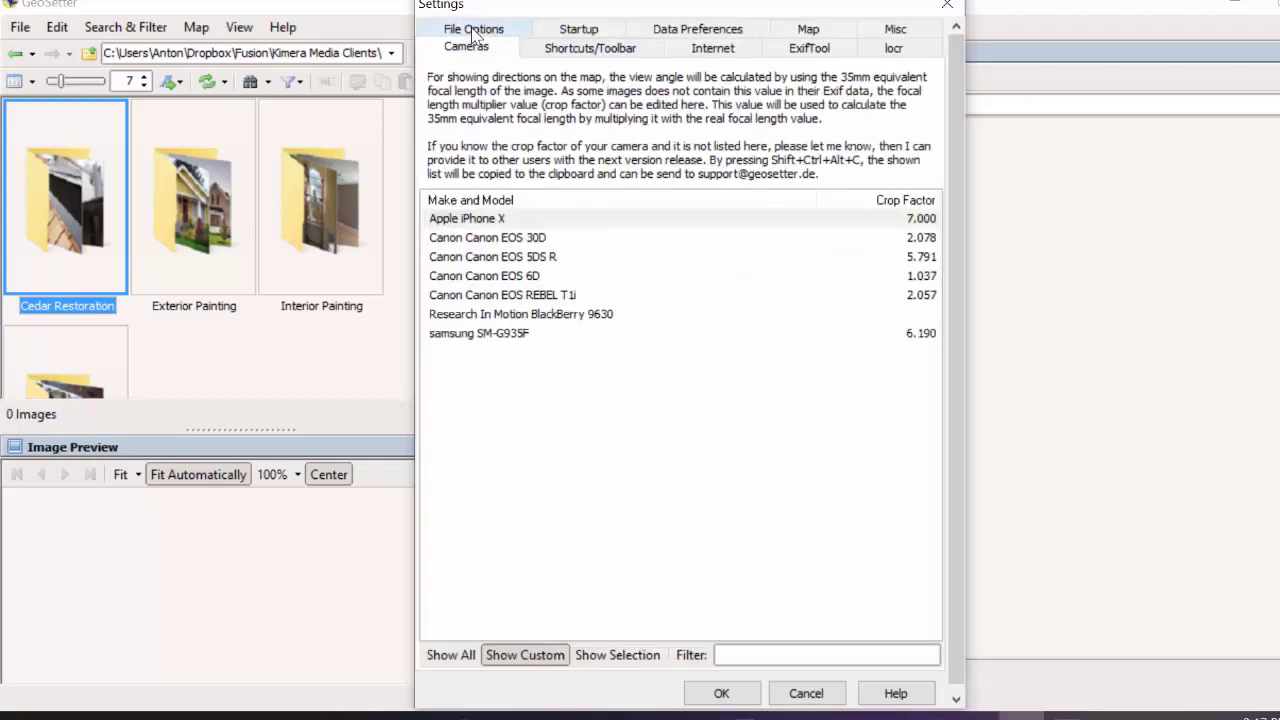
pyautogui.click(505, 219)
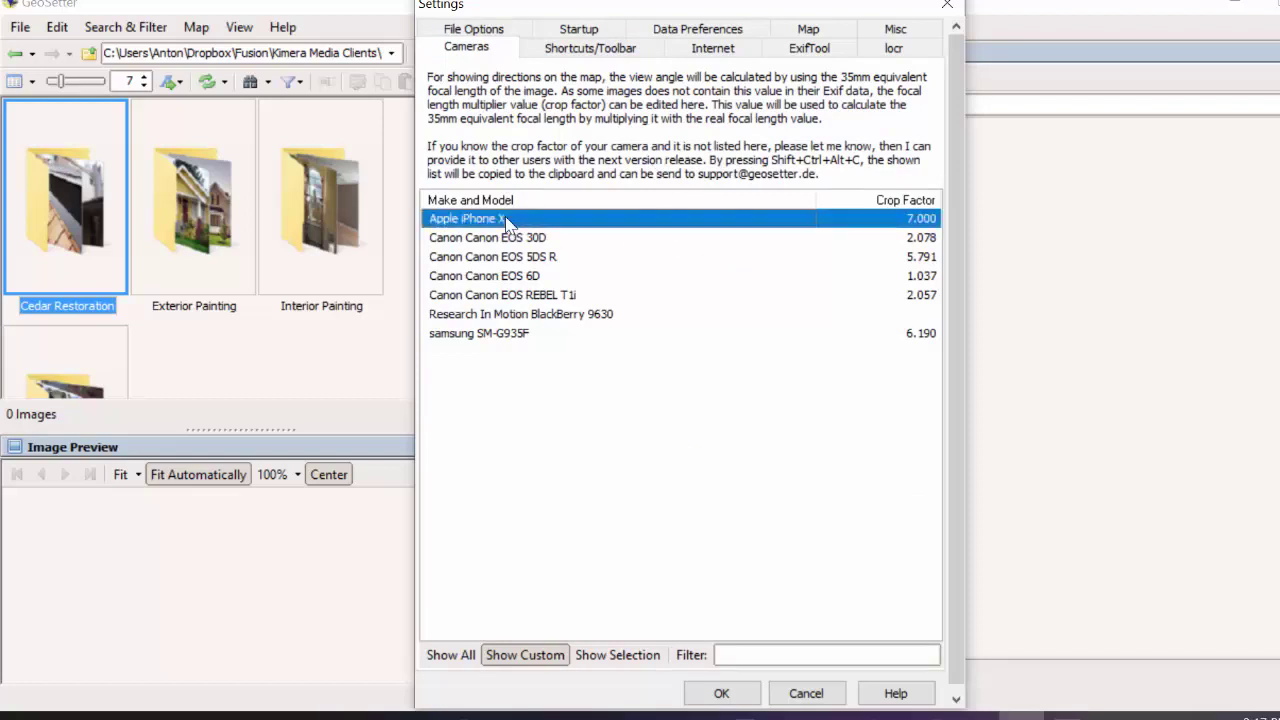
pyautogui.click(510, 258)
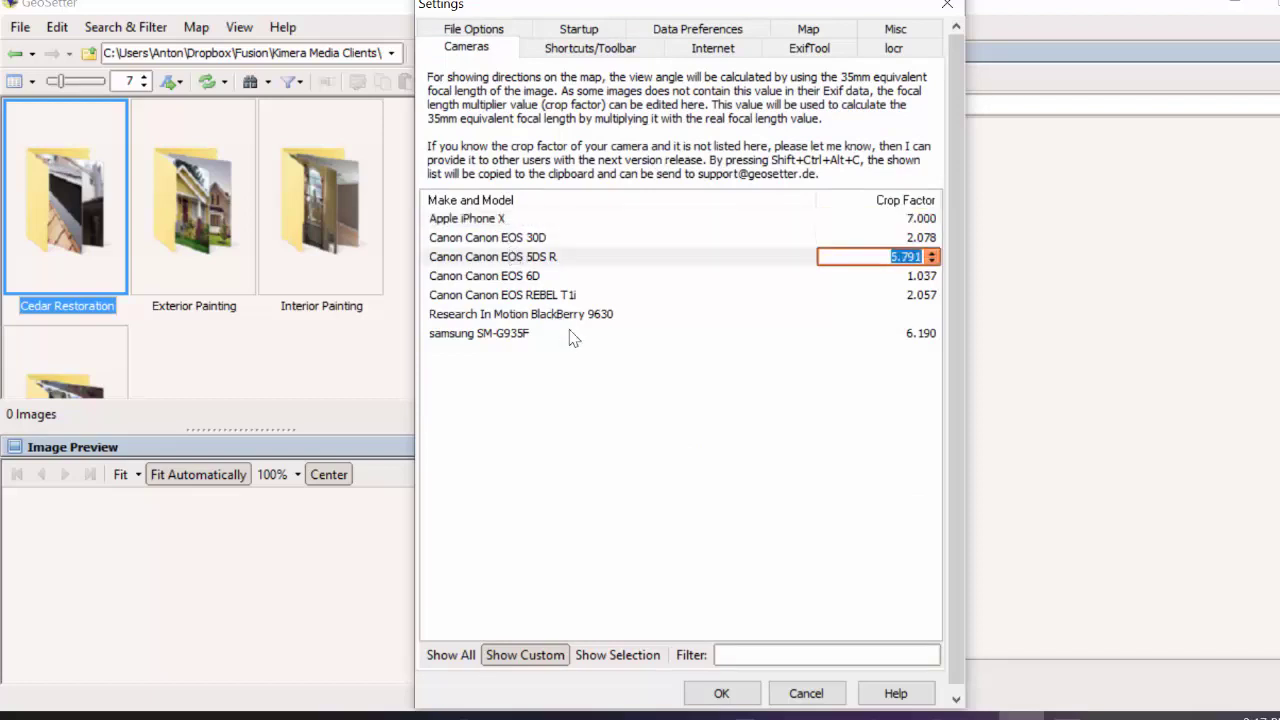
pyautogui.click(628, 410)
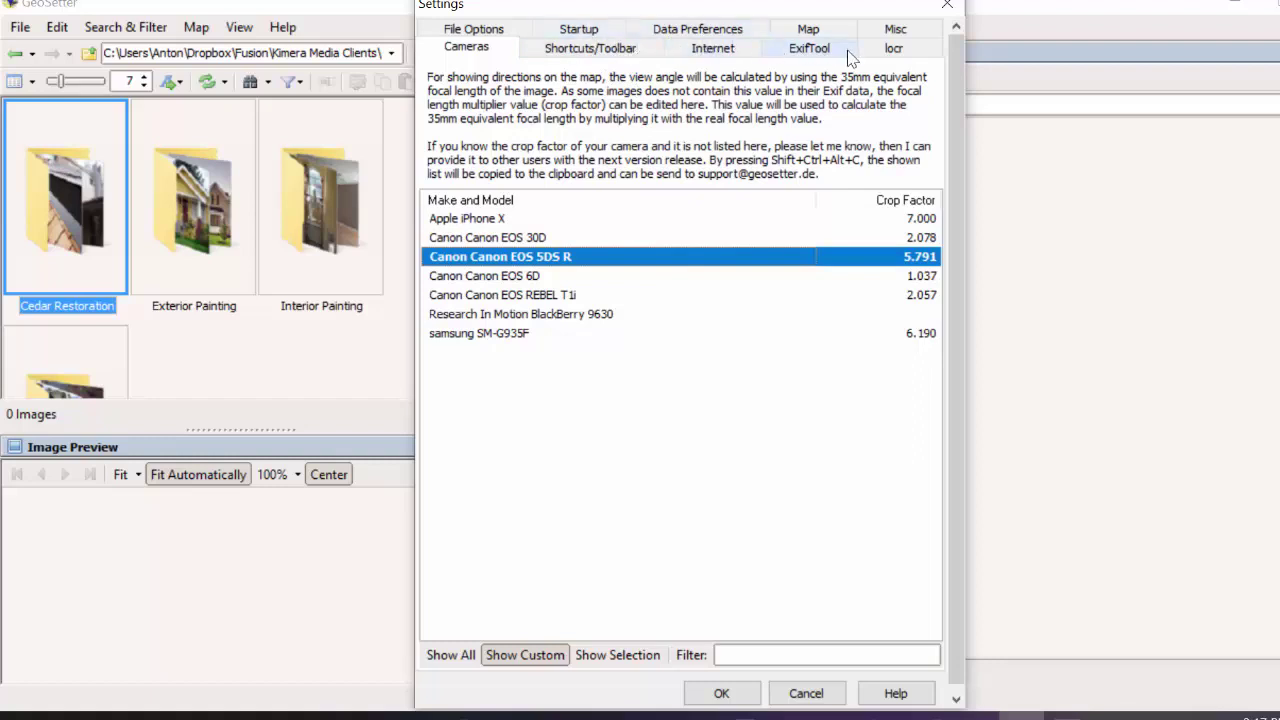
pyautogui.click(813, 48)
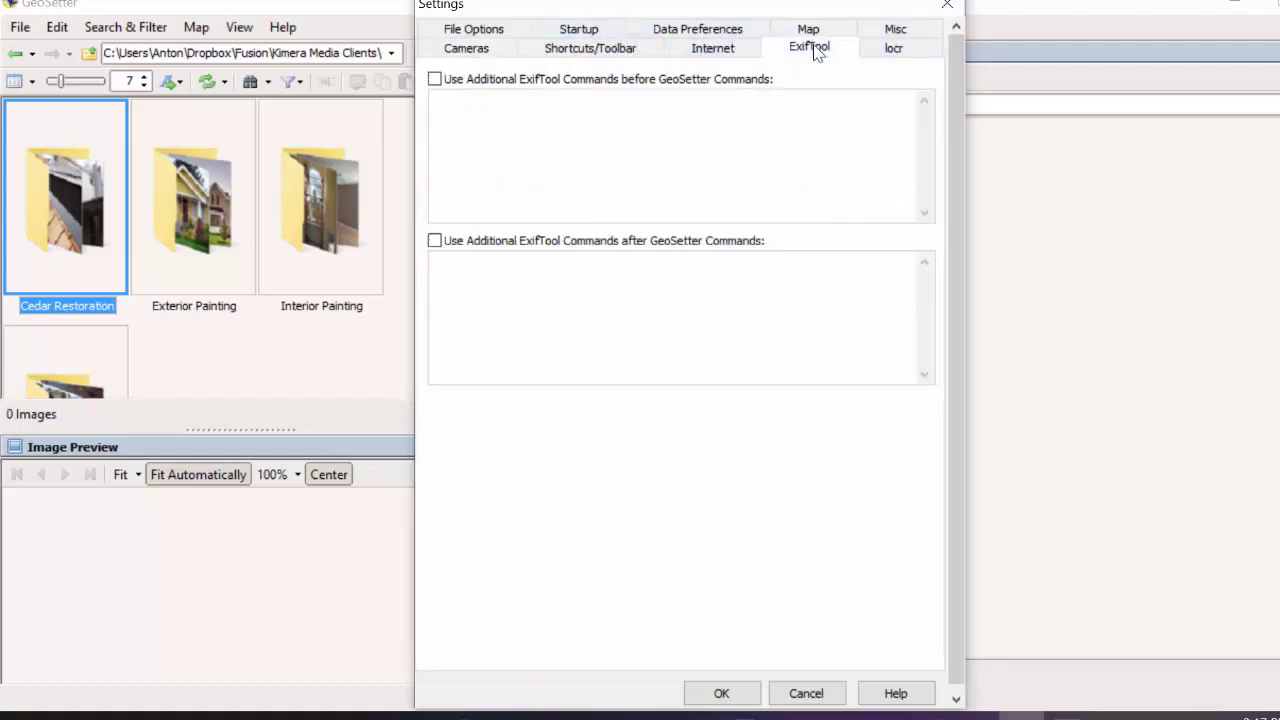
pyautogui.click(885, 50)
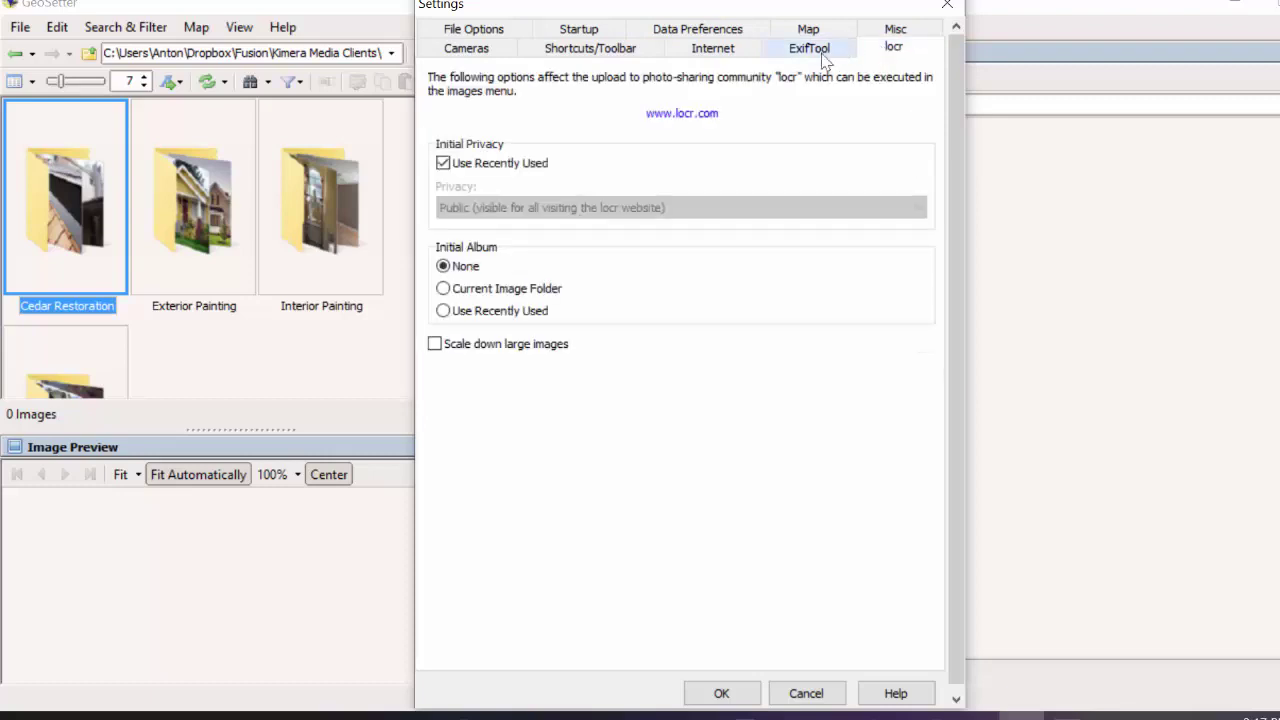
pyautogui.click(721, 690)
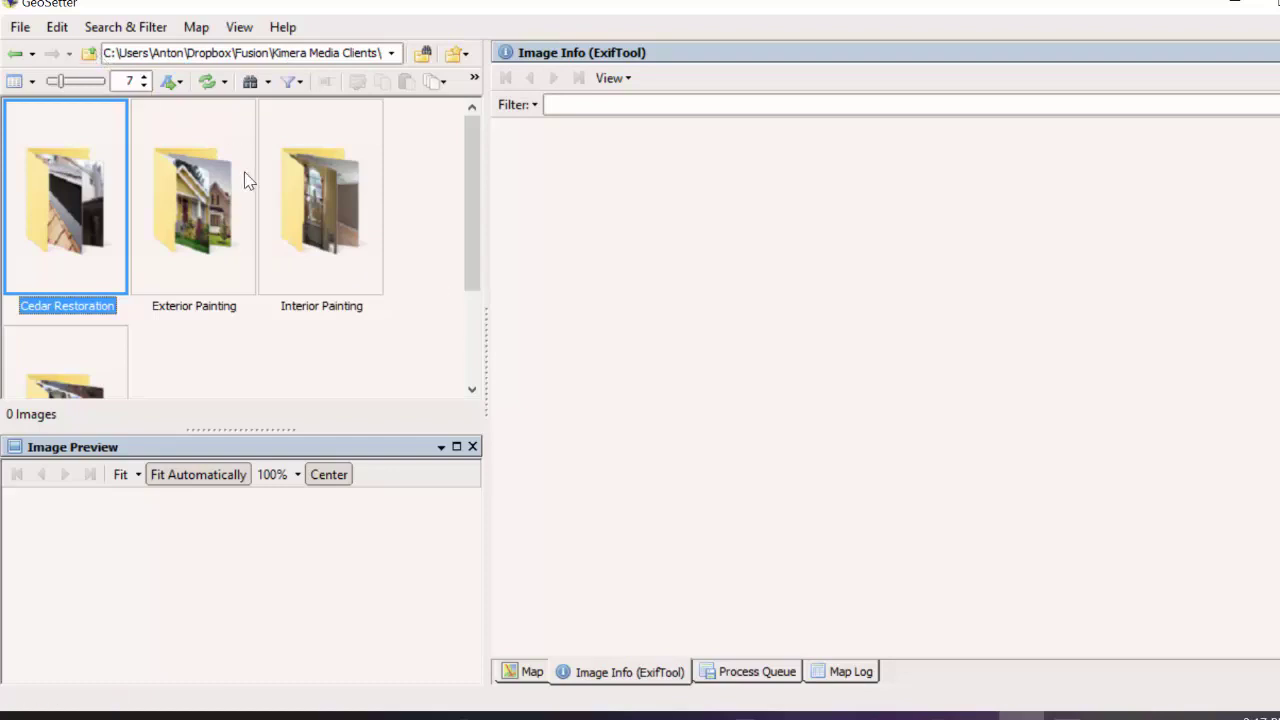
# - Look over the service folders, go up to the directory containing Images, and activate Flat Mode to load all subfolder images
pyautogui.scroll(-1, 476, 224)
pyautogui.scroll(1, 476, 224)
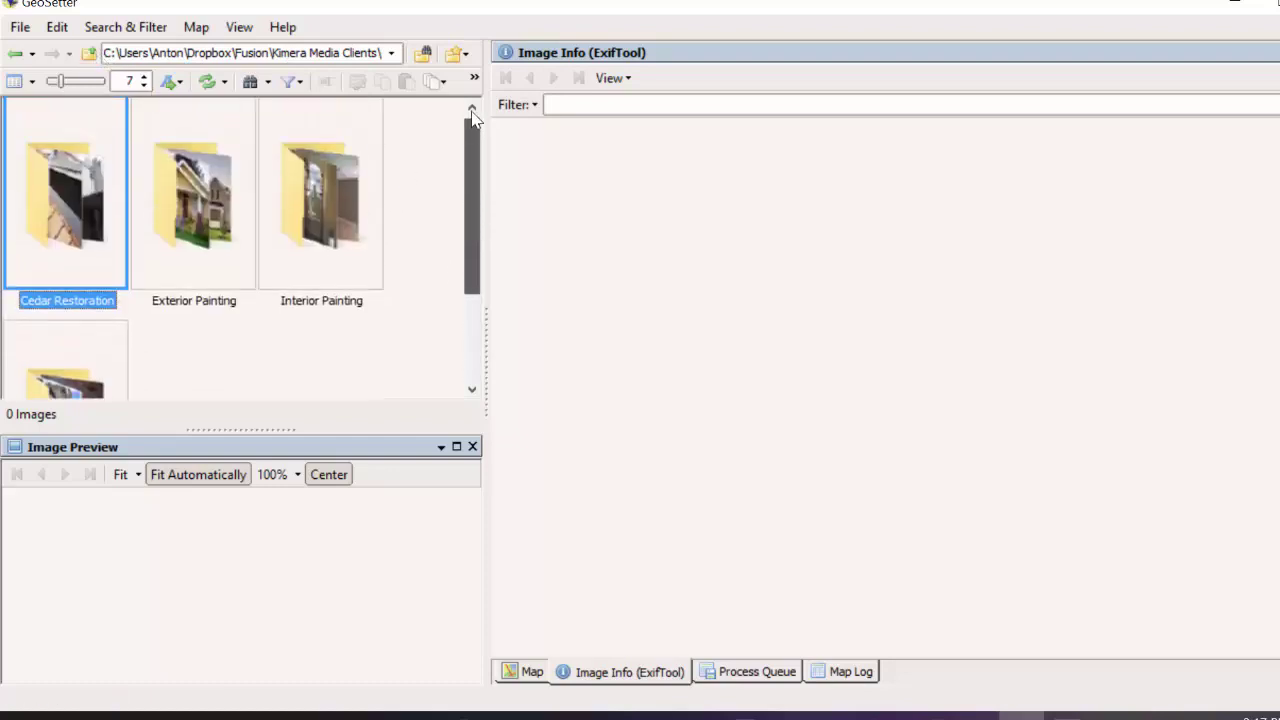
pyautogui.click(96, 58)
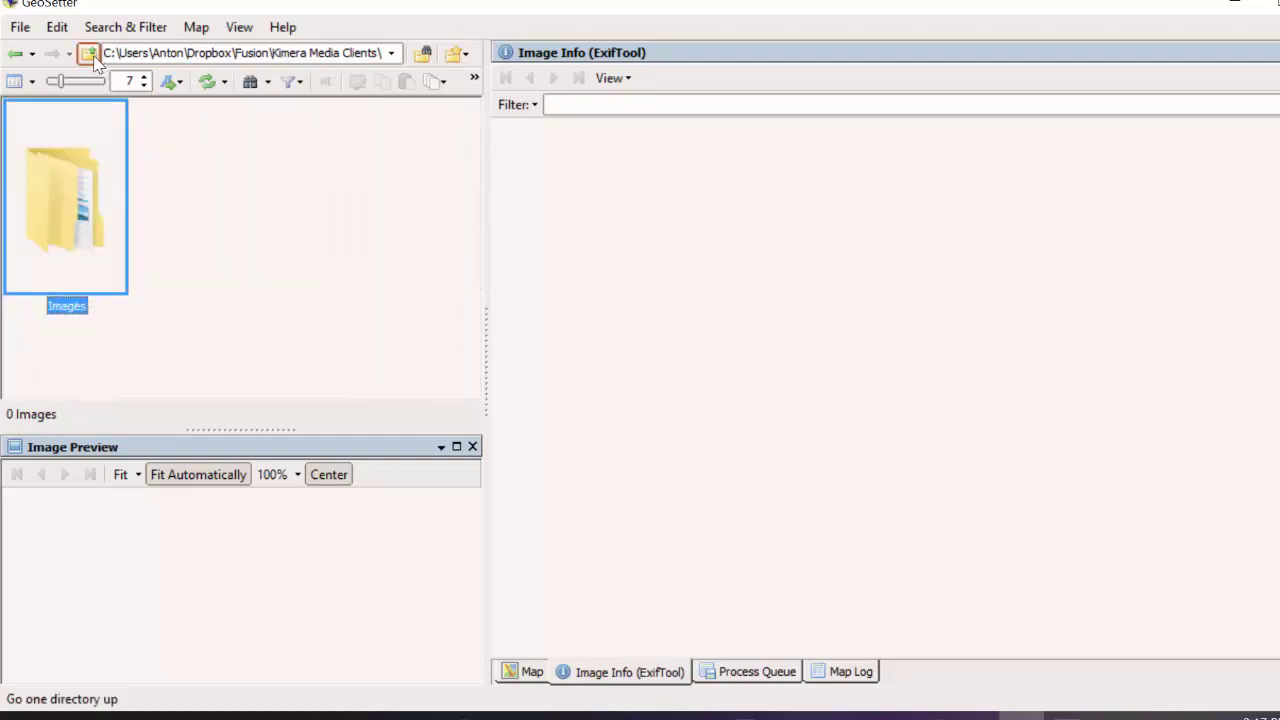
pyautogui.doubleClick(60, 198)
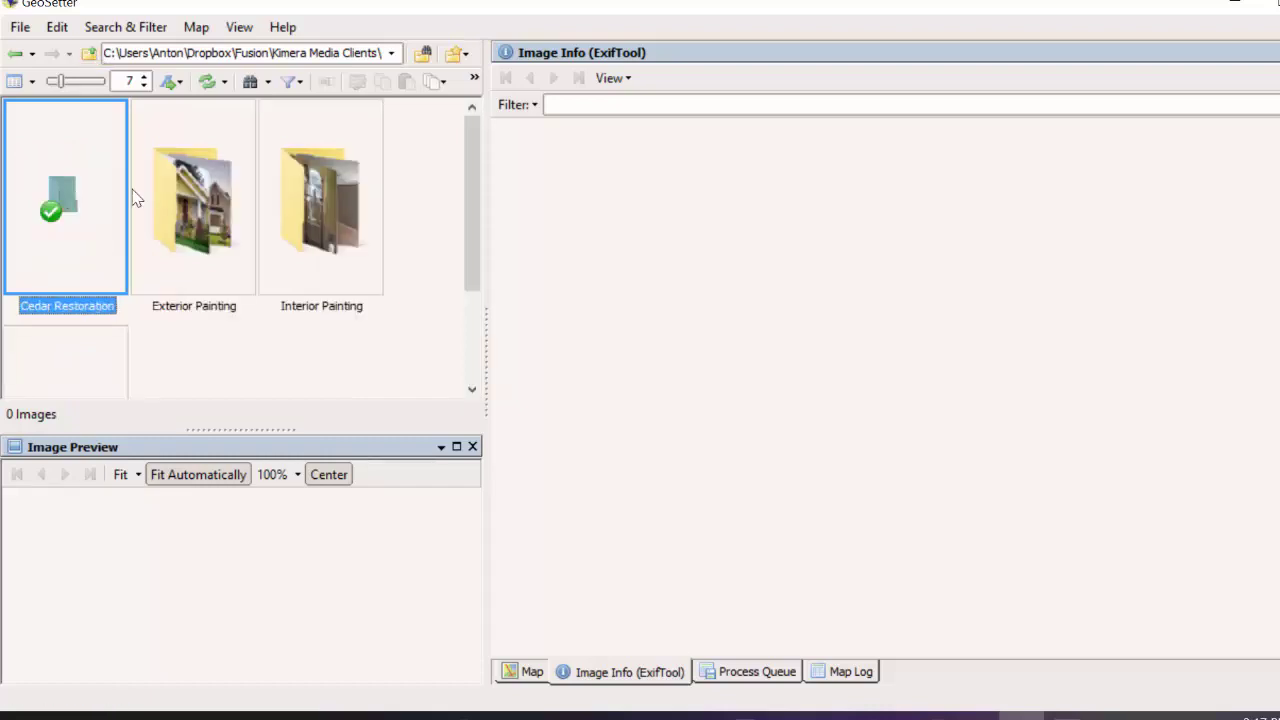
pyautogui.scroll(-2, 206, 334)
pyautogui.scroll(2, 195, 300)
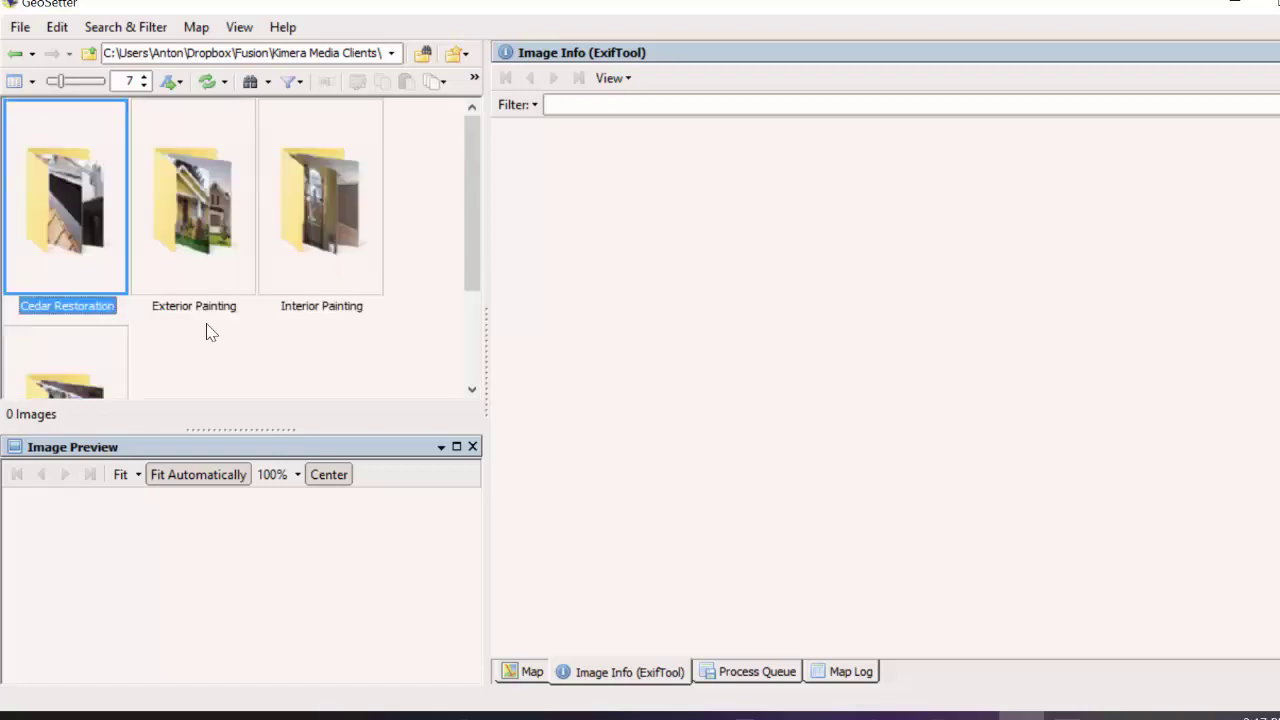
pyautogui.click(96, 58)
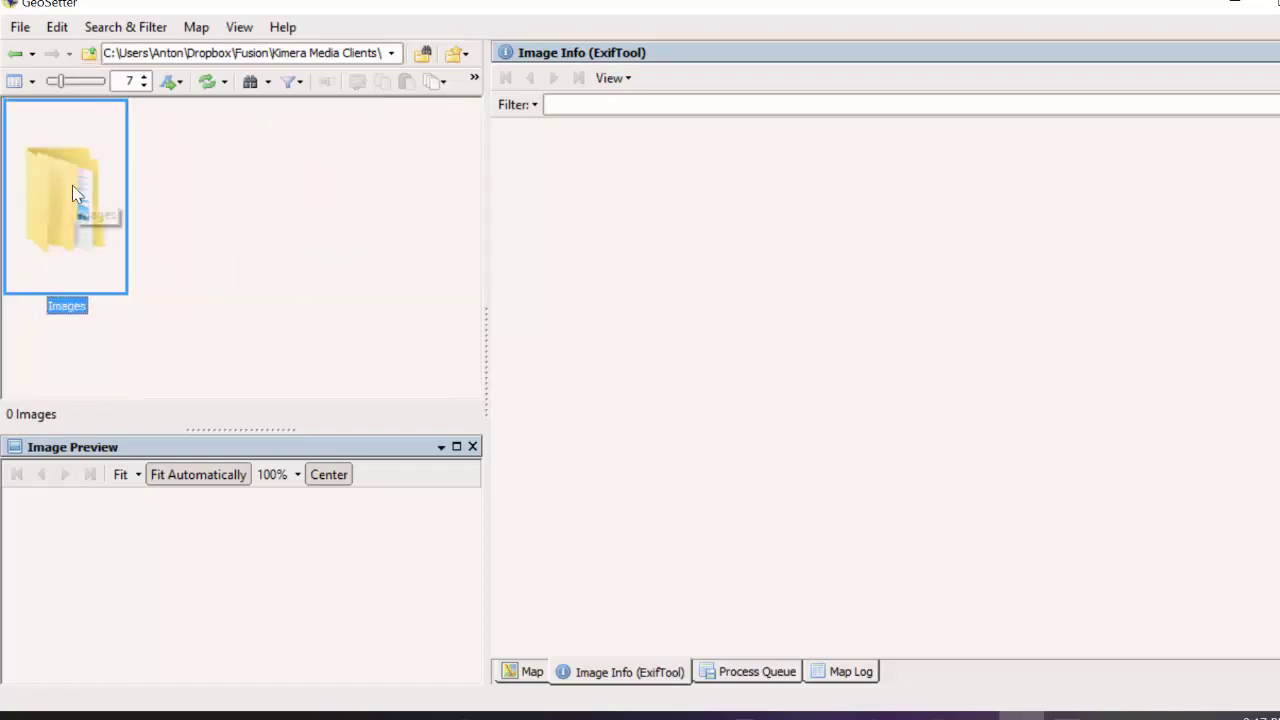
pyautogui.click(422, 56)
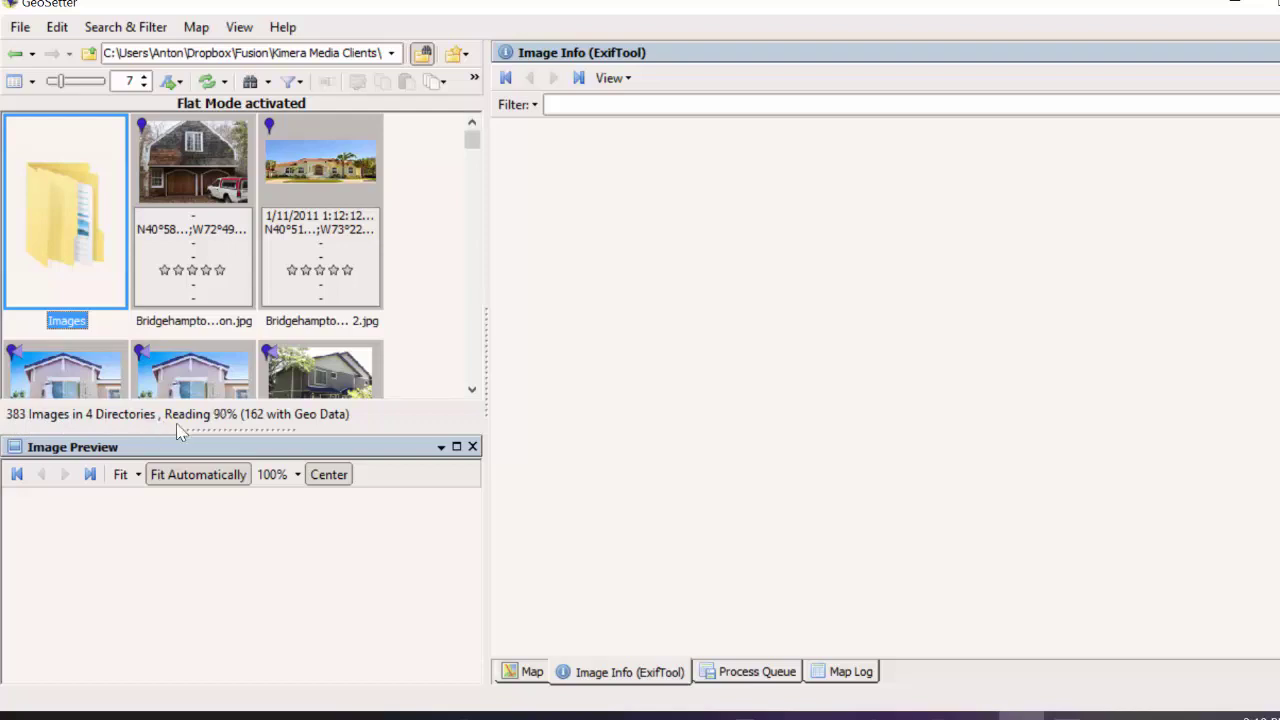
# - Select all the loaded images and give them a rating of 5
pyautogui.click(420, 187)
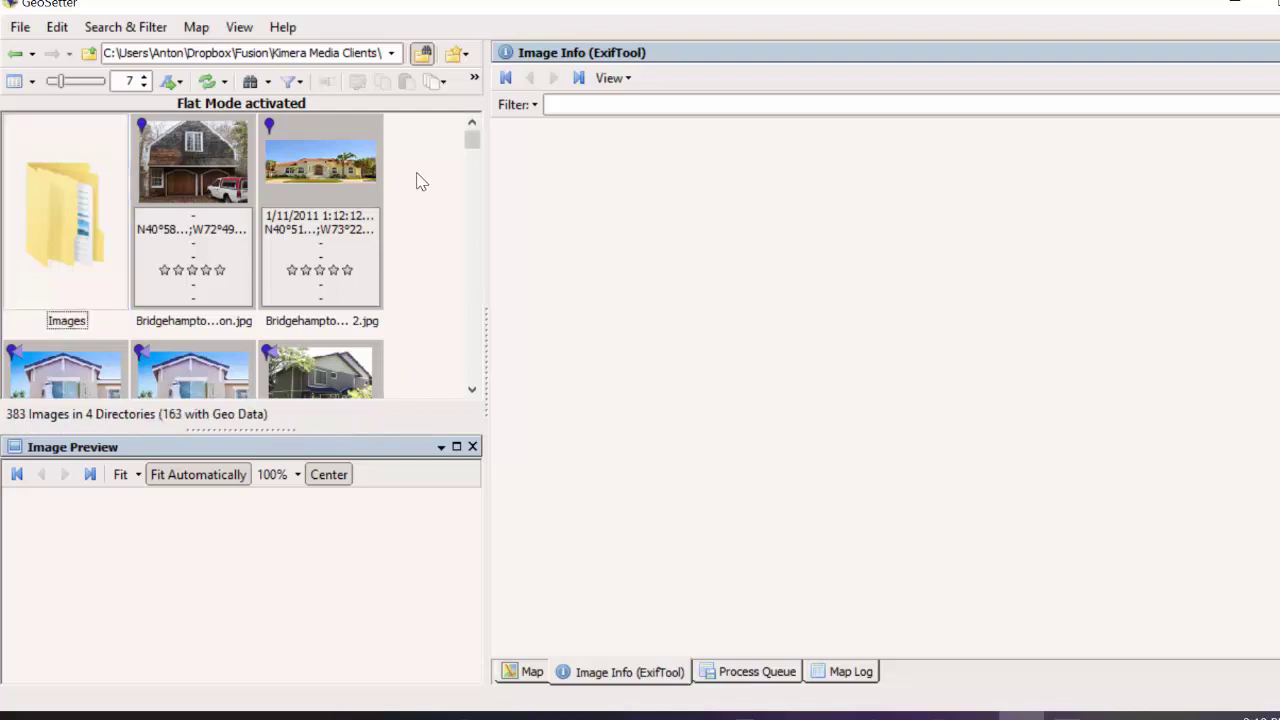
pyautogui.rightClick(421, 174)
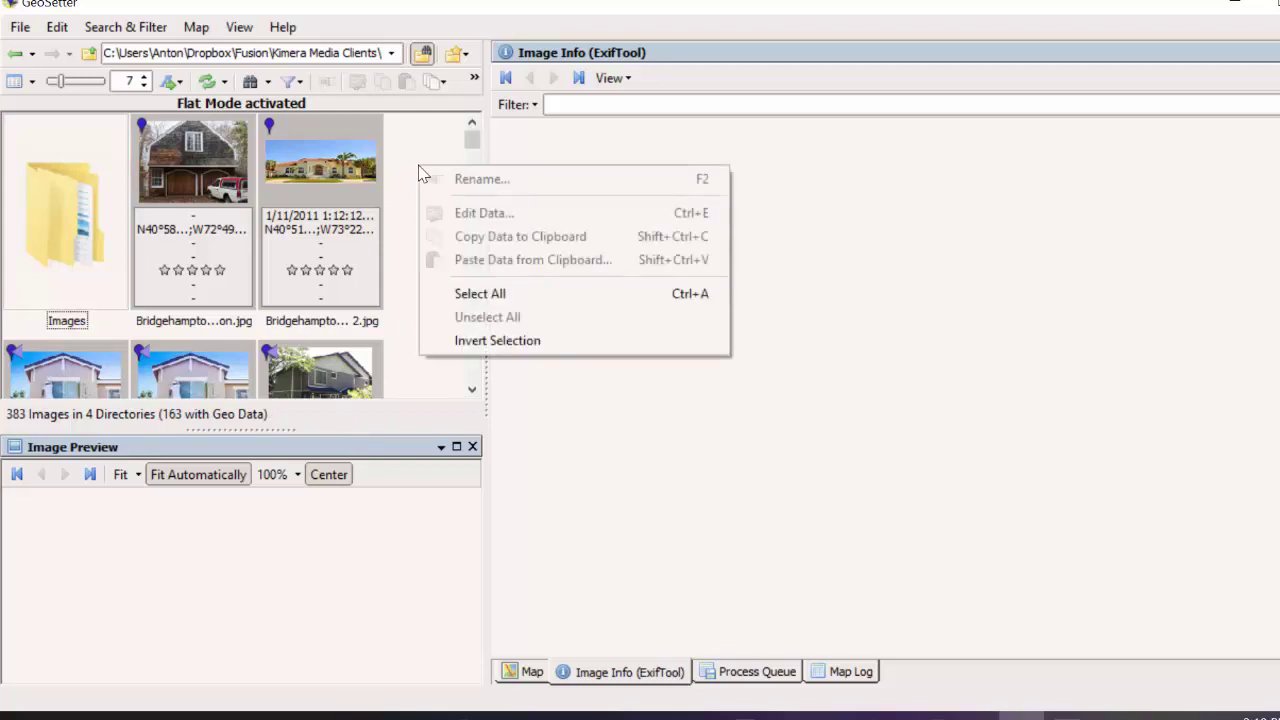
pyautogui.click(466, 294)
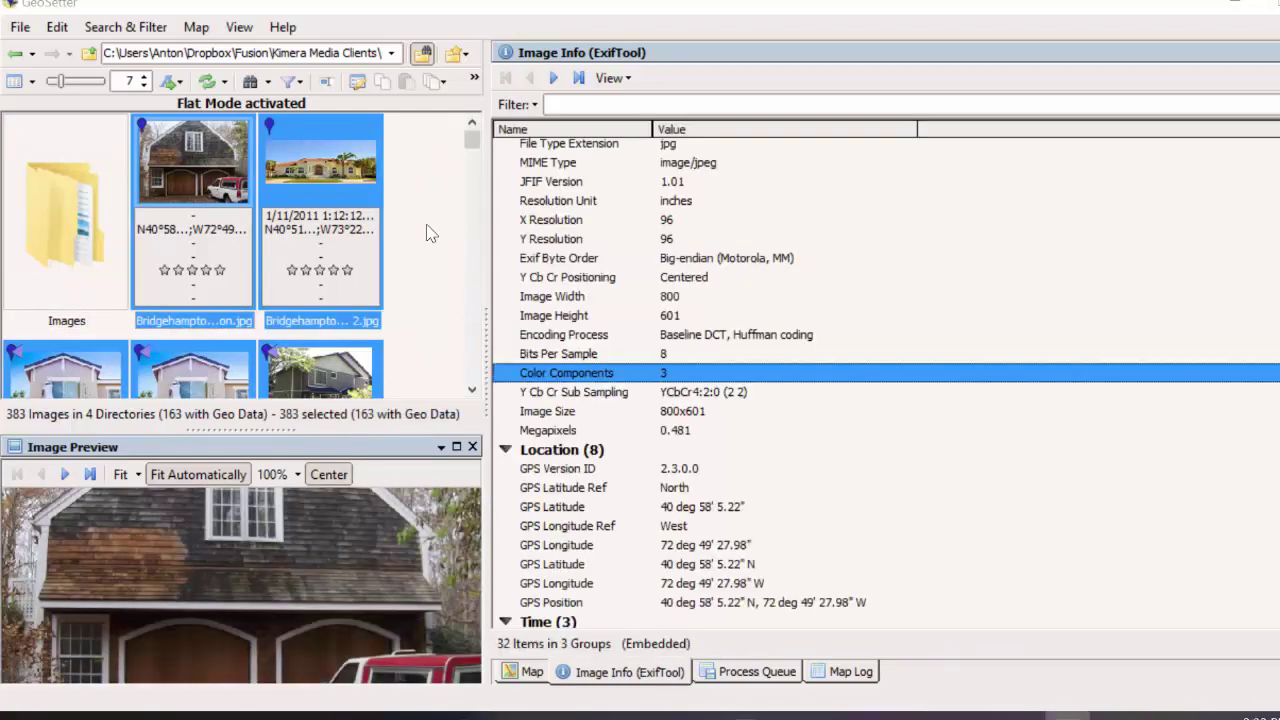
pyautogui.click(57, 27)
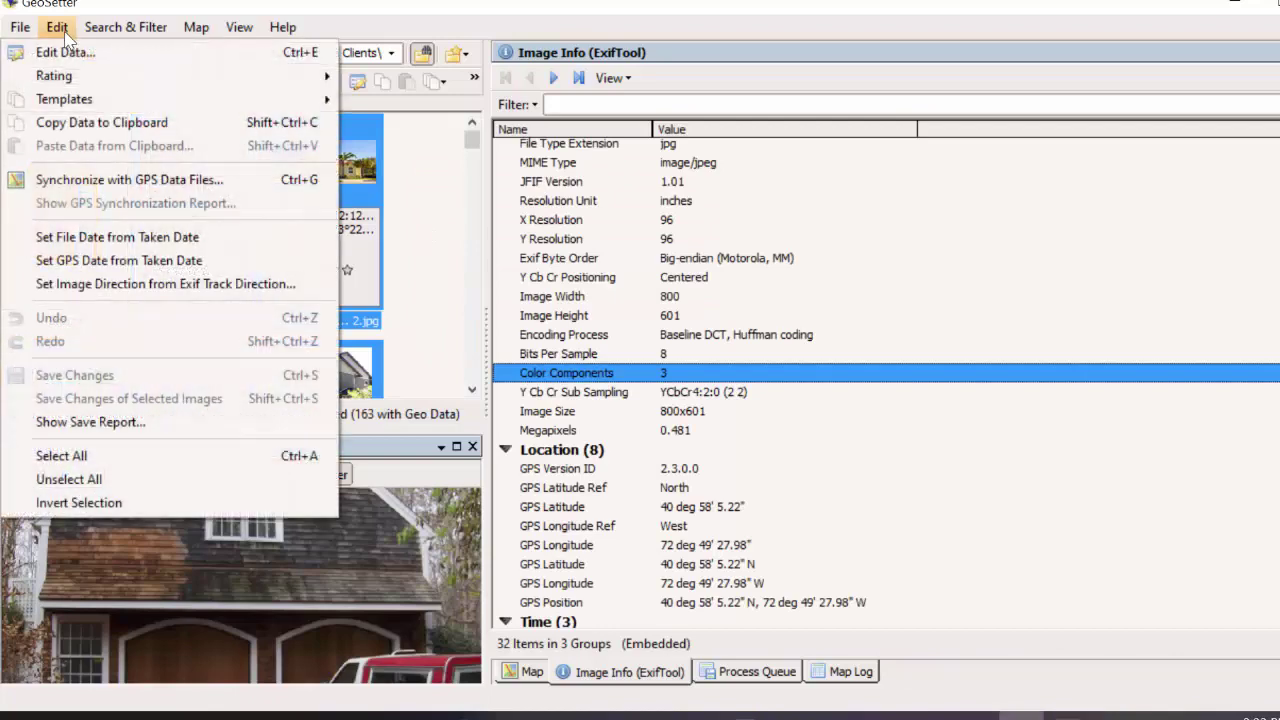
pyautogui.moveTo(72, 78)
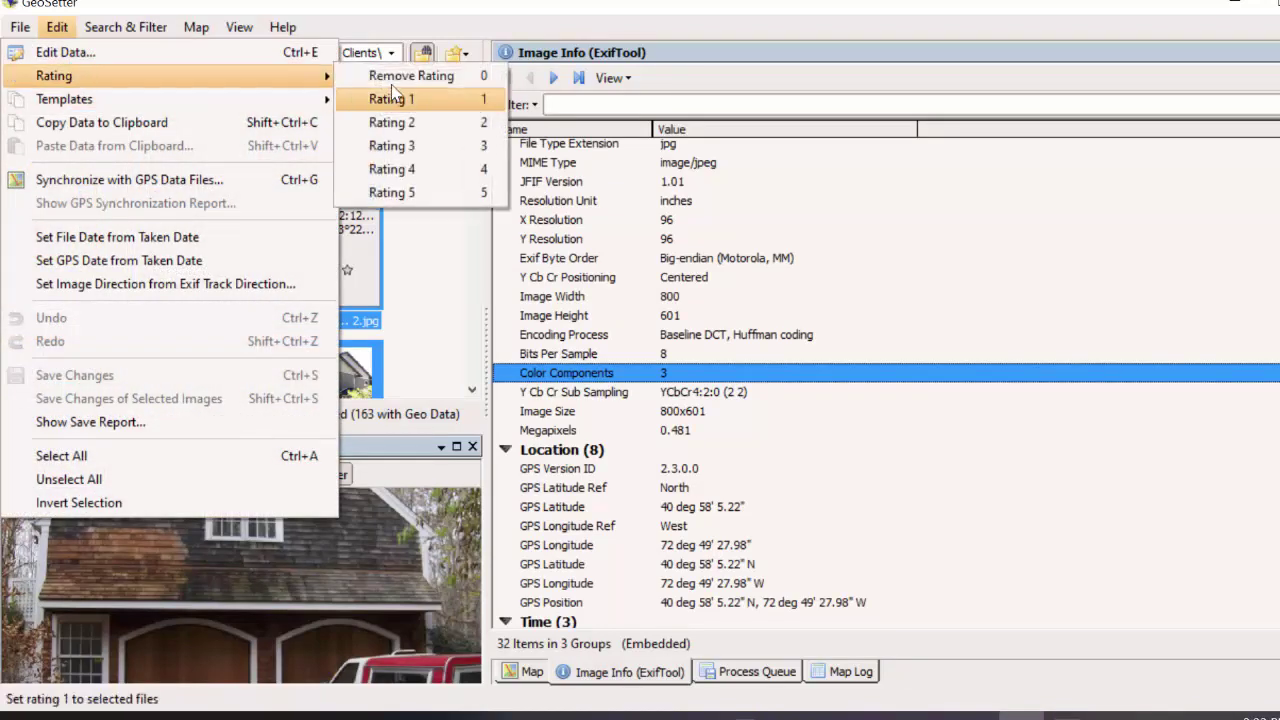
pyautogui.click(422, 204)
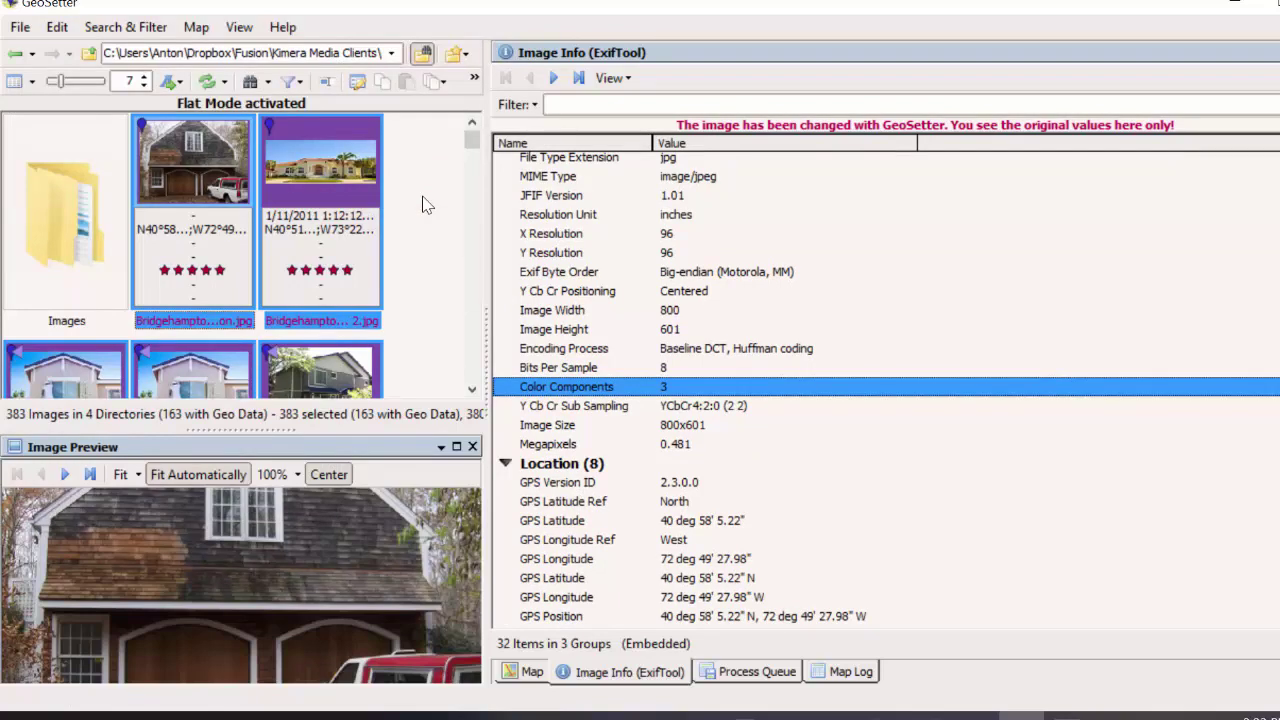
# - Open the selected images for data editing and show the custom view of the metadata fields
pyautogui.click(57, 27)
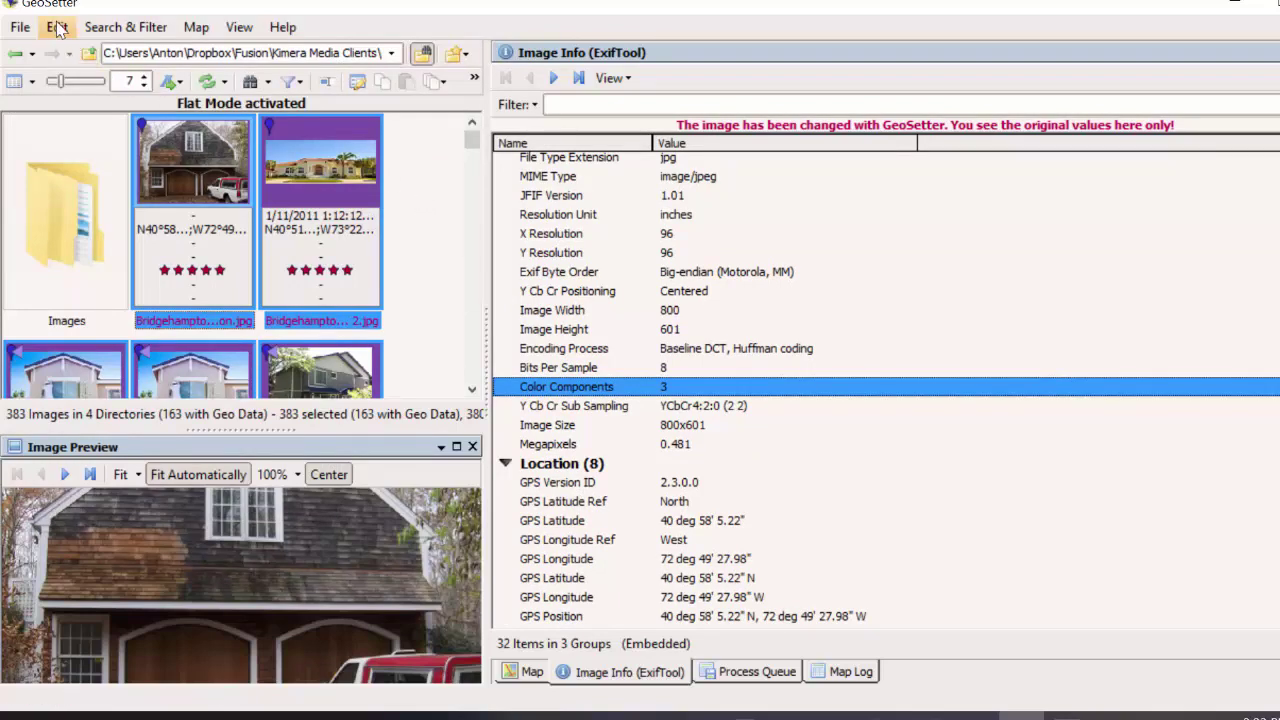
pyautogui.click(65, 55)
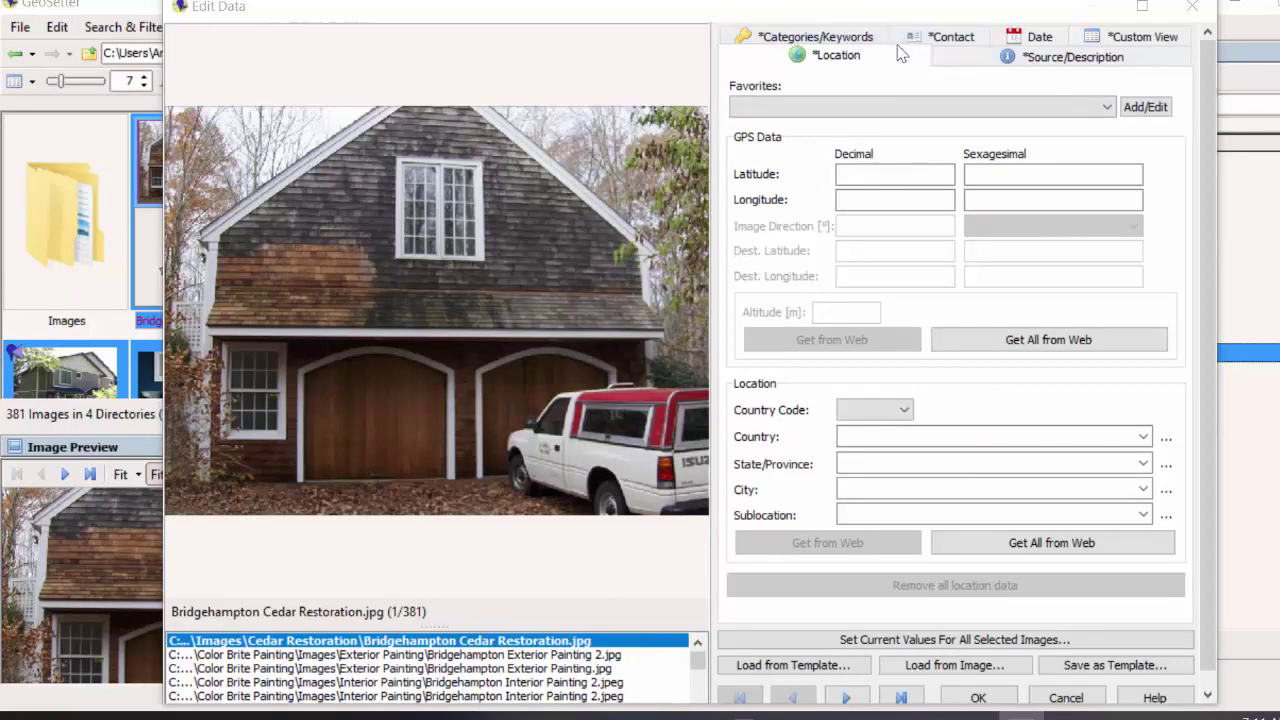
pyautogui.click(1133, 40)
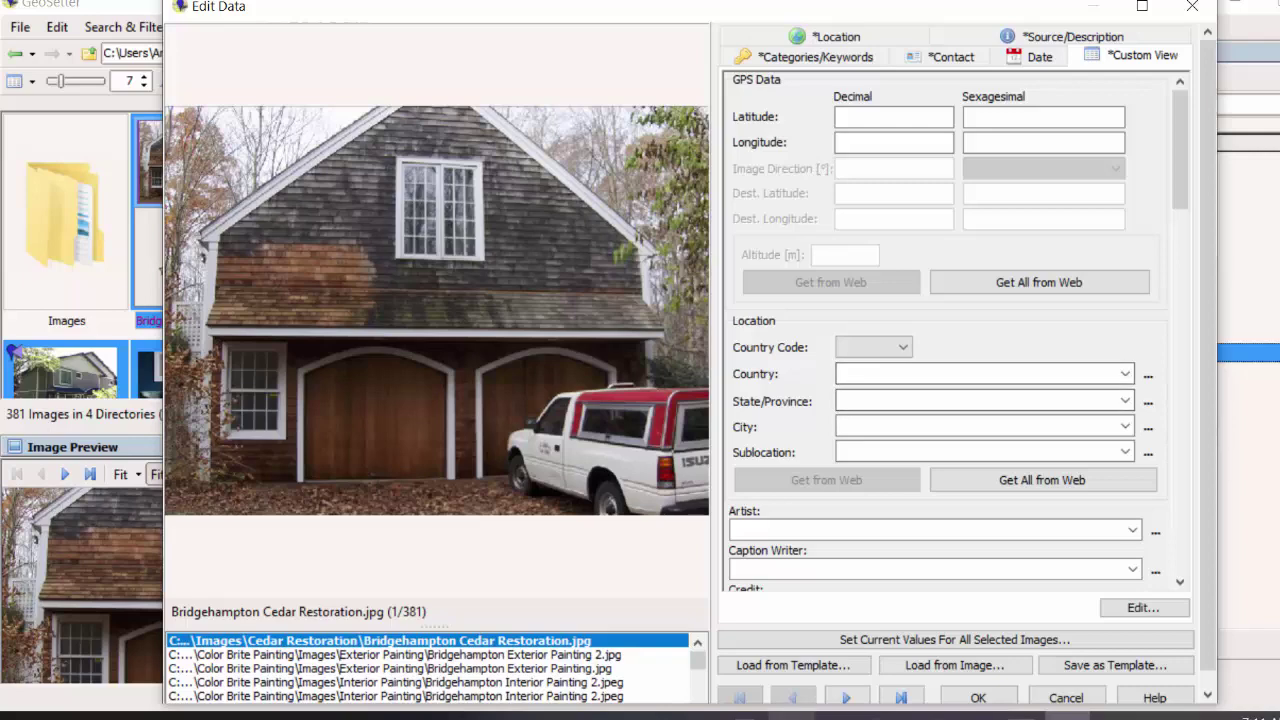
# - Copy the latitude from the Color Brite Painting NAP Schema Code file in Notepad and set the decimal latitude to 40.862472 in GeoSetter
pyautogui.moveTo(791, 714)
pyautogui.click(794, 686)
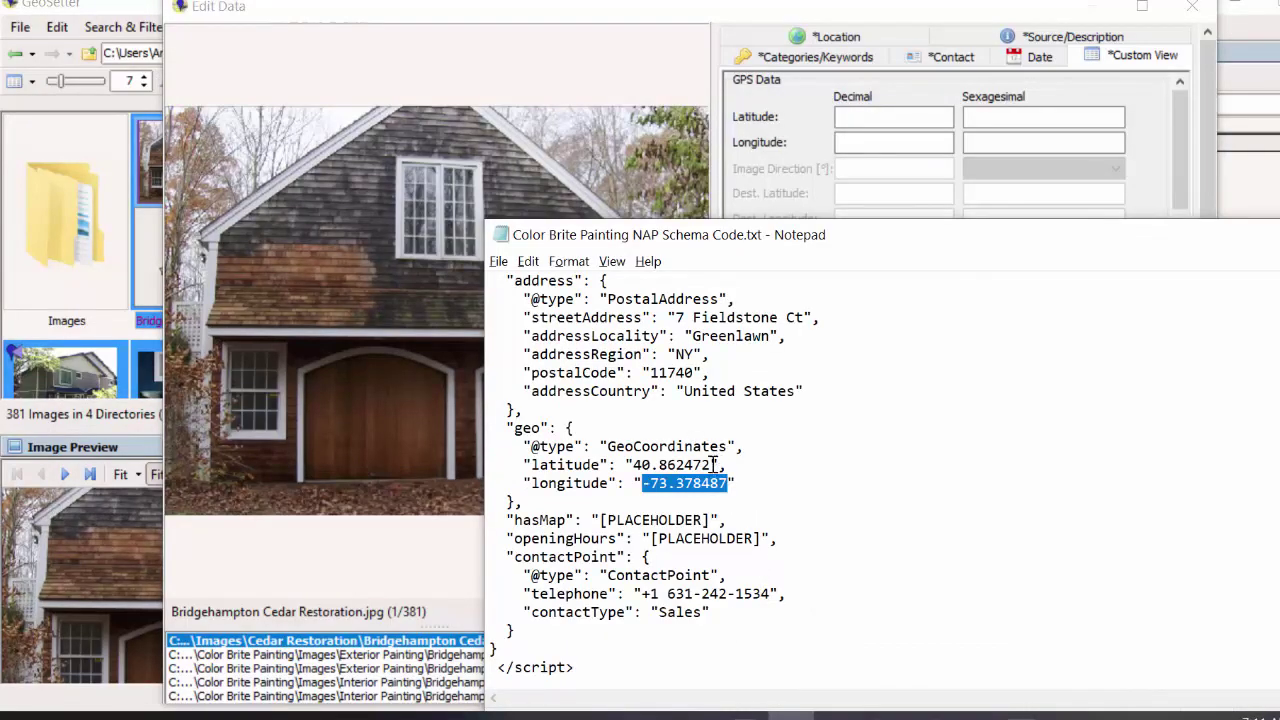
pyautogui.moveTo(713, 465); pyautogui.dragTo(650, 465)
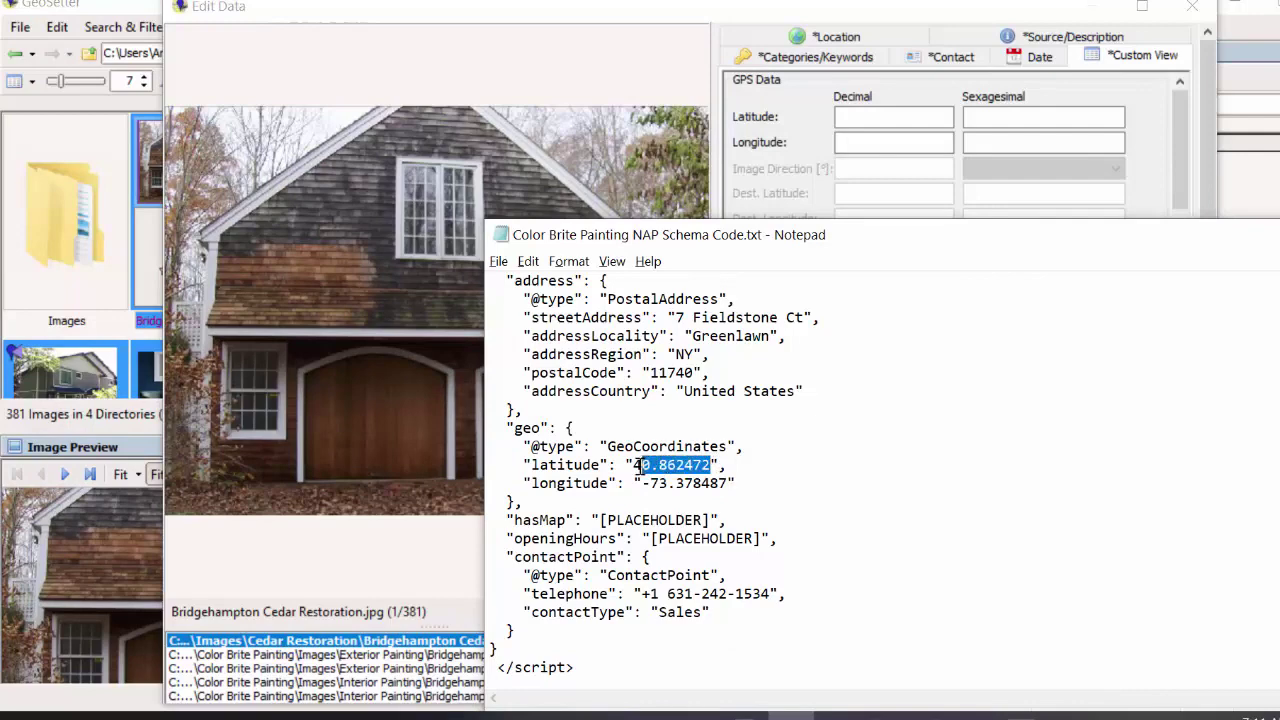
pyautogui.rightClick(645, 468)
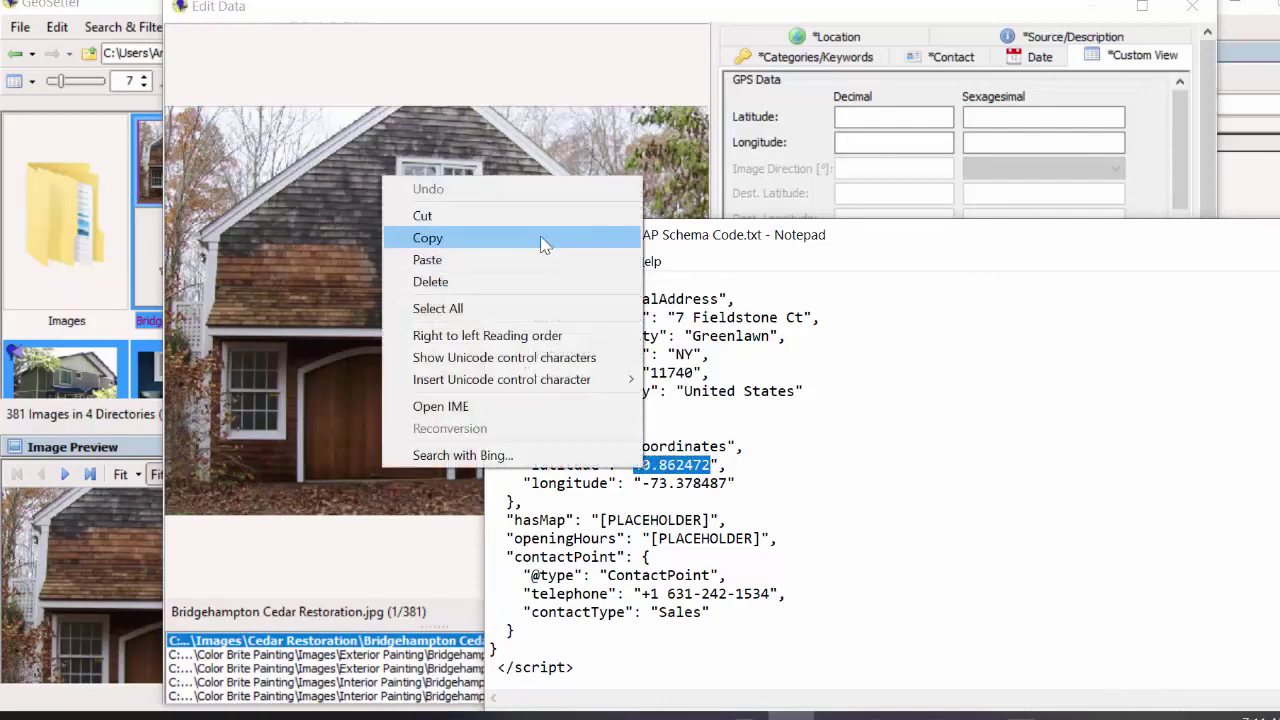
pyautogui.click(543, 243)
pyautogui.click(898, 114)
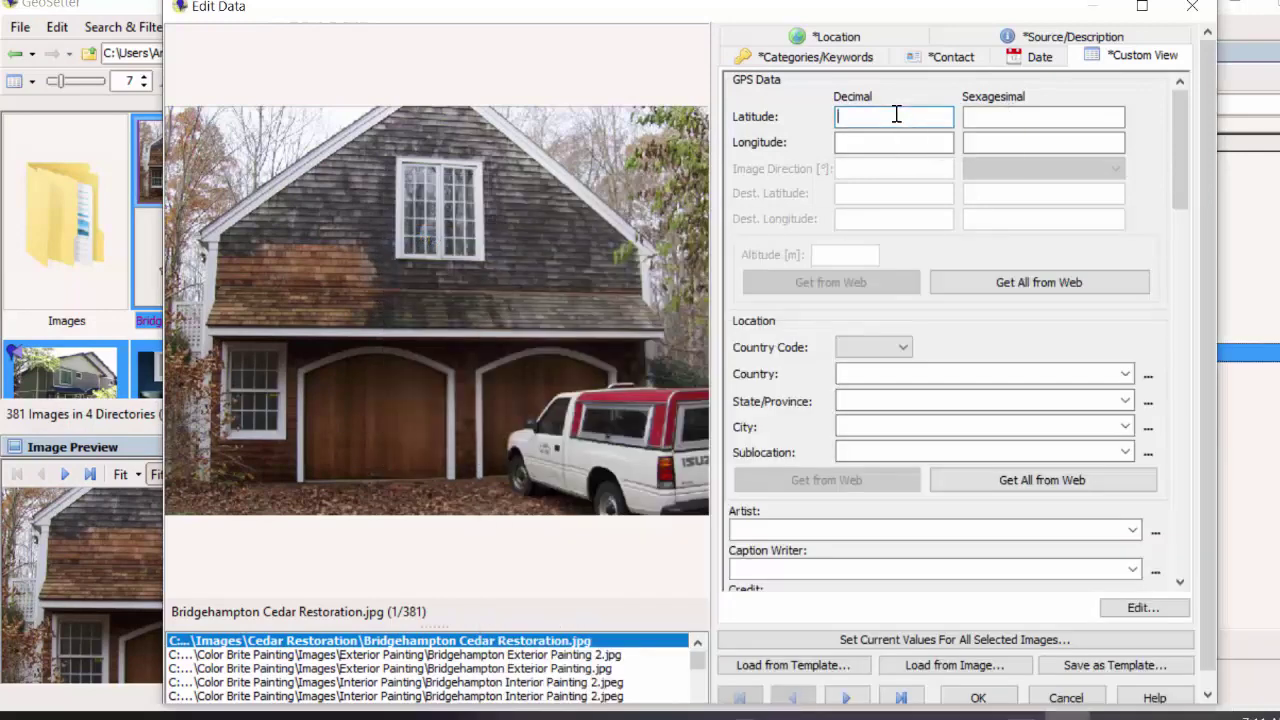
pyautogui.hotkey('ctrl', 'v')
# - Copy the longitude from the schema code file and set the decimal longitude to -73.378487 in the image data
pyautogui.hotkey('alt', 'Tab')
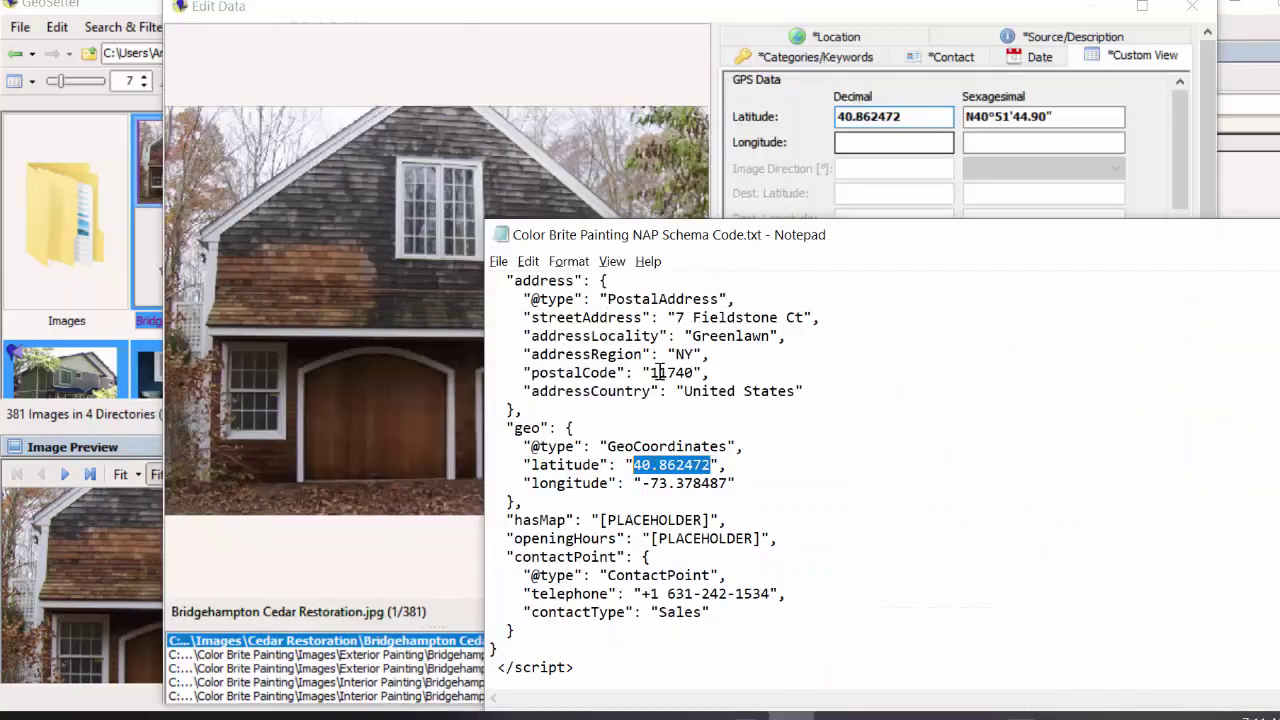
pyautogui.moveTo(728, 483); pyautogui.dragTo(642, 485)
pyautogui.rightClick(642, 485)
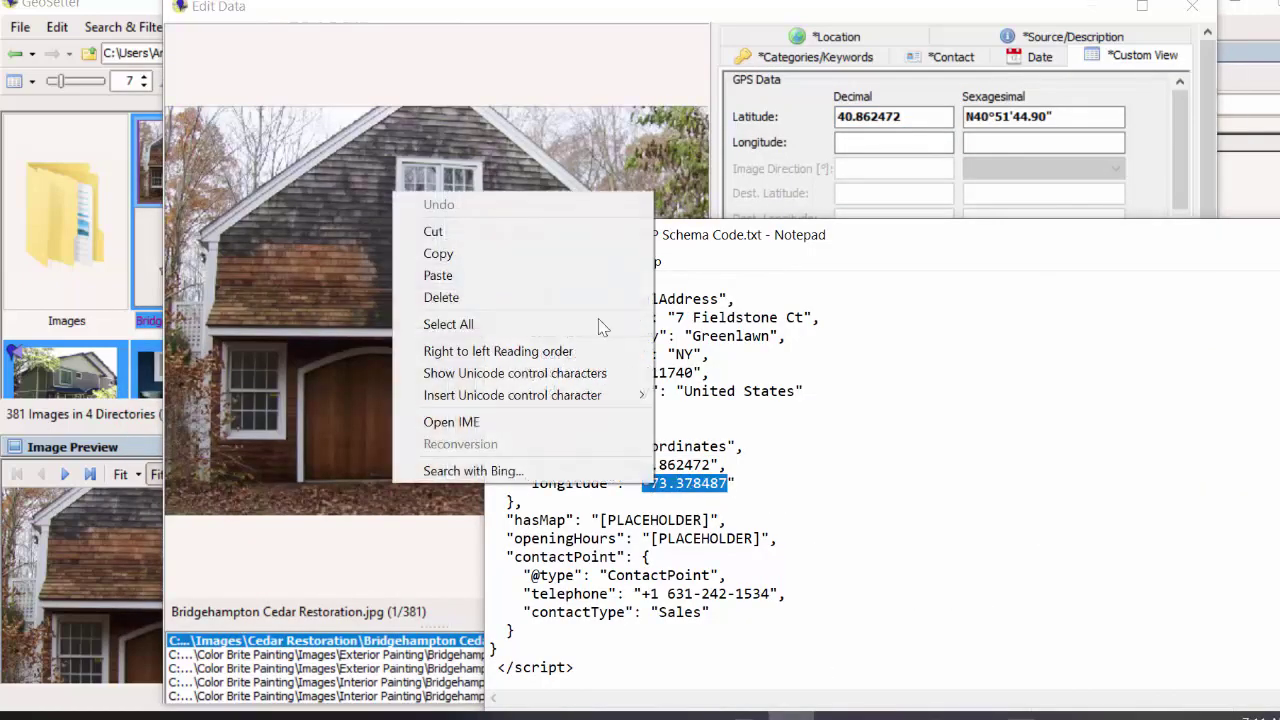
pyautogui.click(547, 254)
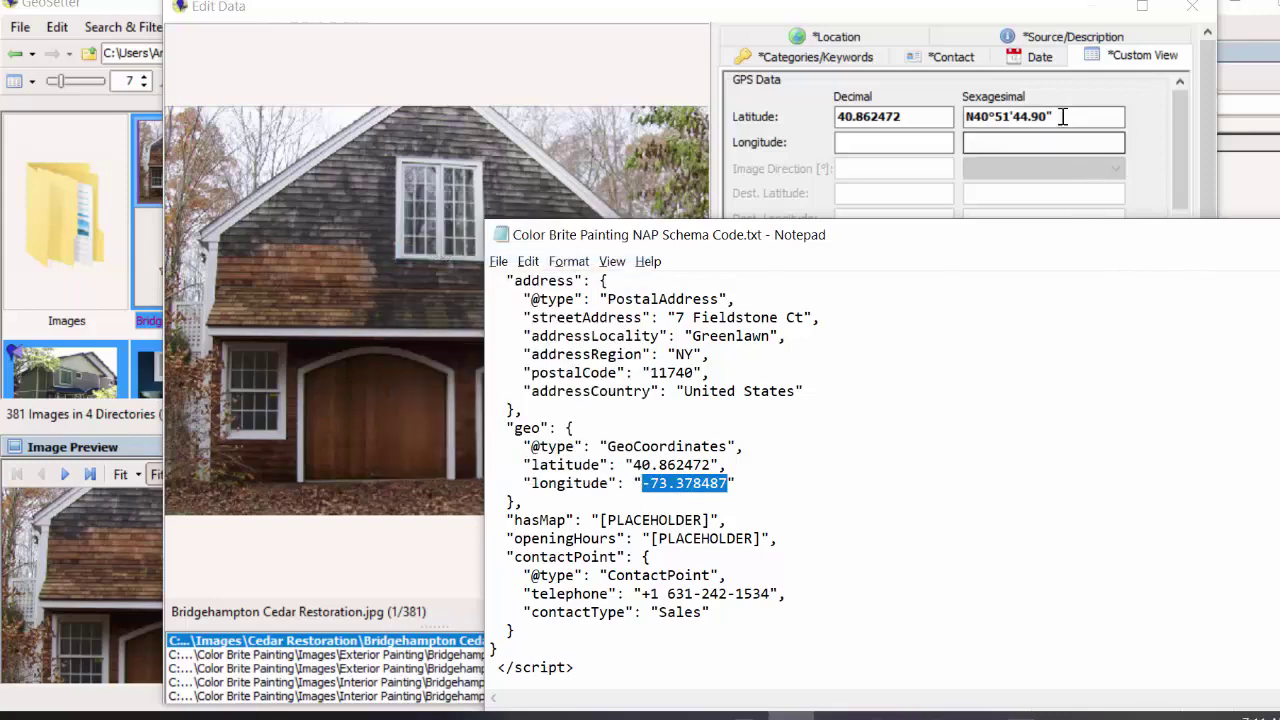
pyautogui.click(916, 146)
pyautogui.hotkey('ctrl', 'v')
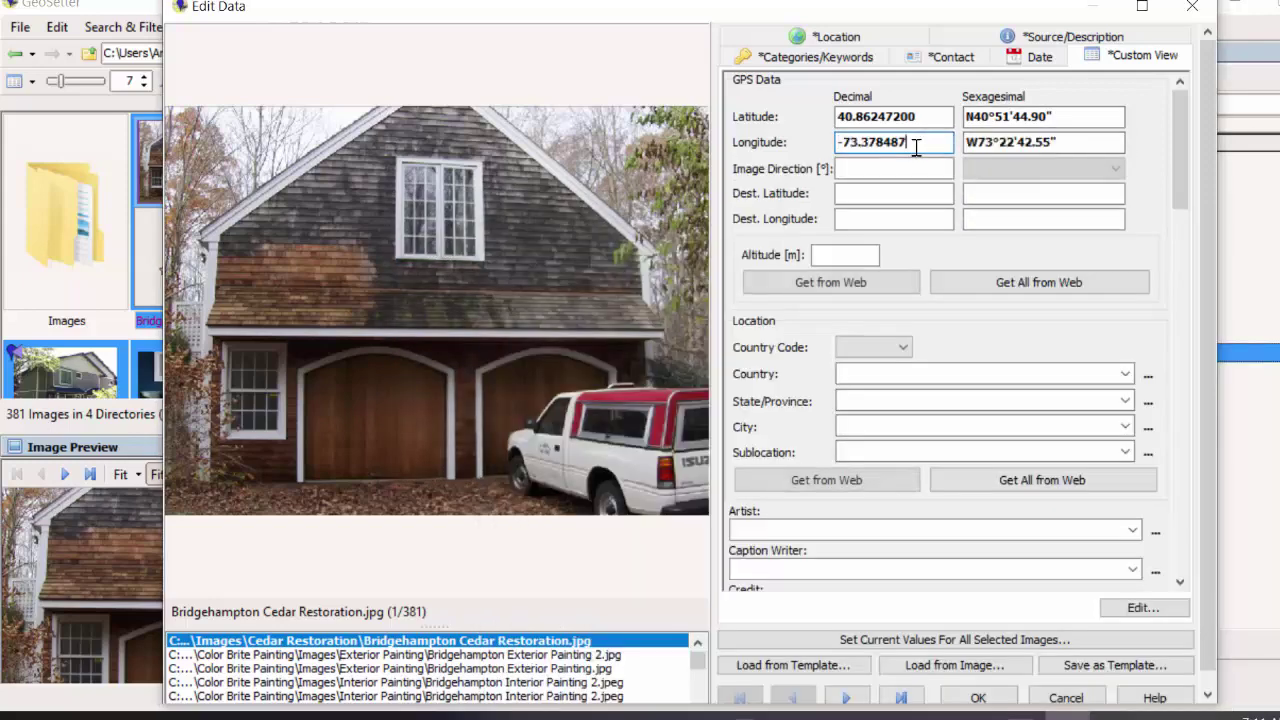
pyautogui.scroll(-2, 1180, 172)
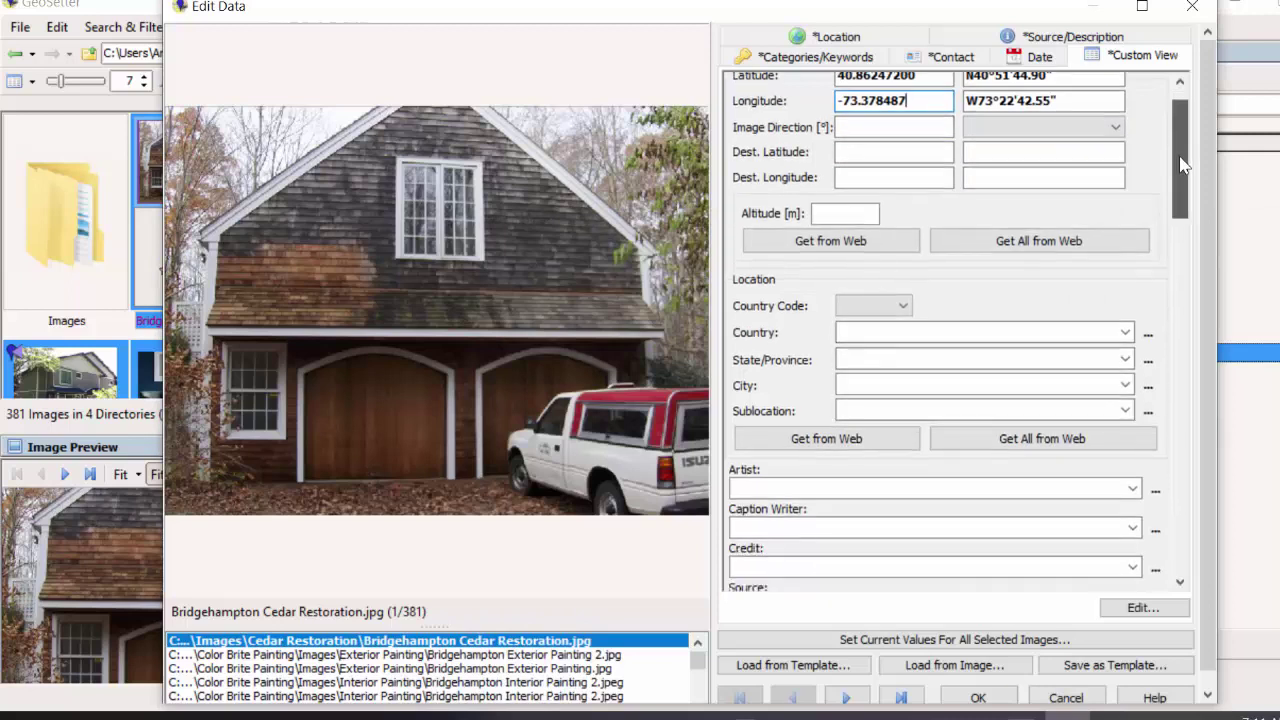
pyautogui.moveTo(1180, 172); pyautogui.dragTo(1180, 234)
pyautogui.click(809, 398)
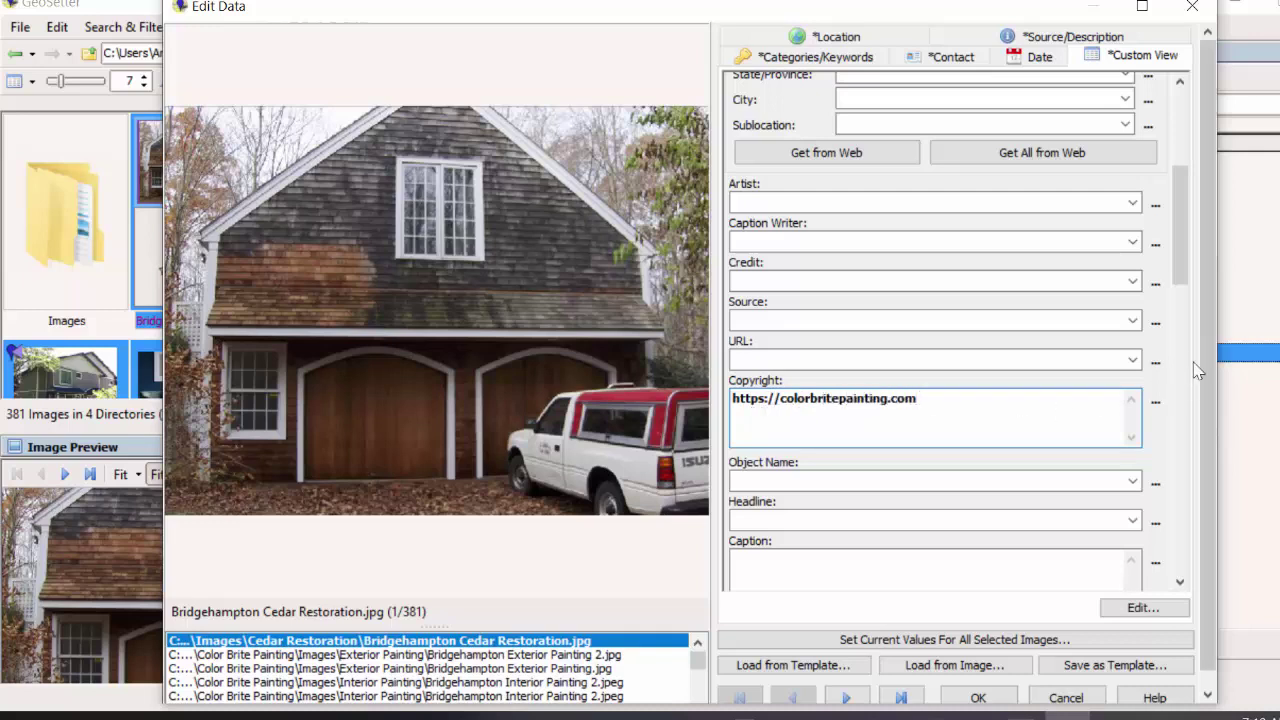
# - Set the contact byline to Color Brite Painting
pyautogui.moveTo(1180, 263); pyautogui.dragTo(1049, 400)
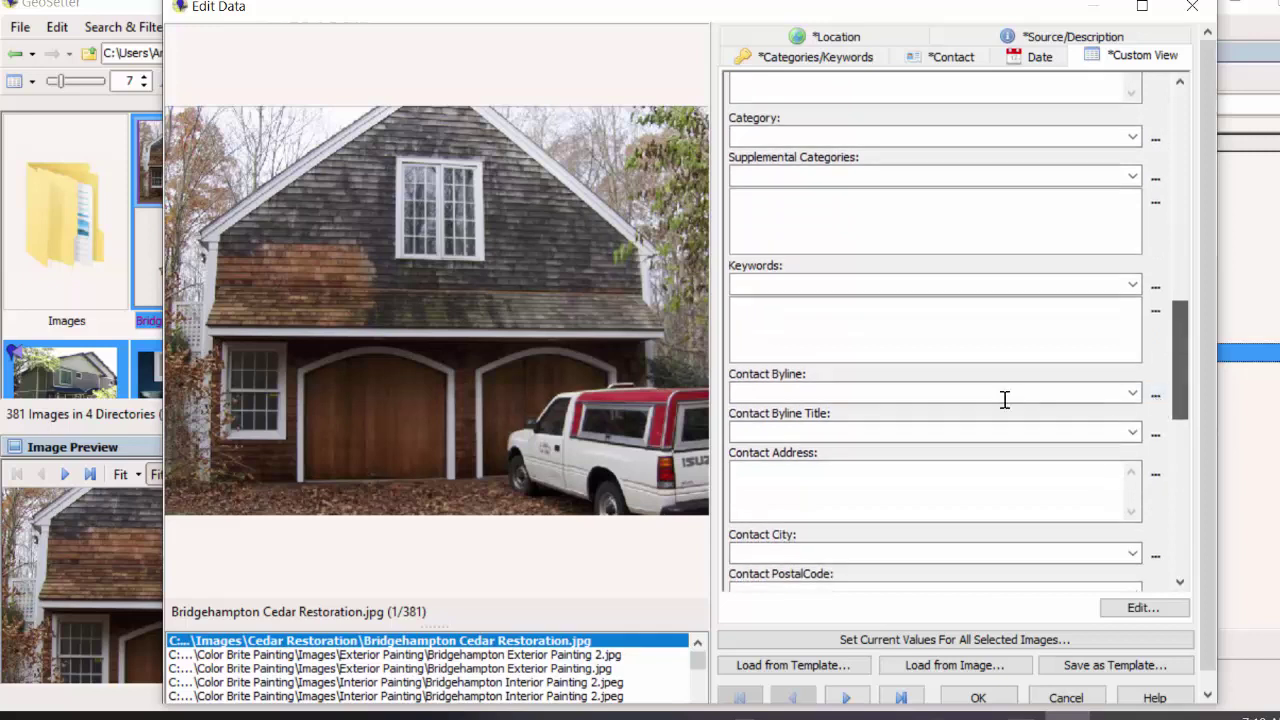
pyautogui.click(840, 390)
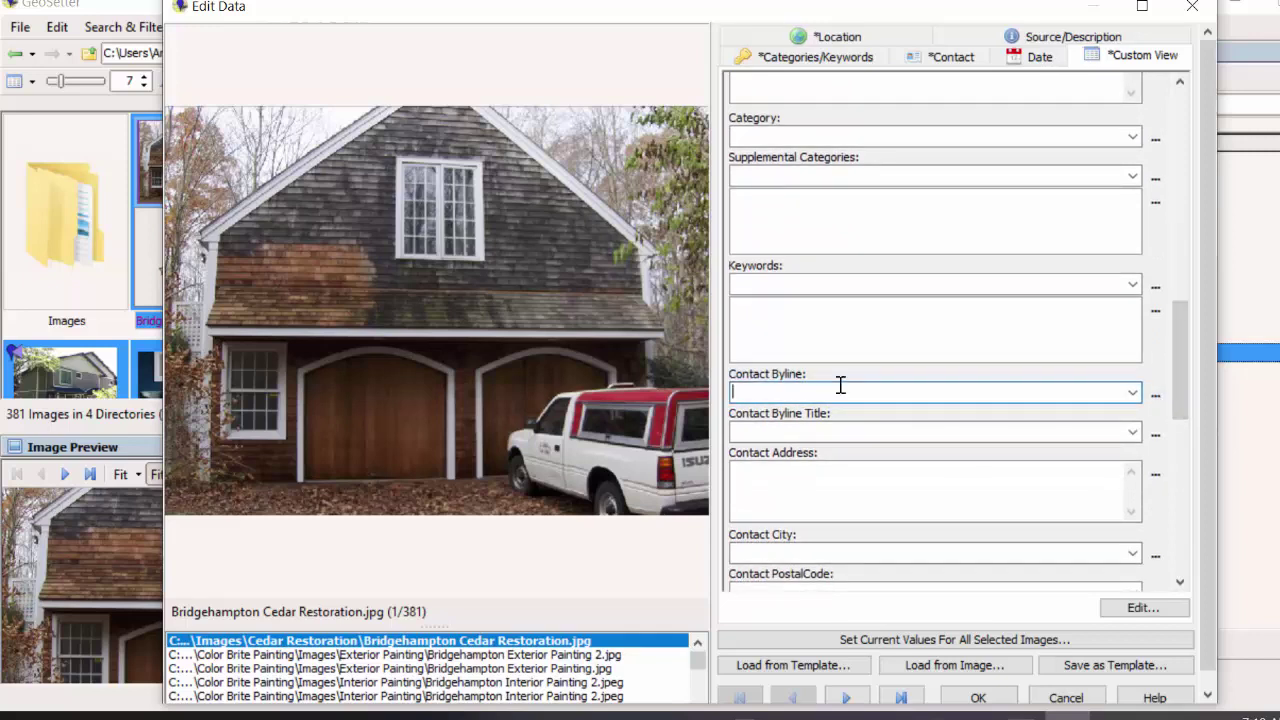
pyautogui.write('Color Brite Painting')
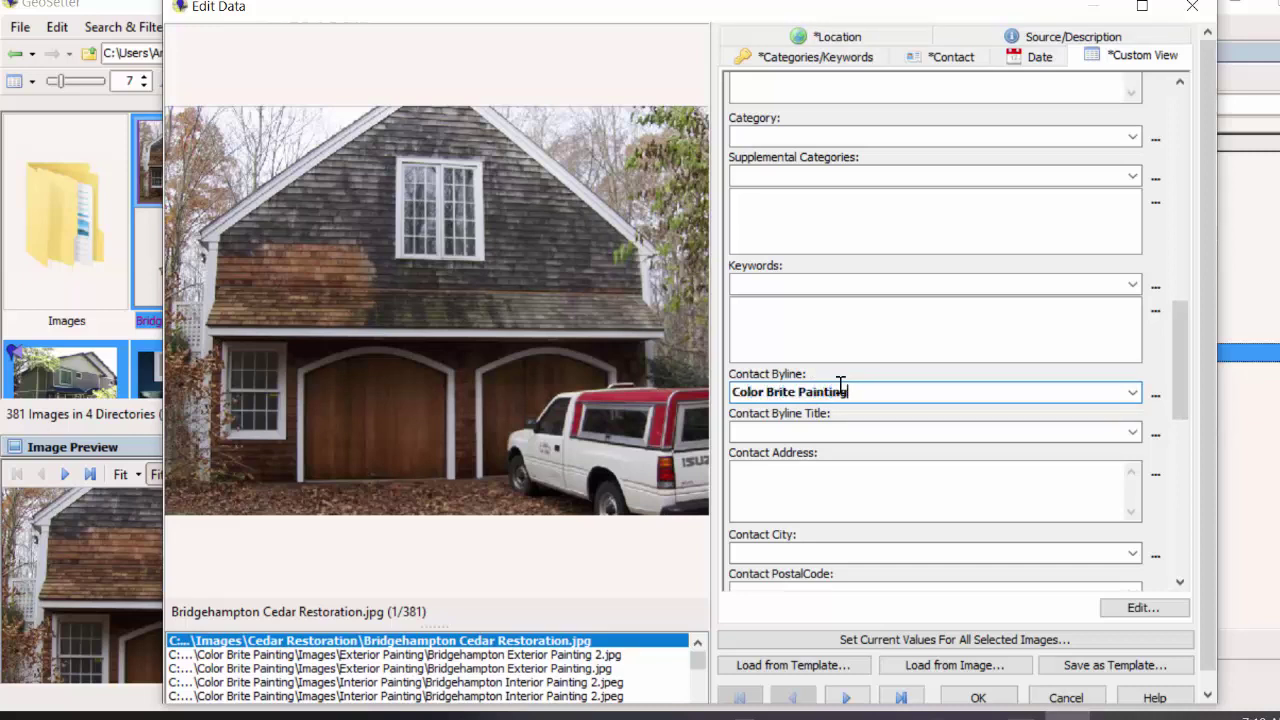
pyautogui.click(1018, 431)
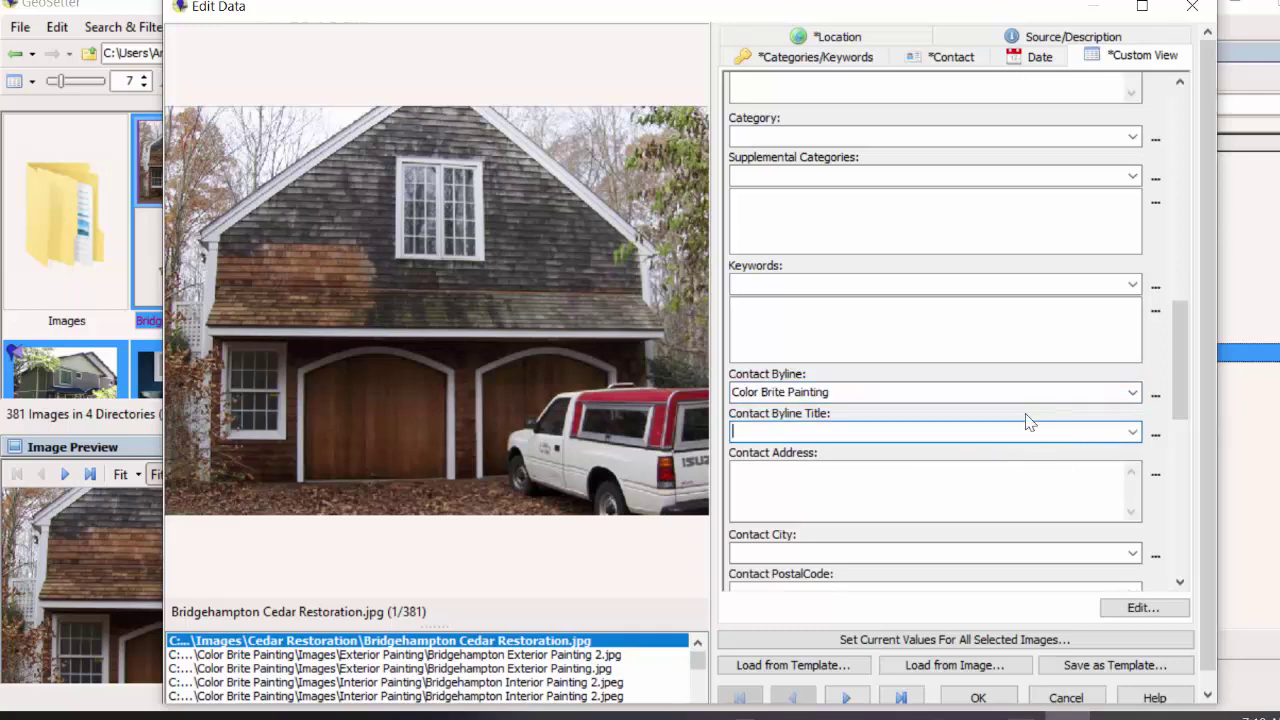
pyautogui.moveTo(1181, 398)
pyautogui.mouseDown()
pyautogui.moveTo(1183, 545)
pyautogui.moveTo(1183, 387)
pyautogui.mouseUp()
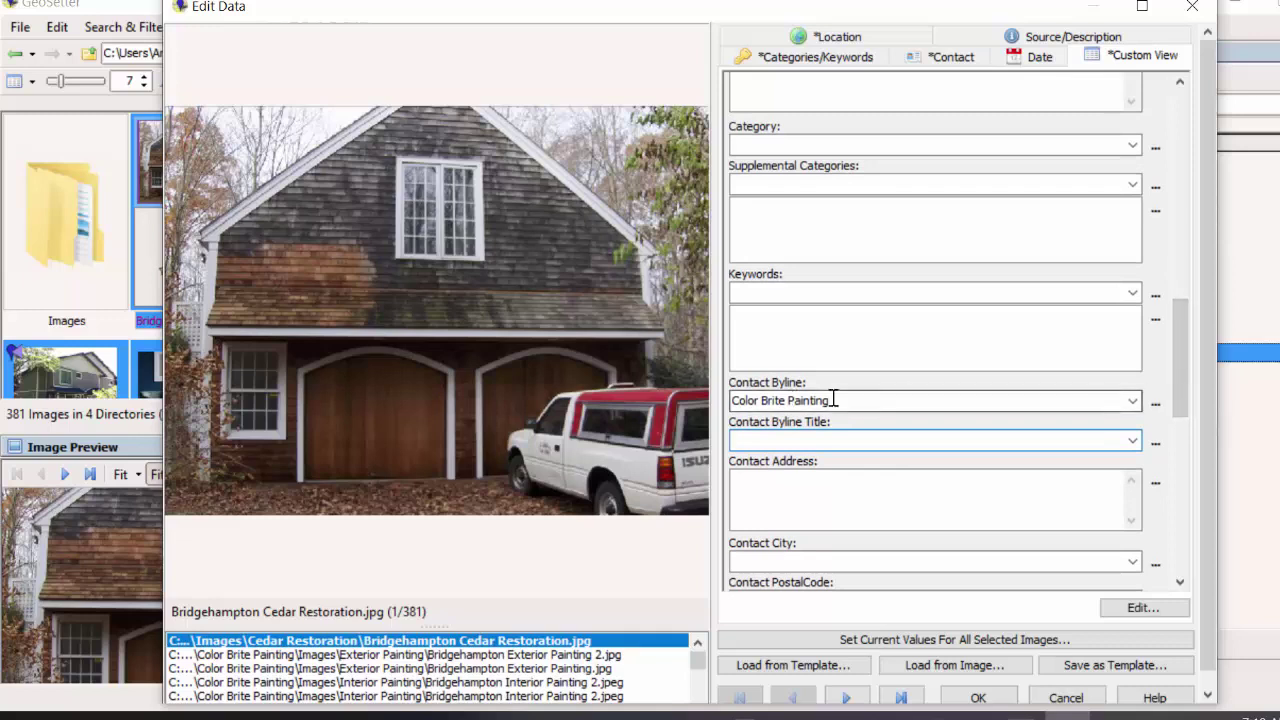
# - Recheck the entered fields, apply the filled-in values, including coordinates, contact byline and rating, to all selected images, and accept the edited data
pyautogui.moveTo(1180, 355); pyautogui.dragTo(1177, 232)
pyautogui.click(818, 334)
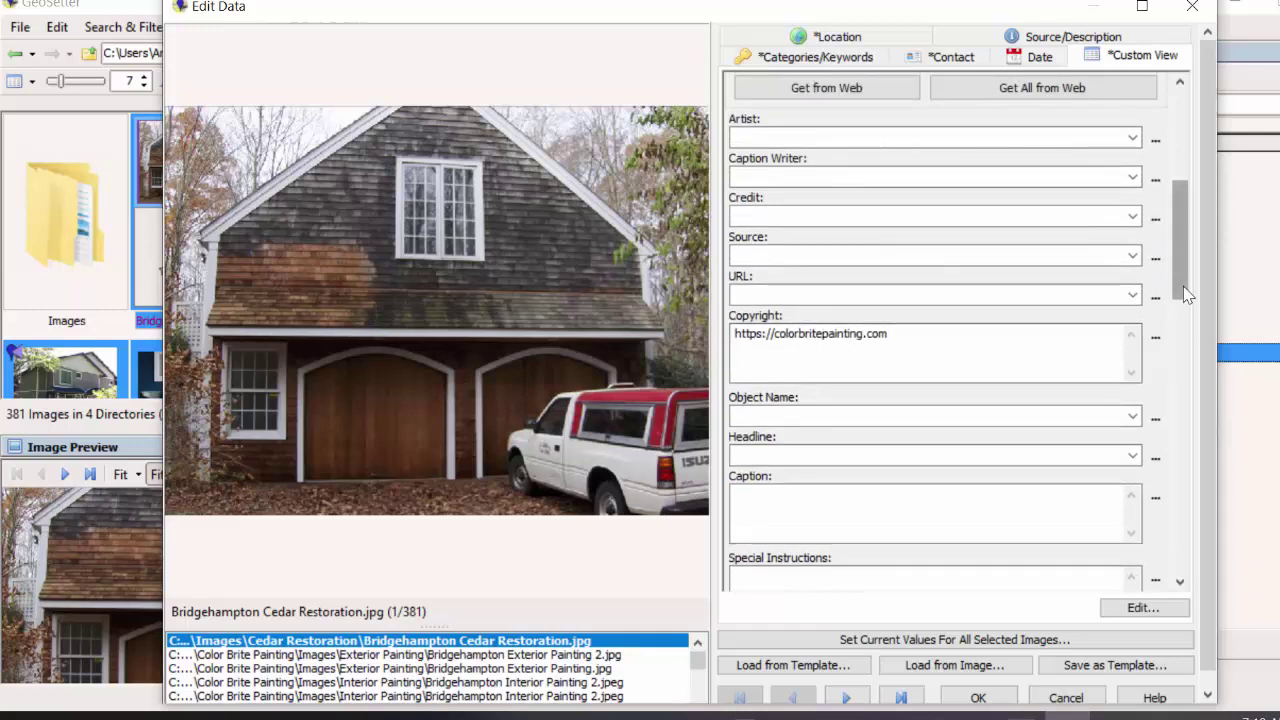
pyautogui.moveTo(1180, 282); pyautogui.dragTo(1178, 202)
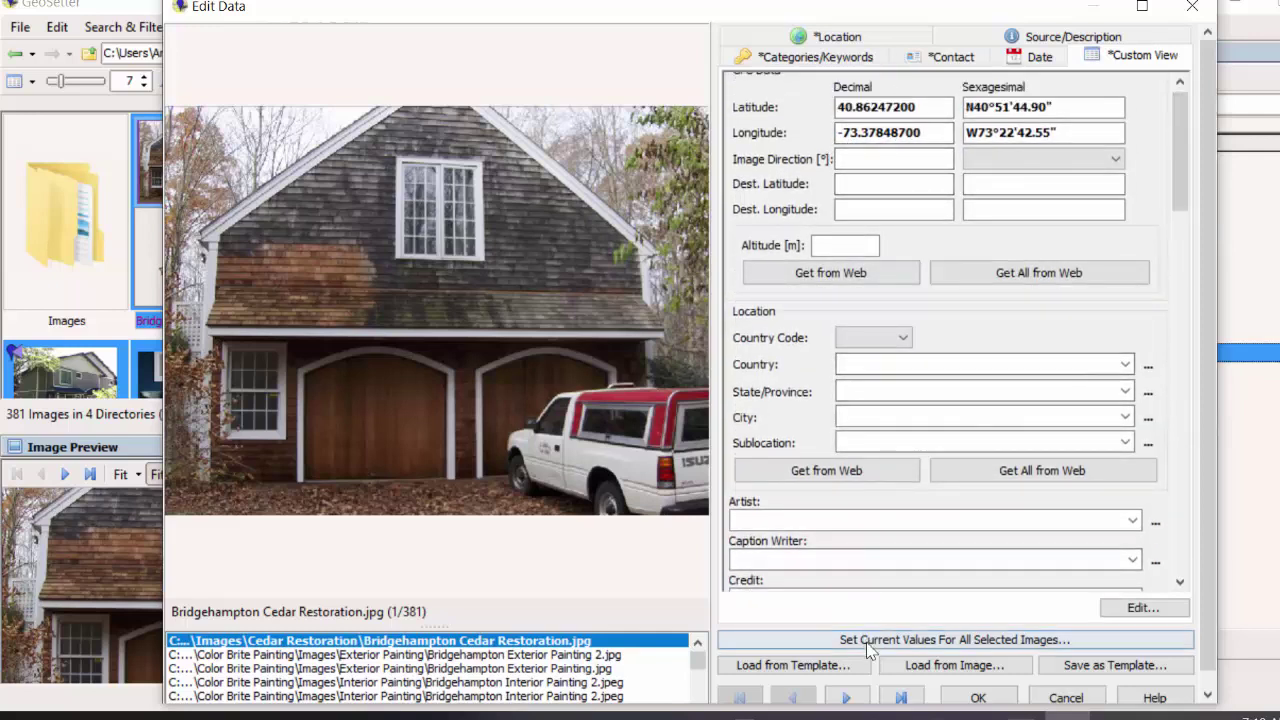
pyautogui.click(952, 642)
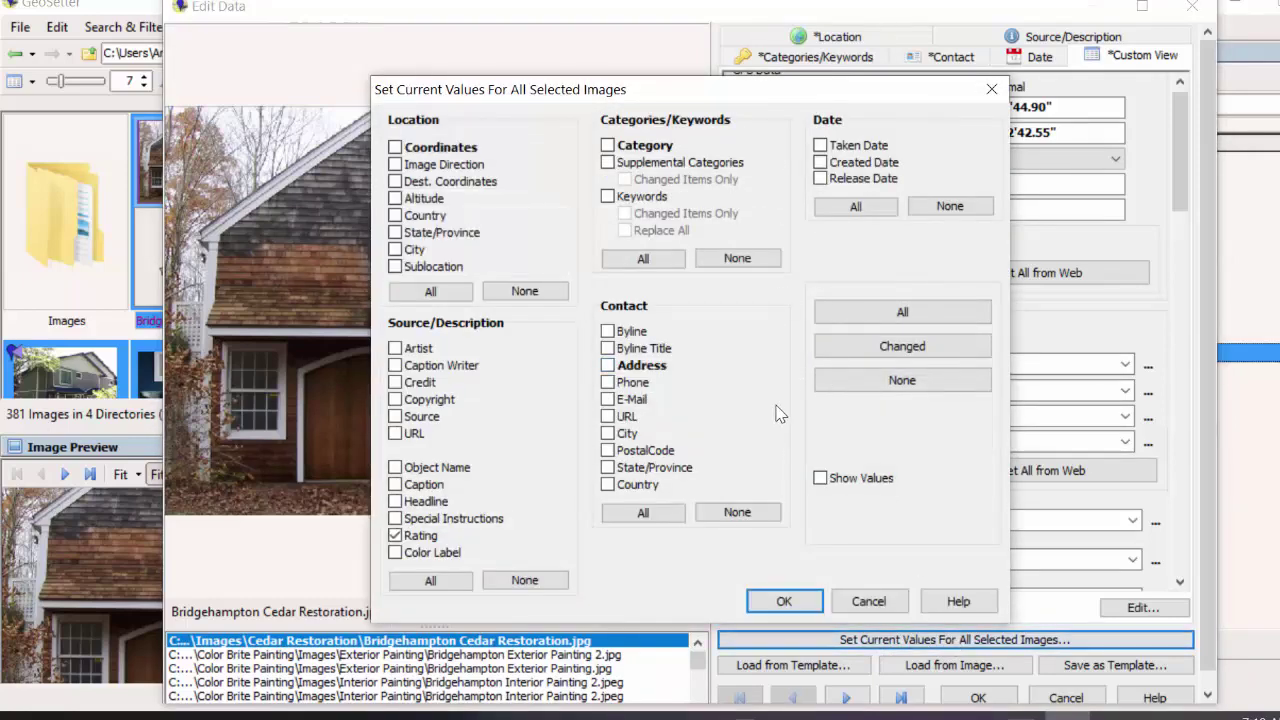
pyautogui.click(820, 478)
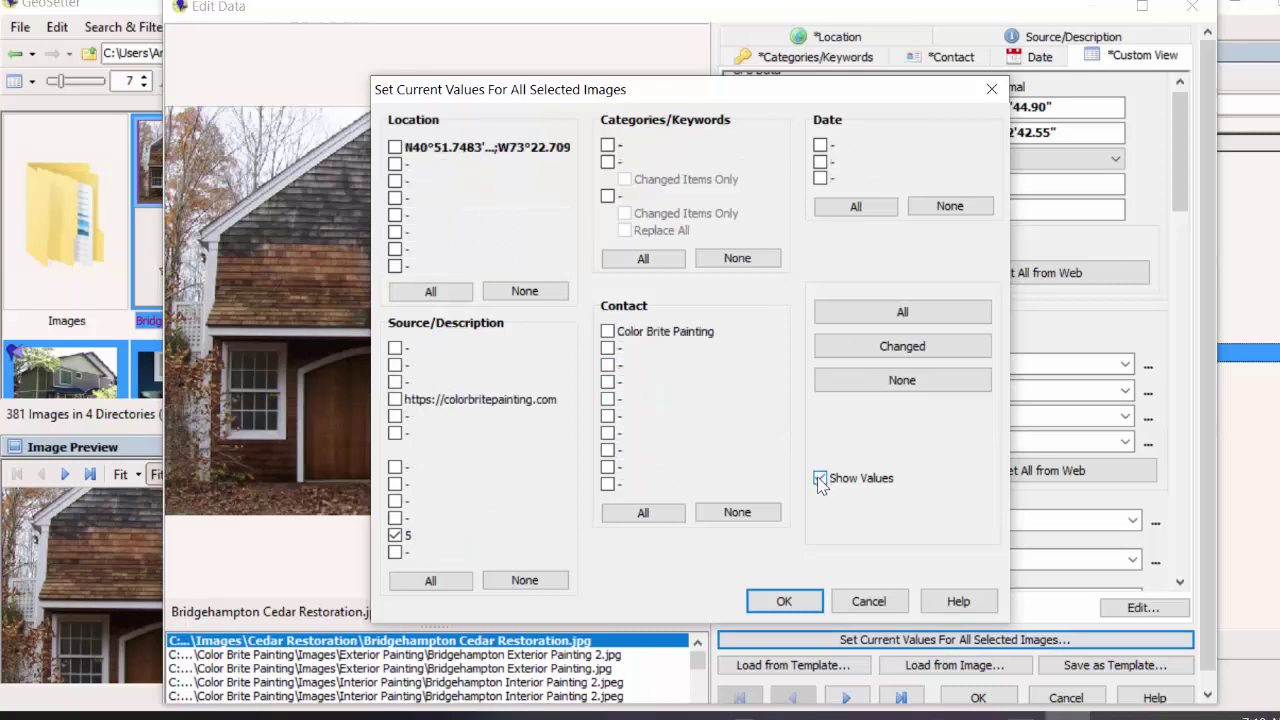
pyautogui.click(608, 333)
pyautogui.click(784, 601)
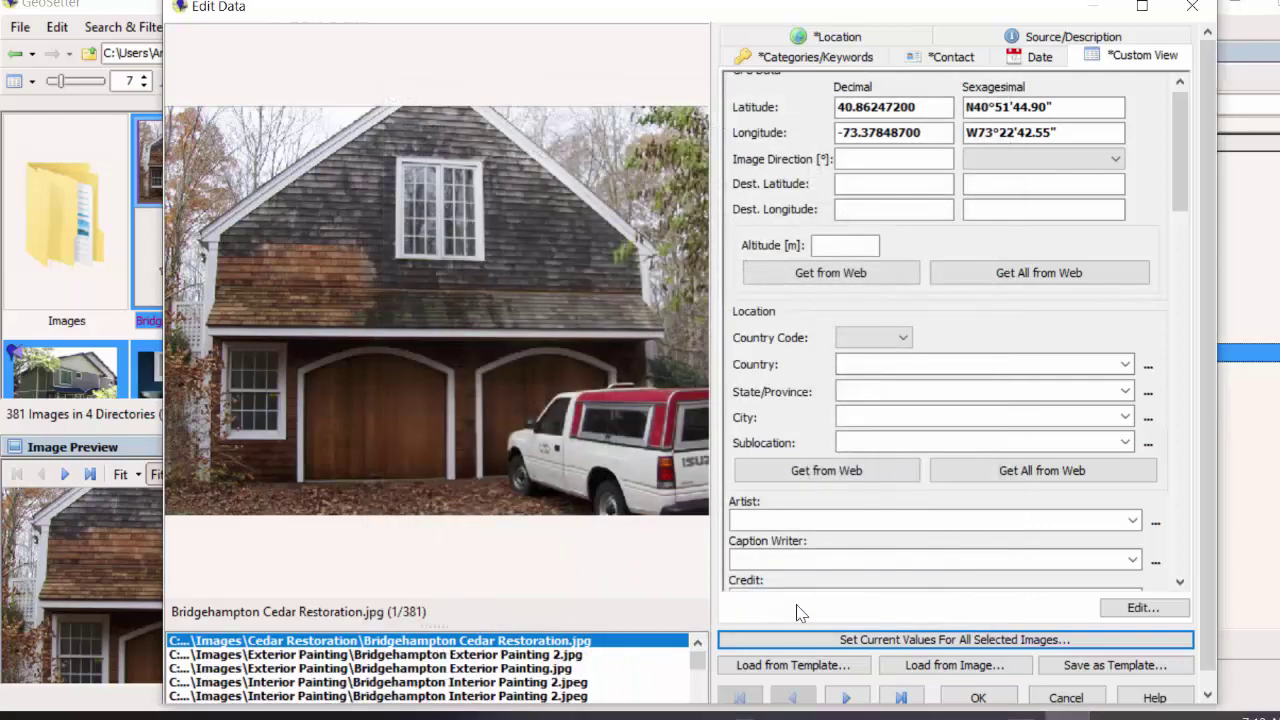
pyautogui.click(978, 698)
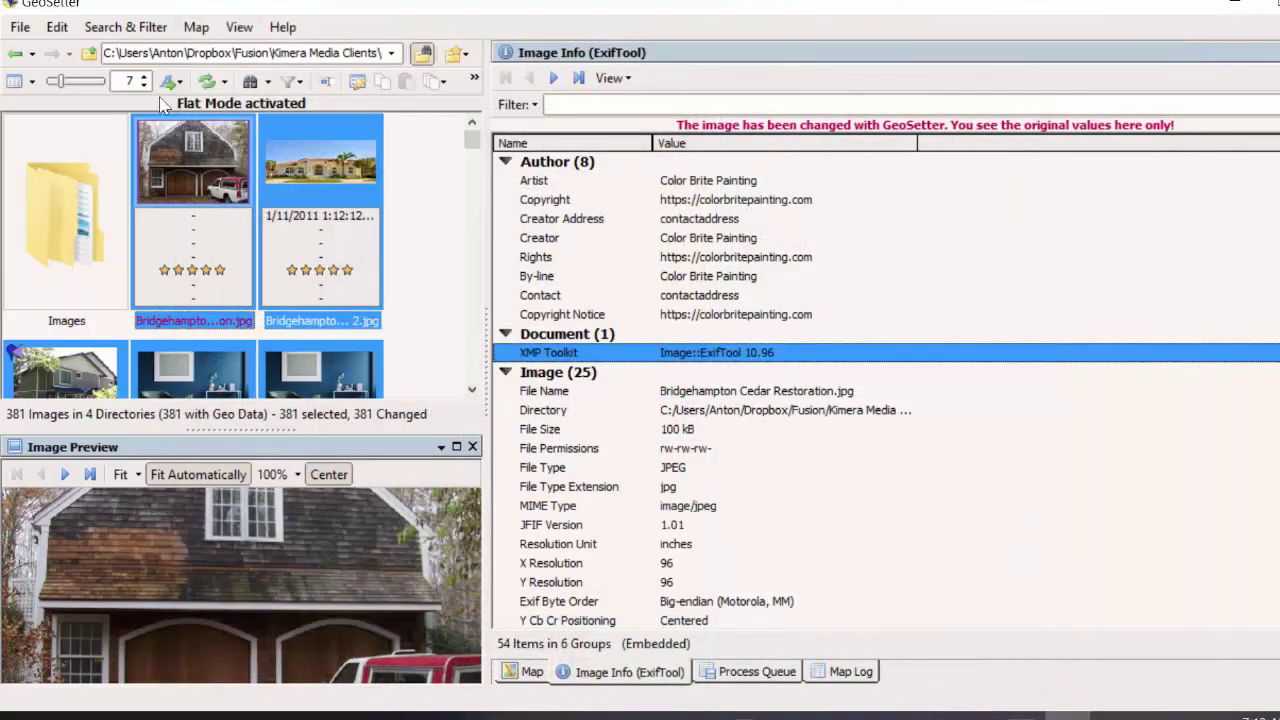
# - Save the changes of the selected images using the (UTC-05:00) America / New York time zone, and continue the application past the error report
pyautogui.click(57, 27)
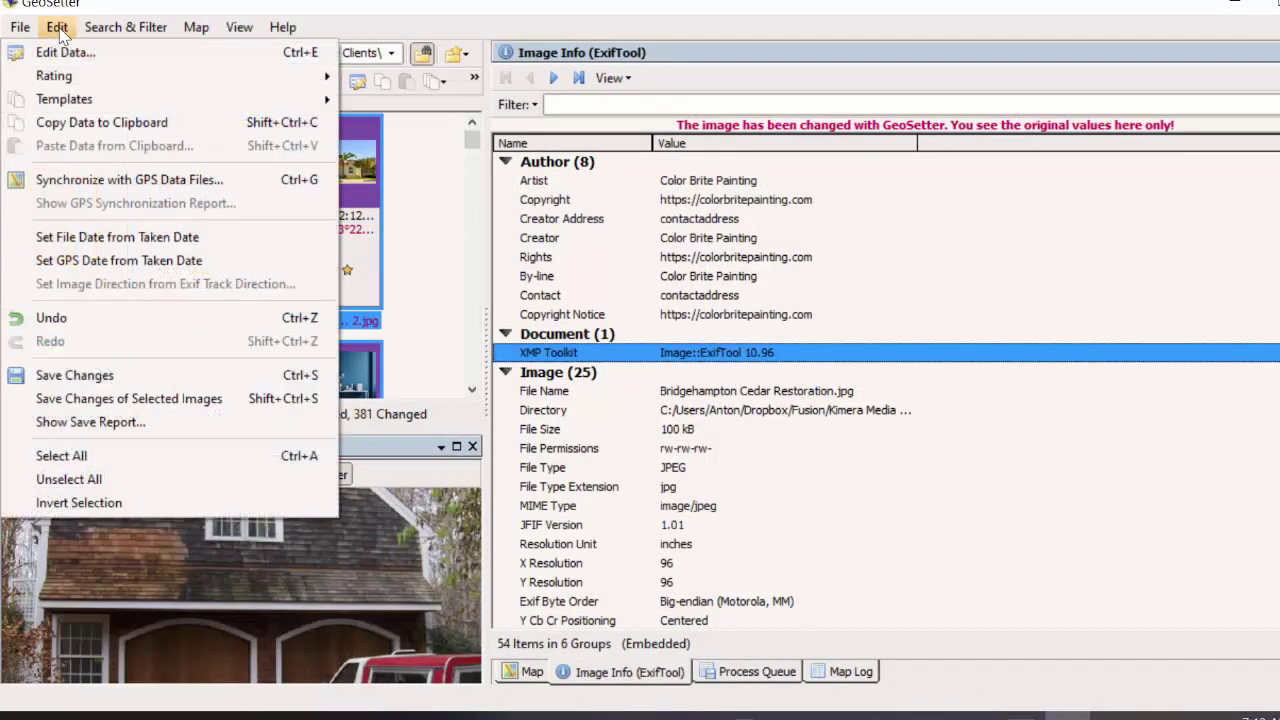
pyautogui.click(143, 399)
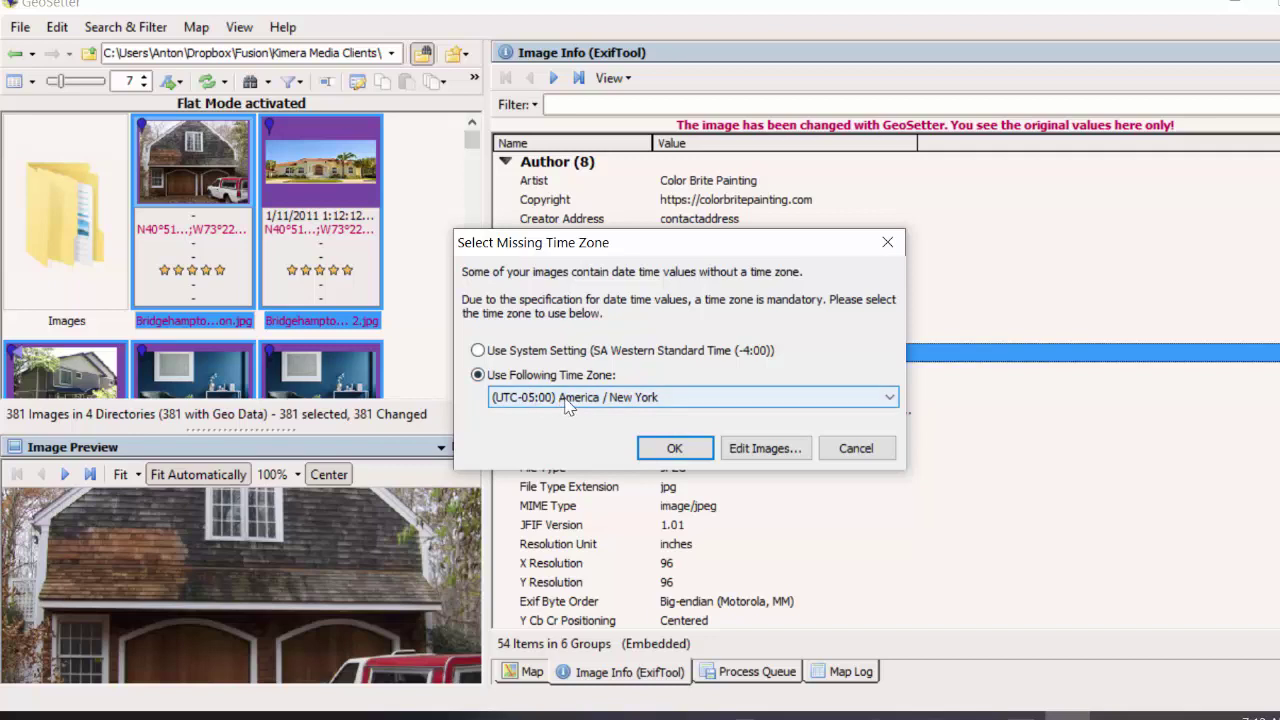
pyautogui.click(675, 450)
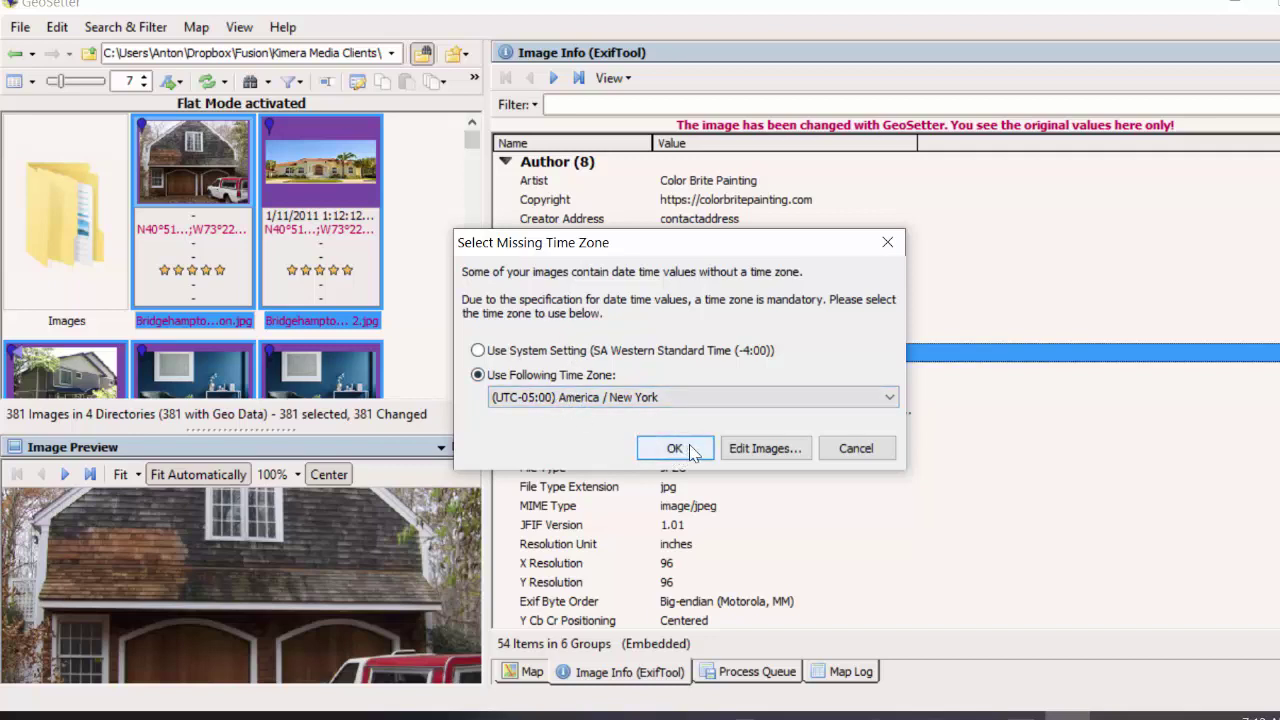
pyautogui.click(690, 450)
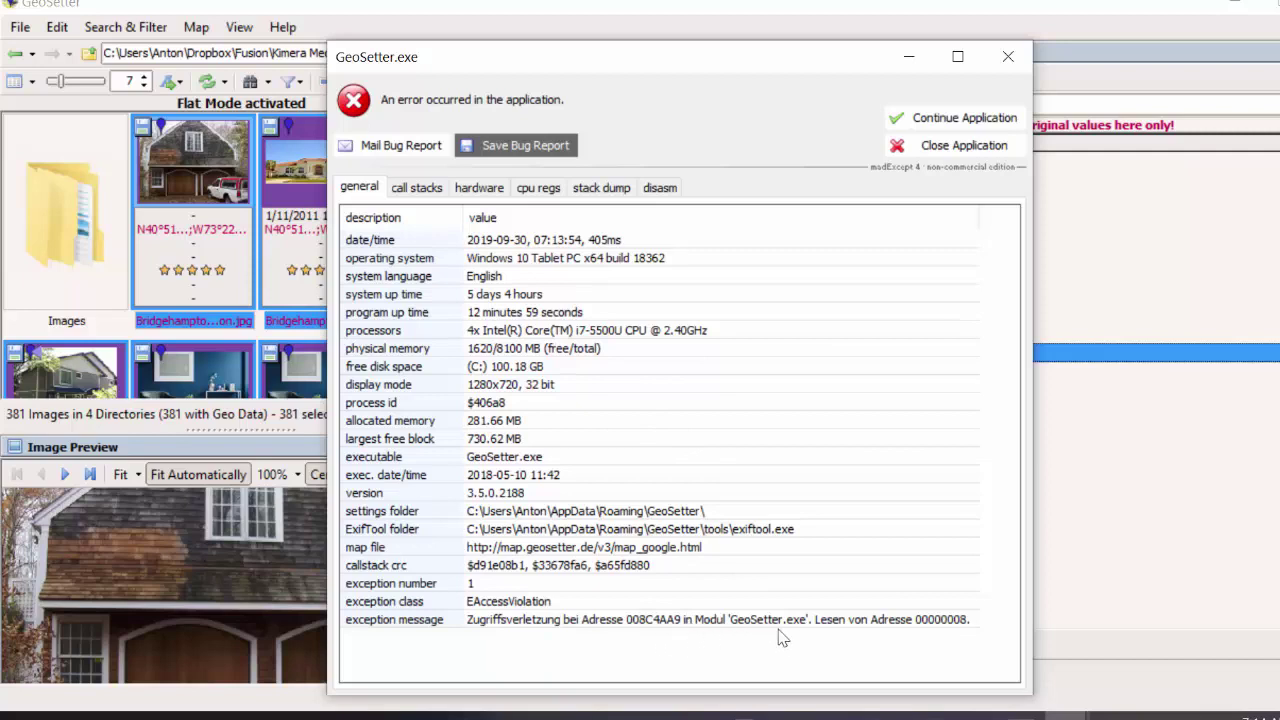
pyautogui.click(941, 117)
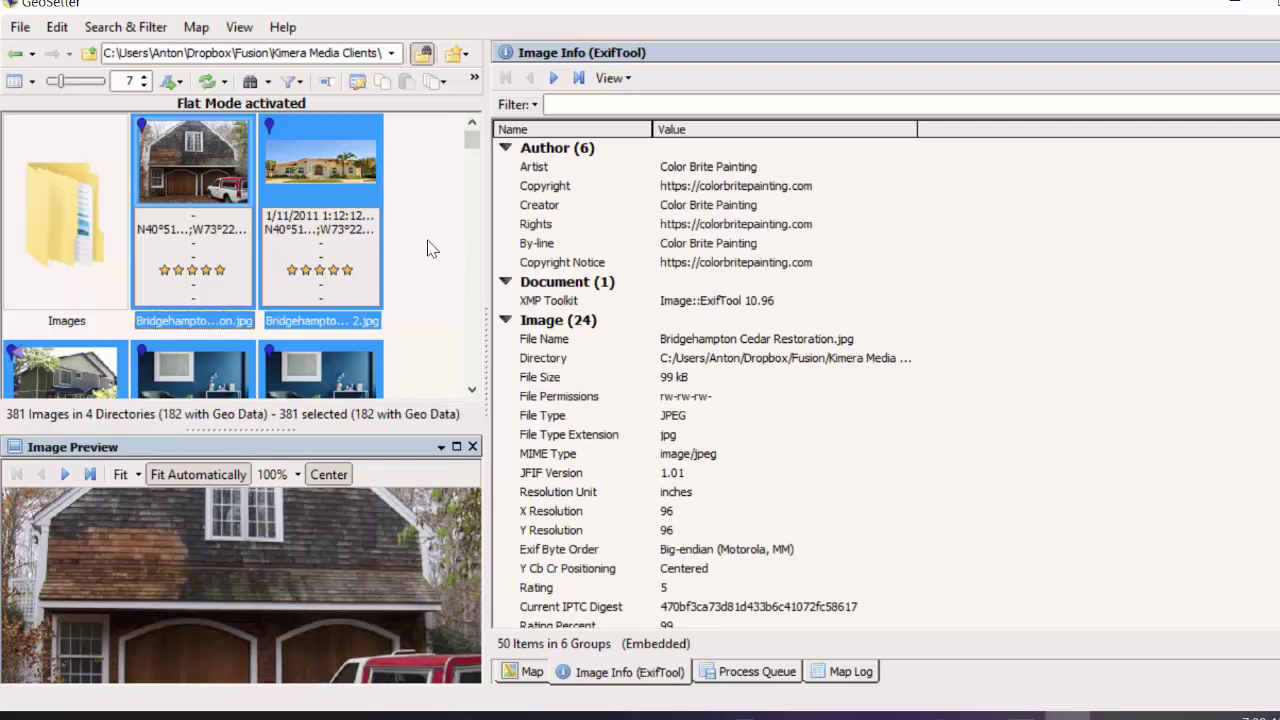
# - Turn off the display of images in subfolders and select all images inside the Interior Painting folder
pyautogui.click(424, 56)
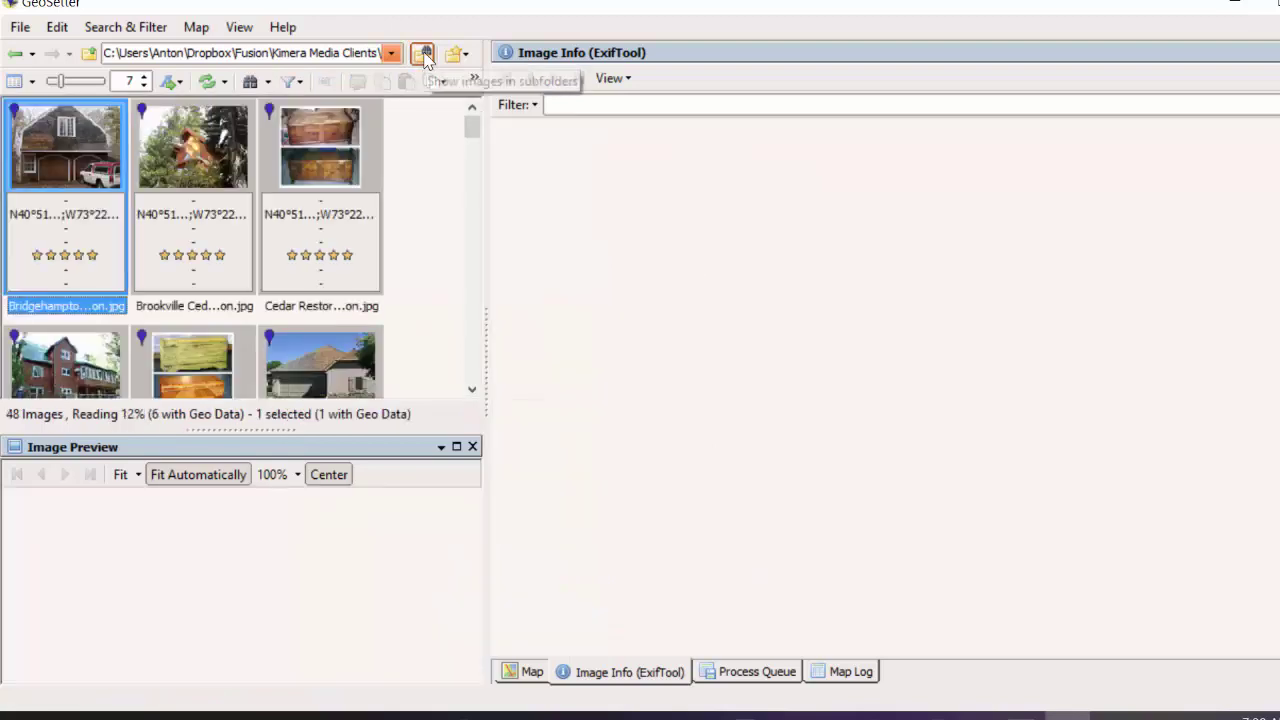
pyautogui.click(90, 54)
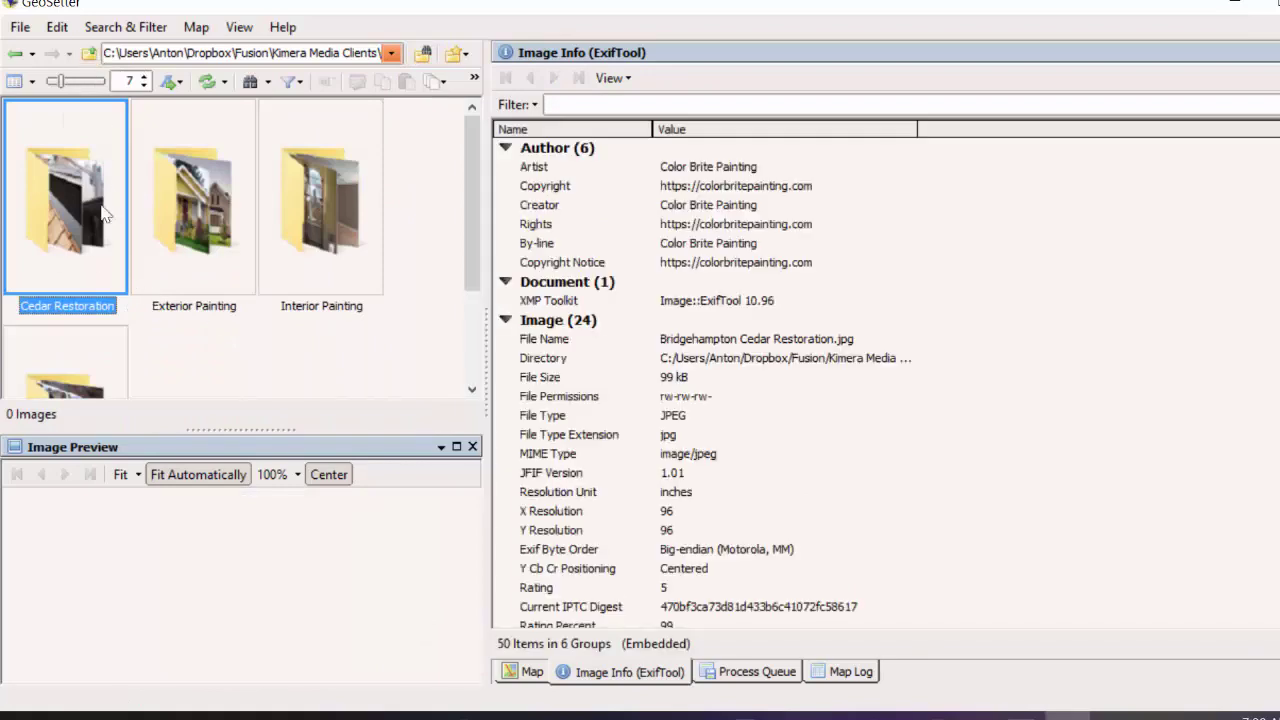
pyautogui.scroll(-2, 277, 353)
pyautogui.scroll(2, 156, 262)
pyautogui.click(234, 177)
pyautogui.doubleClick(340, 178)
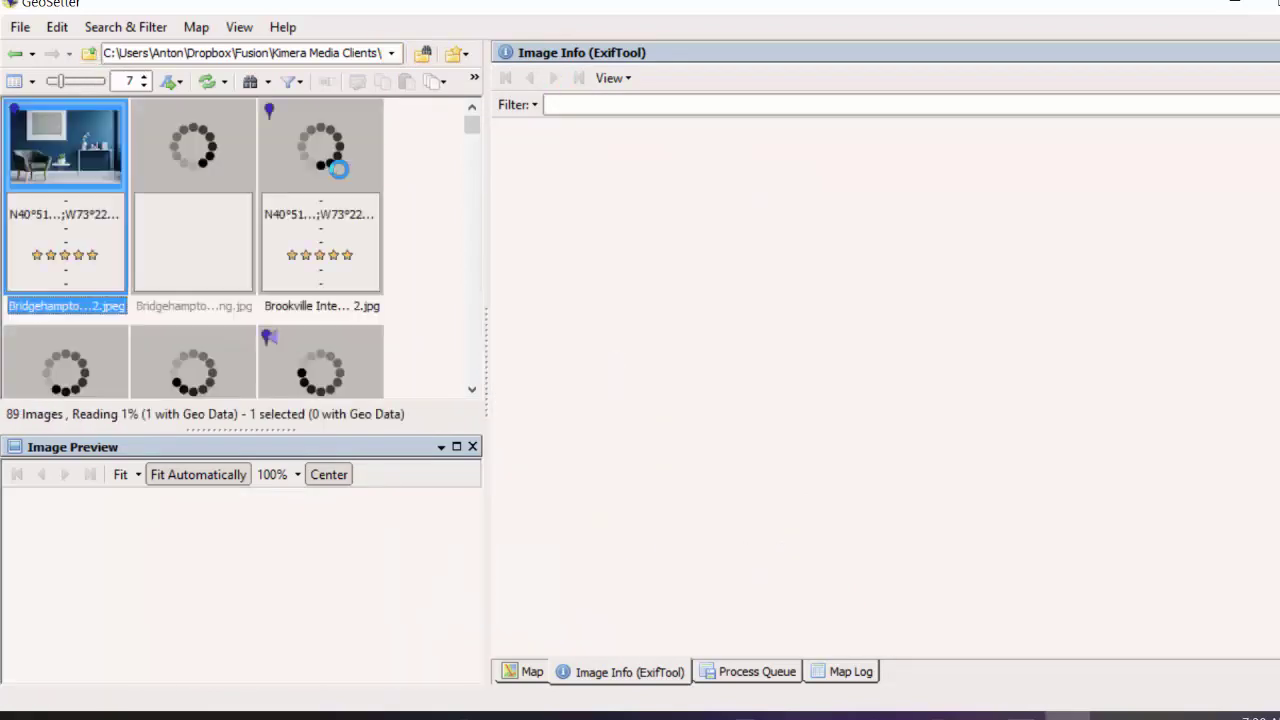
pyautogui.hotkey('ctrl', 'a')
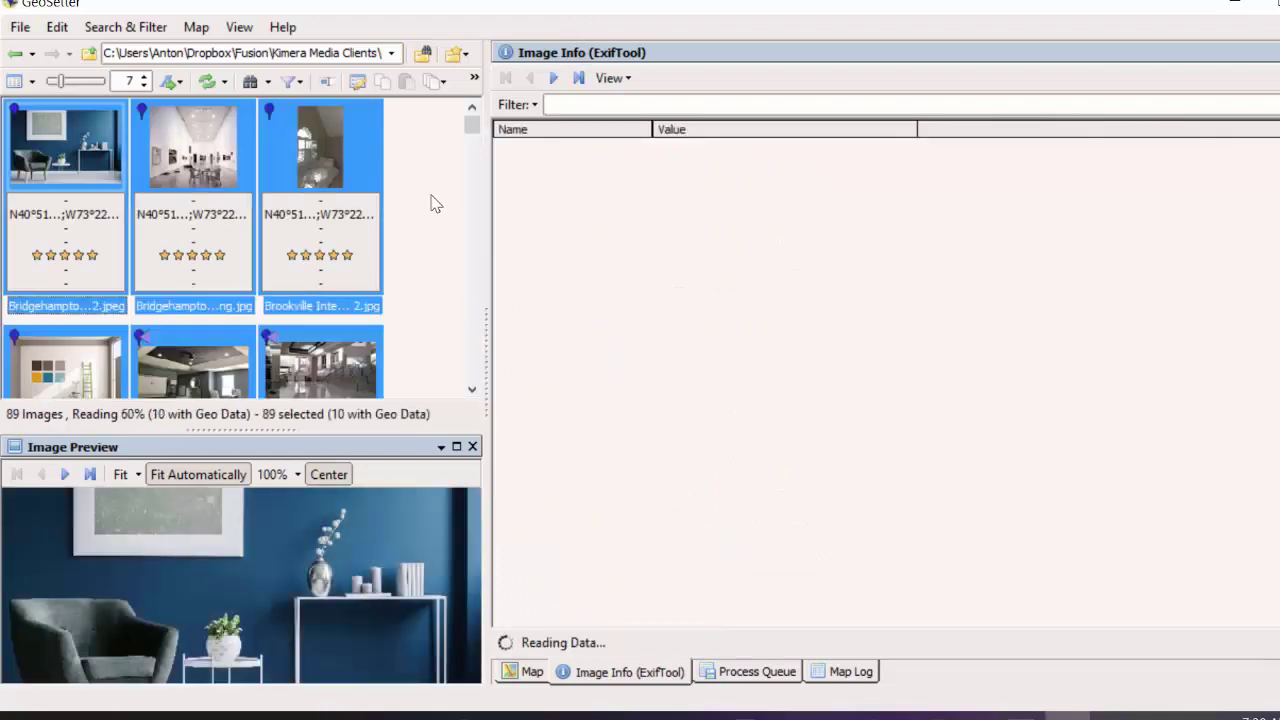
# - Apply the first Interior Painting image's coordinates, copyright, rating and contact byline to all selected images and accept the edited data
pyautogui.click(60, 33)
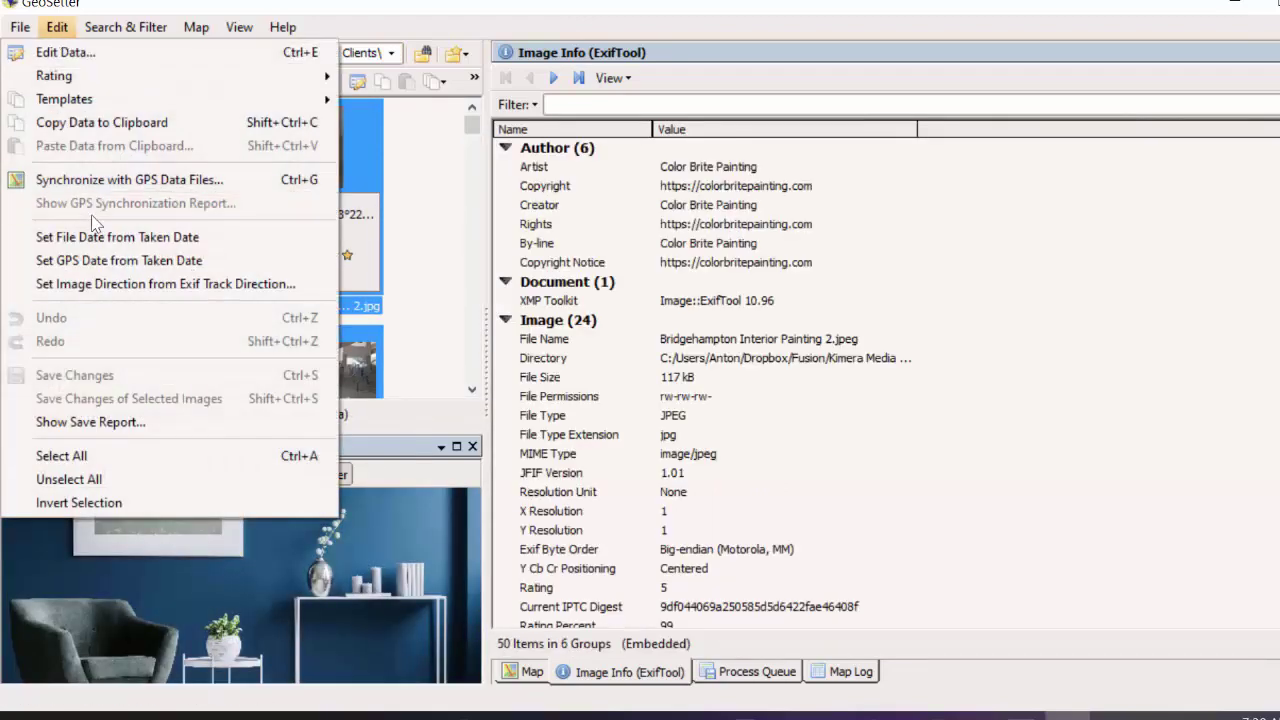
pyautogui.click(90, 52)
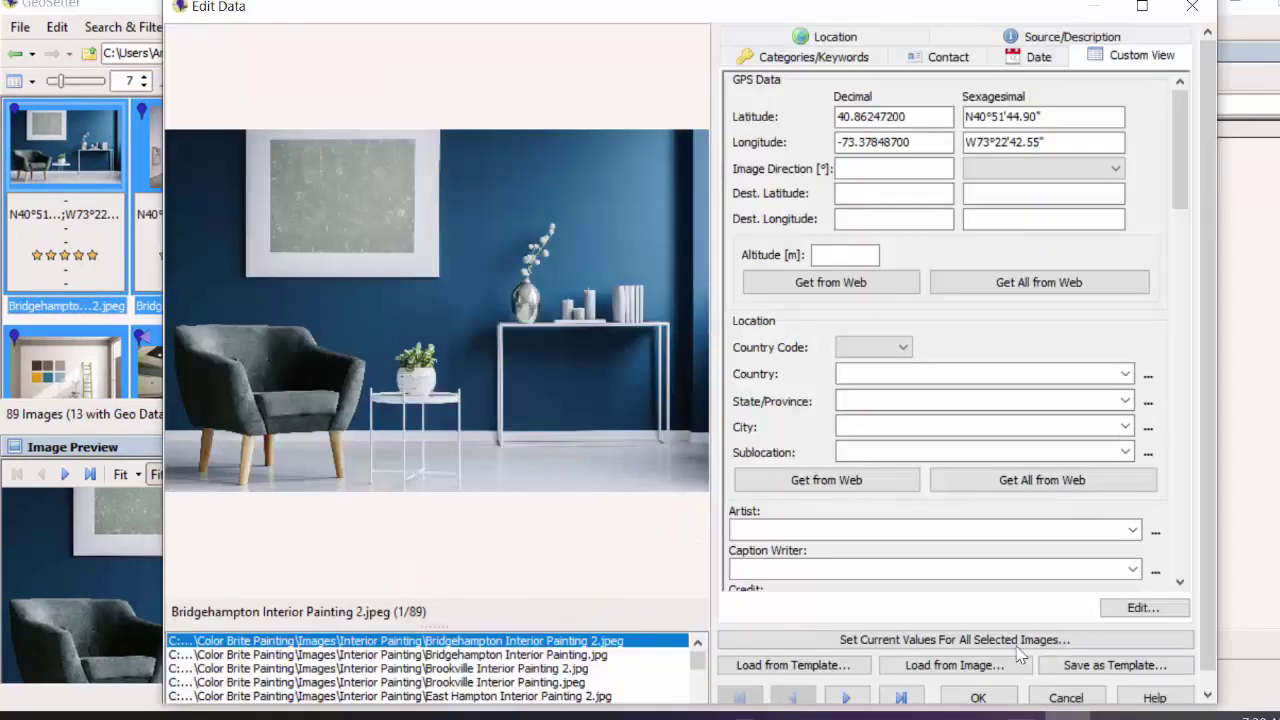
pyautogui.click(908, 643)
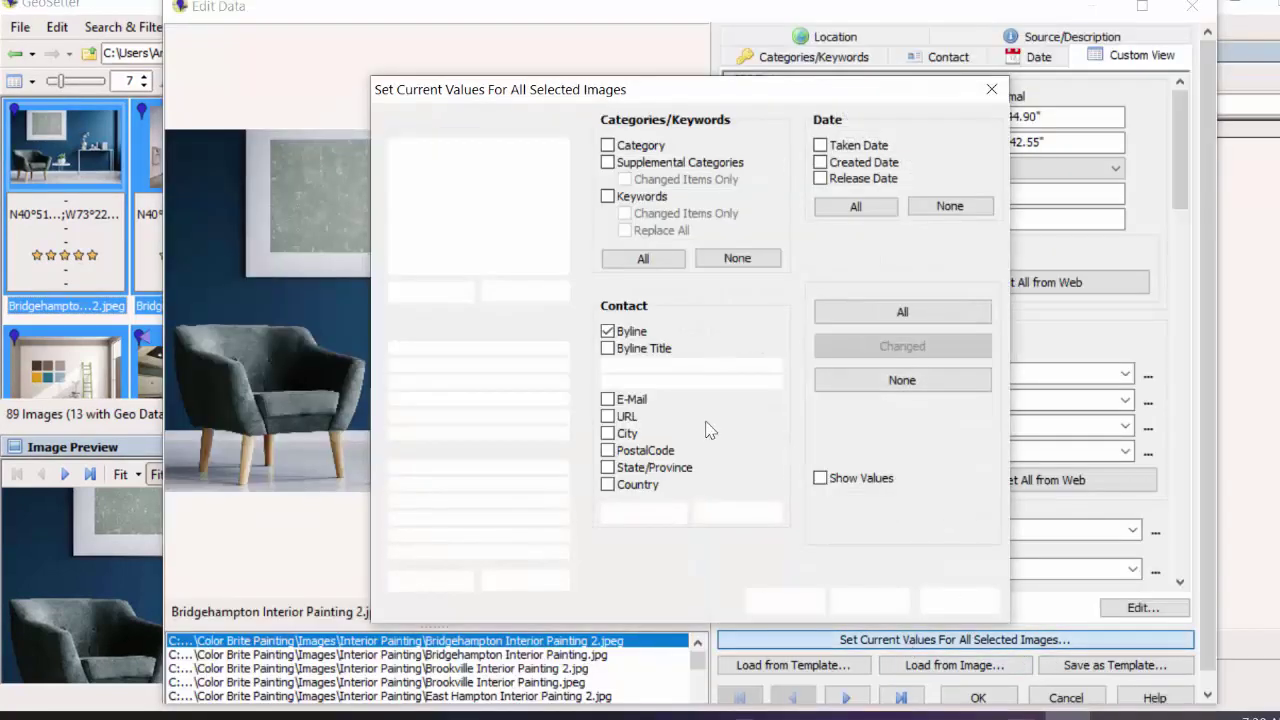
pyautogui.click(820, 479)
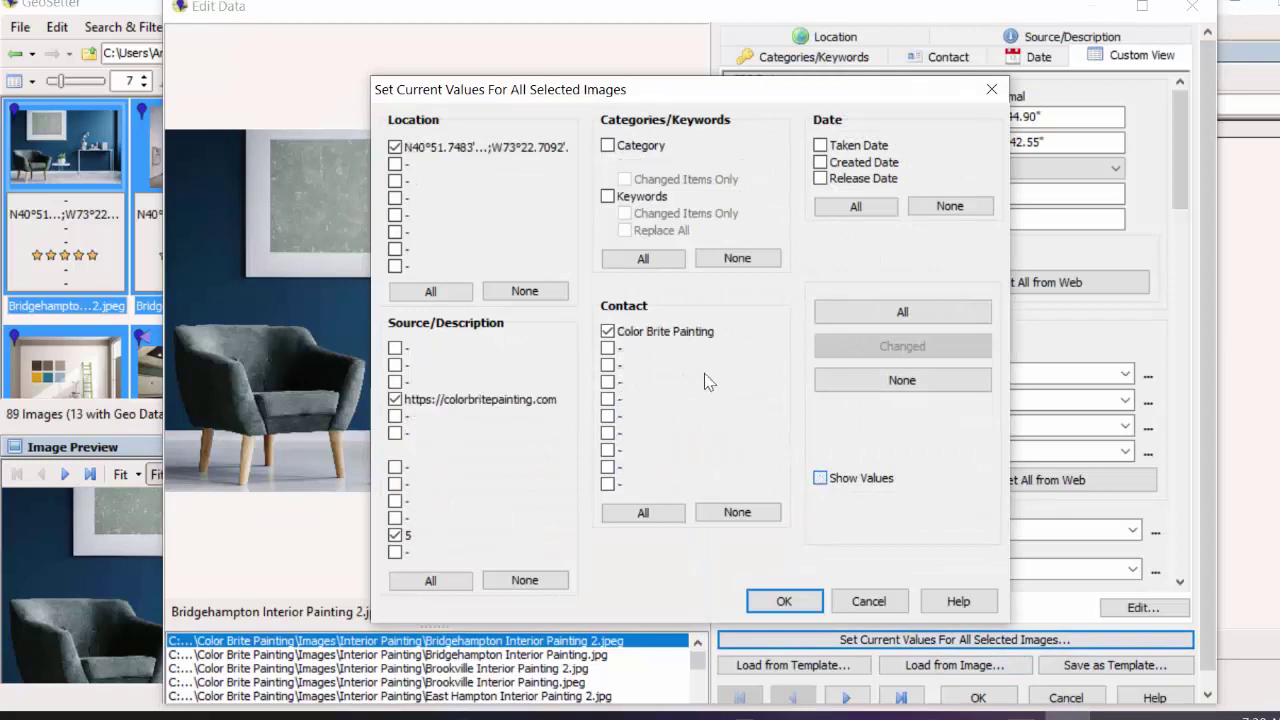
pyautogui.click(785, 602)
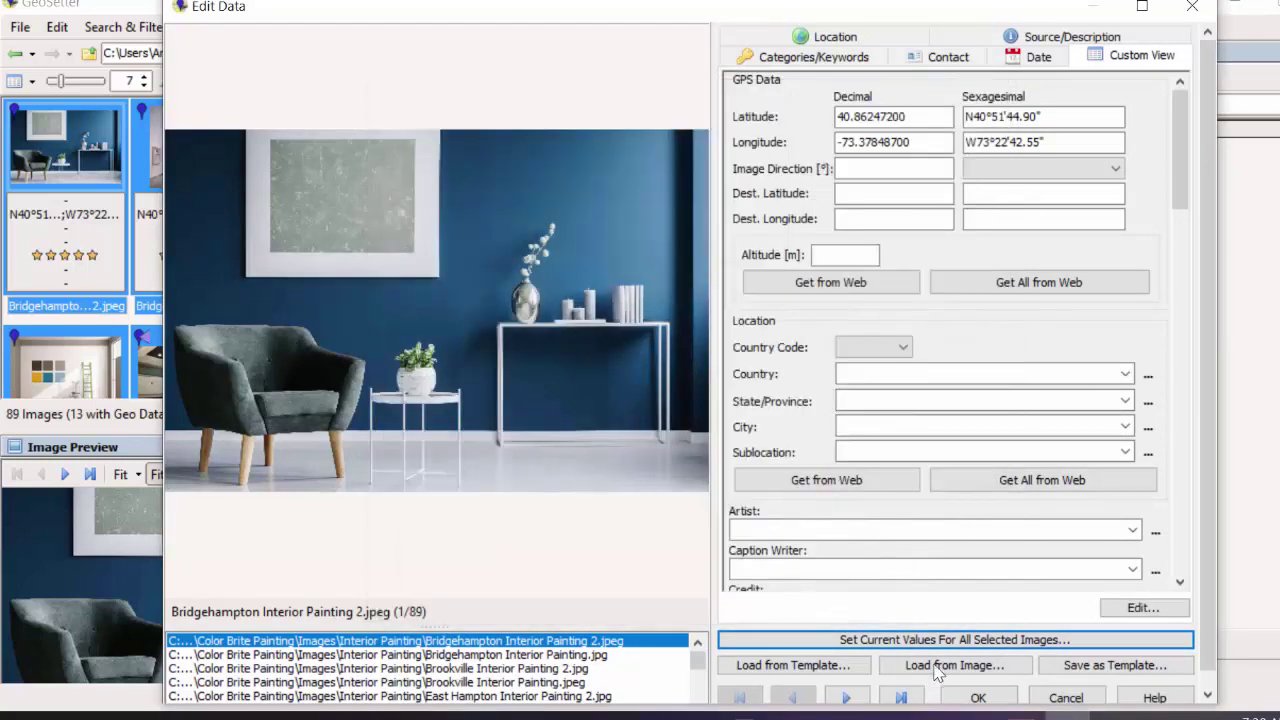
pyautogui.click(972, 698)
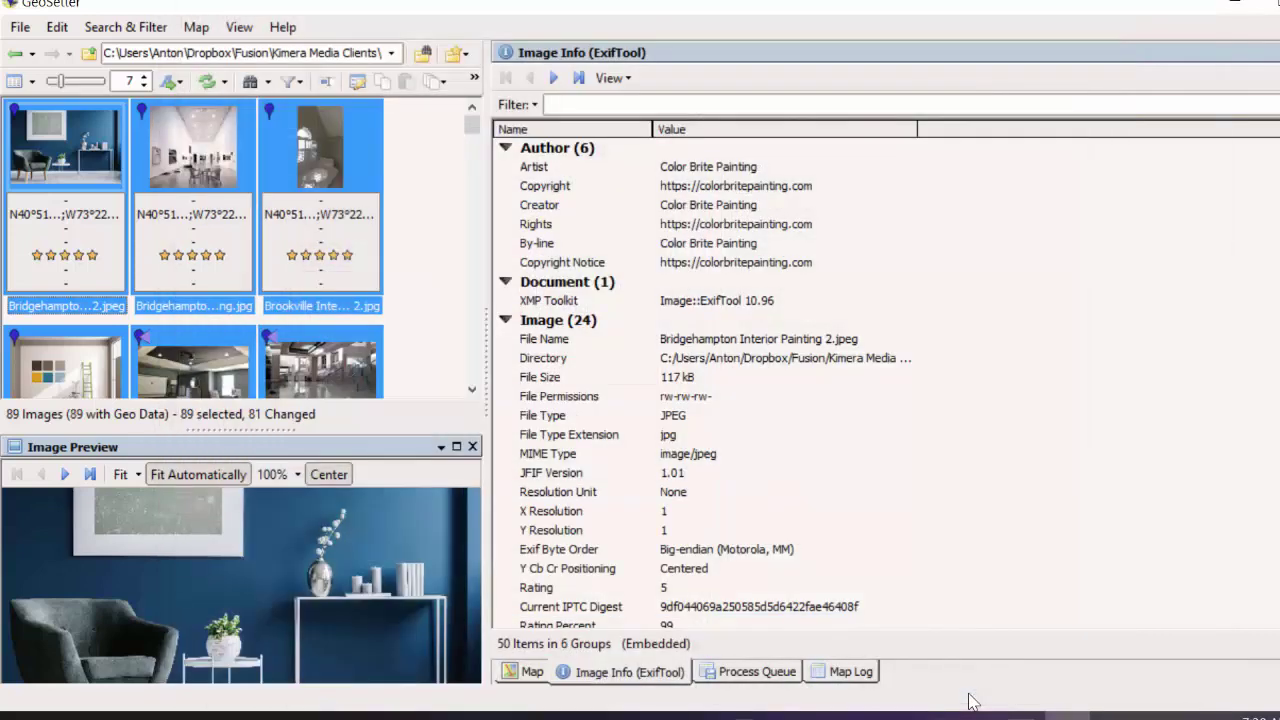
# - Save the changes of the selected Interior Painting images using the (UTC-05:00) America / New York time zone
pyautogui.click(60, 28)
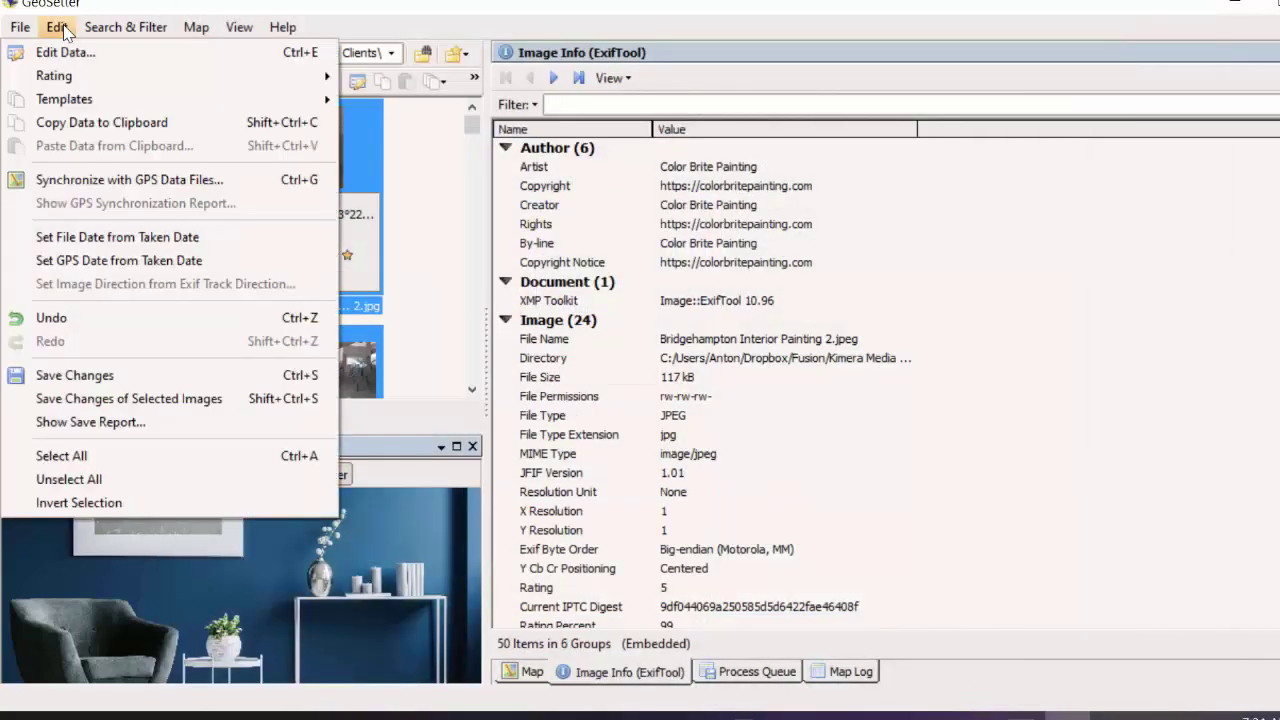
pyautogui.click(104, 399)
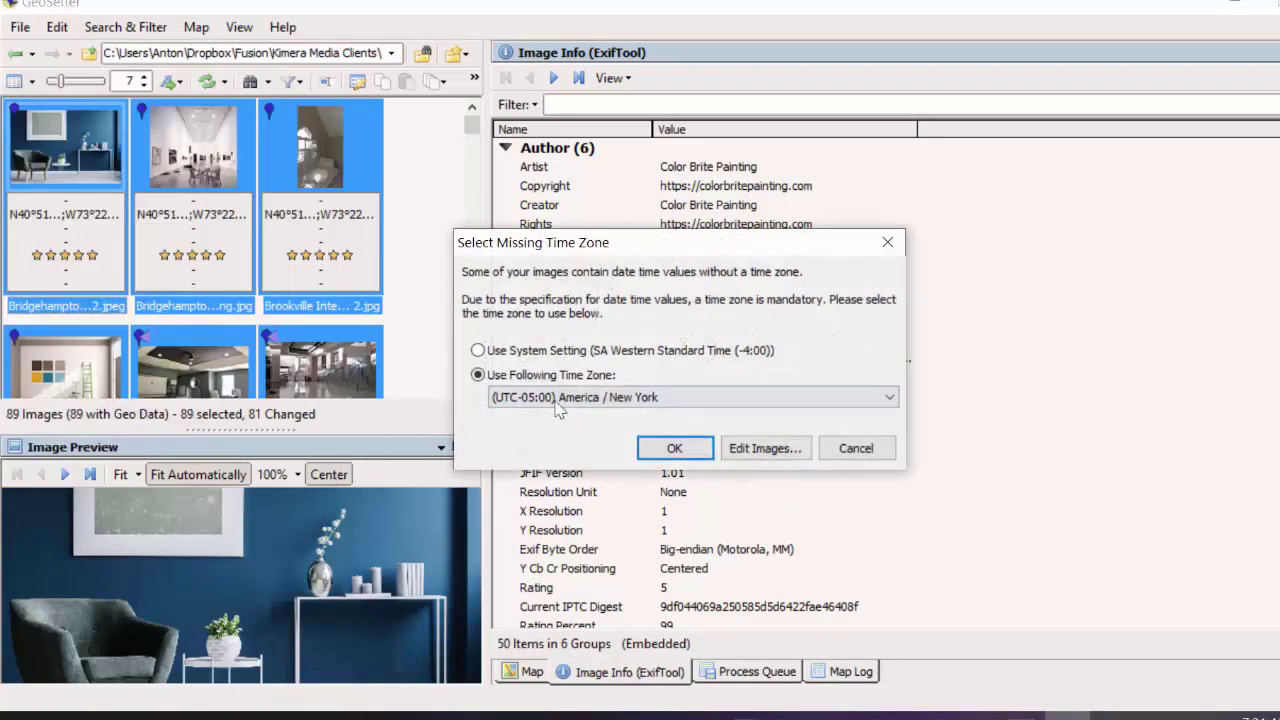
pyautogui.click(670, 450)
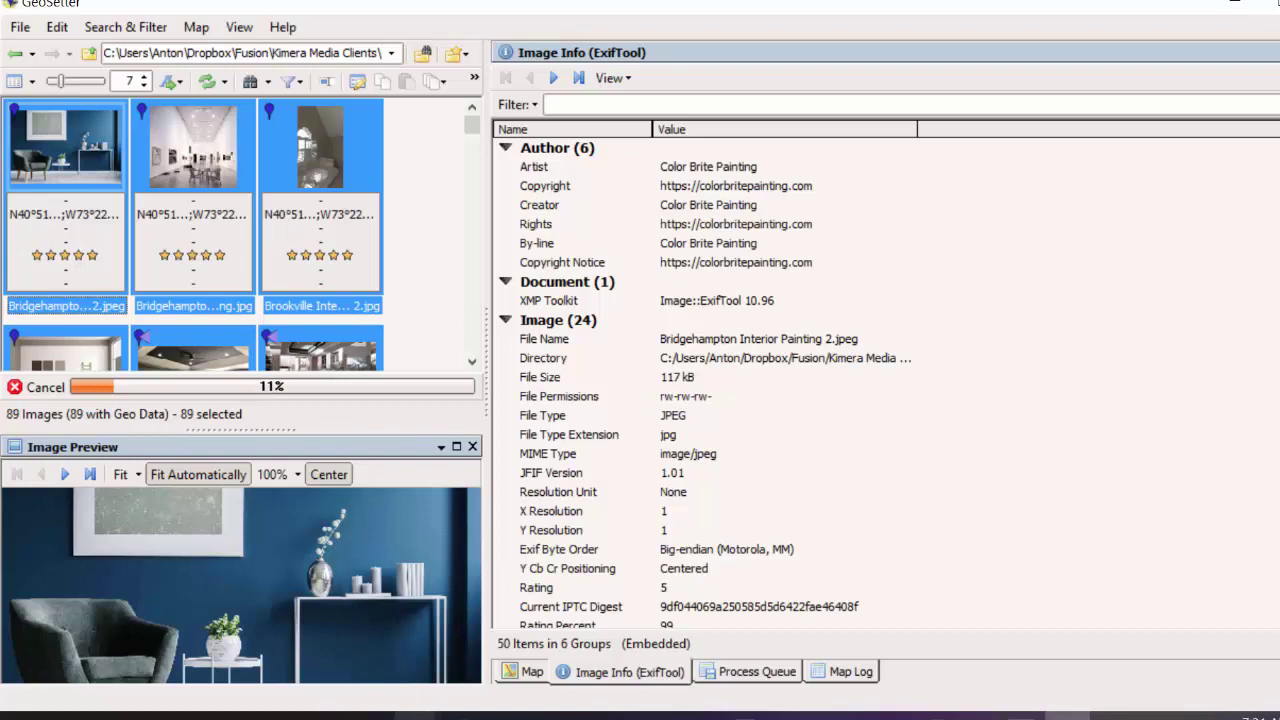
# - Switch to File Explorer and open the Interior Painting folder inside Color Brite Painting's Images folder
pyautogui.moveTo(420, 708)
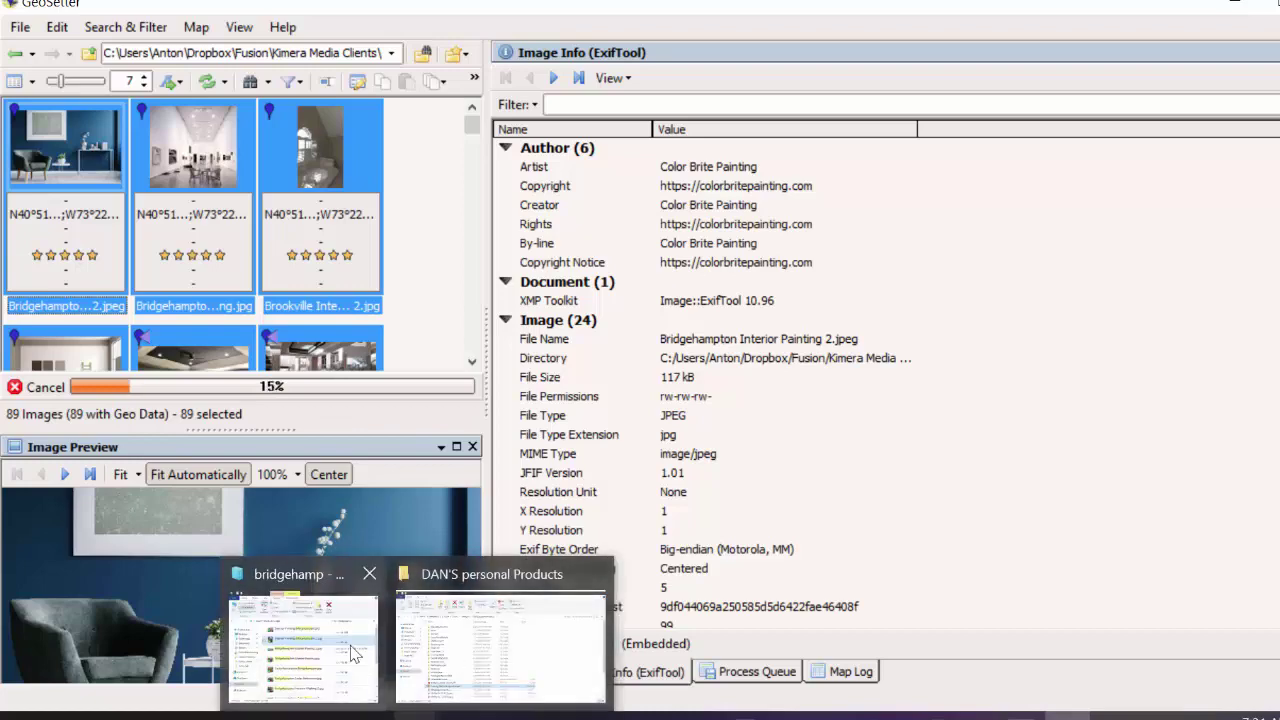
pyautogui.click(310, 625)
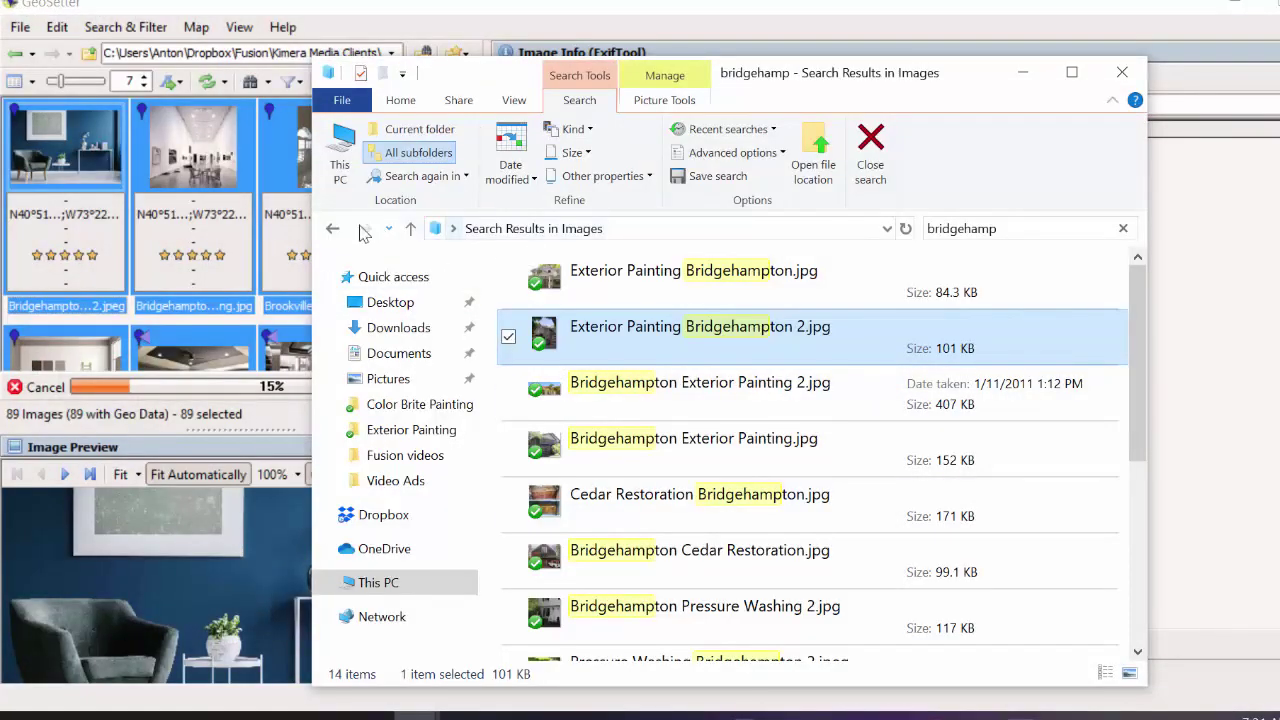
pyautogui.click(393, 404)
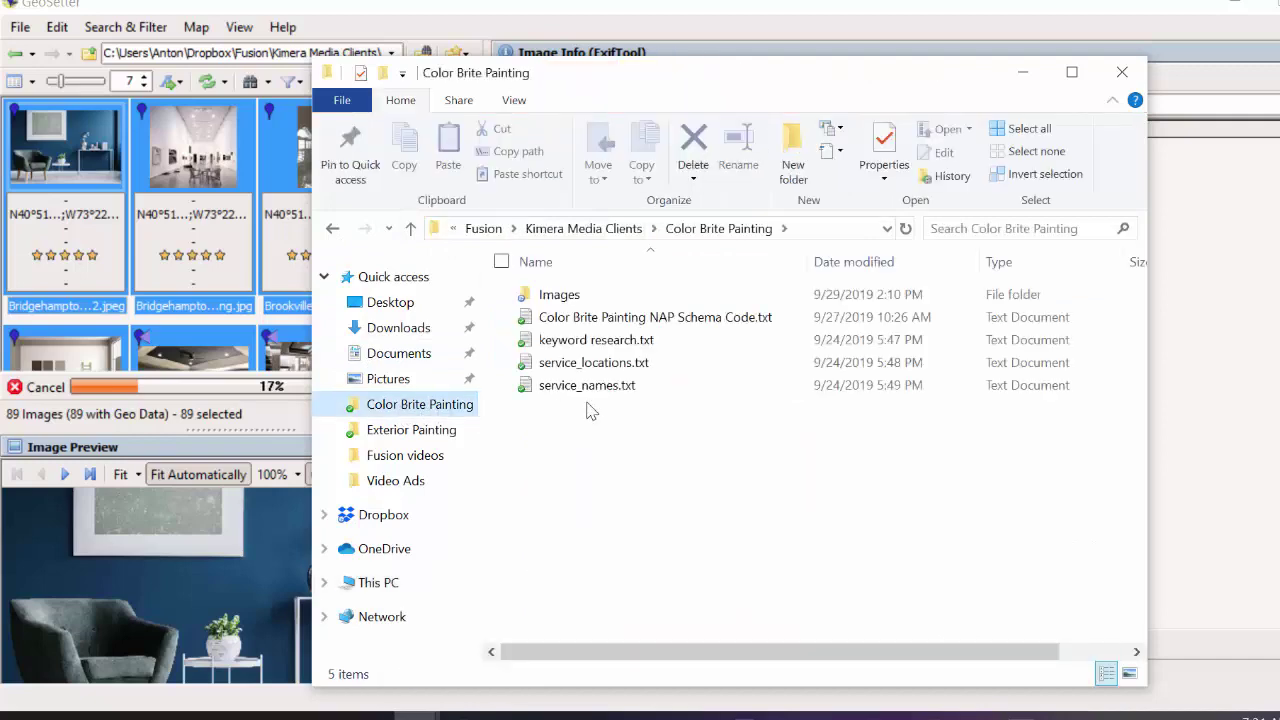
pyautogui.doubleClick(565, 300)
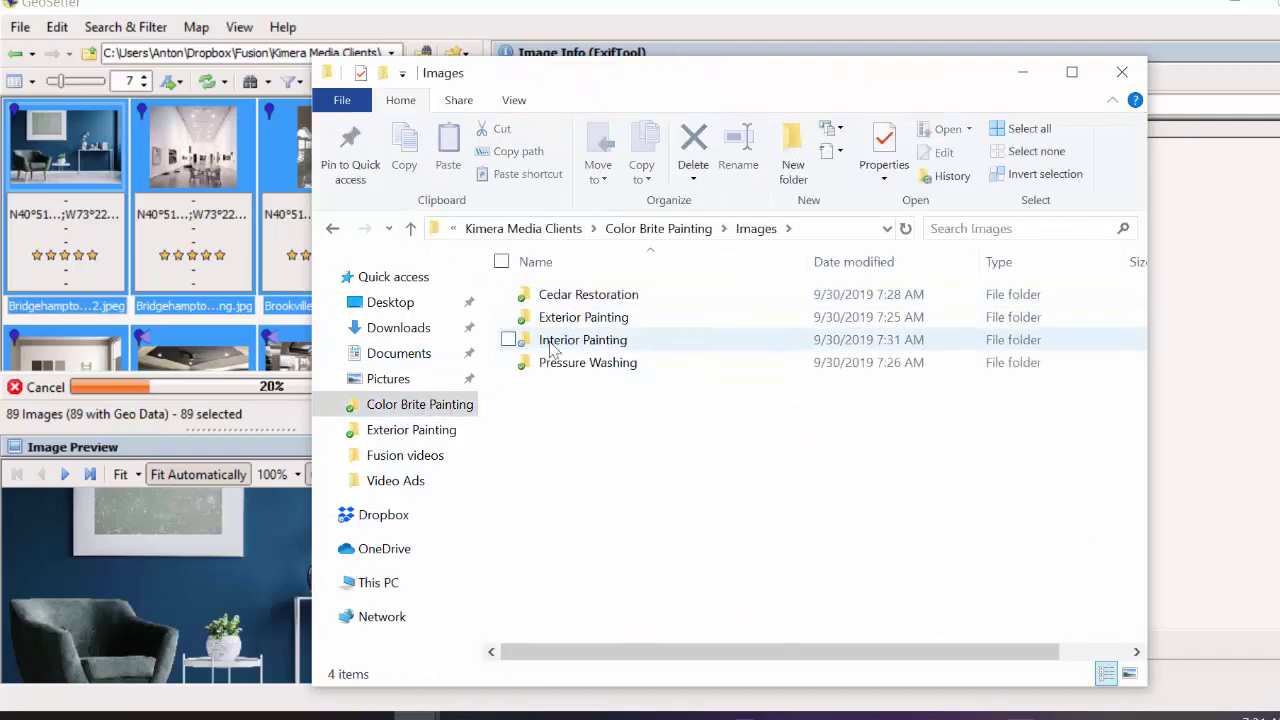
pyautogui.doubleClick(560, 341)
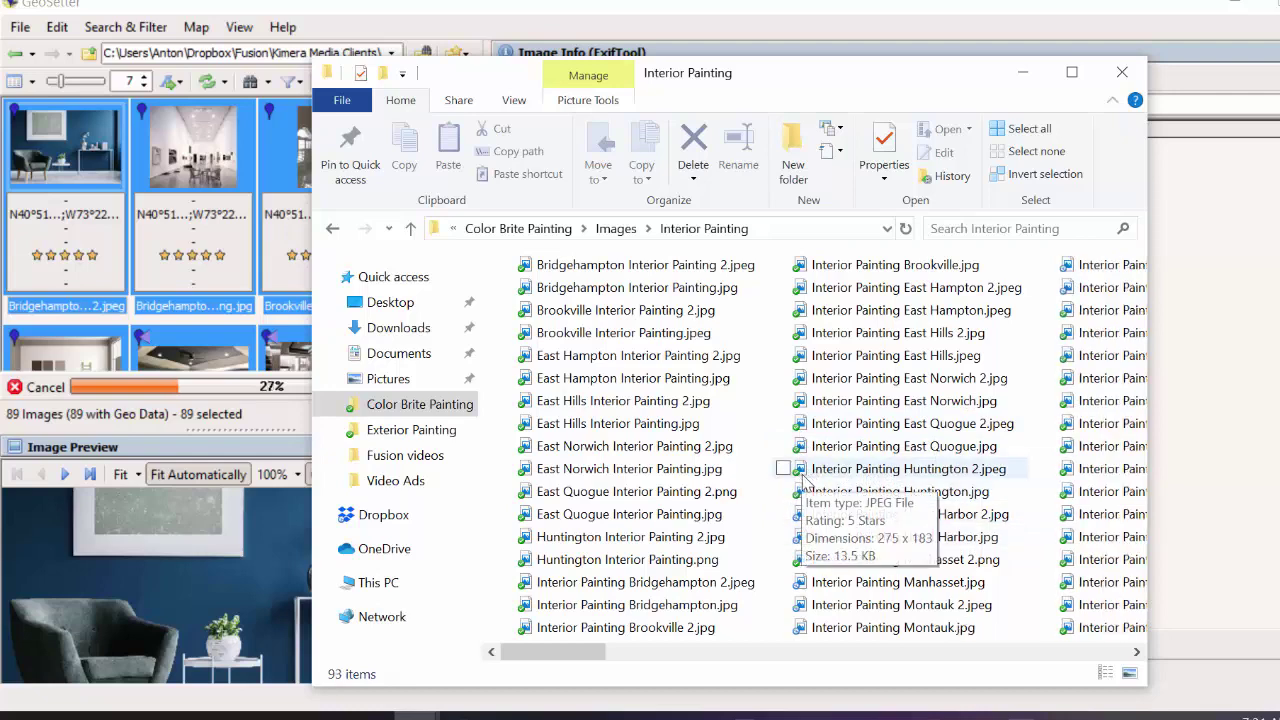
# - Check the rating, authors, copyright and GPS details in the properties of Interior Painting Huntington 2.jpeg, then close them
pyautogui.click(853, 470)
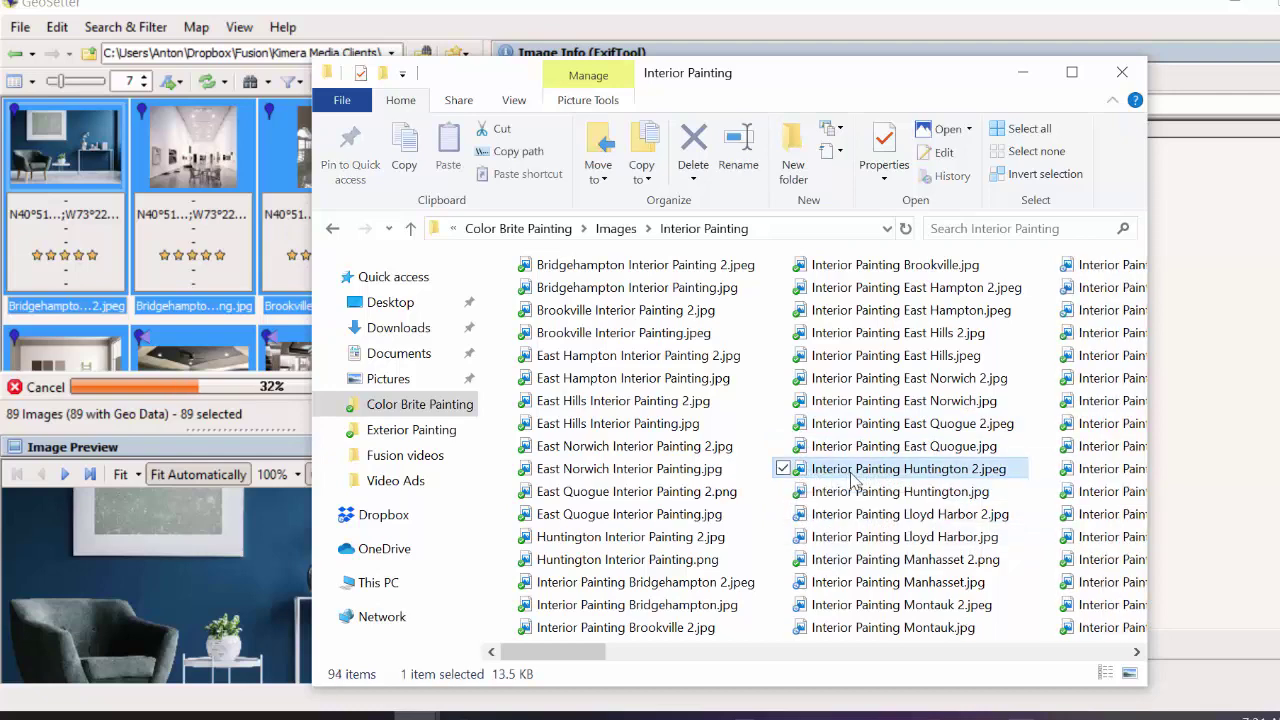
pyautogui.rightClick(851, 476)
pyautogui.moveTo(570, 716)
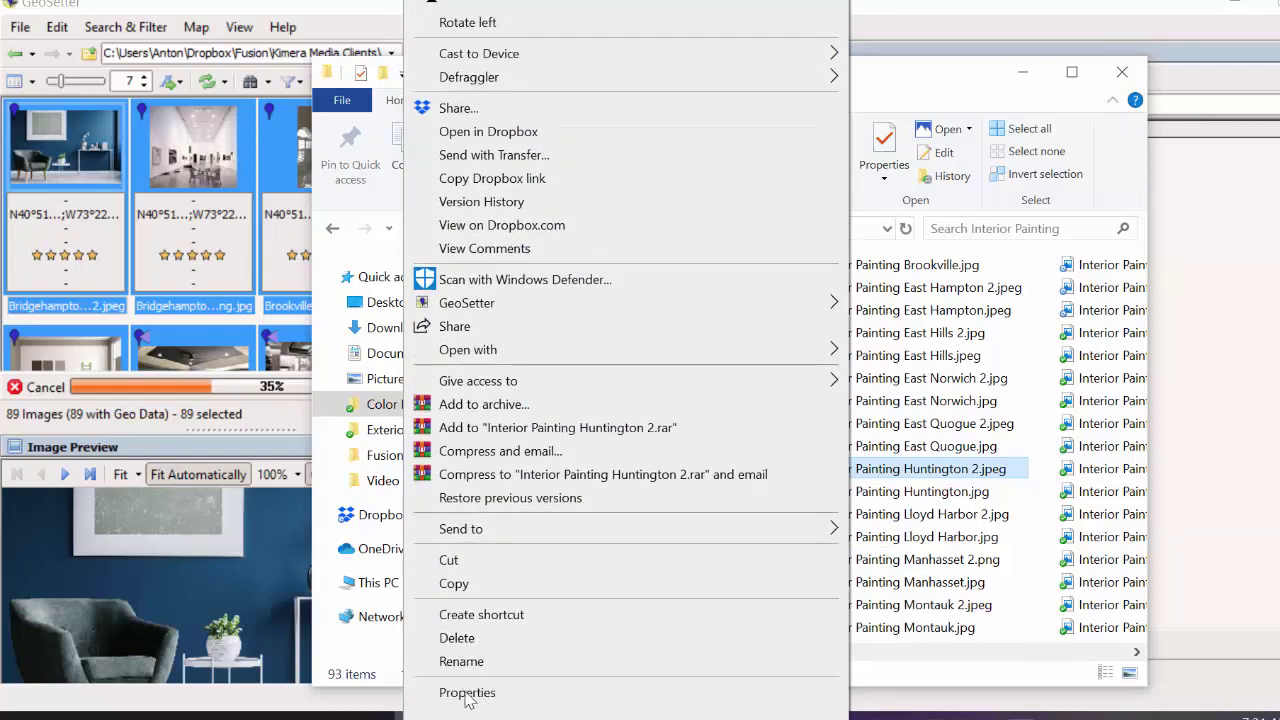
pyautogui.click(530, 692)
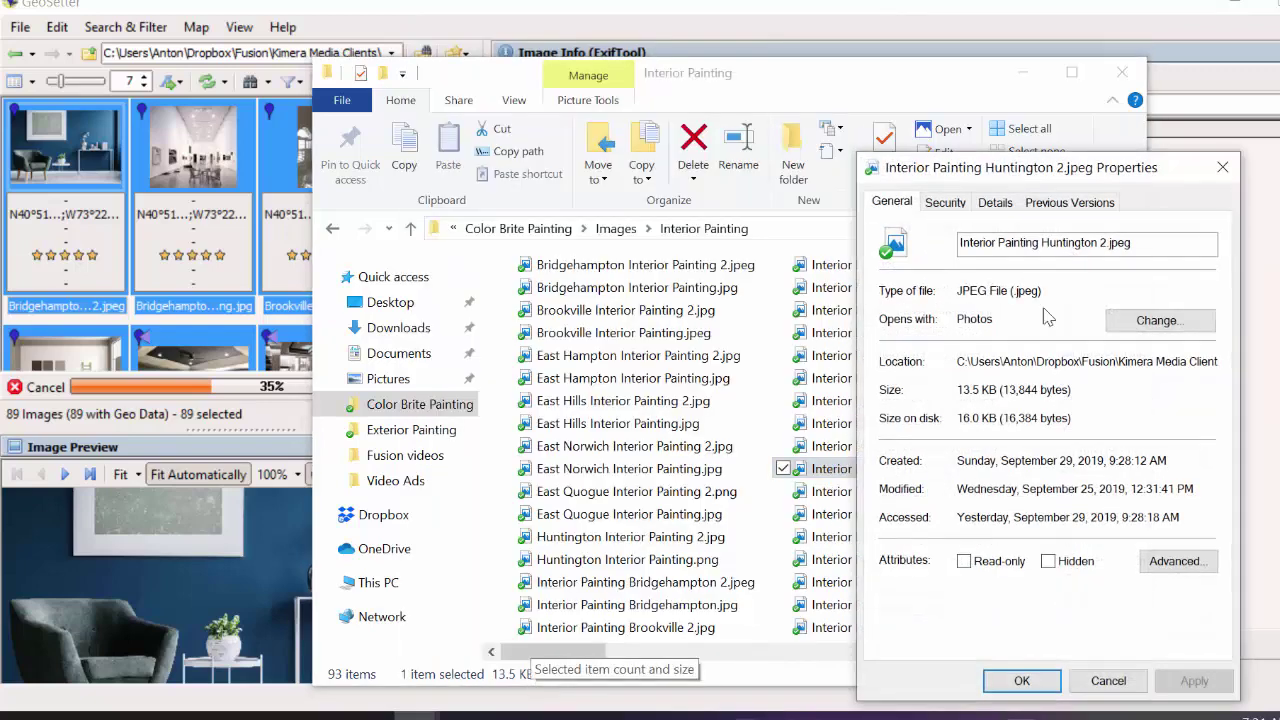
pyautogui.moveTo(1027, 175); pyautogui.dragTo(804, 106)
pyautogui.click(771, 136)
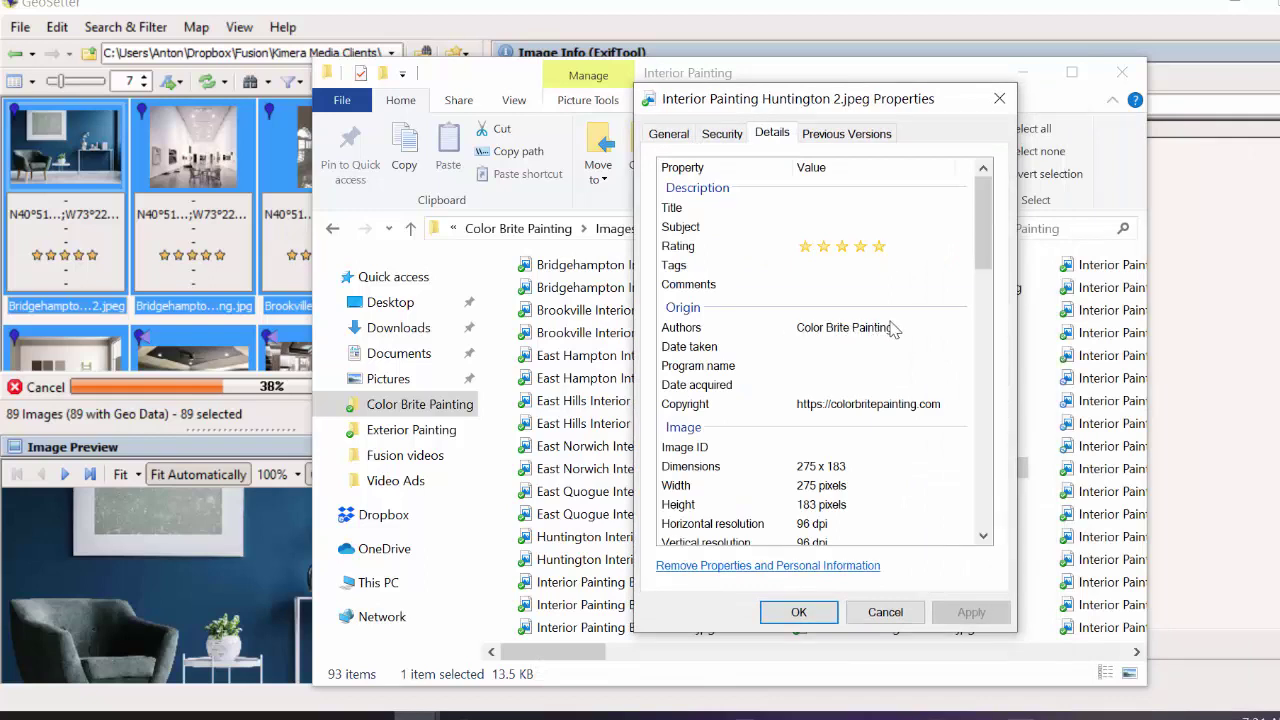
pyautogui.click(805, 413)
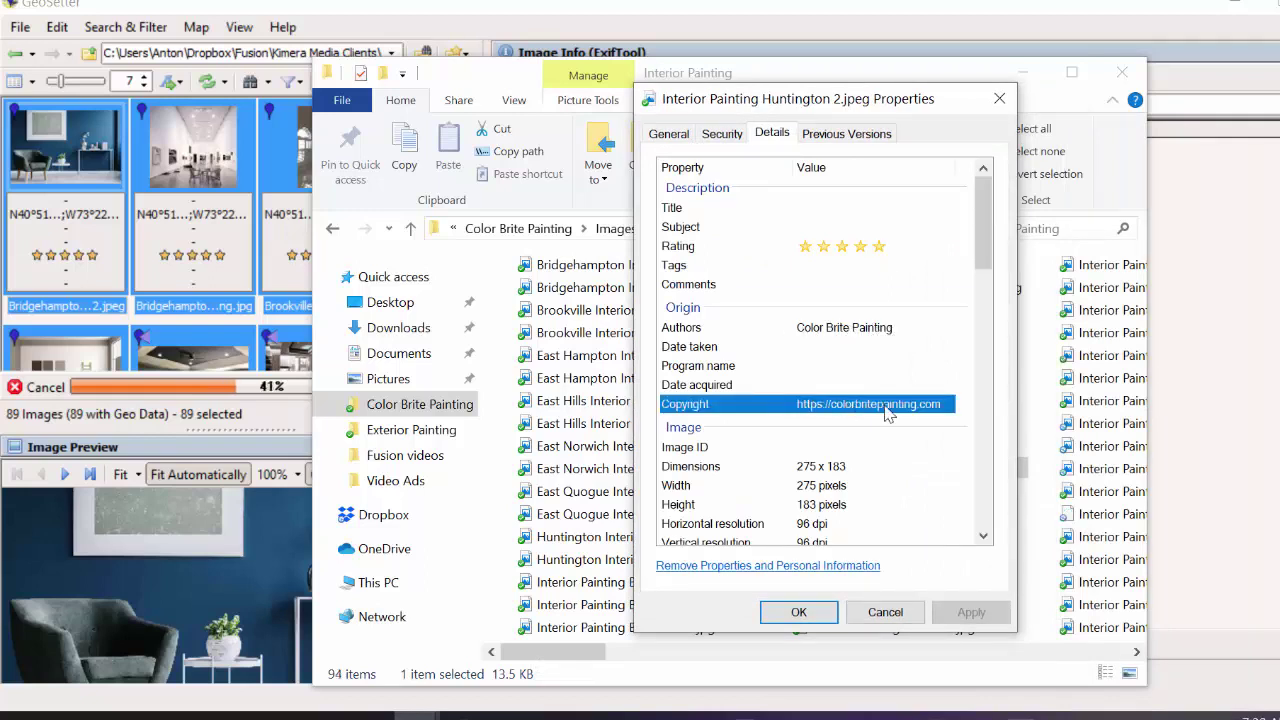
pyautogui.moveTo(985, 236); pyautogui.dragTo(986, 473)
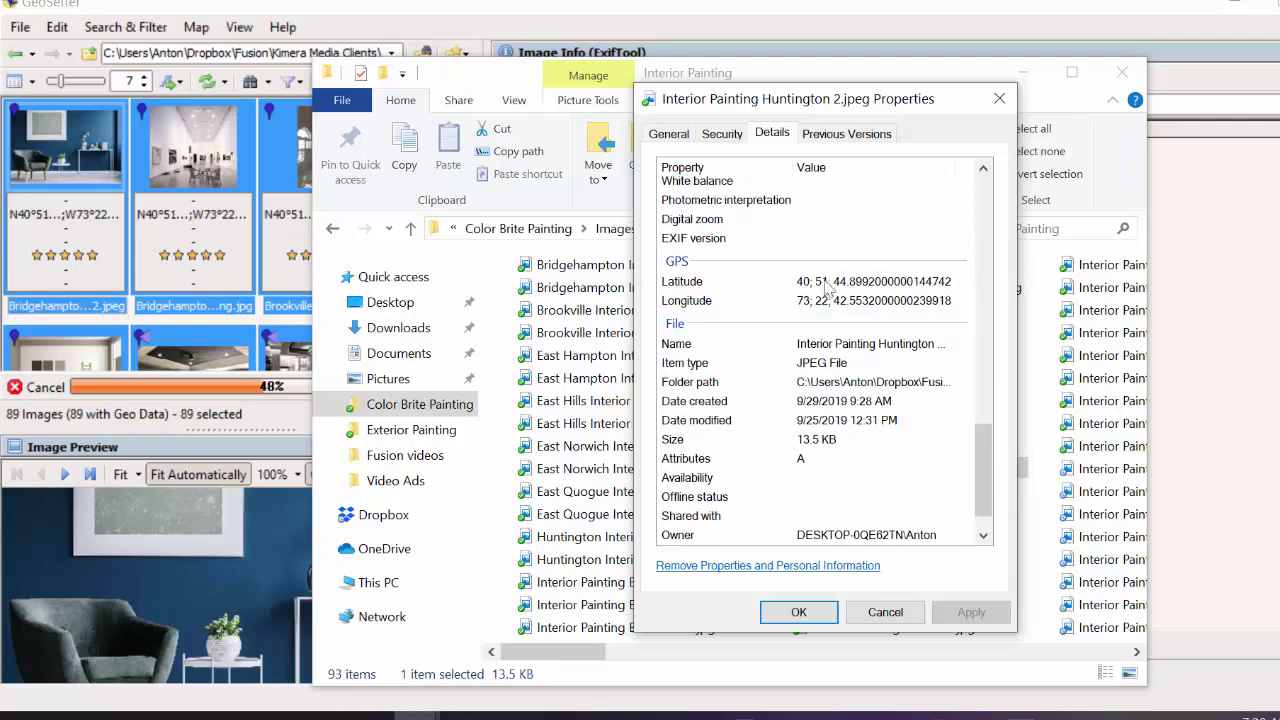
pyautogui.click(799, 612)
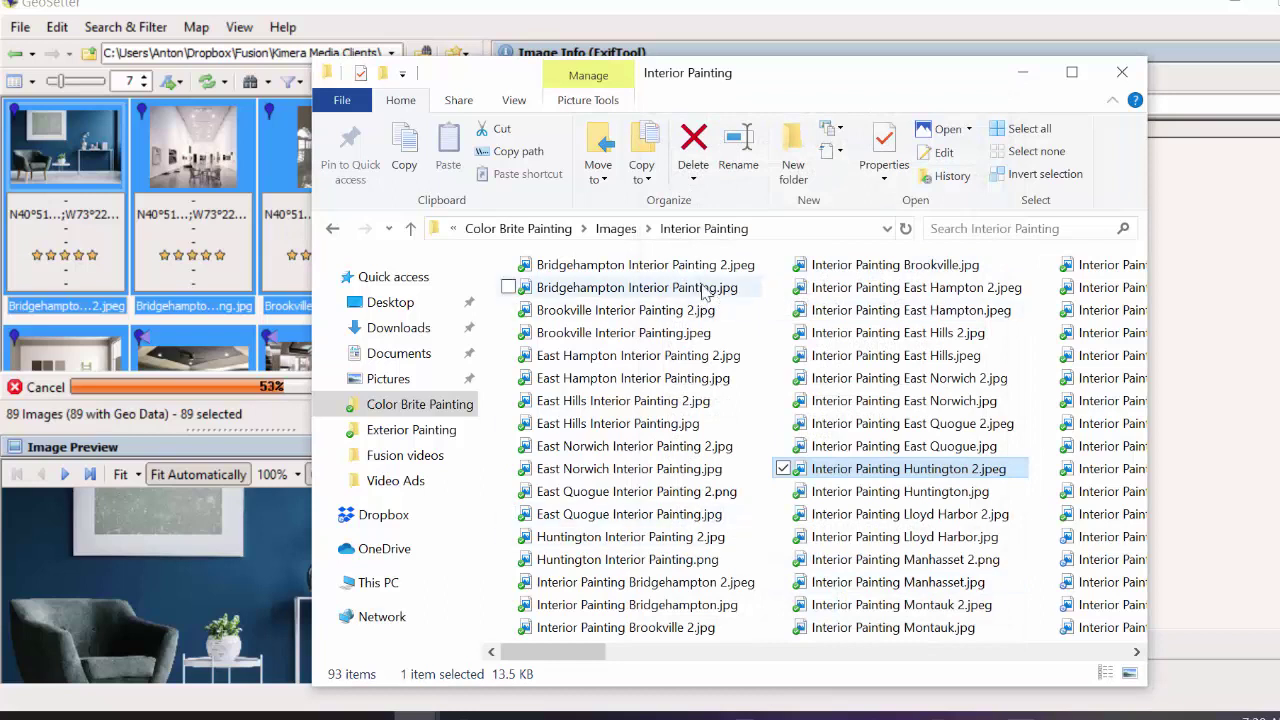
# - Go up to the Images folder in File Explorer and review its service subfolders
pyautogui.click(616, 230)
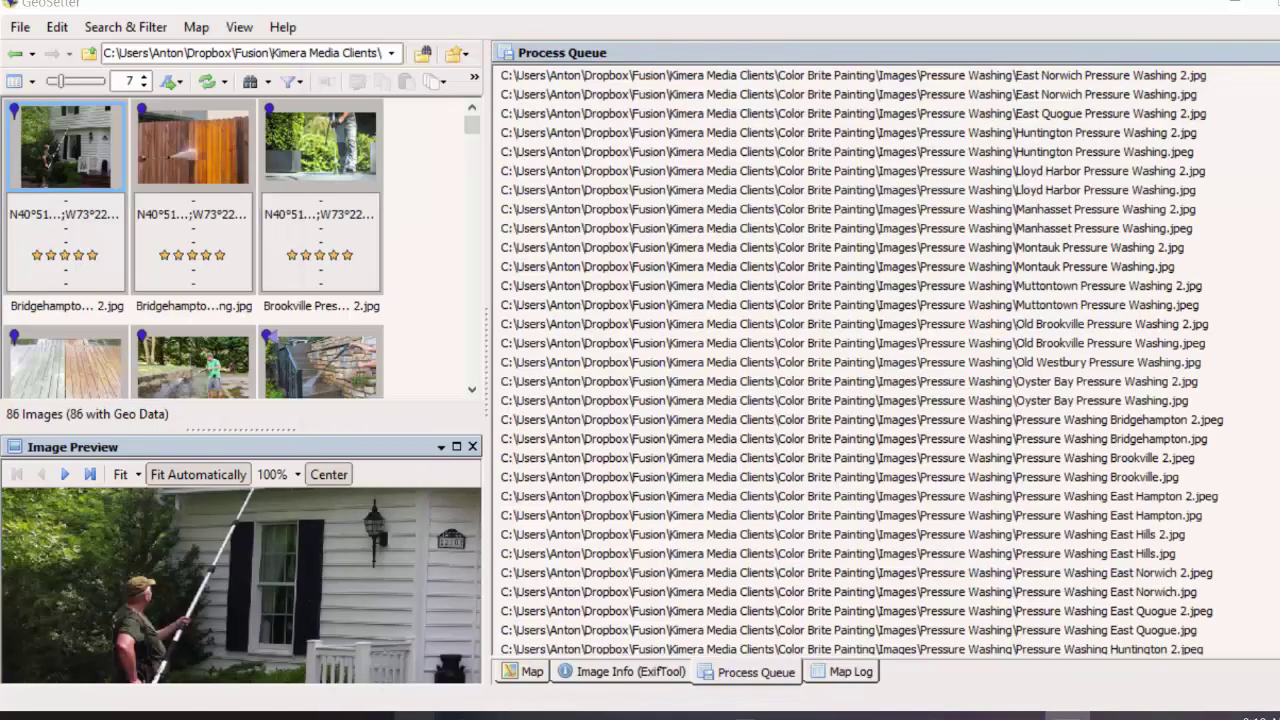
pyautogui.moveTo(420, 712)
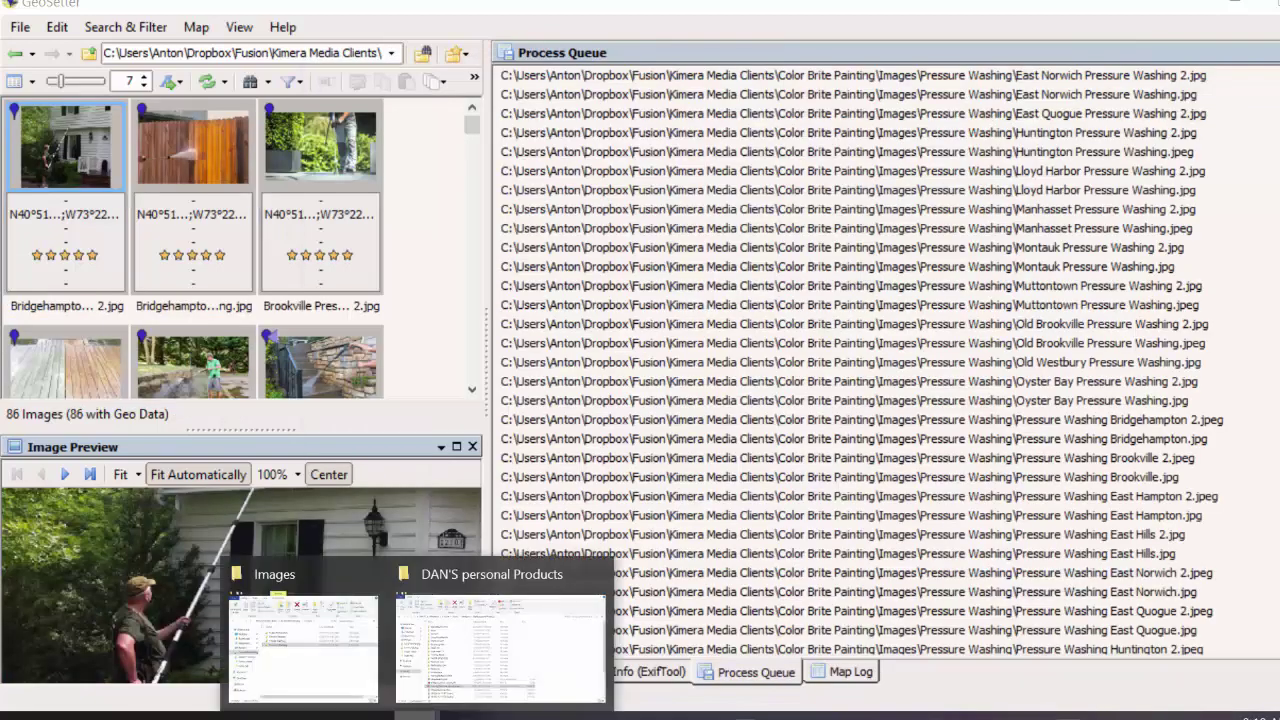
pyautogui.click(342, 652)
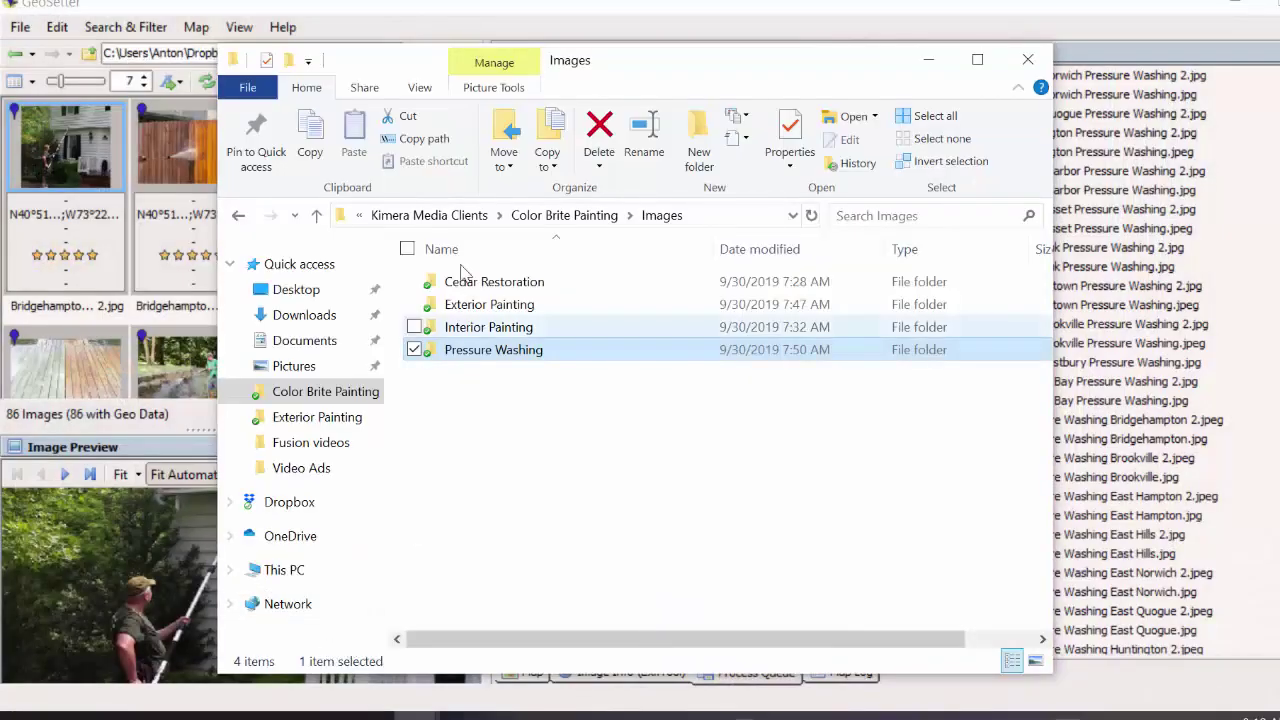
pyautogui.moveTo(605, 79); pyautogui.dragTo(729, 79)
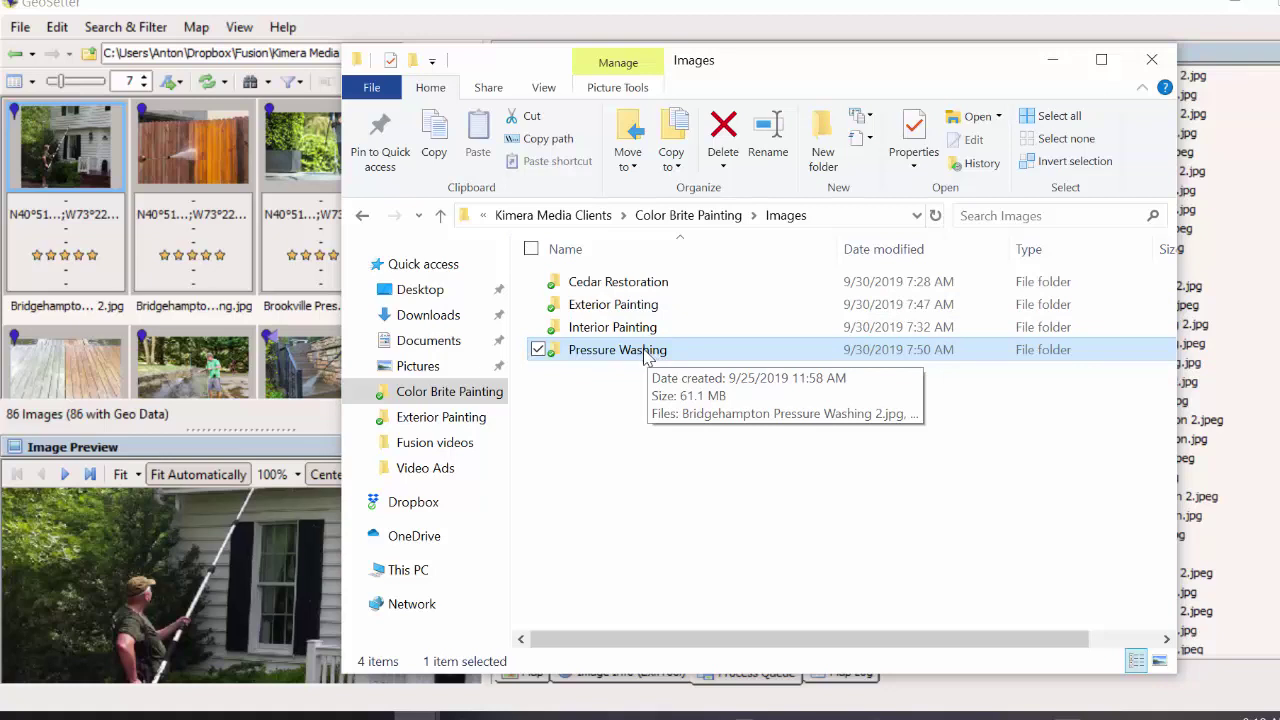
# - Switch to Google My Business in the browser and open the Photos section of the Color Brite Painting listing
pyautogui.click(320, 716)
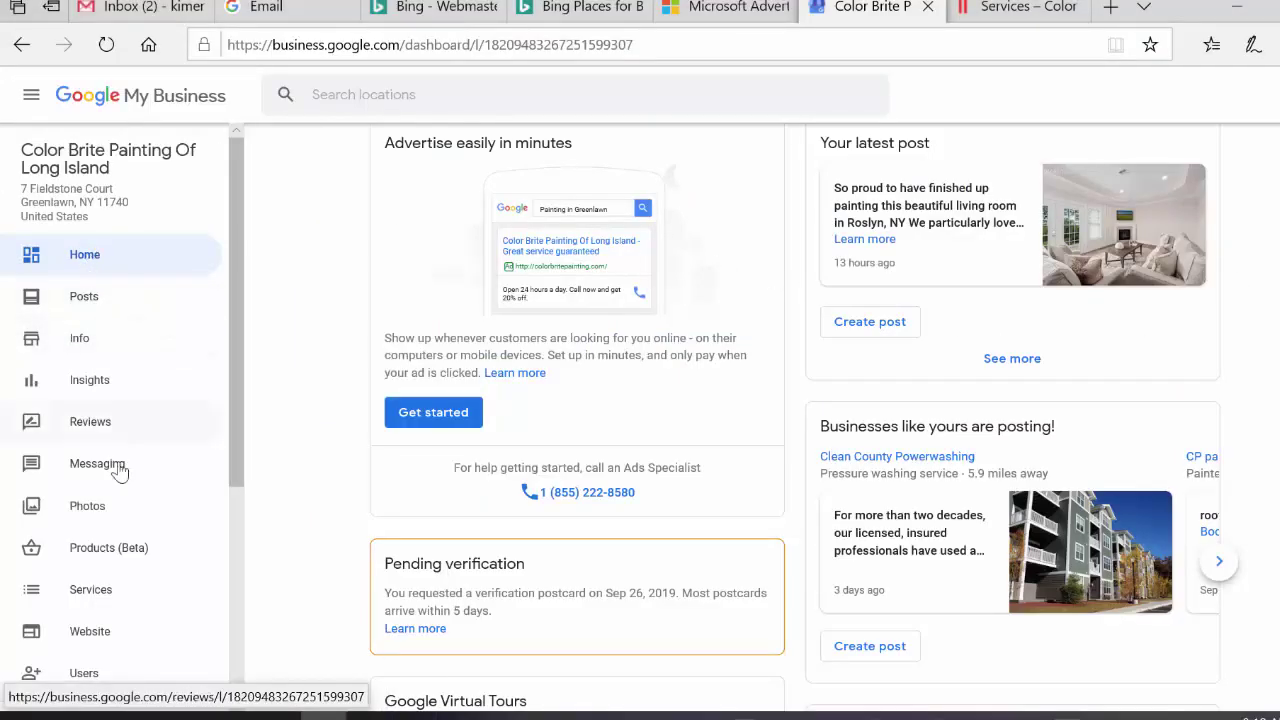
pyautogui.click(89, 514)
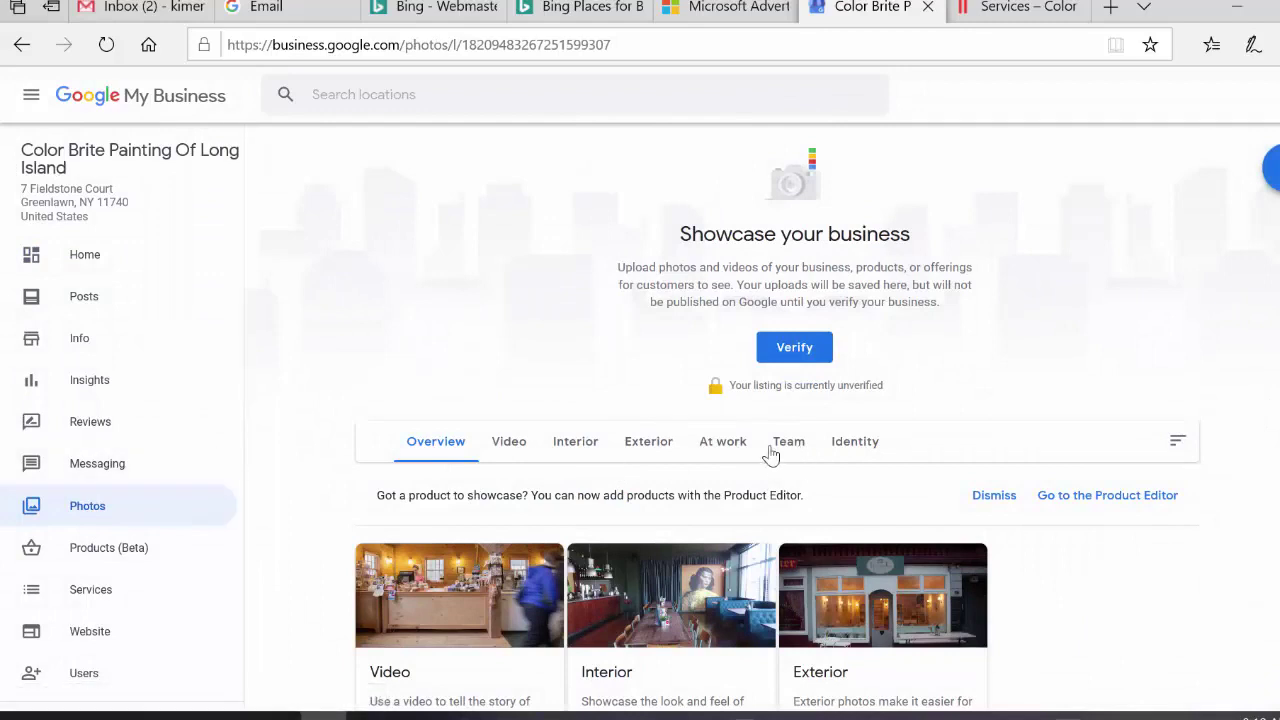
pyautogui.scroll(-1, 640, 489)
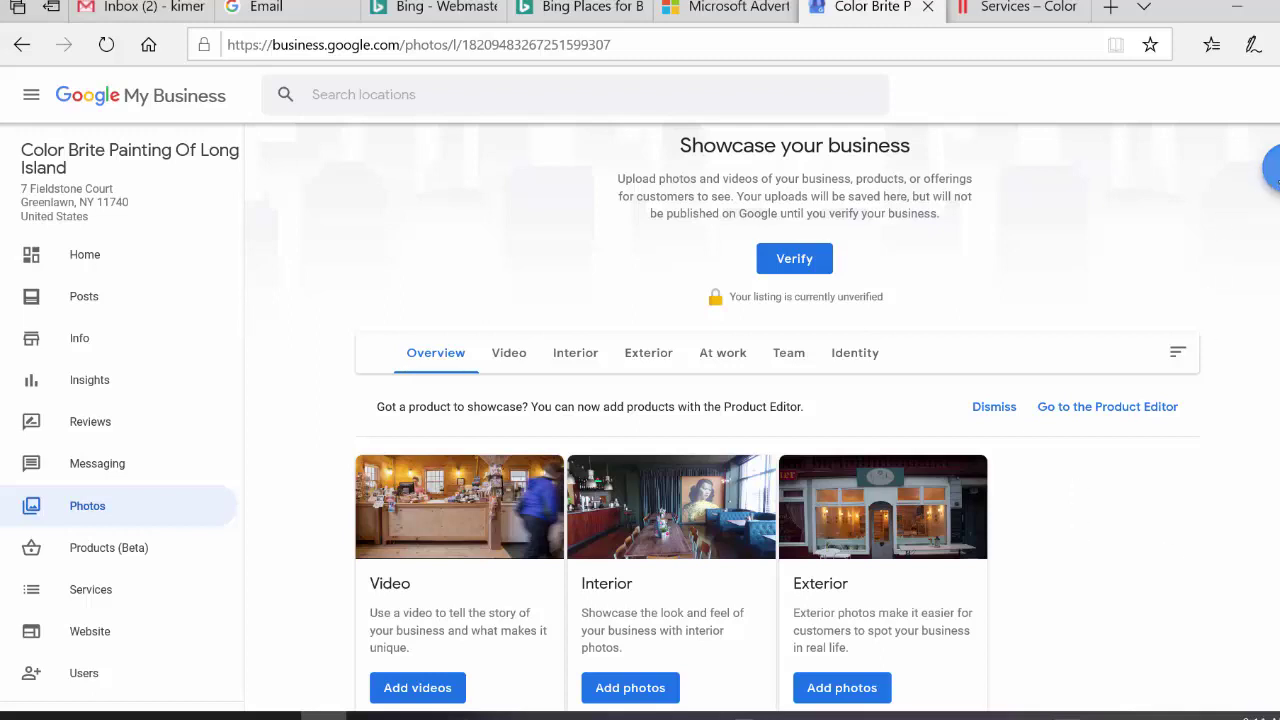
# - Upload all images from the Cedar Restoration folder inside Color Brite Painting's Images folder to the listing's photos
pyautogui.click(1271, 168)
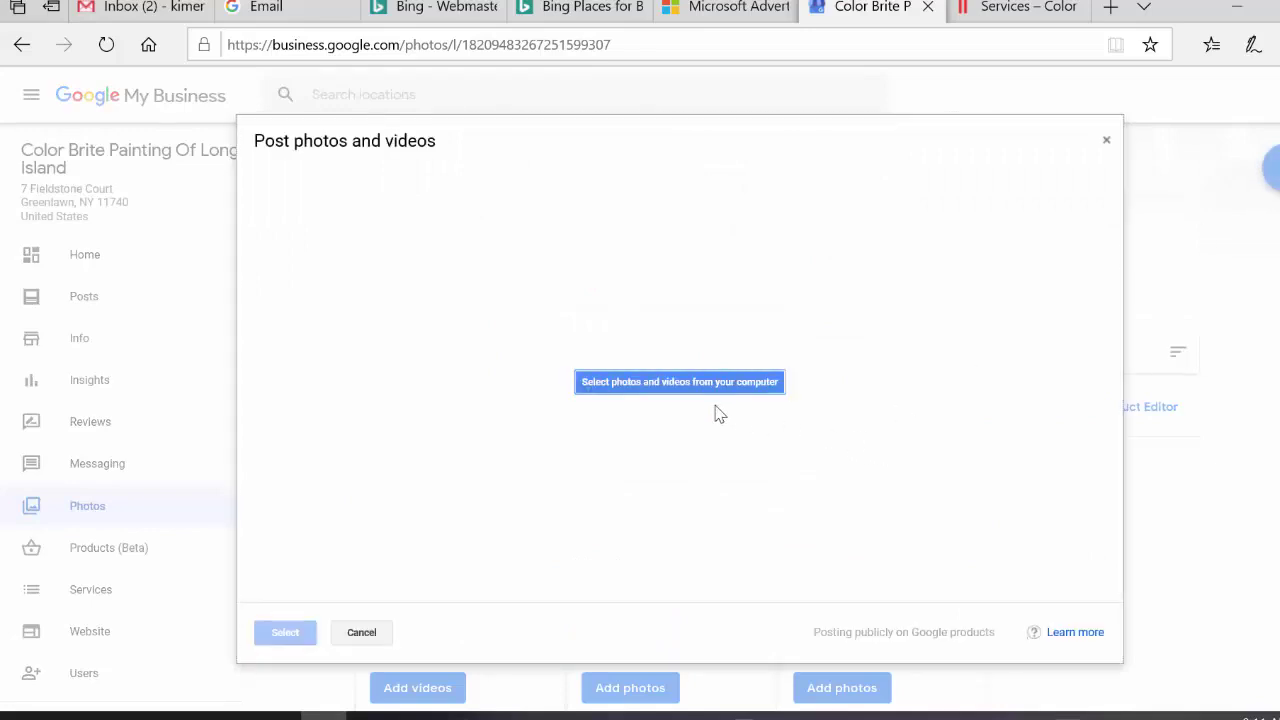
pyautogui.click(660, 393)
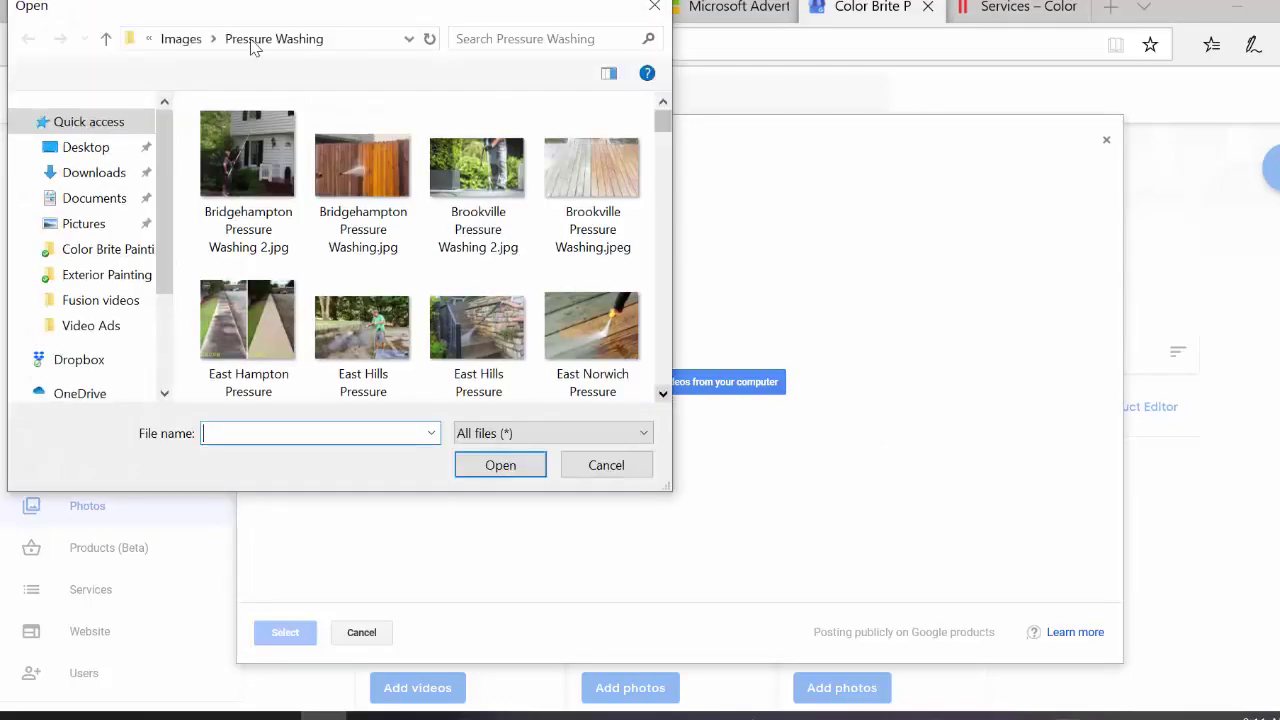
pyautogui.moveTo(249, 20); pyautogui.dragTo(440, 112)
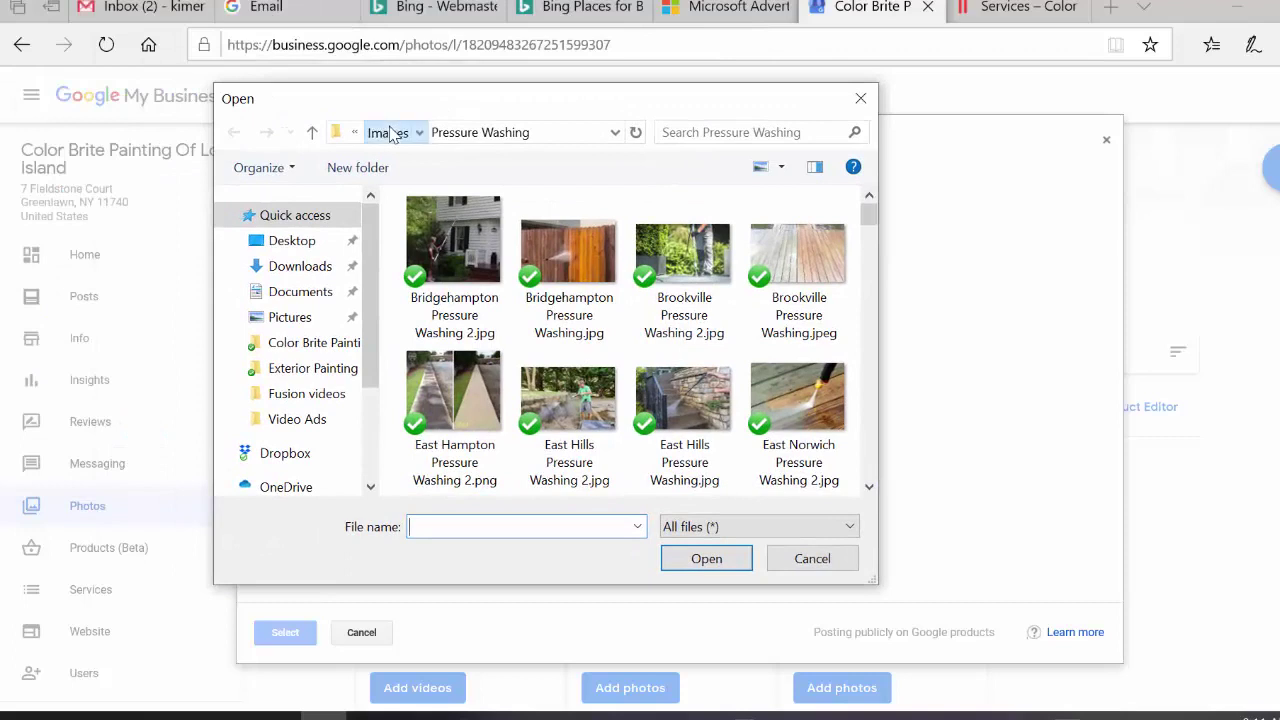
pyautogui.click(391, 131)
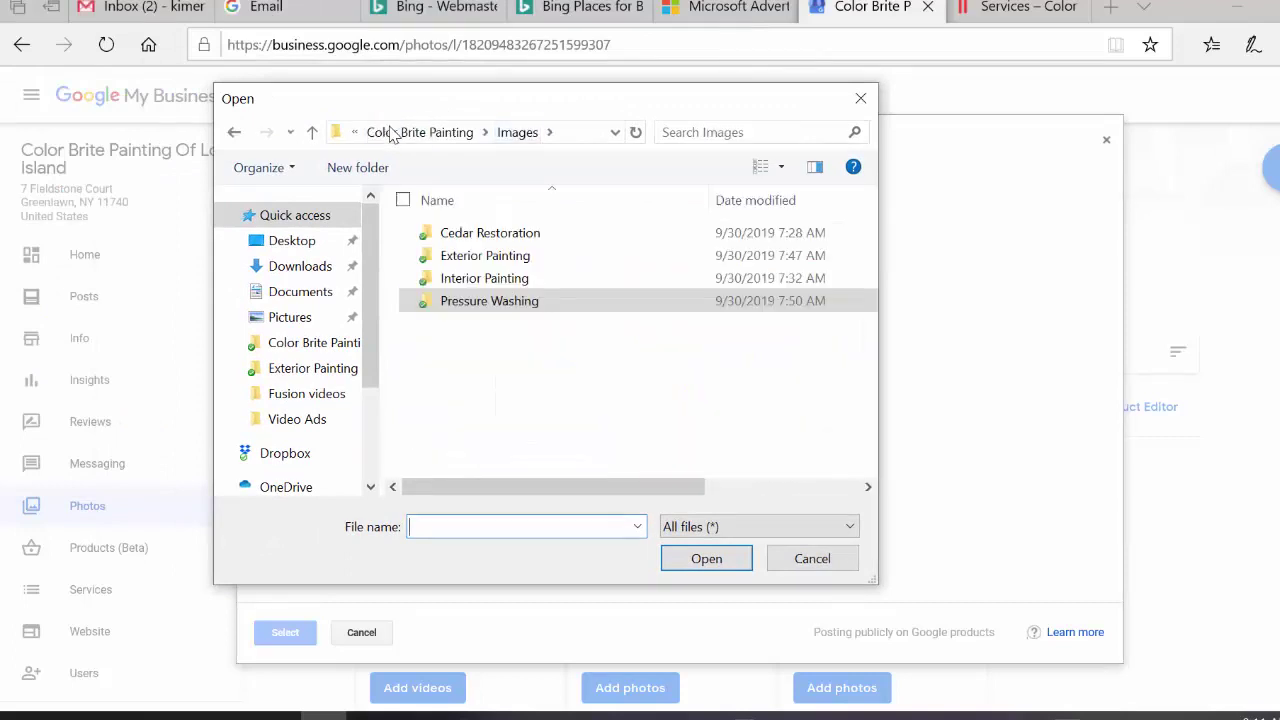
pyautogui.doubleClick(480, 238)
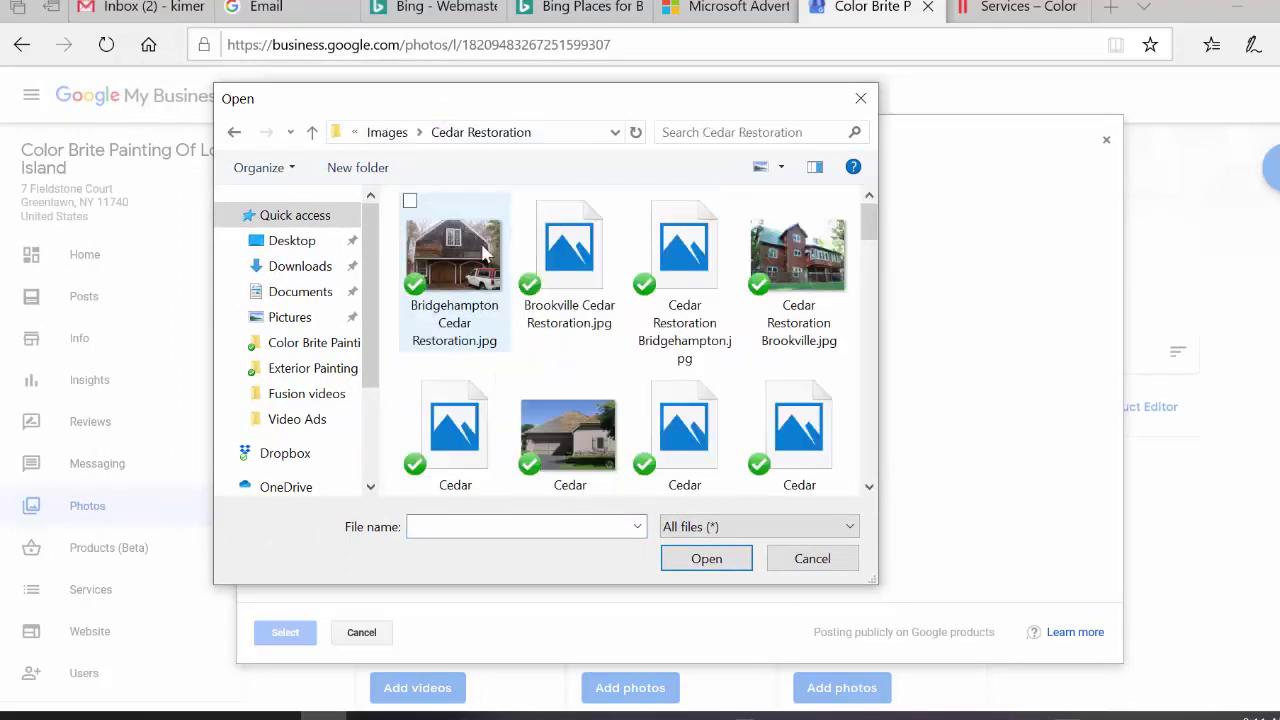
pyautogui.click(575, 306)
pyautogui.hotkey('ctrl', 'a')
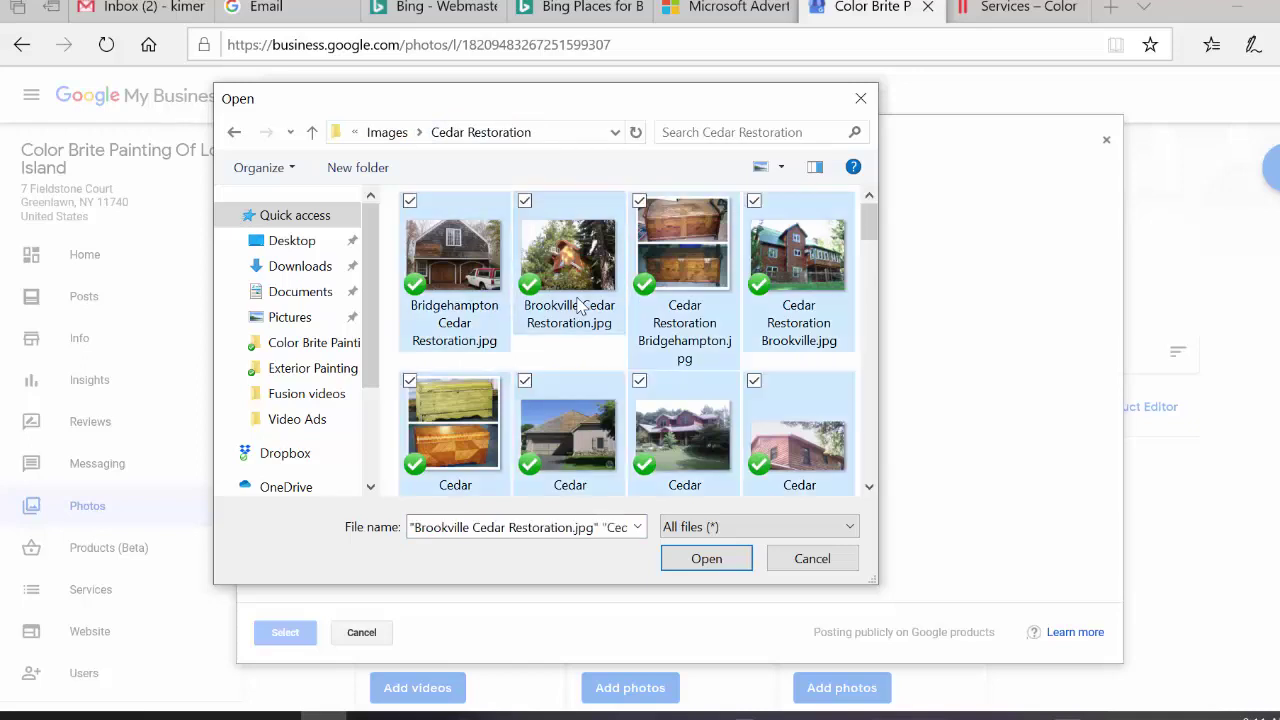
pyautogui.click(705, 563)
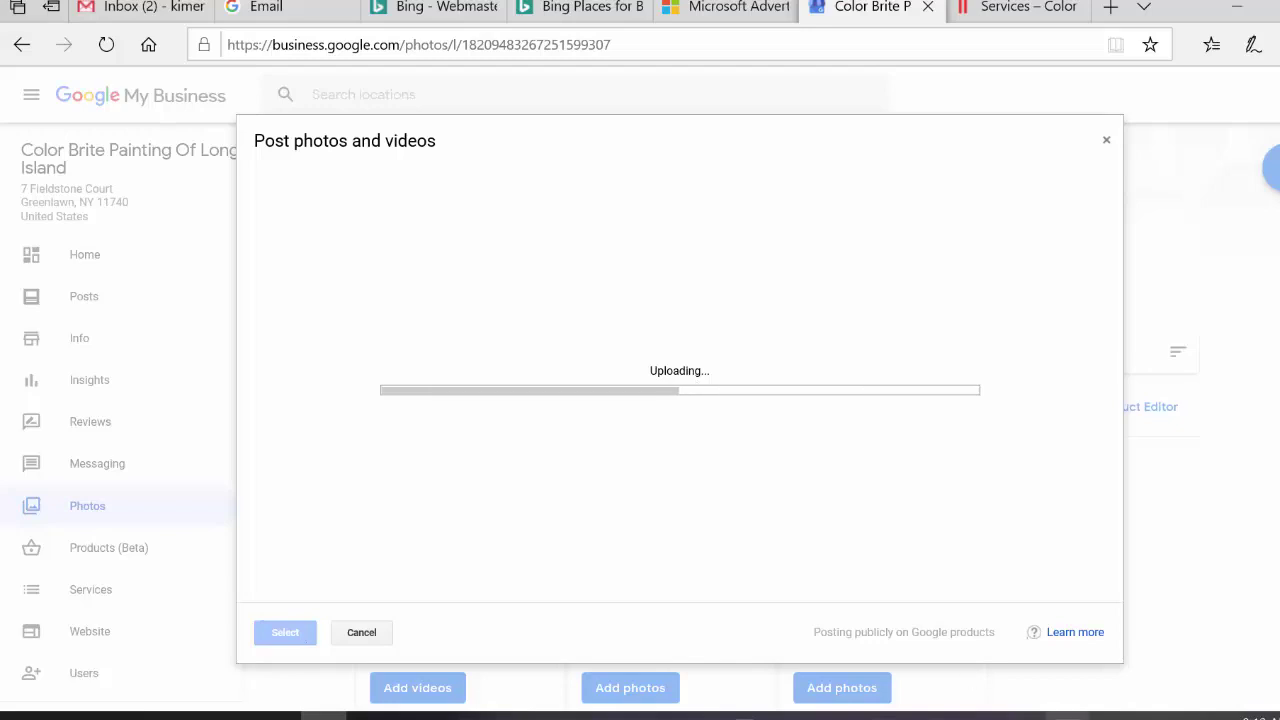
pyautogui.click(1066, 636)
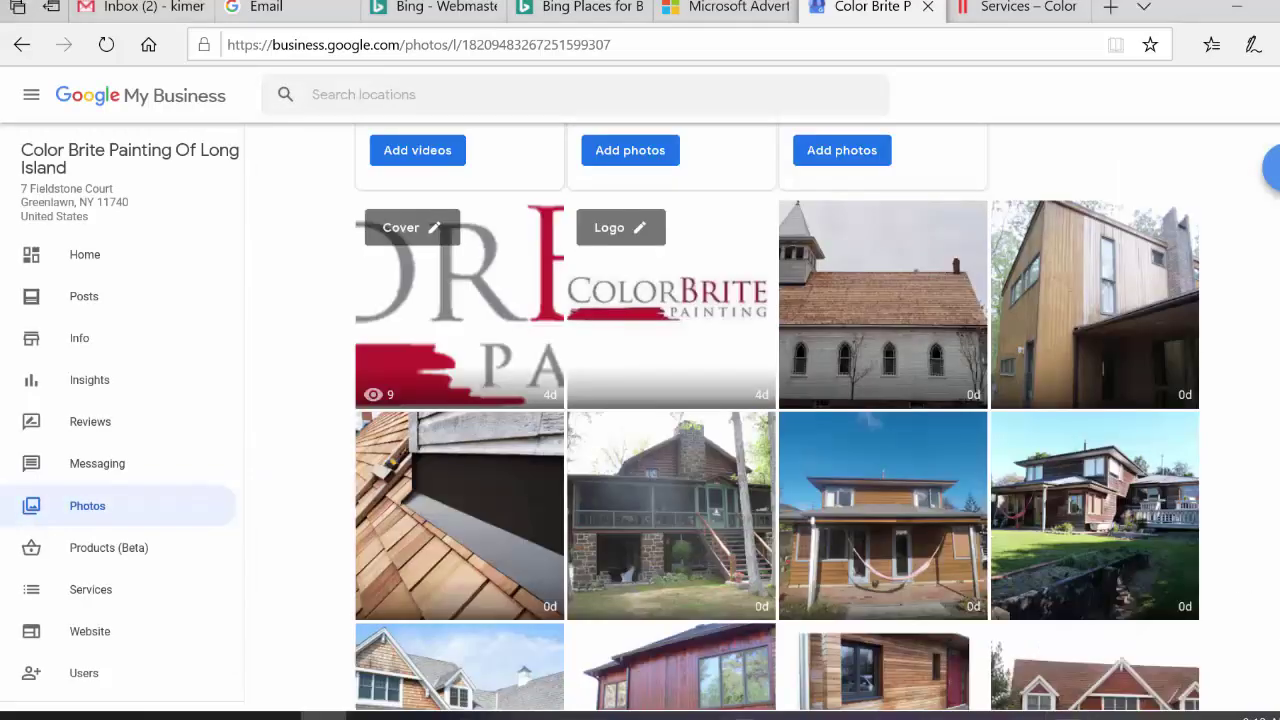
# - Look through the newly uploaded cedar restoration photos in the listing's photo gallery
pyautogui.scroll(3, 777, 417)
pyautogui.scroll(-8, 777, 417)
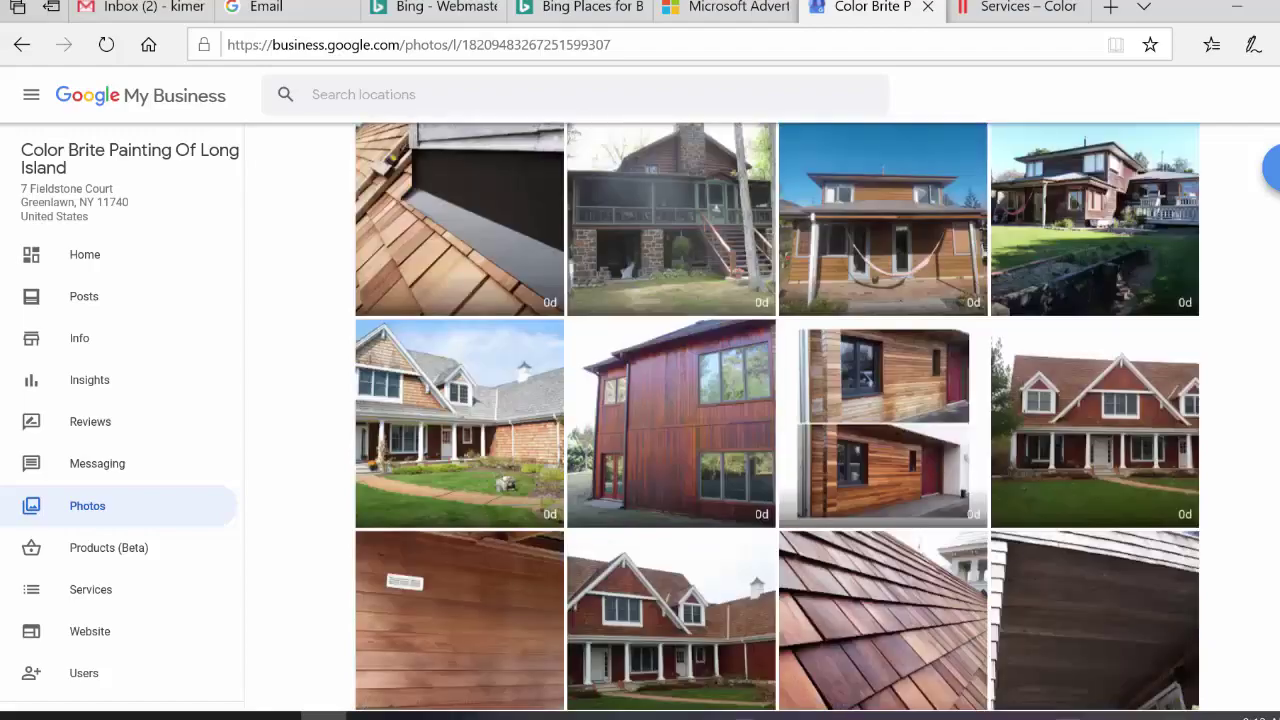
pyautogui.scroll(-9, 777, 417)
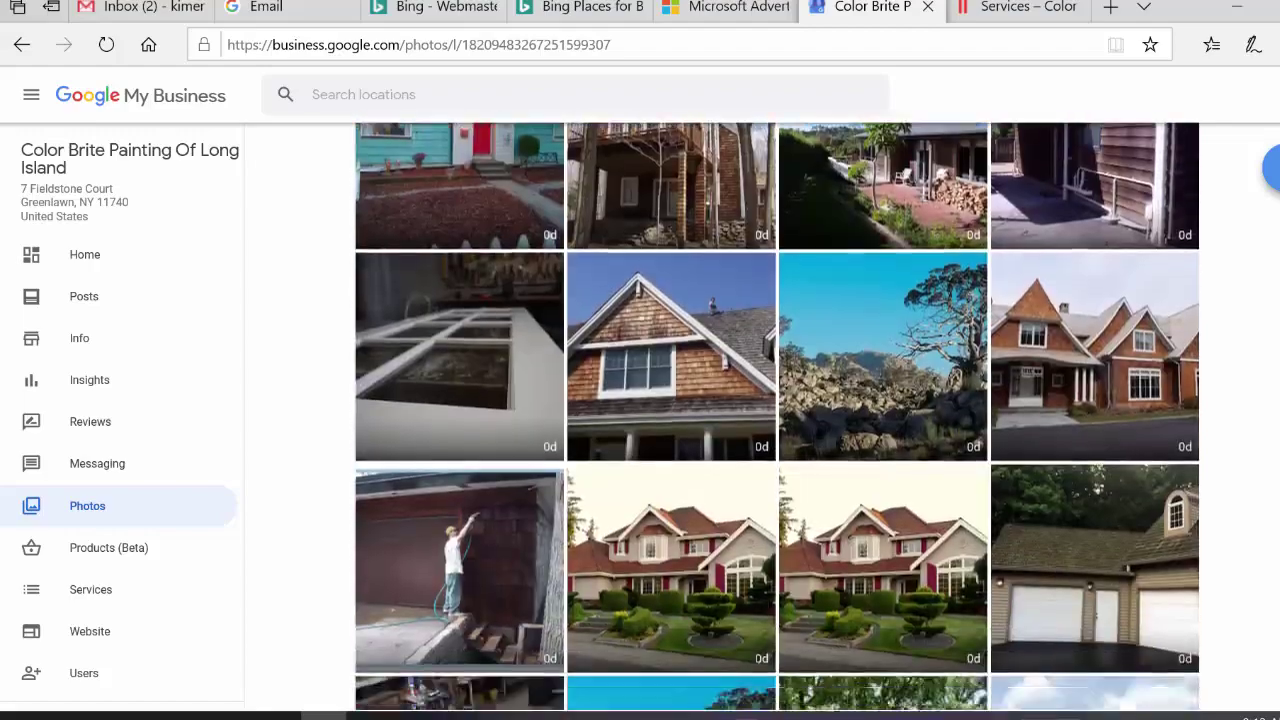
pyautogui.scroll(-5, 777, 417)
pyautogui.scroll(8, 777, 417)
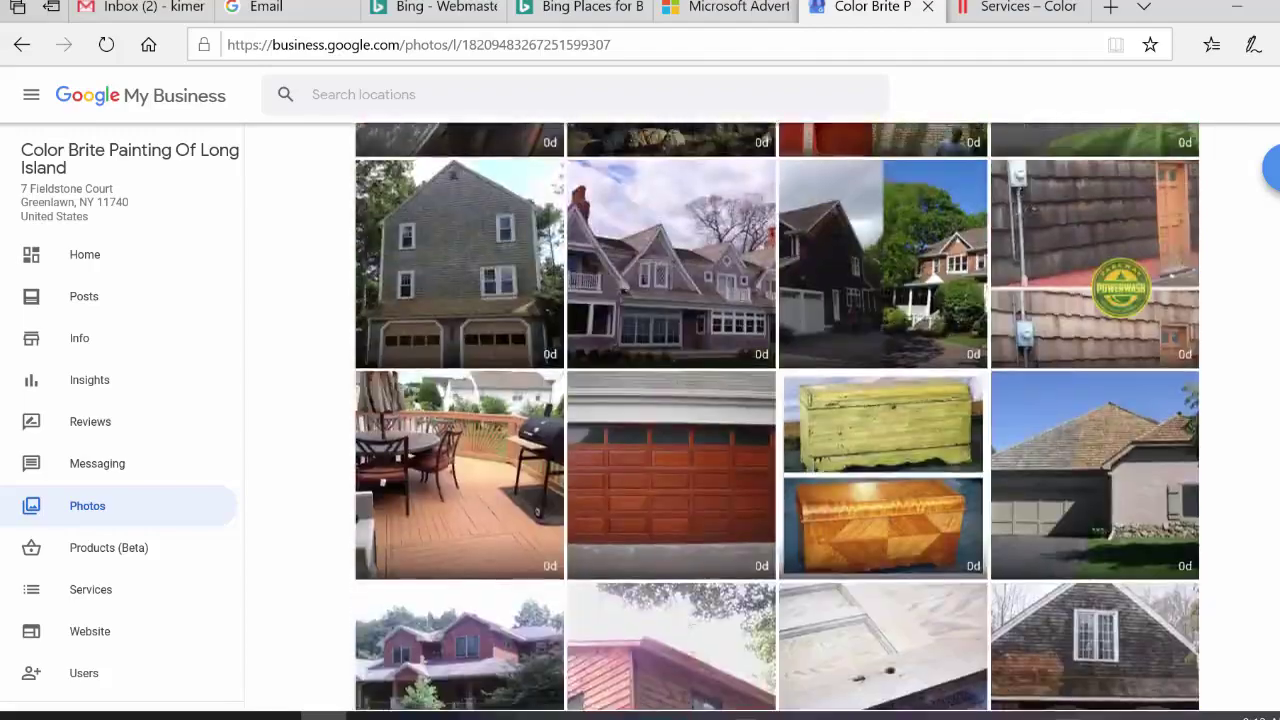
pyautogui.scroll(10, 777, 417)
pyautogui.scroll(-2, 777, 417)
pyautogui.scroll(-3, 777, 417)
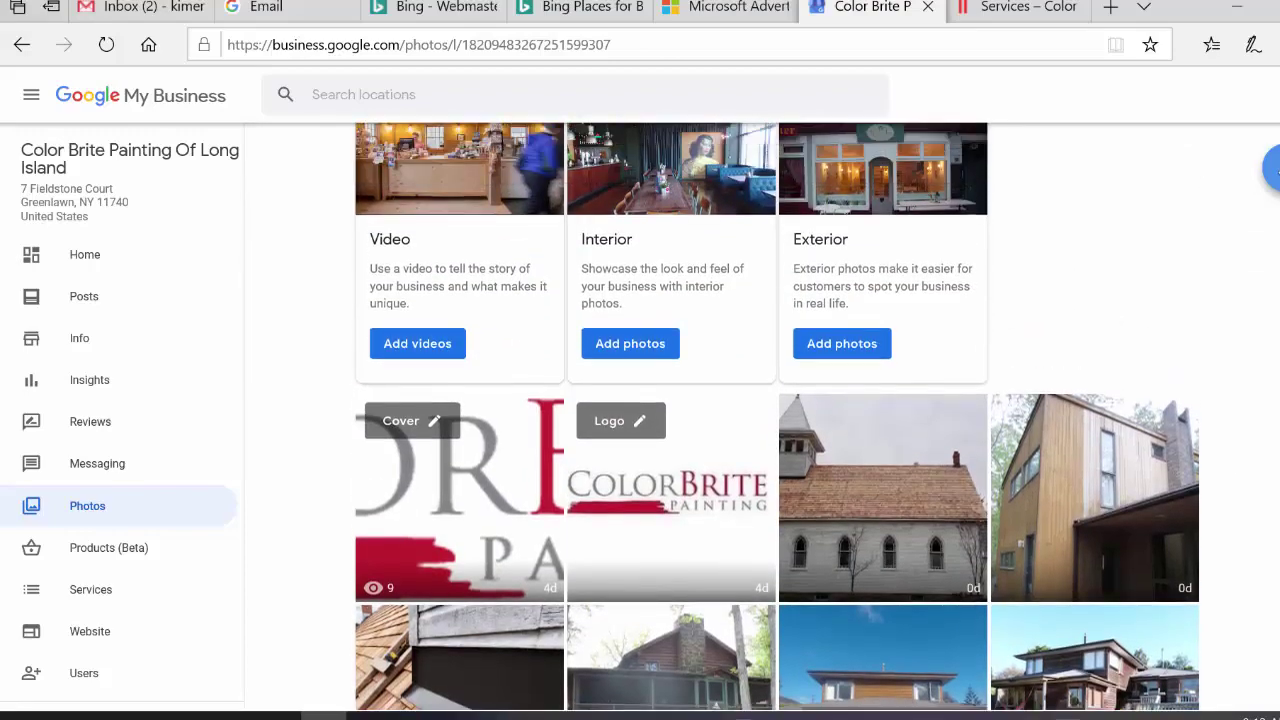
# - Post all images from the Exterior Painting folder inside the Images folder to the listing's photos
pyautogui.click(785, 420)
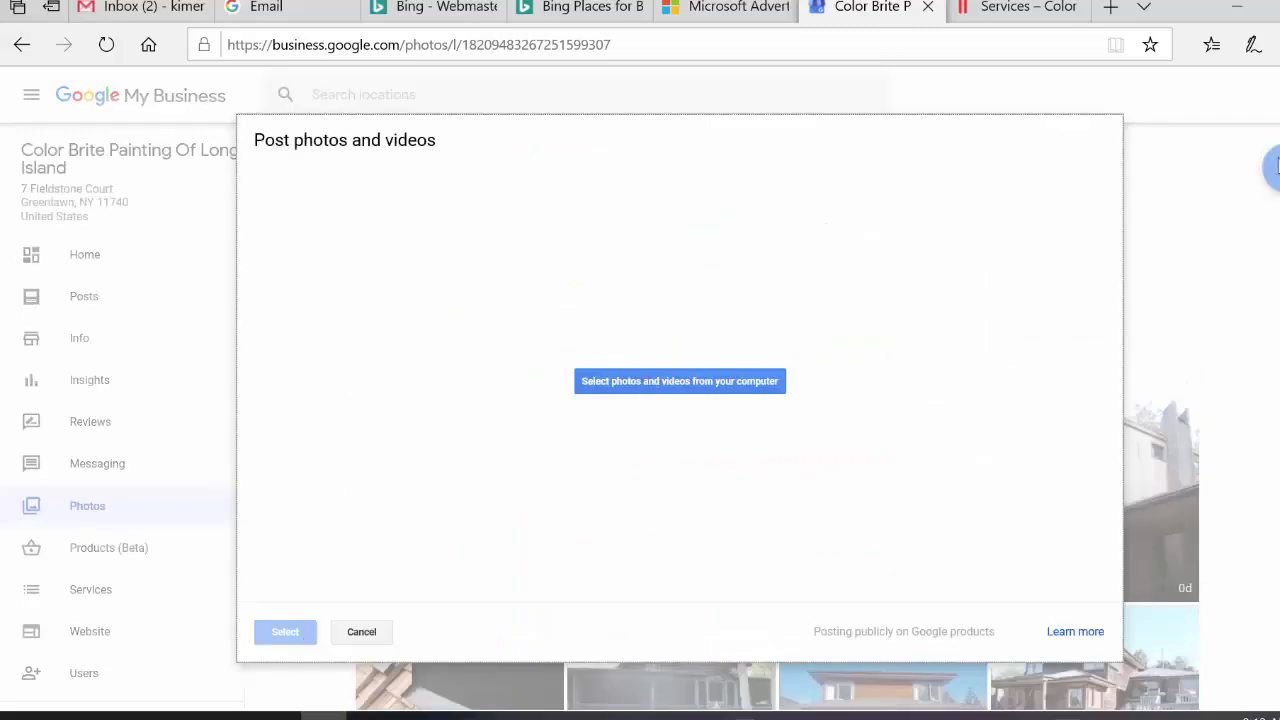
pyautogui.click(681, 385)
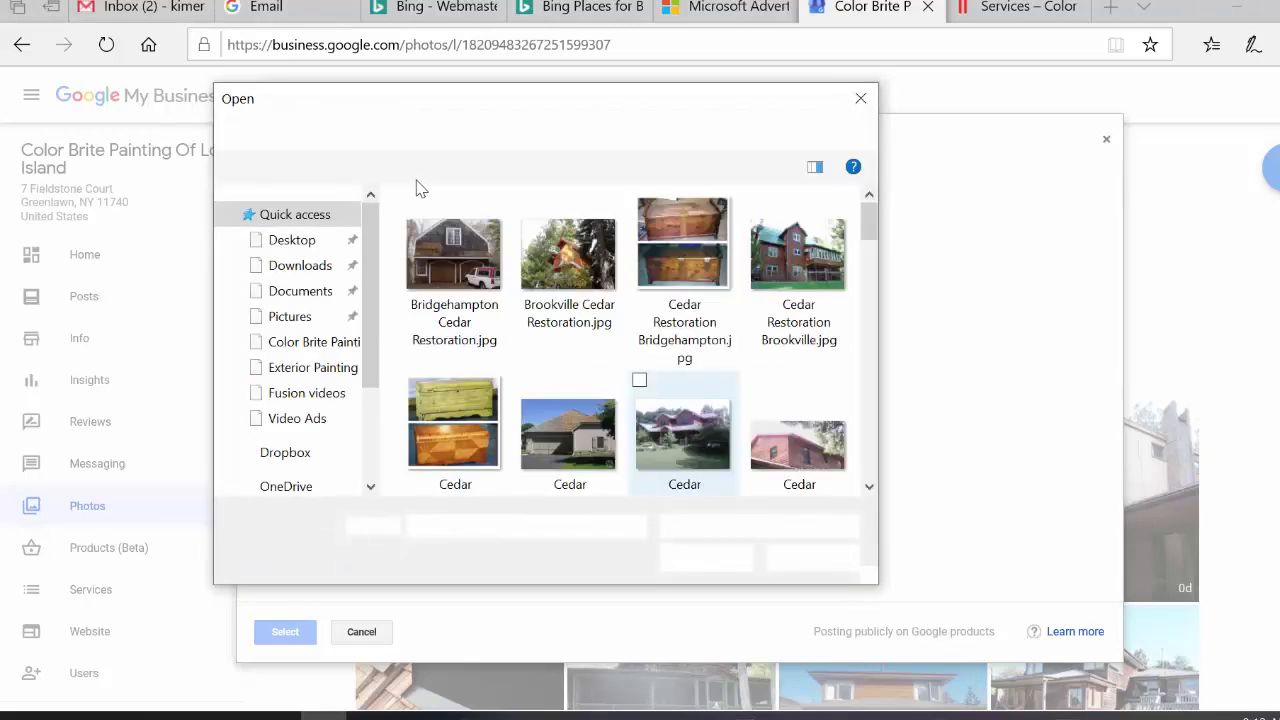
pyautogui.click(393, 132)
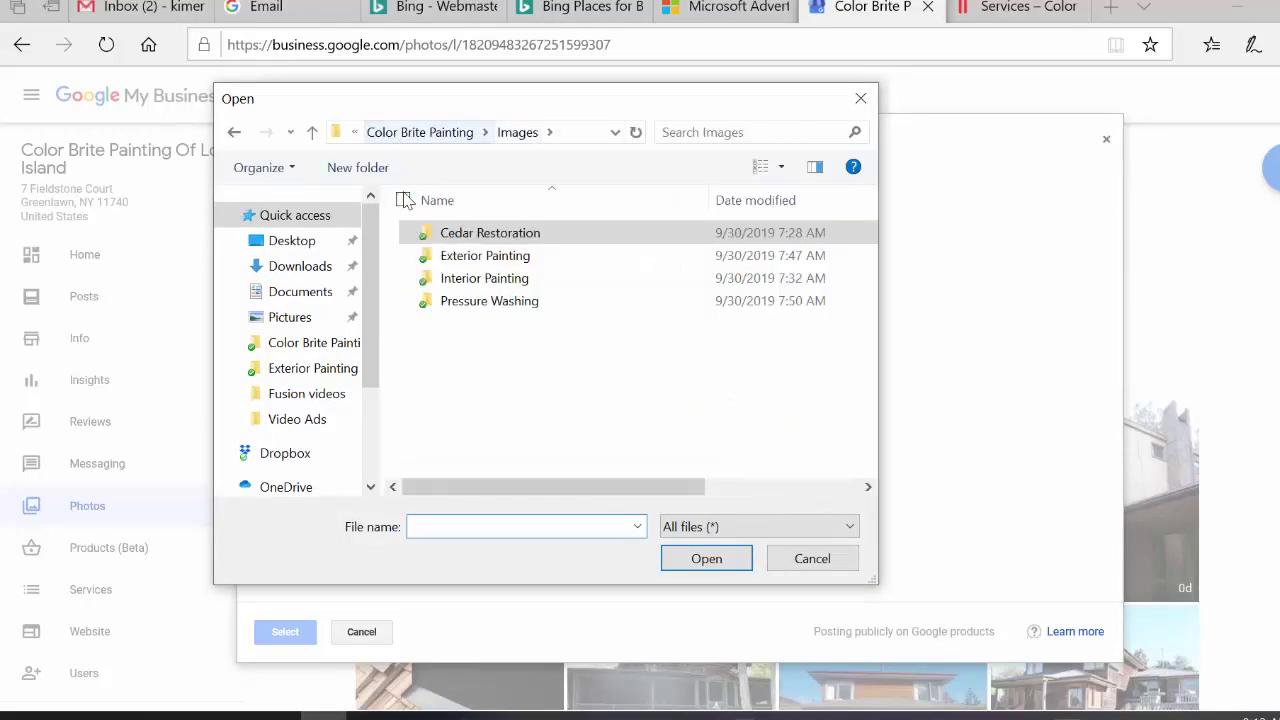
pyautogui.doubleClick(486, 258)
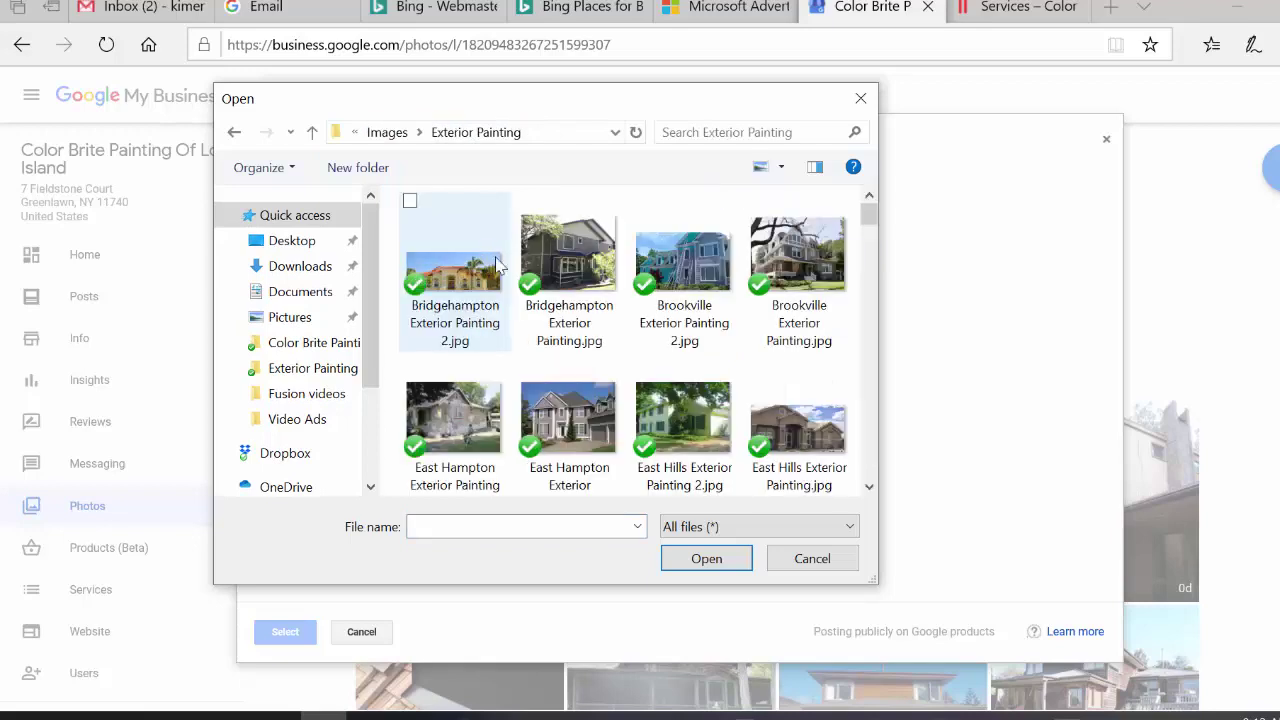
pyautogui.hotkey('ctrl', 'a')
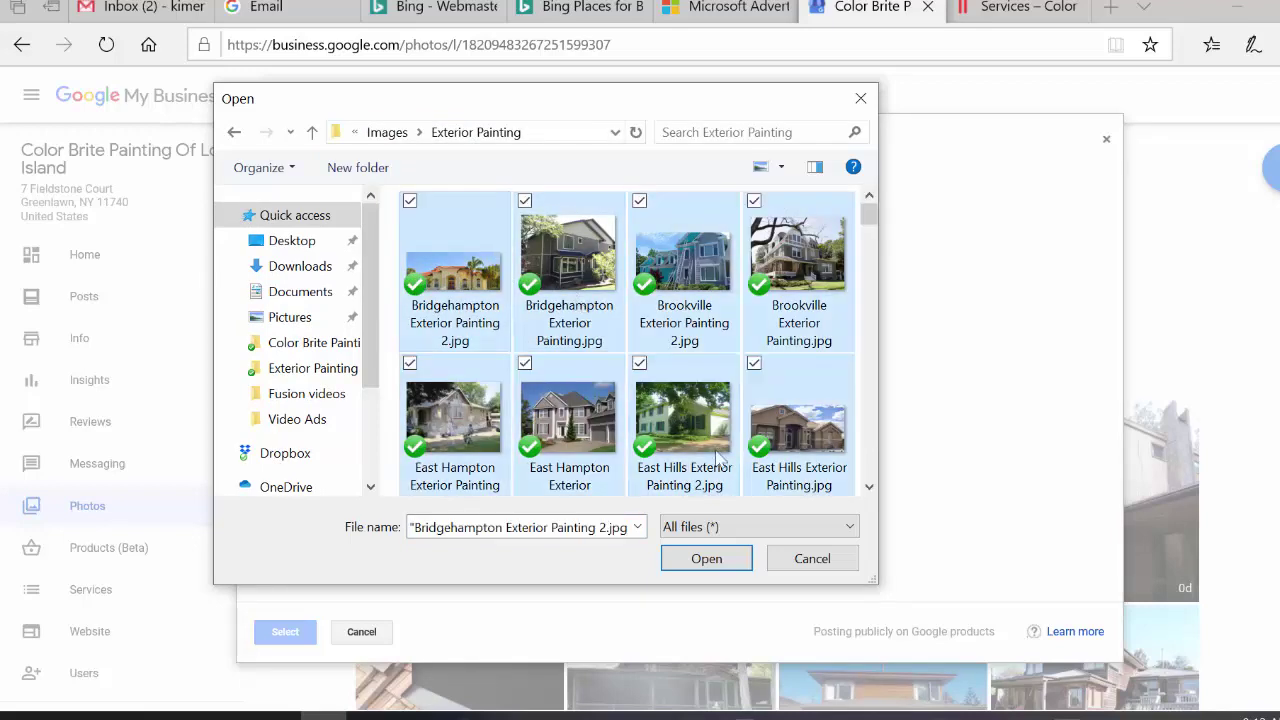
pyautogui.click(714, 559)
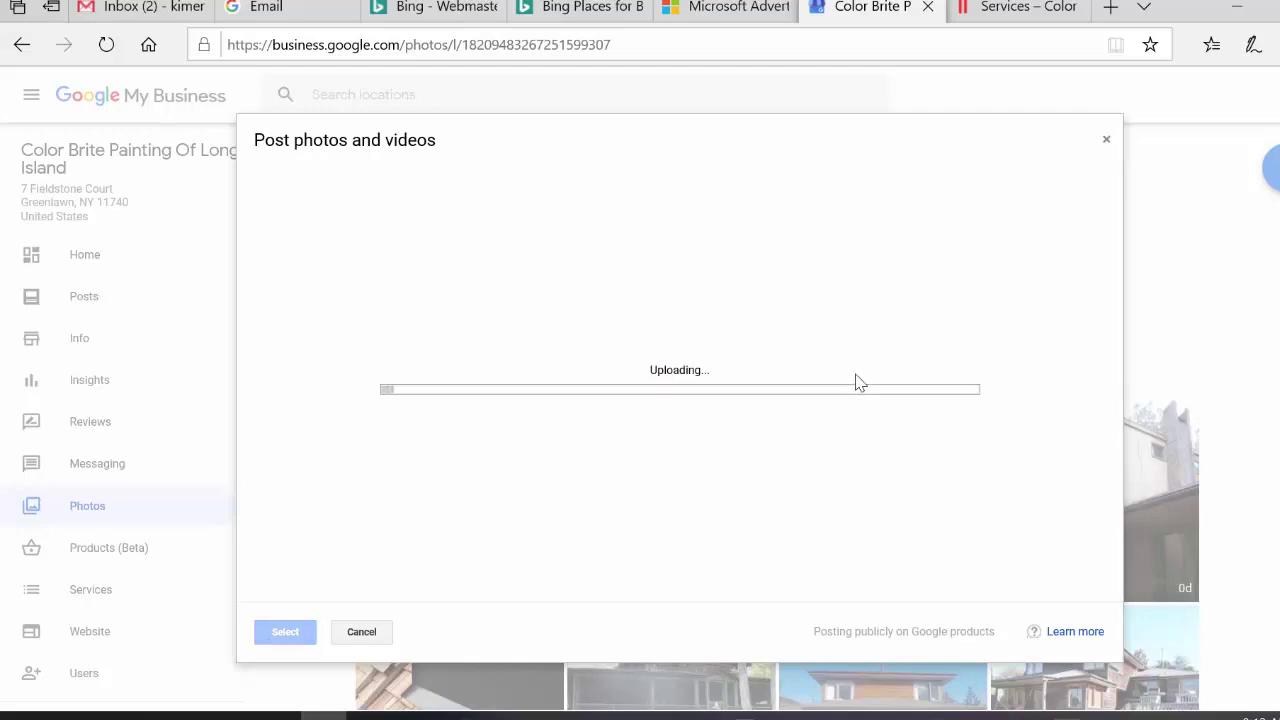
pyautogui.click(1066, 716)
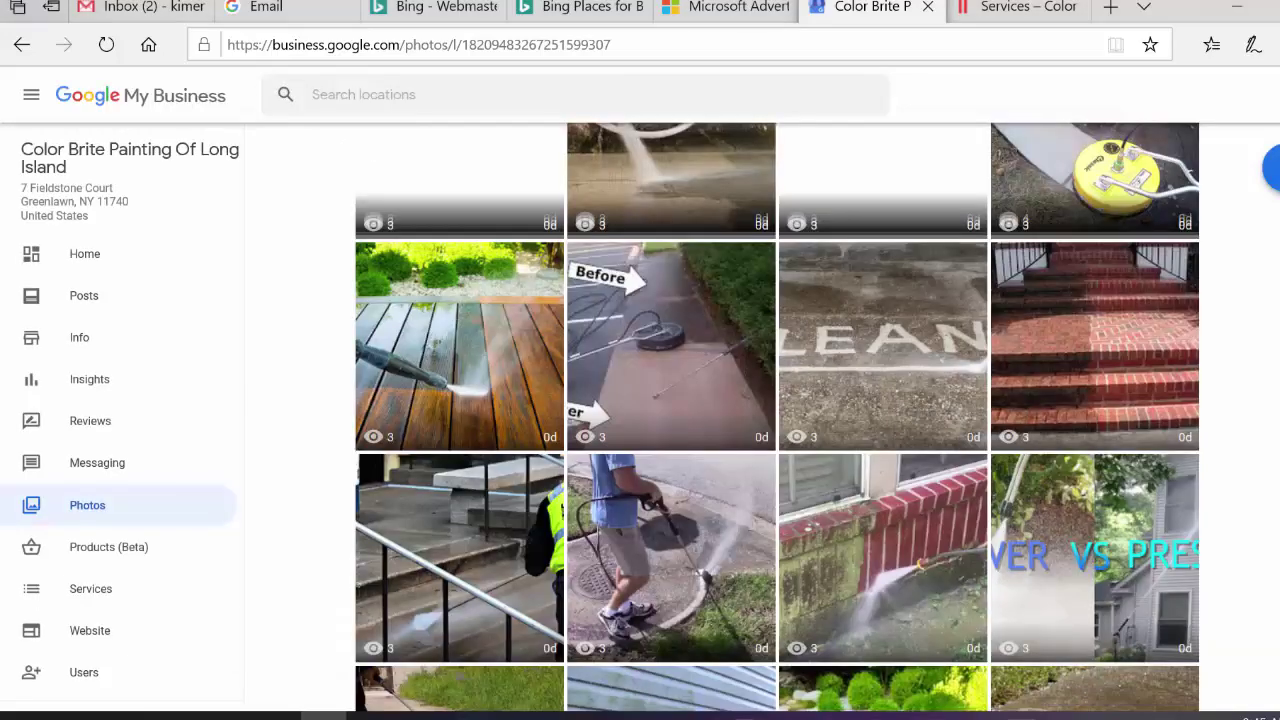
# - Review the listing's photo gallery, including the uploaded pressure washing images and the cover and logo
pyautogui.scroll(-5, 777, 417)
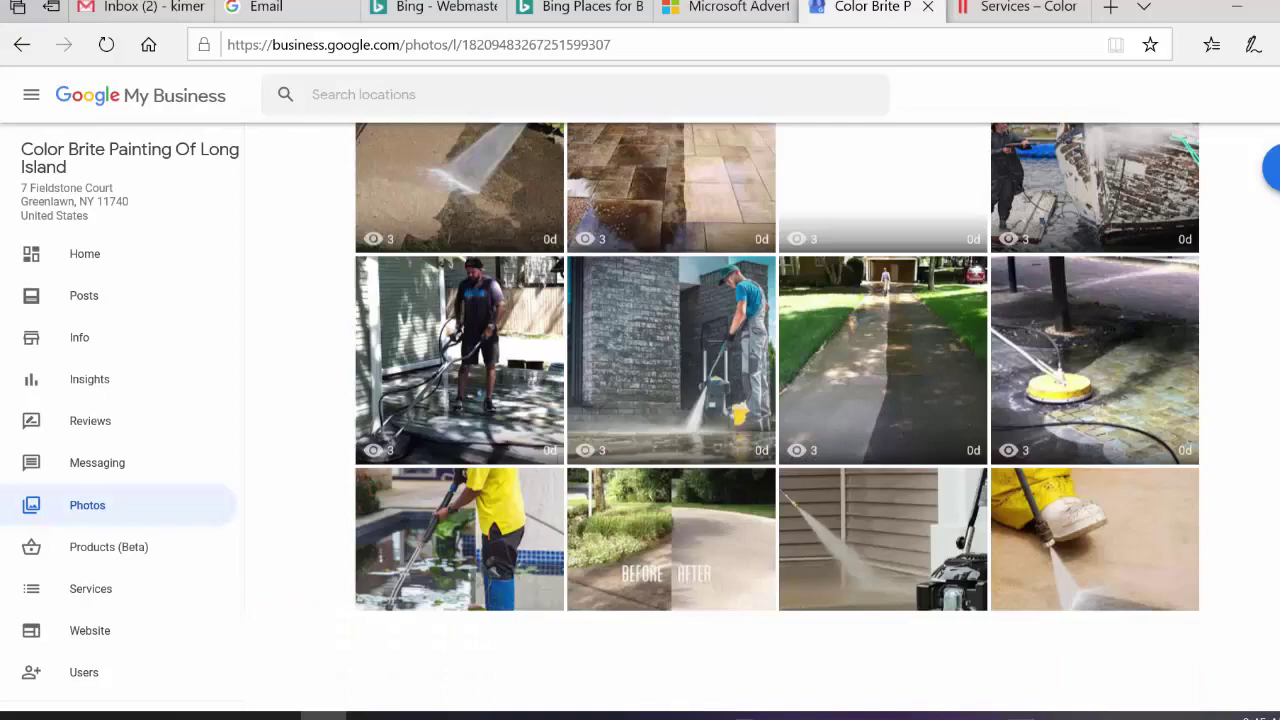
pyautogui.scroll(-2, 777, 417)
pyautogui.scroll(-7, 777, 417)
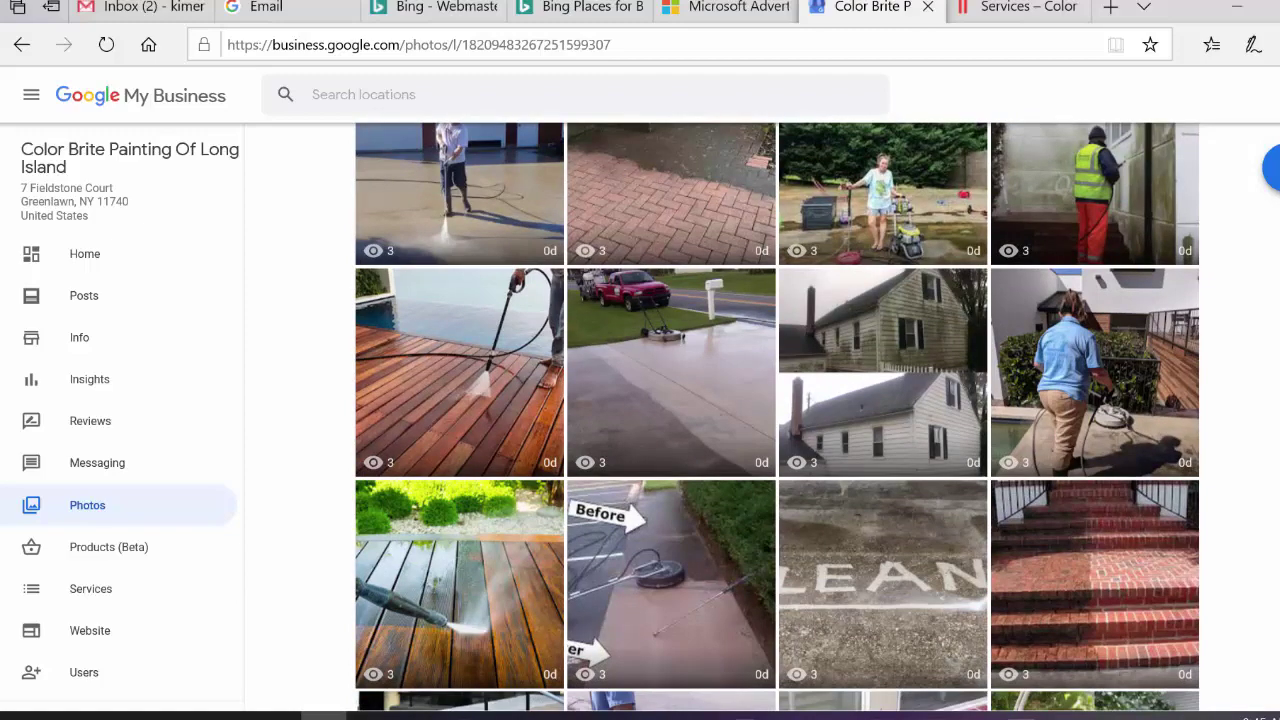
pyautogui.scroll(4, 777, 417)
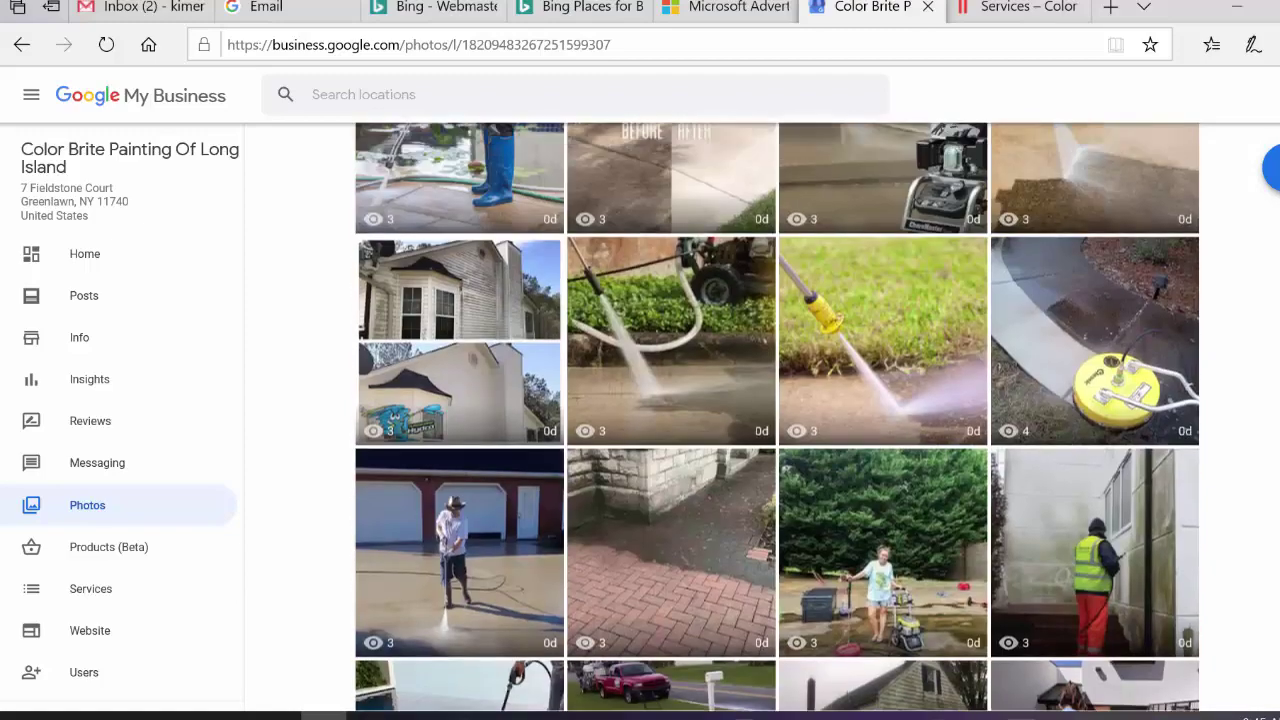
pyautogui.scroll(10, 777, 417)
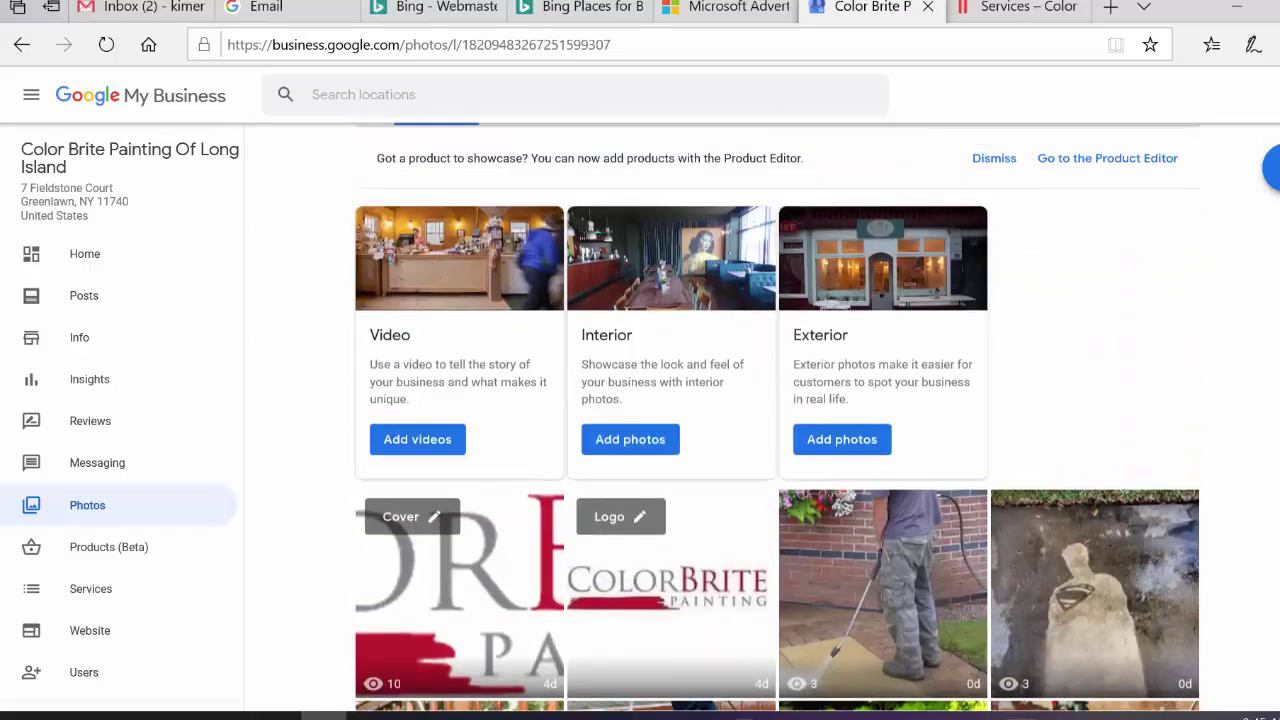